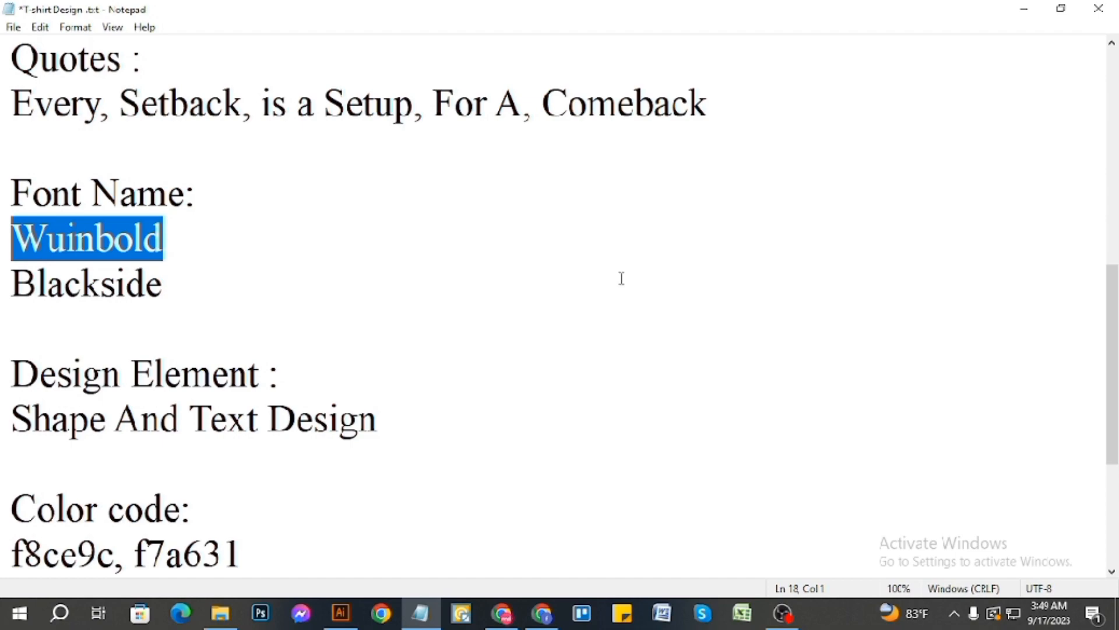
# - Switch to Chrome and look through the Design And Learning YouTube channel's video list for T-shirt design and Illustrator tutorials
pyautogui.click(543, 614)
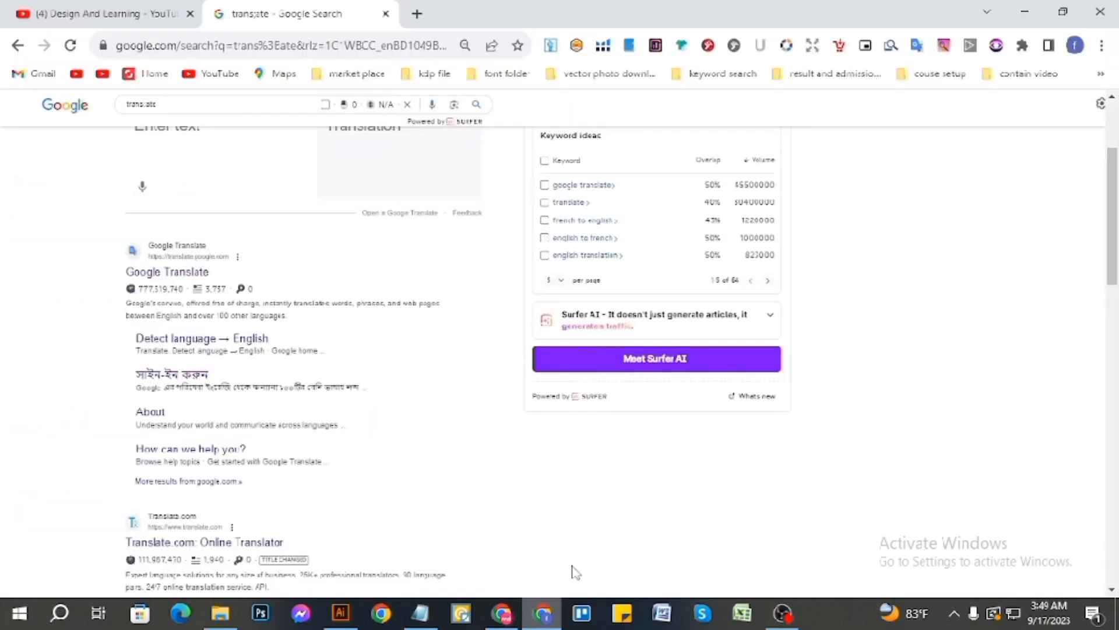
pyautogui.click(137, 8)
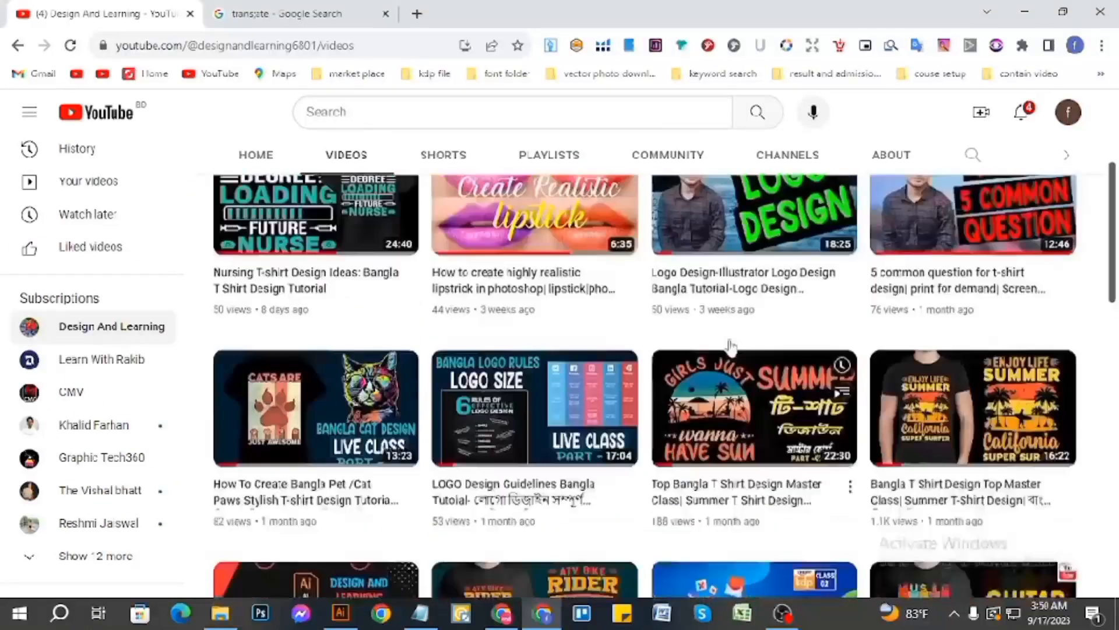
pyautogui.scroll(4, 641, 350)
pyautogui.scroll(-3, 525, 367)
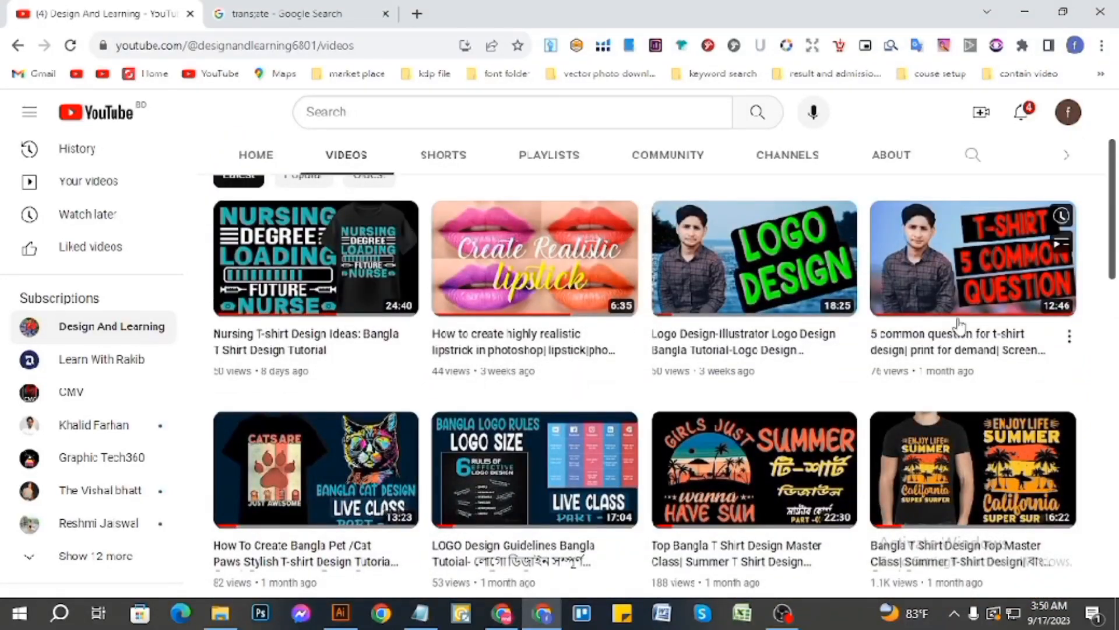
pyautogui.scroll(-4, 959, 324)
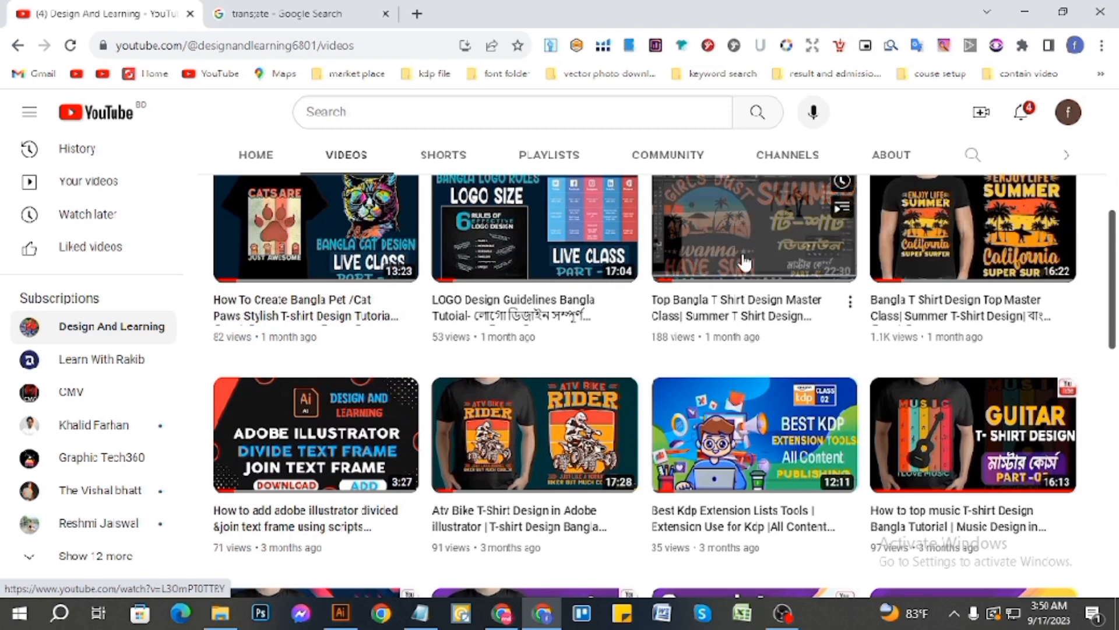
pyautogui.scroll(1, 745, 263)
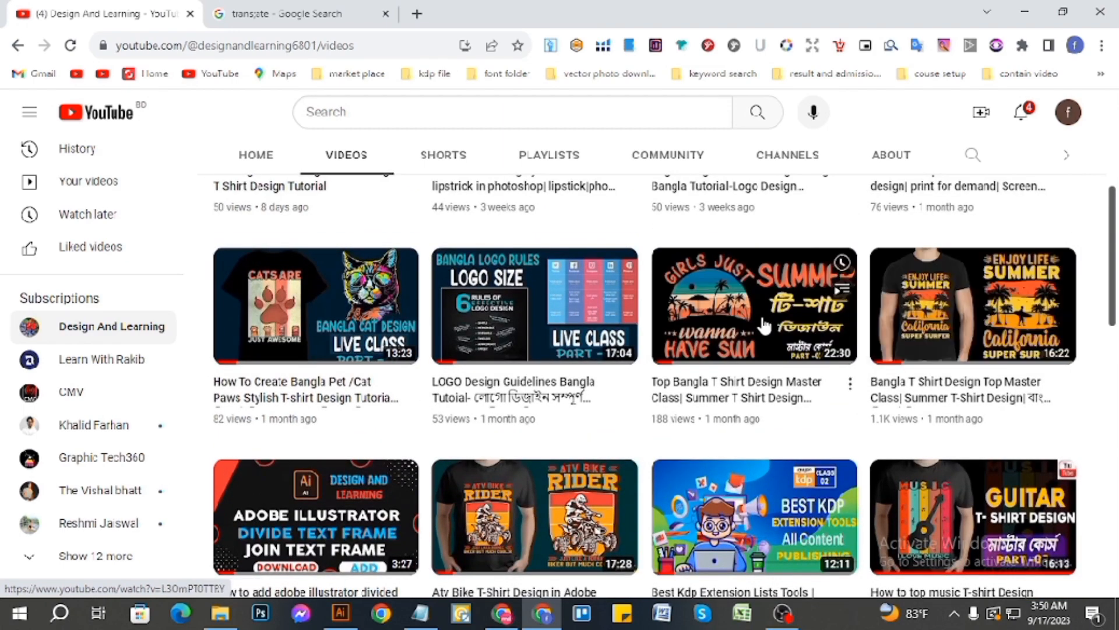
pyautogui.scroll(-2, 918, 315)
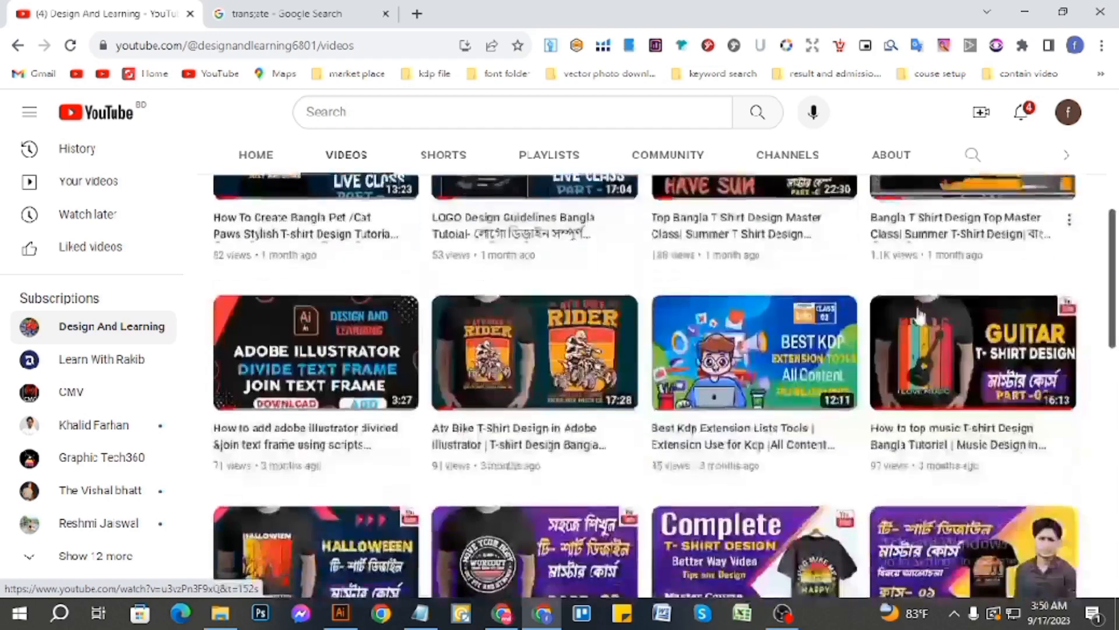
pyautogui.scroll(-1, 758, 327)
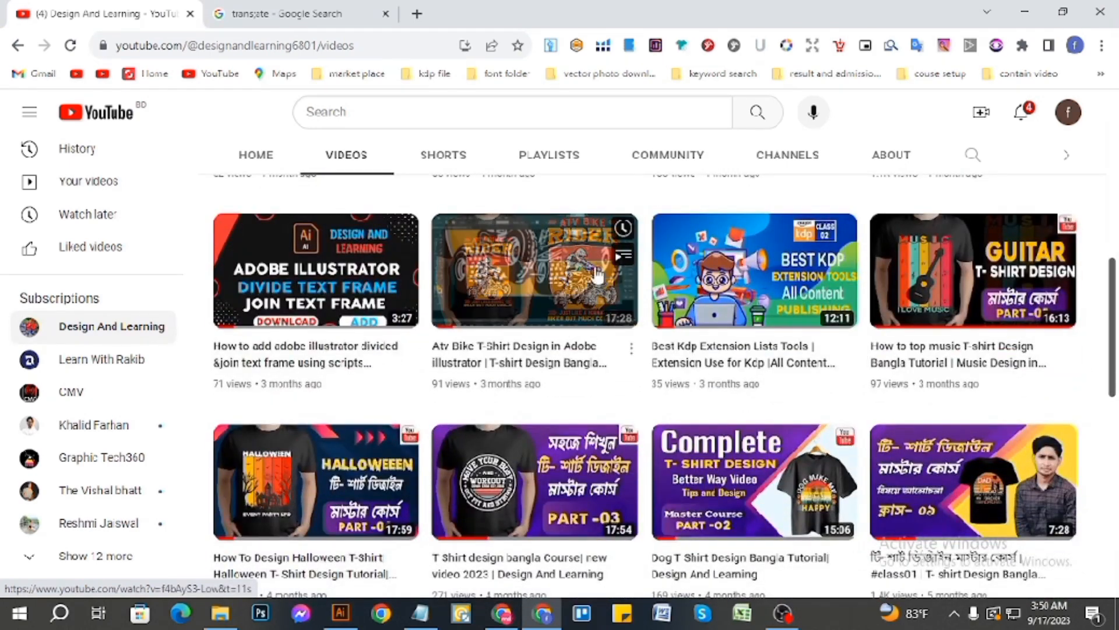
pyautogui.scroll(1, 592, 365)
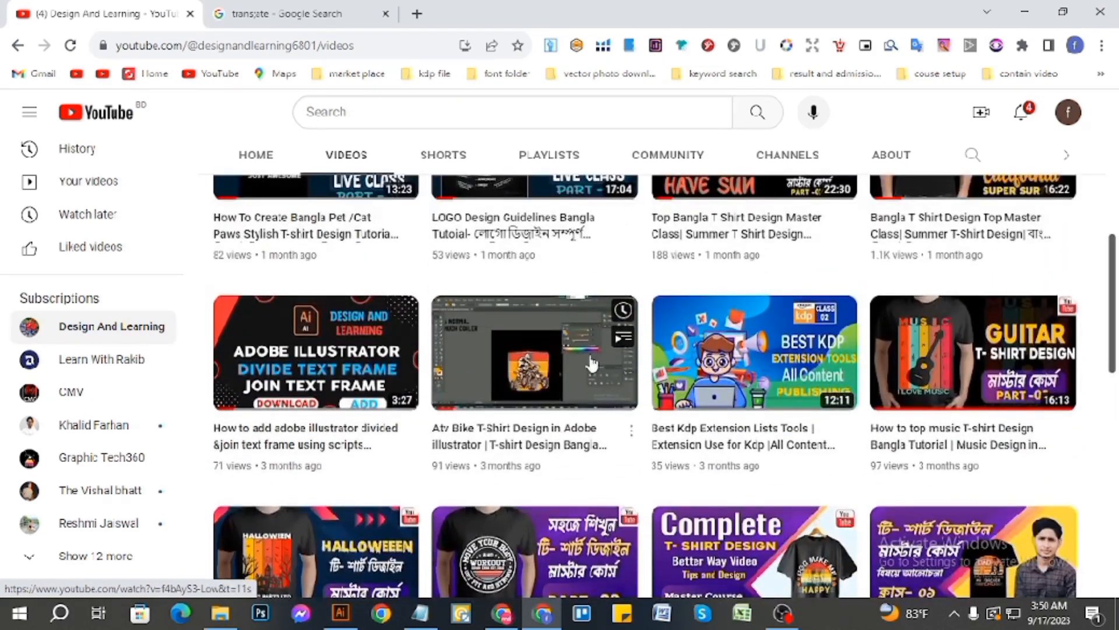
pyautogui.scroll(-2, 844, 346)
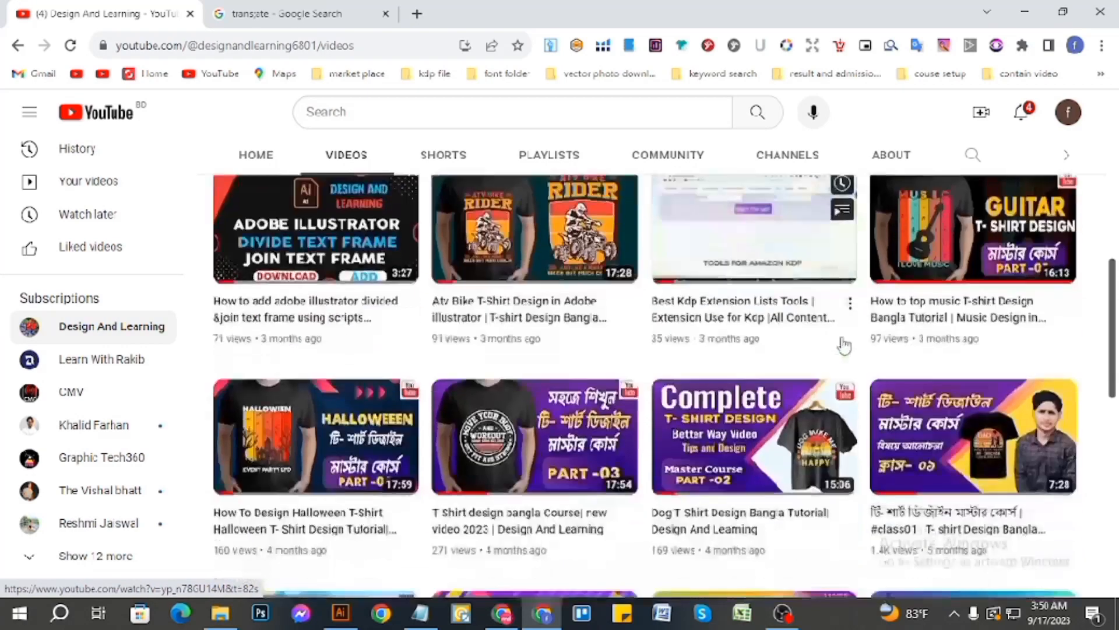
pyautogui.scroll(3, 565, 333)
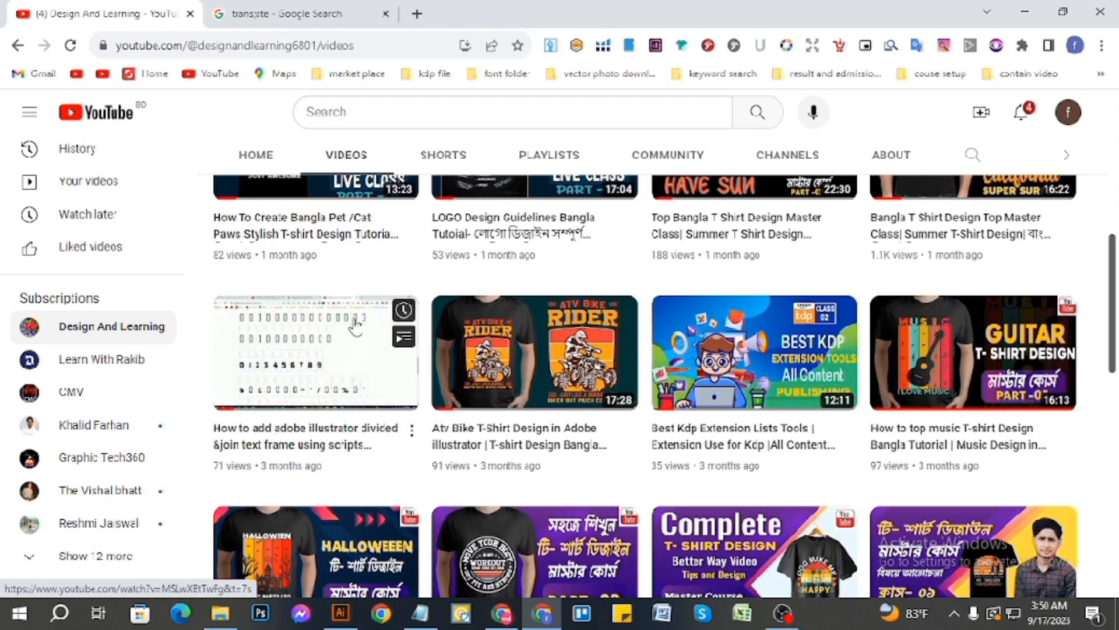
pyautogui.scroll(-3, 334, 373)
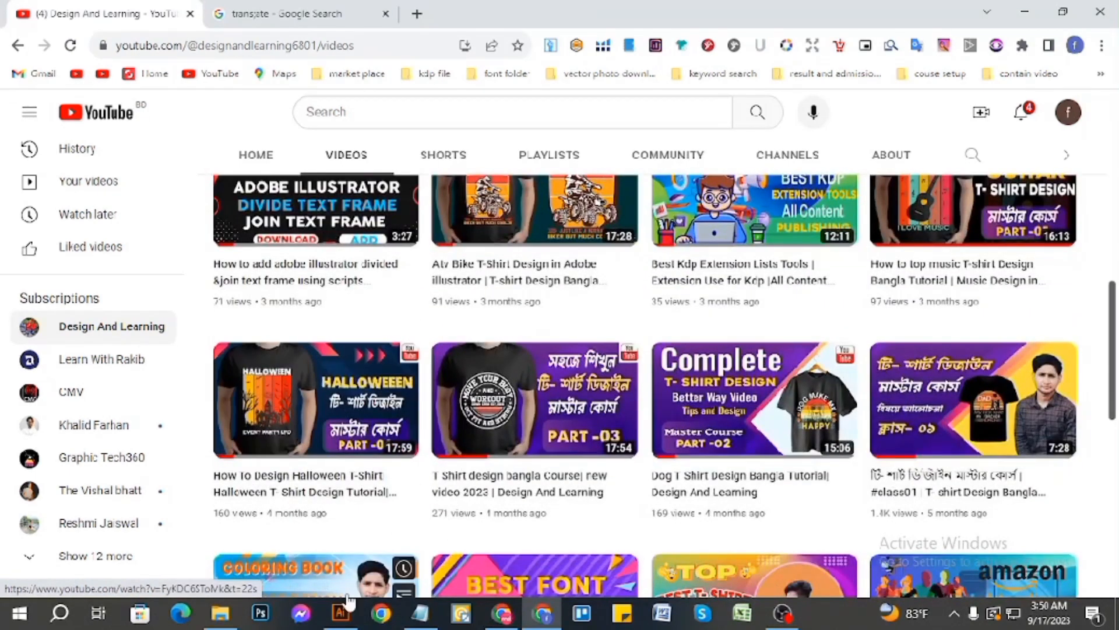
pyautogui.click(341, 612)
pyautogui.scroll(3, 417, 394)
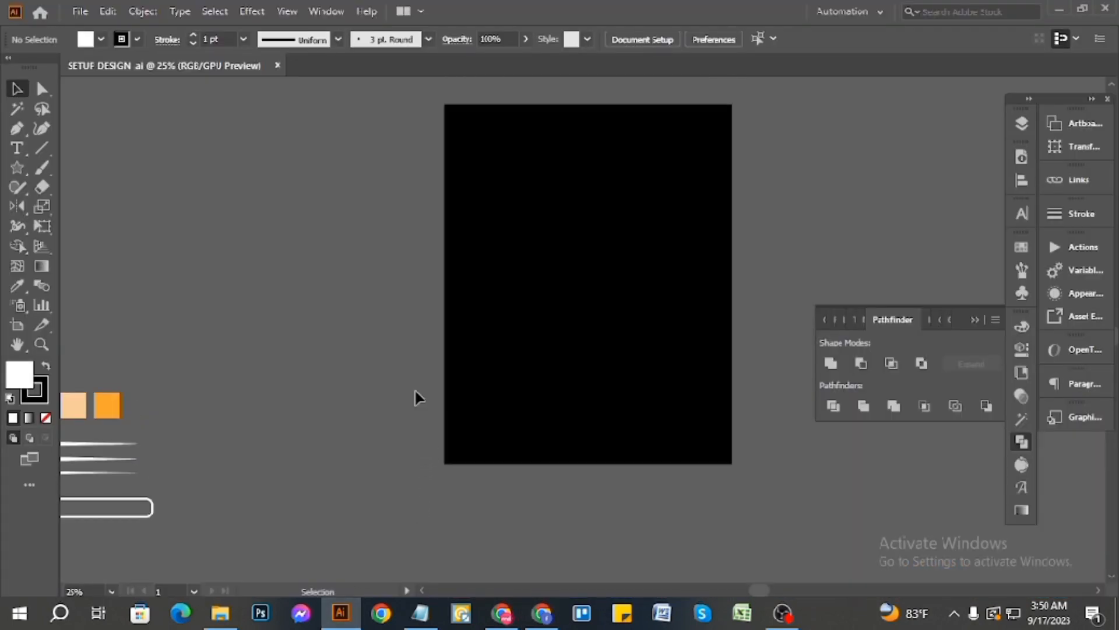
pyautogui.scroll(-3, 489, 379)
pyautogui.scroll(2, 490, 492)
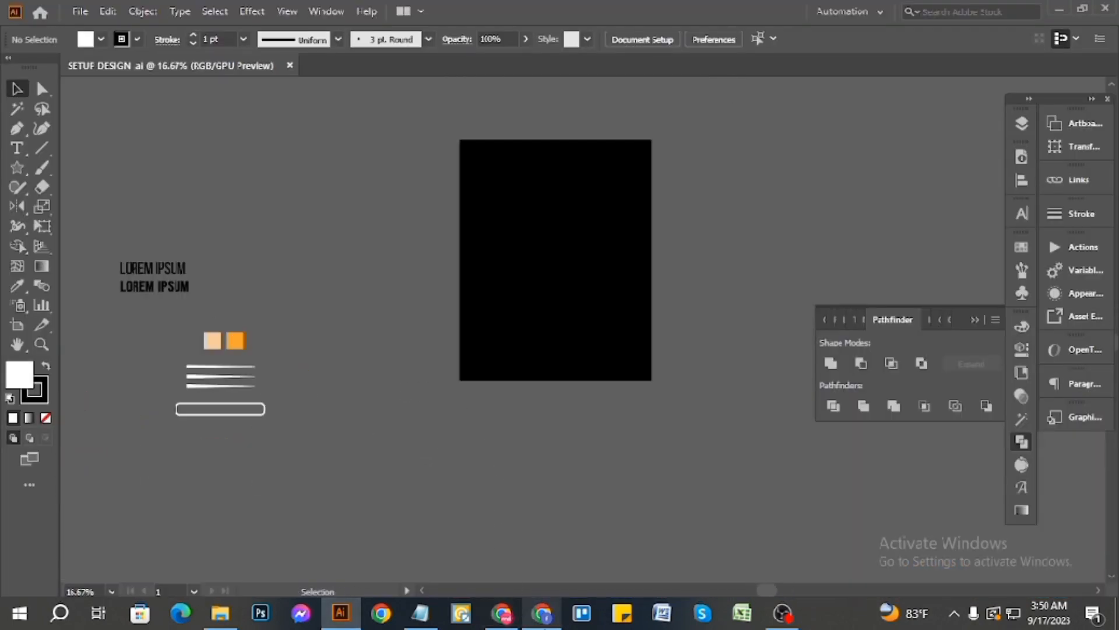
pyautogui.click(542, 612)
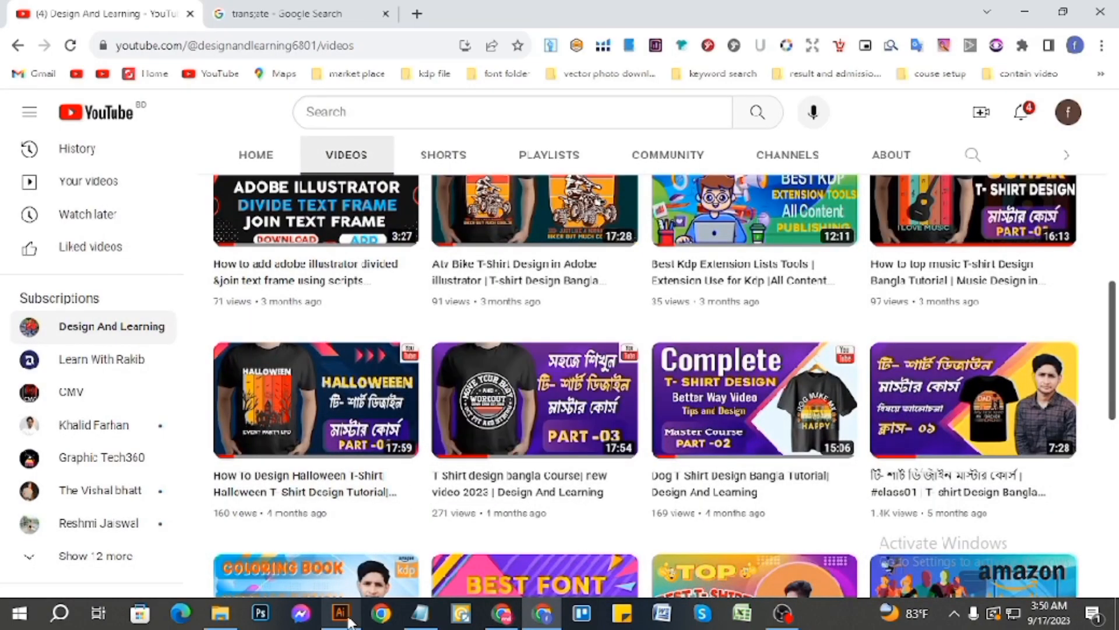
pyautogui.moveTo(350, 621)
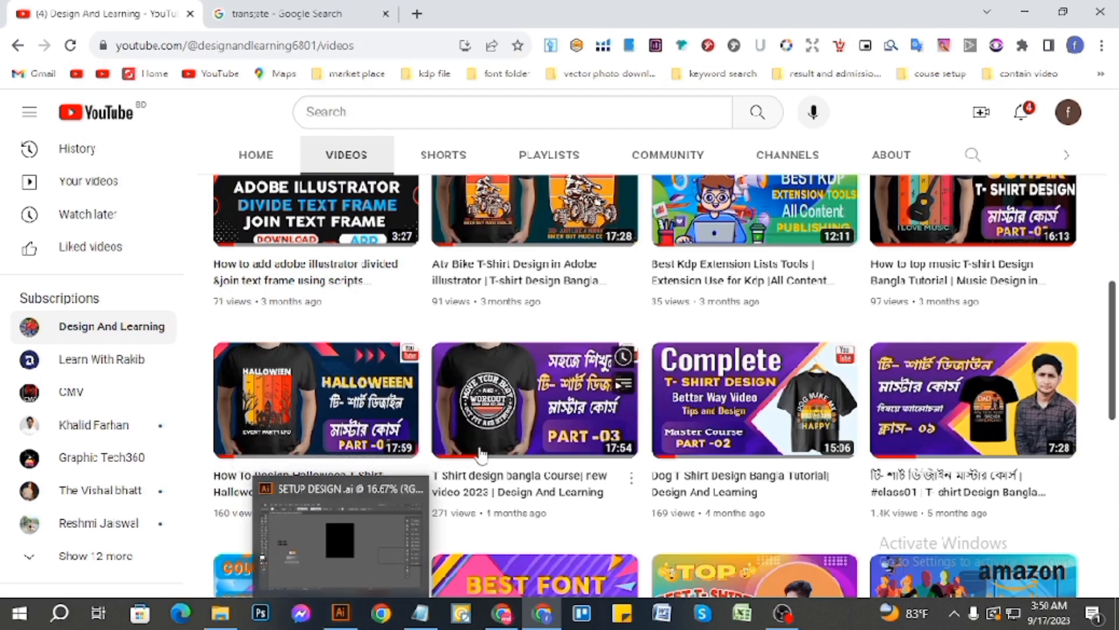
# - Switch to Illustrator and examine the black artboard and the sample text, colour swatches and shapes prepared beside it
pyautogui.click(348, 620)
pyautogui.scroll(2, 471, 444)
pyautogui.scroll(2, 508, 422)
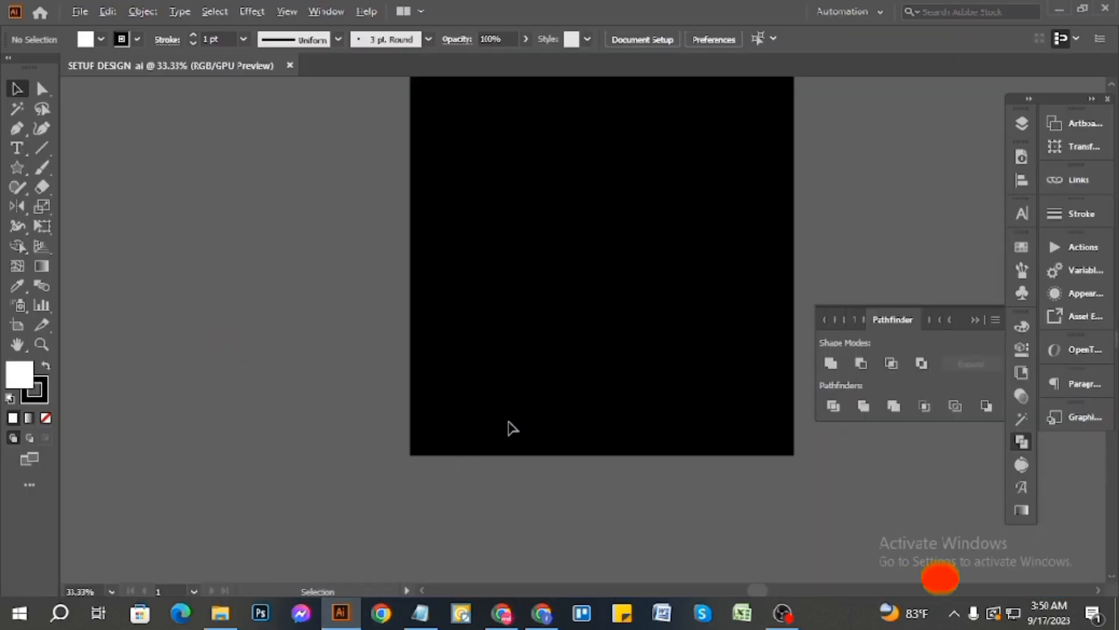
pyautogui.scroll(2, 524, 412)
pyautogui.scroll(-3, 576, 388)
pyautogui.scroll(1, 581, 391)
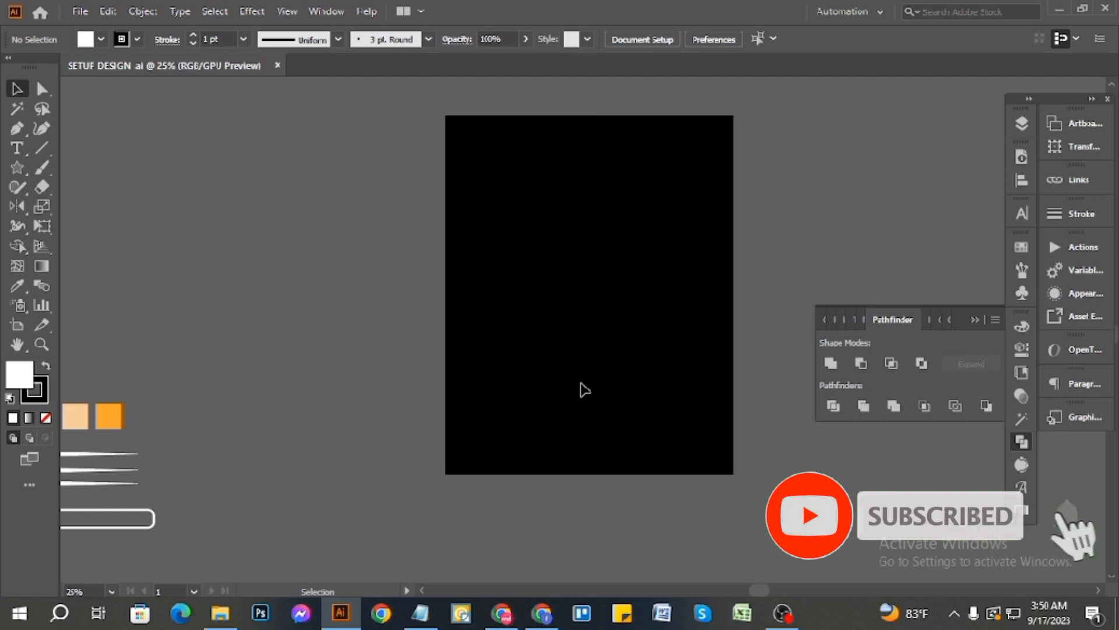
pyautogui.scroll(-2, 647, 376)
pyautogui.scroll(2, 729, 357)
pyautogui.scroll(-1, 755, 315)
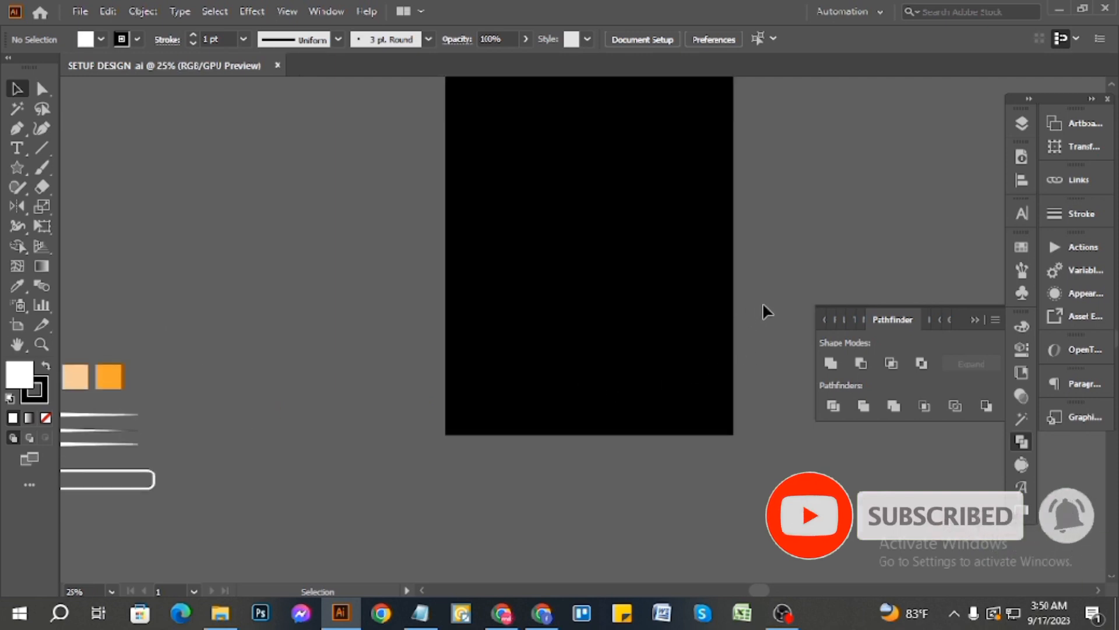
pyautogui.scroll(1, 766, 303)
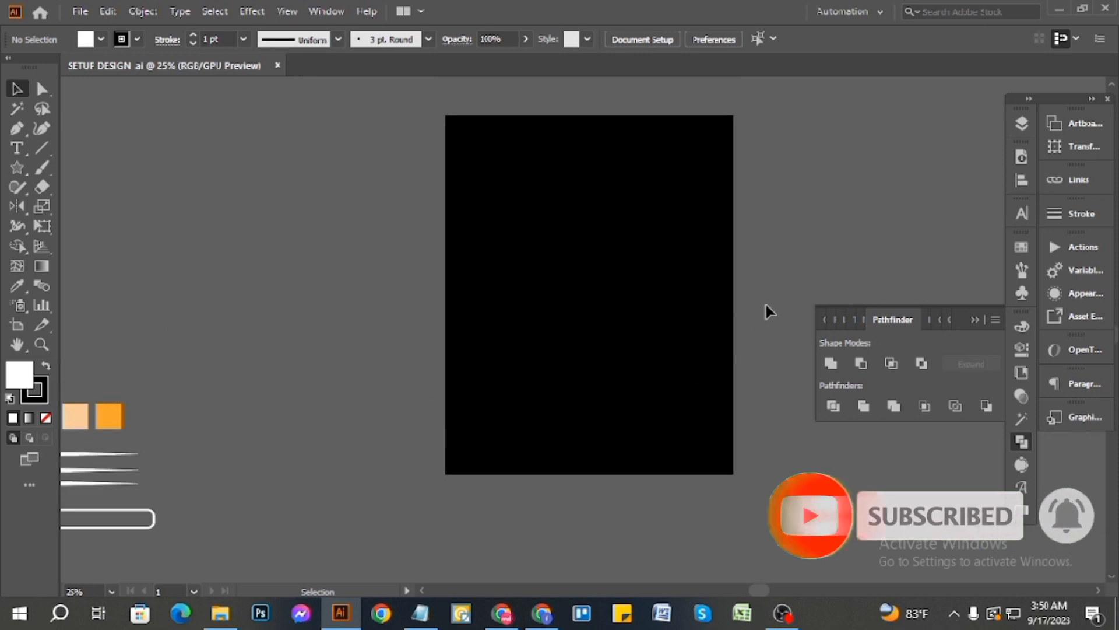
pyautogui.scroll(2, 764, 306)
pyautogui.scroll(-1, 765, 315)
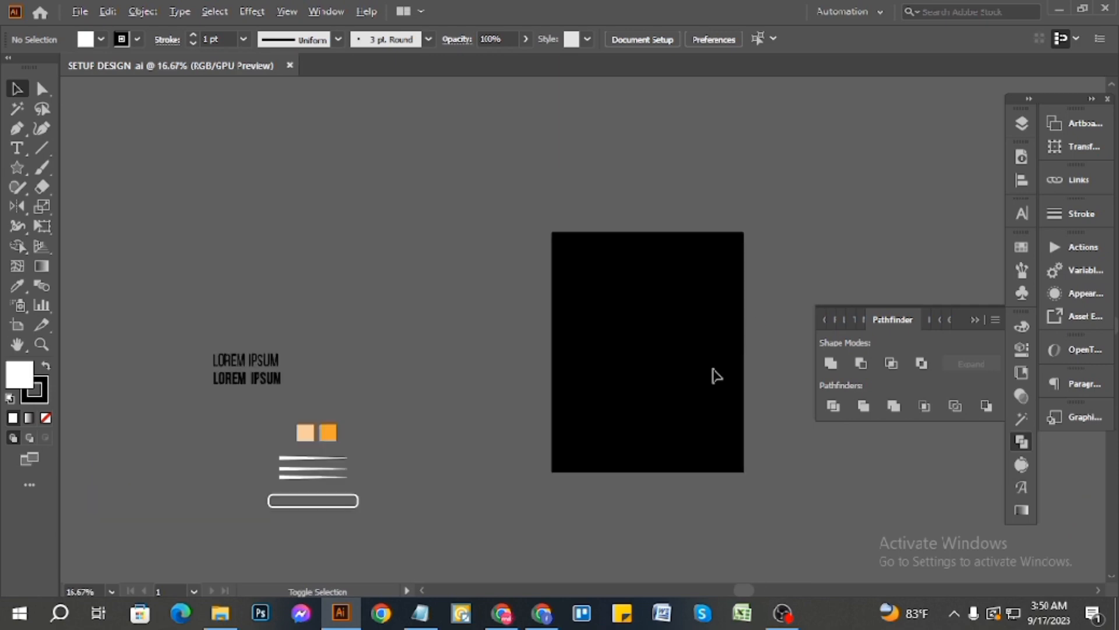
pyautogui.scroll(2, 247, 475)
pyautogui.scroll(-1, 425, 505)
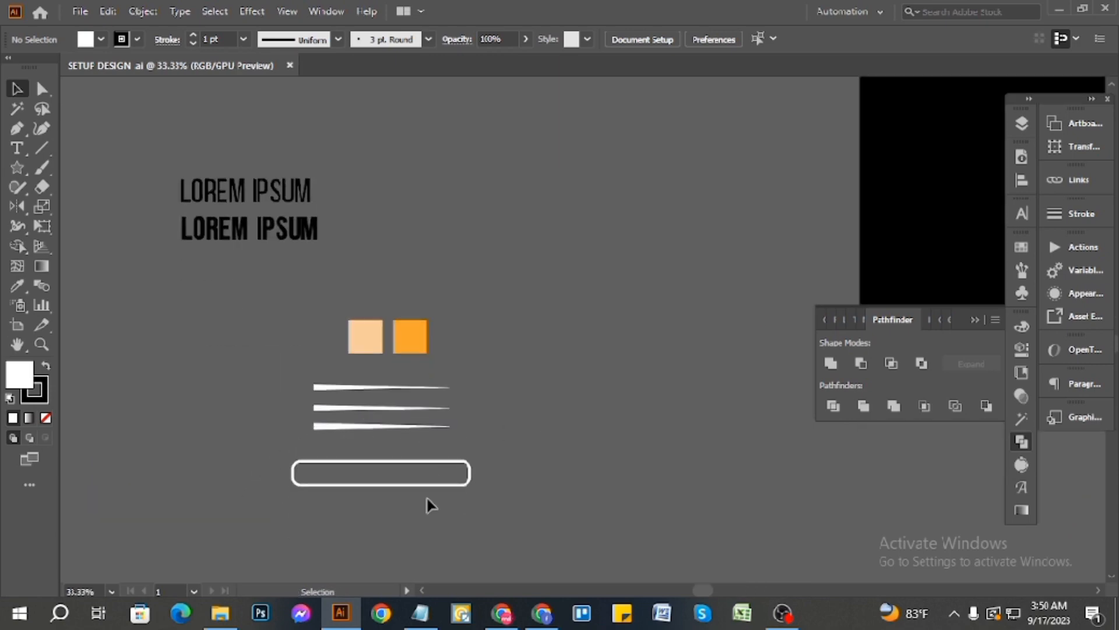
# - Switch to the T-shirt Design notes in Notepad and examine how the quote is divided into phrases
pyautogui.click(420, 613)
pyautogui.scroll(2, 354, 401)
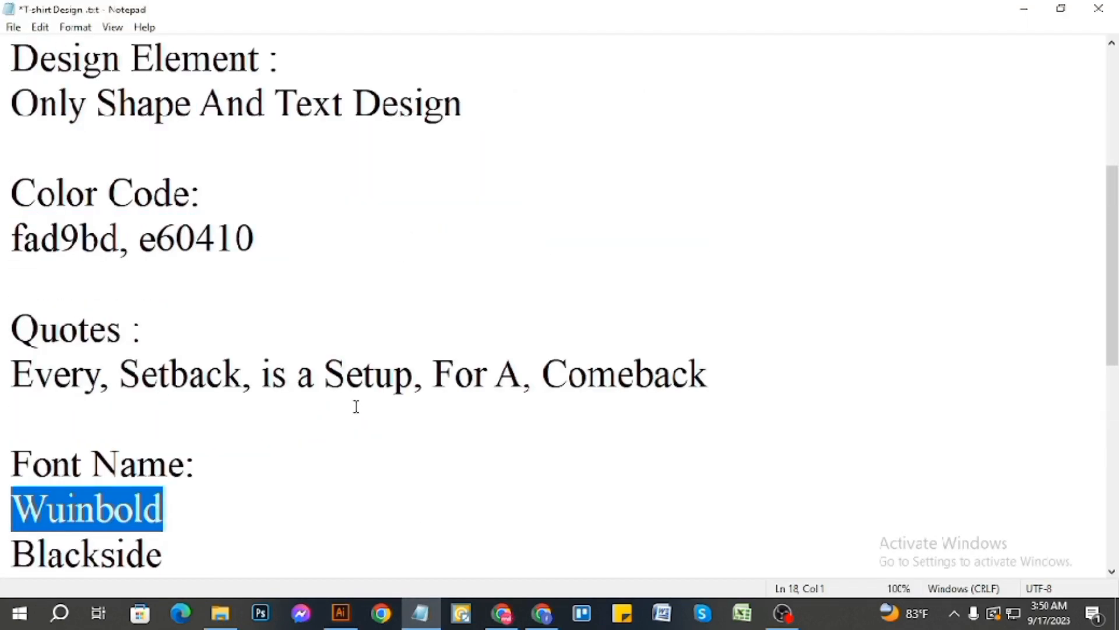
pyautogui.scroll(-1, 356, 407)
pyautogui.moveTo(133, 194); pyautogui.dragTo(11, 190)
pyautogui.moveTo(12, 229); pyautogui.dragTo(236, 262)
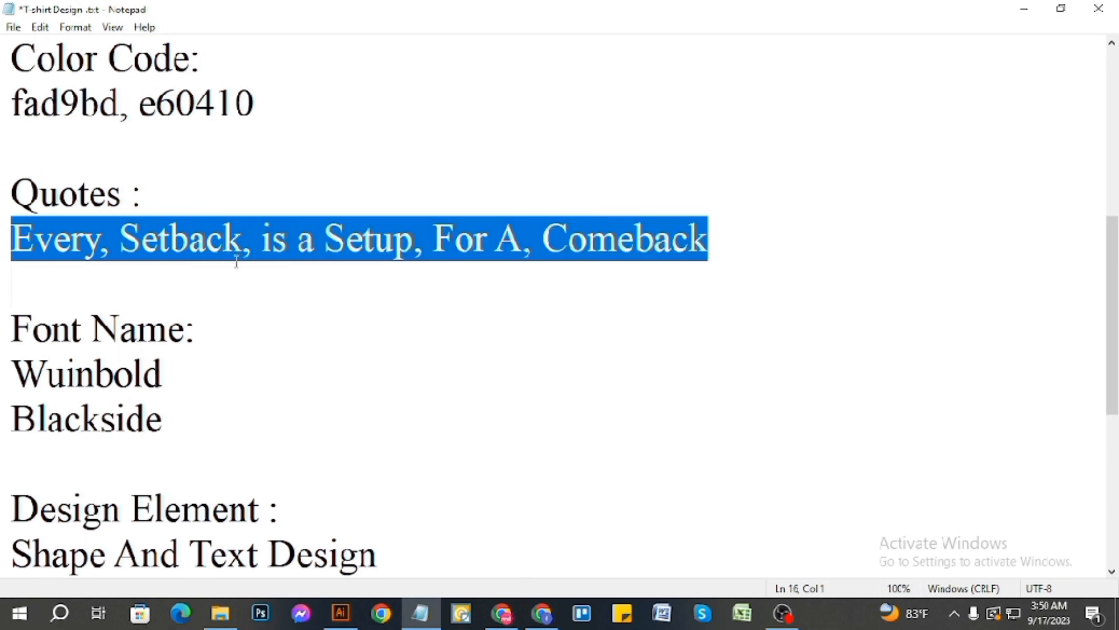
pyautogui.click(327, 239)
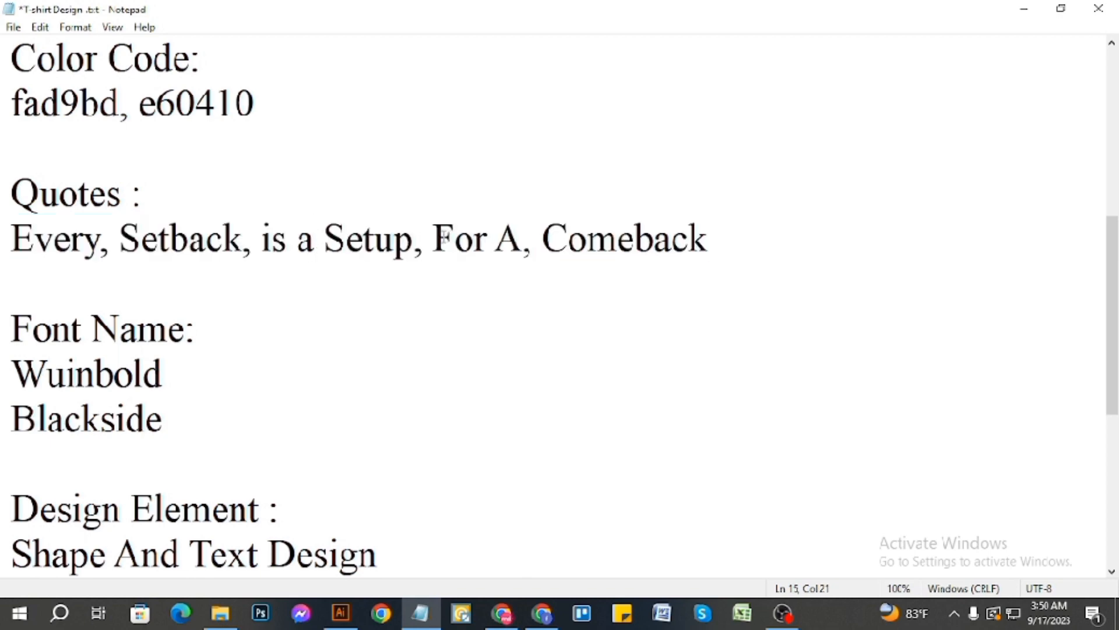
pyautogui.moveTo(445, 238); pyautogui.dragTo(718, 251)
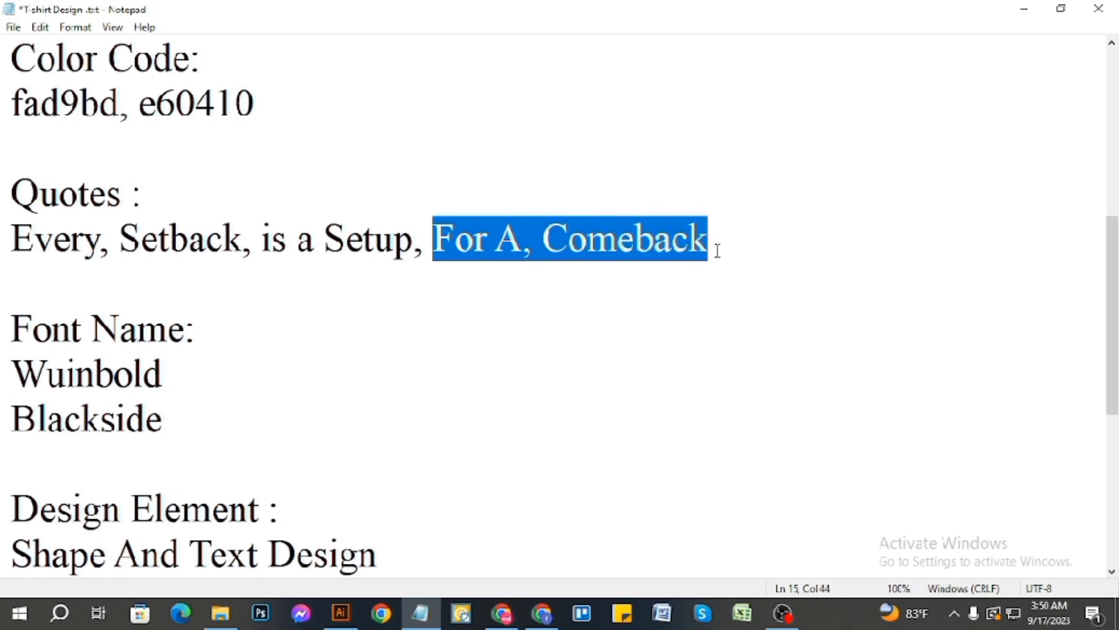
pyautogui.click(778, 246)
pyautogui.moveTo(289, 278); pyautogui.dragTo(13, 238)
pyautogui.click(100, 240)
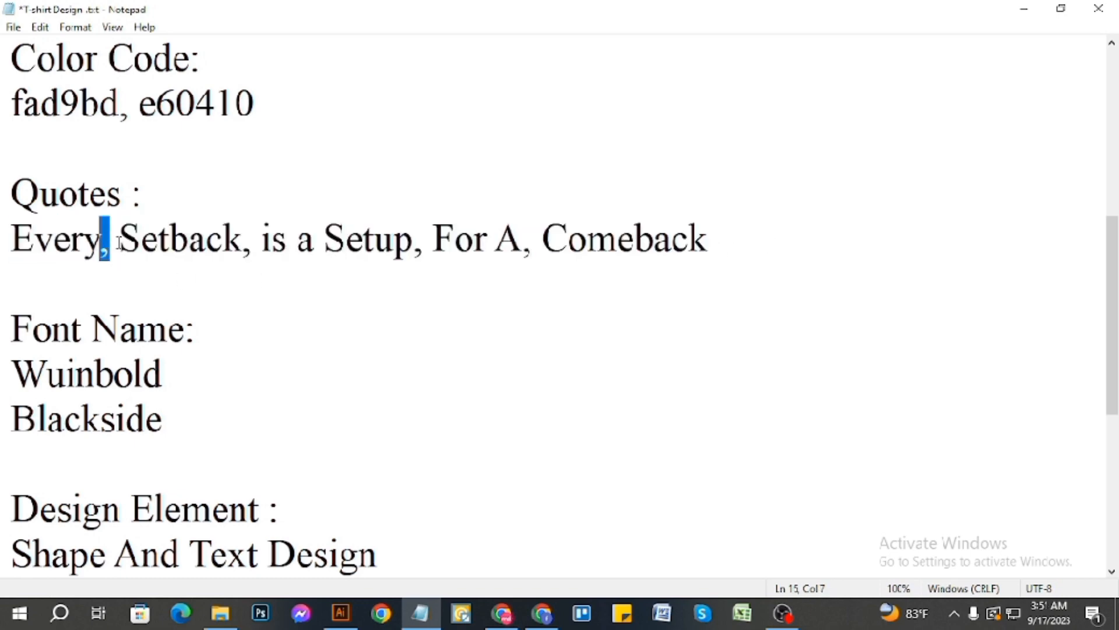
pyautogui.moveTo(119, 242); pyautogui.dragTo(431, 250)
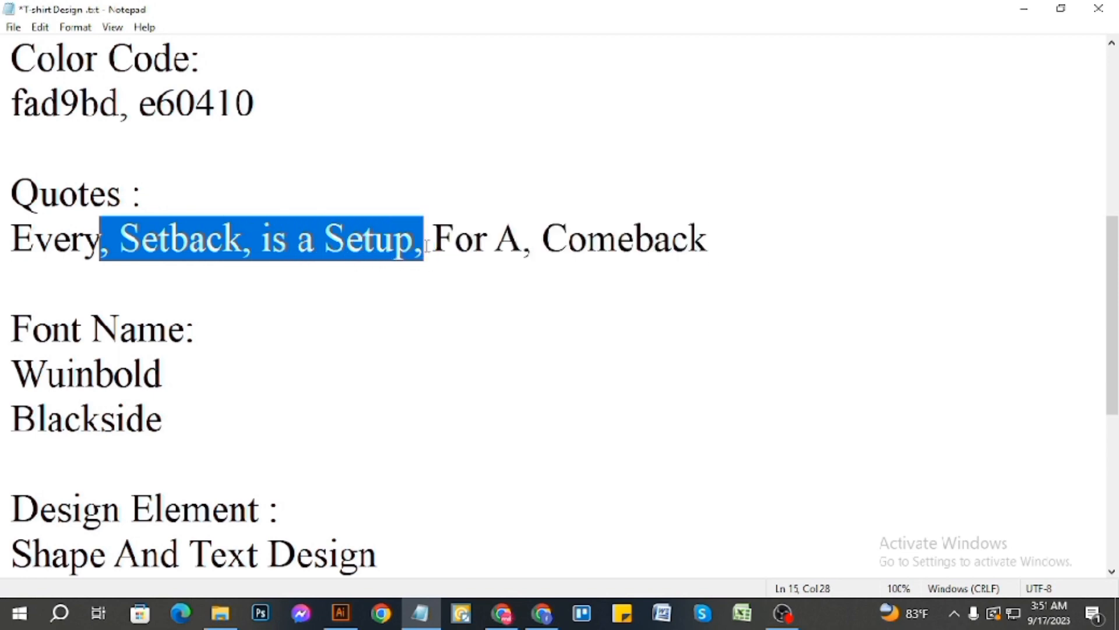
pyautogui.click(849, 214)
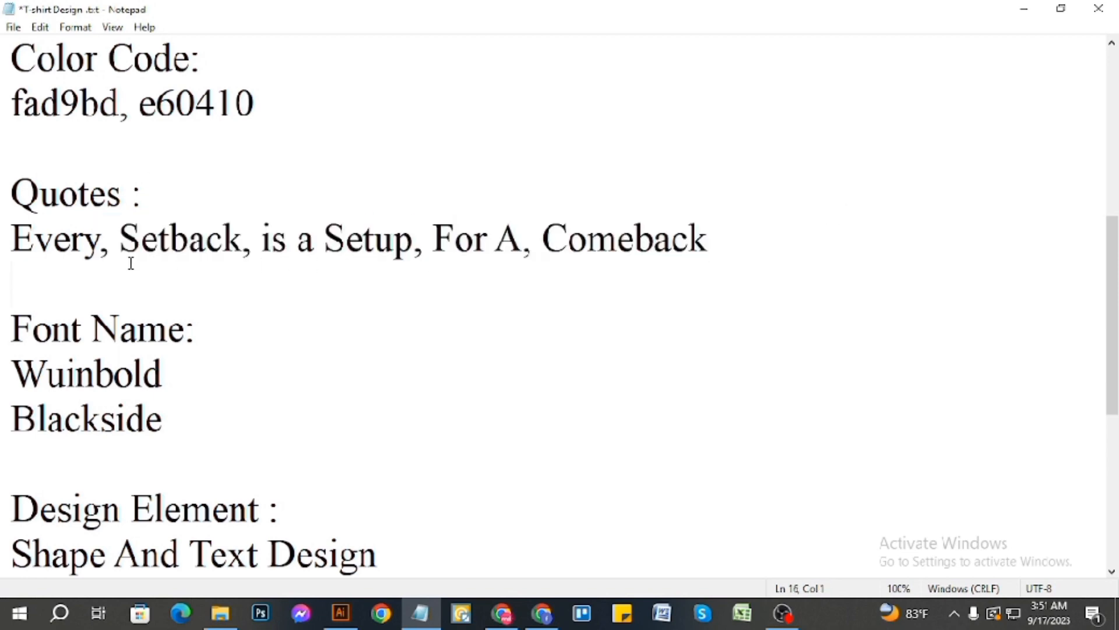
# - Copy the quote "Every, Setback, is a Setup, For A, Comeback" from the notes and paste it into the Illustrator document
pyautogui.moveTo(708, 241); pyautogui.dragTo(14, 241)
pyautogui.hotkey('ctrl', 'c')
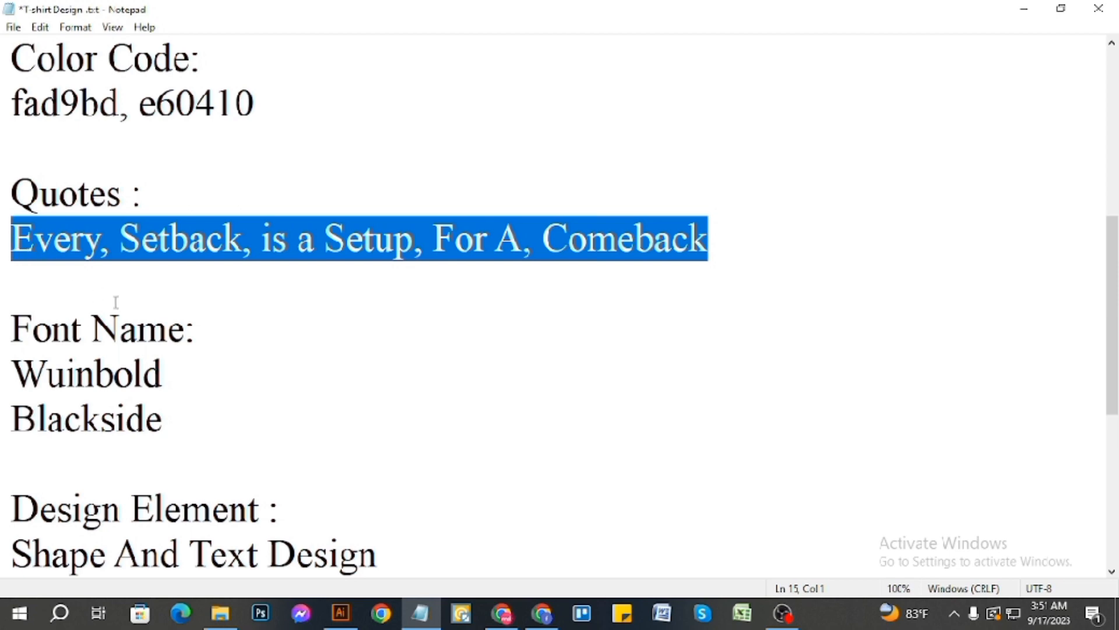
pyautogui.click(341, 613)
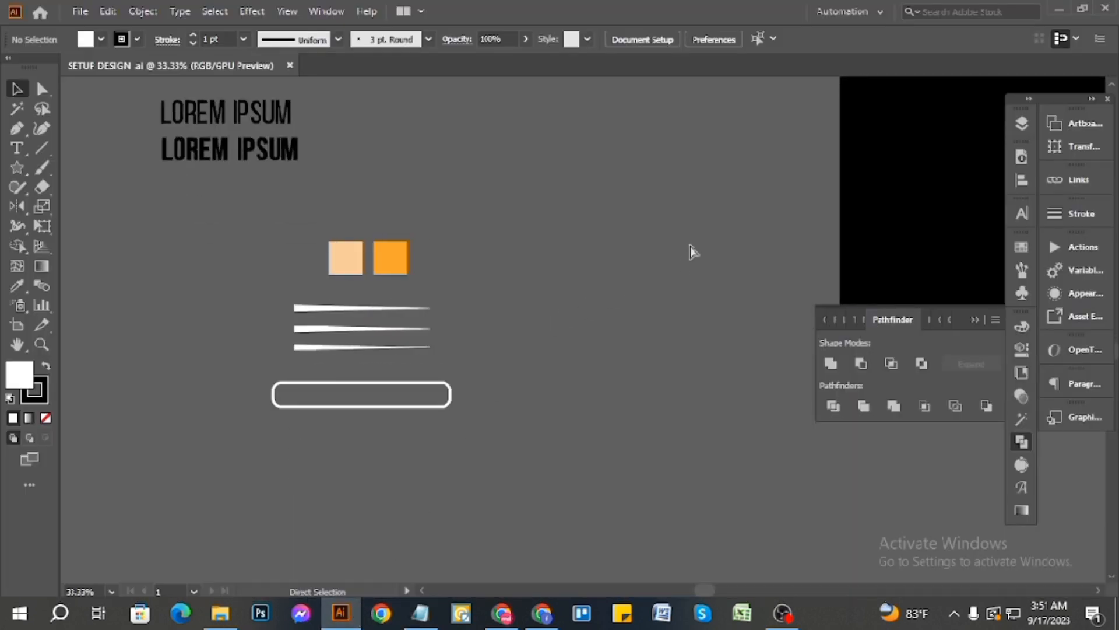
pyautogui.hotkey('ctrl', 'v')
pyautogui.scroll(3, 639, 355)
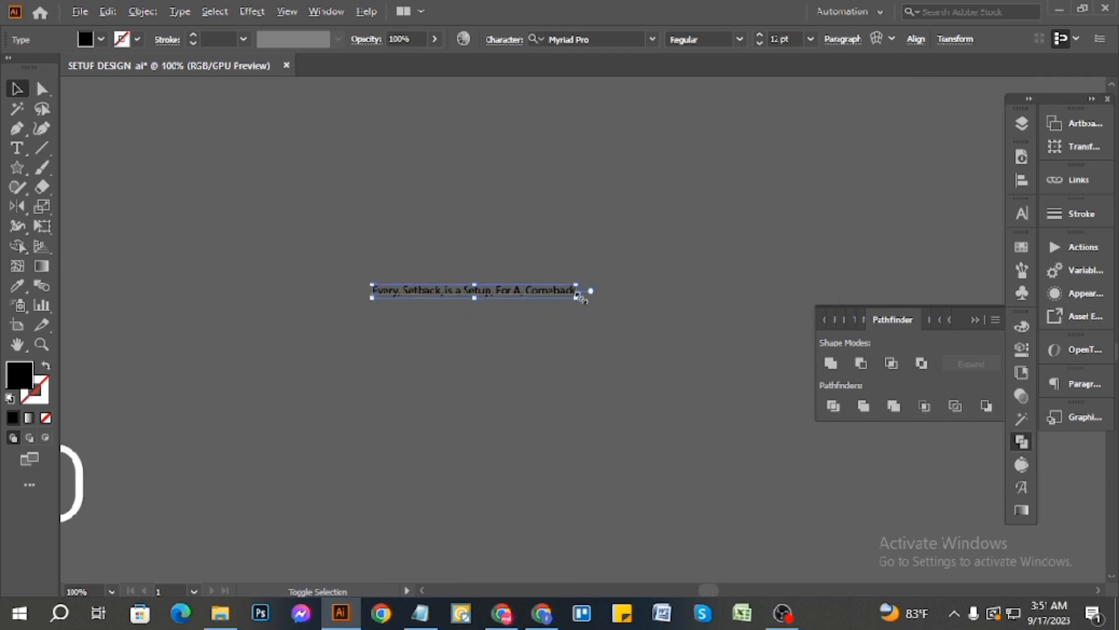
# - Scale the pasted quote text up to a font size of about 39 pt
pyautogui.moveTo(579, 296); pyautogui.dragTo(807, 428)
pyautogui.scroll(2, 581, 356)
pyautogui.scroll(-3, 700, 329)
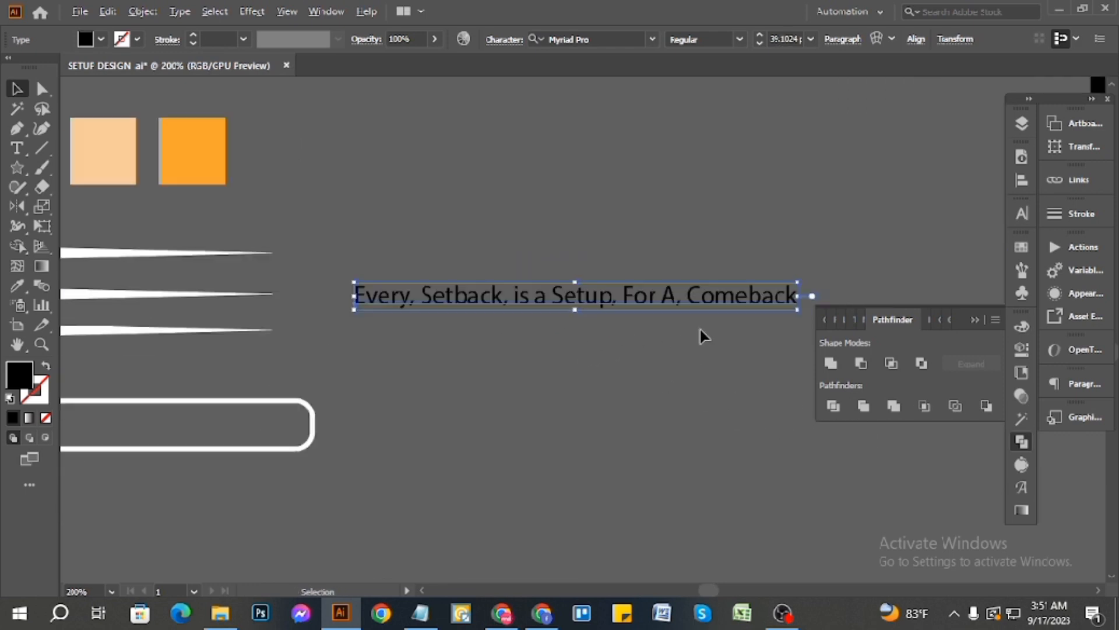
pyautogui.scroll(3, 380, 305)
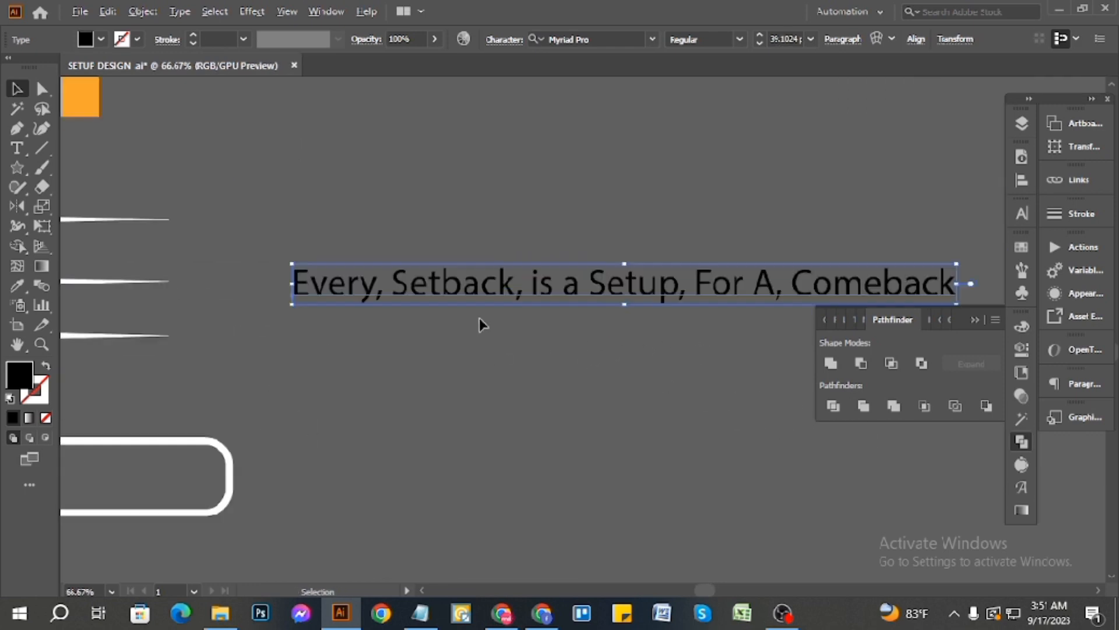
# - Switch to the YouTube channel in Chrome and locate the video on dividing and joining Illustrator text frames using scripts
pyautogui.click(19, 149)
pyautogui.click(542, 612)
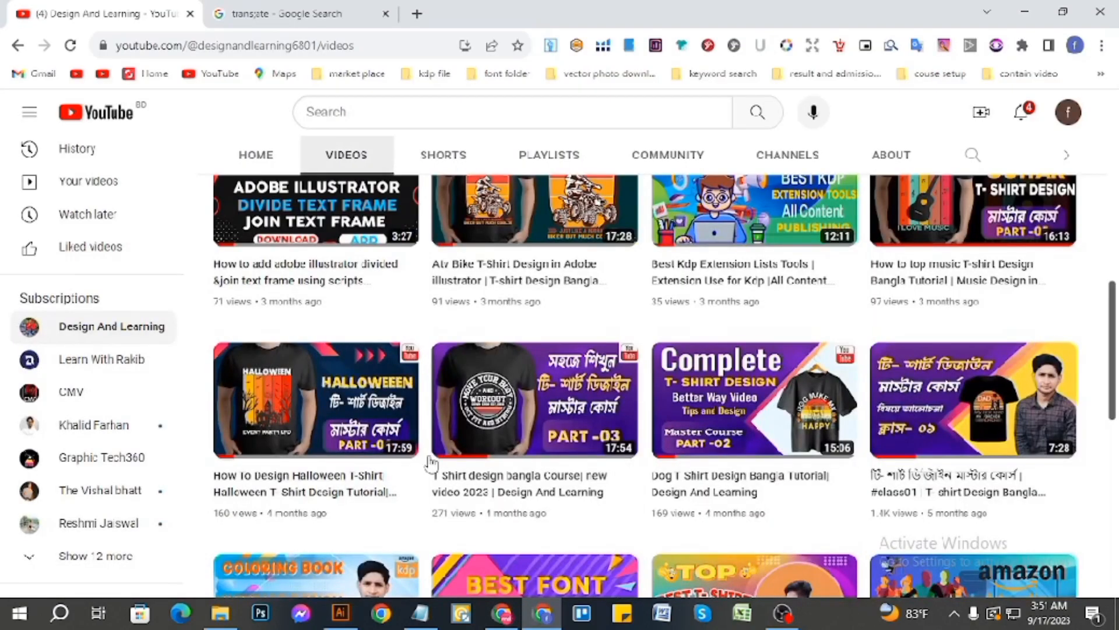
pyautogui.scroll(3, 291, 292)
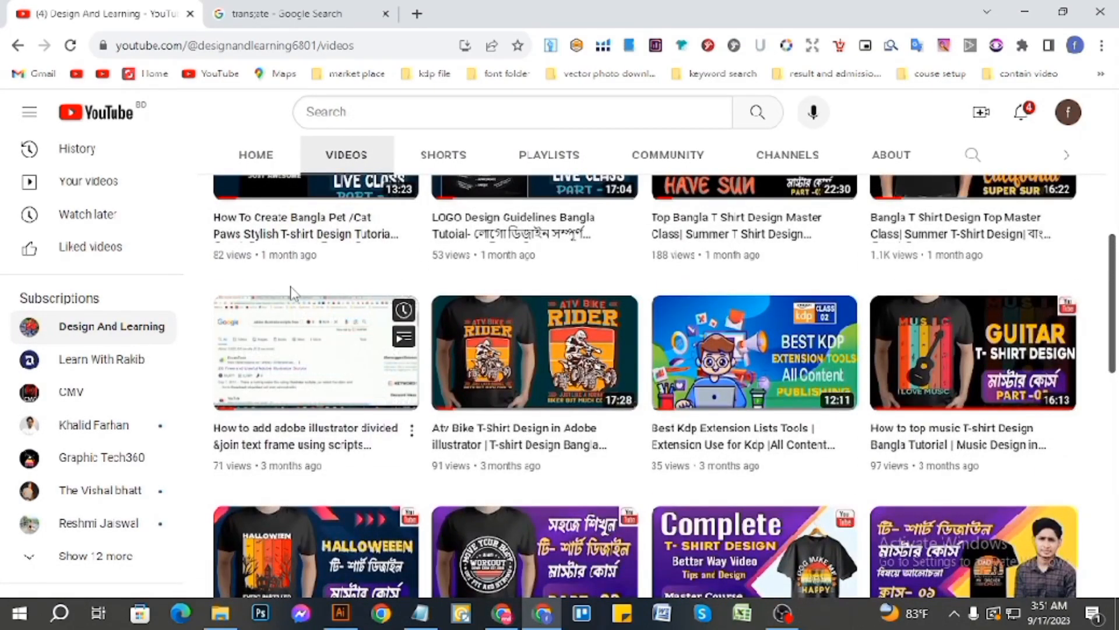
# - Switch to Illustrator and replace the commas after "Every" and "Setback" in the quote text with line breaks
pyautogui.click(342, 614)
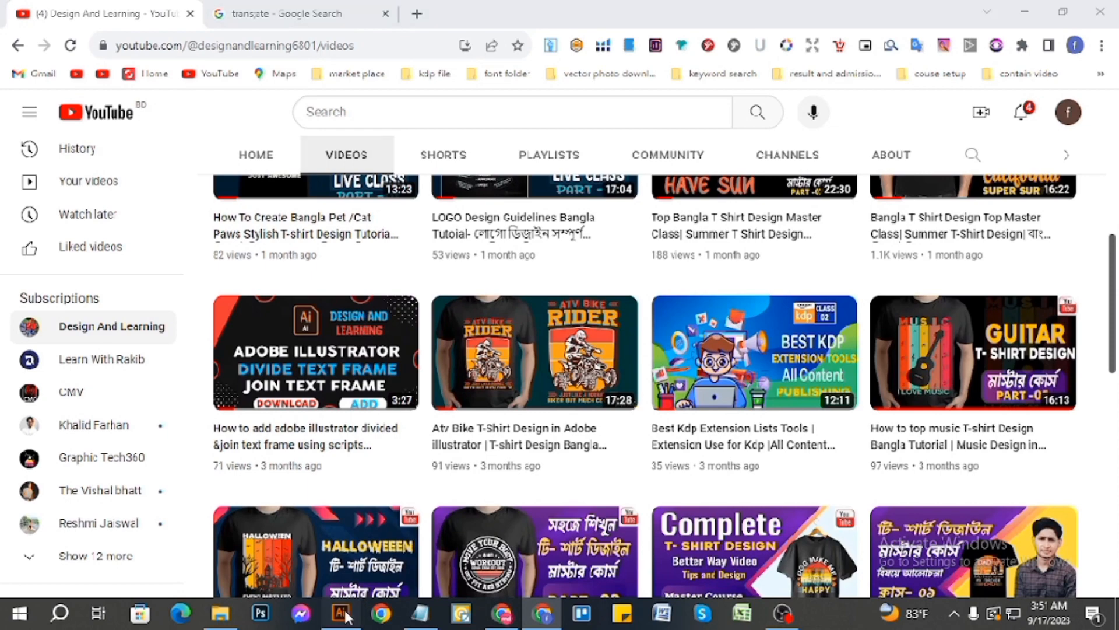
pyautogui.scroll(5, 350, 291)
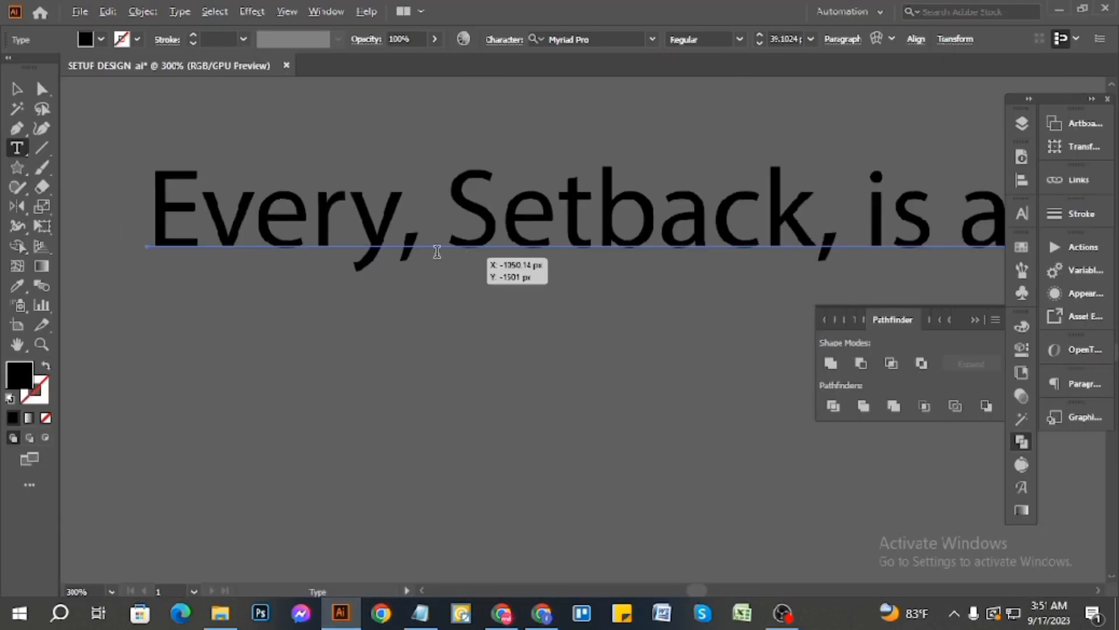
pyautogui.moveTo(420, 232); pyautogui.dragTo(403, 228)
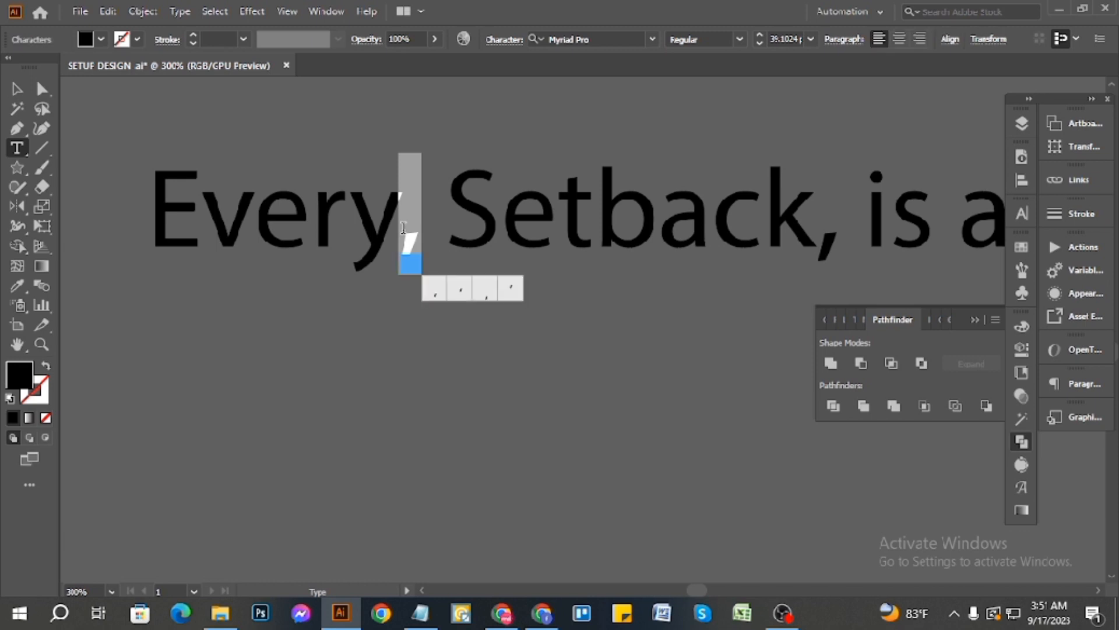
pyautogui.press('Return')
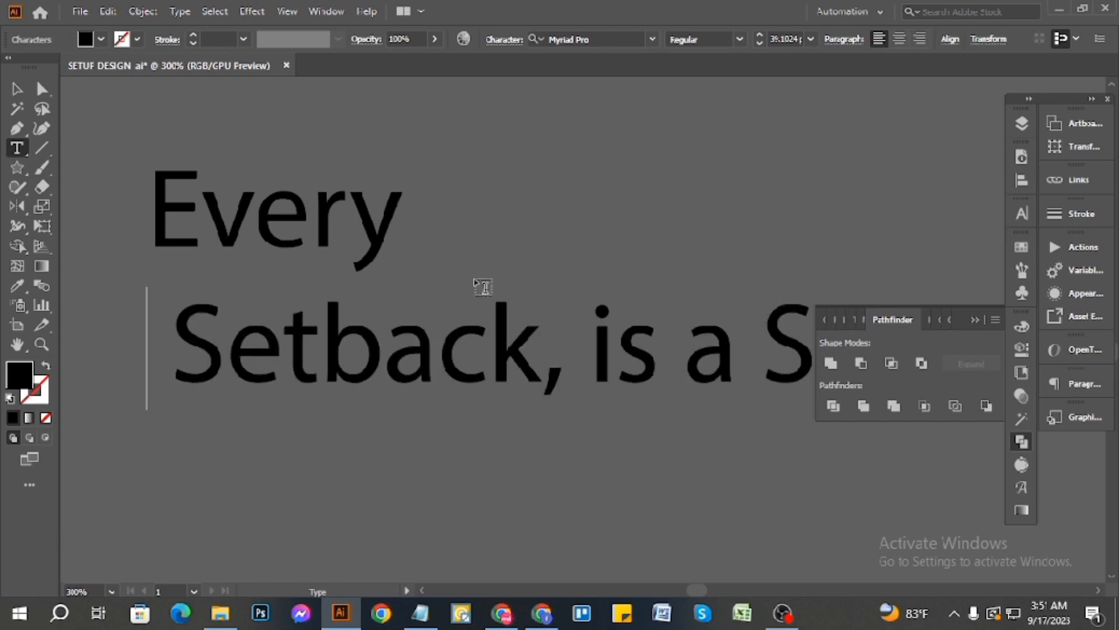
pyautogui.moveTo(589, 330); pyautogui.dragTo(545, 330)
pyautogui.press('Return')
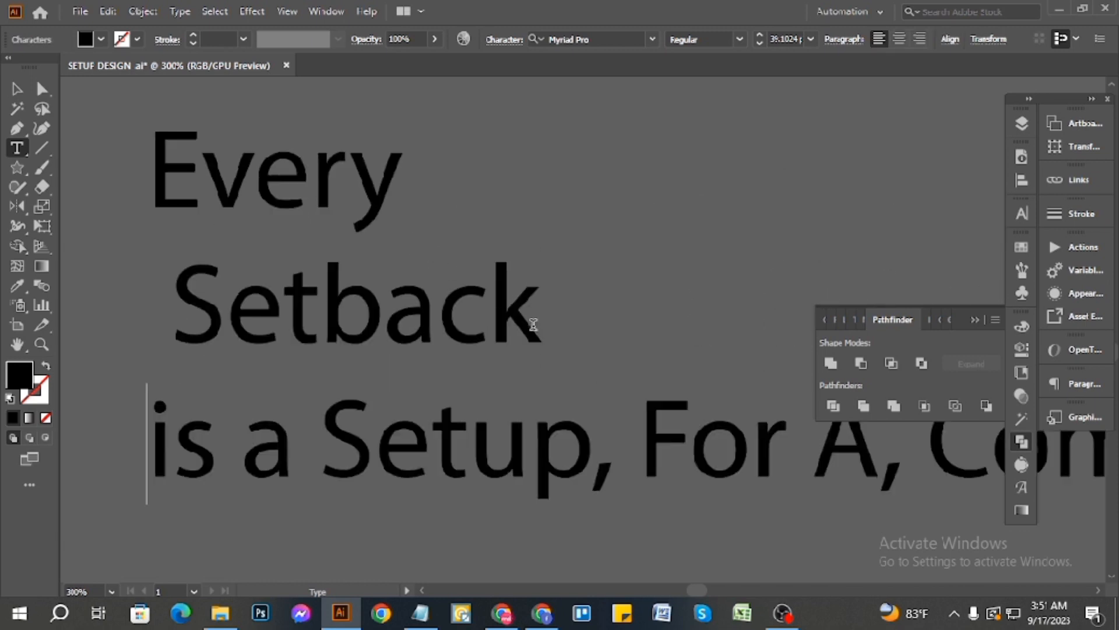
# - Replace the commas after "is a Setup" and "For A" with line breaks so "Comeback" starts its own line
pyautogui.scroll(-1, 563, 341)
pyautogui.moveTo(619, 402); pyautogui.dragTo(586, 396)
pyautogui.press('Return')
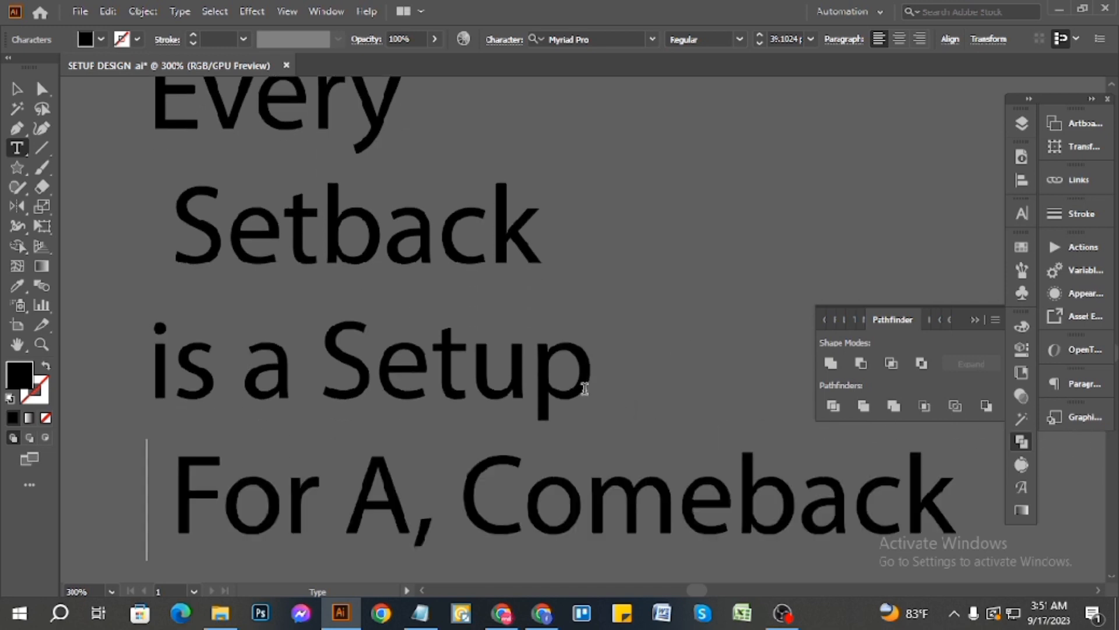
pyautogui.scroll(-2, 532, 393)
pyautogui.scroll(2, 477, 430)
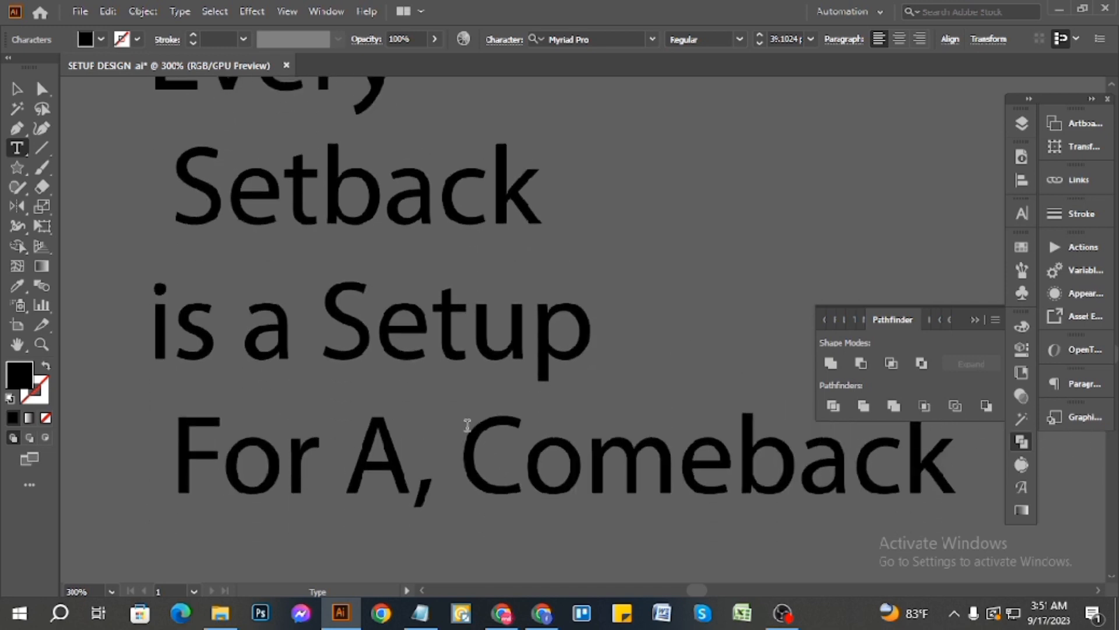
pyautogui.moveTo(456, 476); pyautogui.dragTo(415, 477)
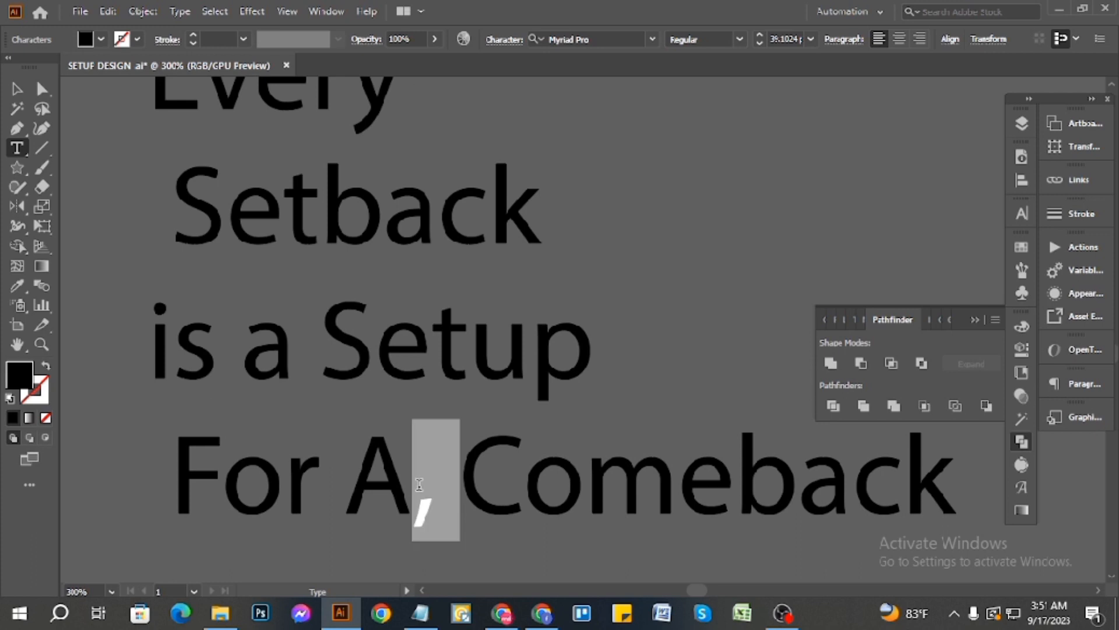
pyautogui.press('Return')
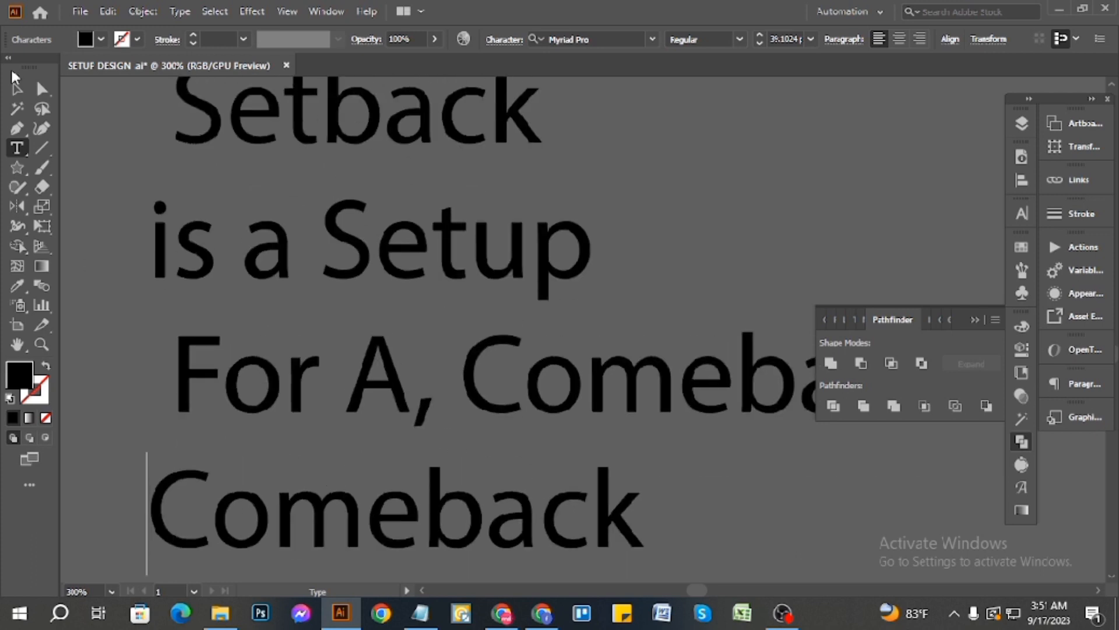
# - Remove the leading space before "Setback" in the second line of the quote
pyautogui.click(16, 89)
pyautogui.scroll(-4, 315, 257)
pyautogui.scroll(3, 262, 227)
pyautogui.scroll(1, 358, 257)
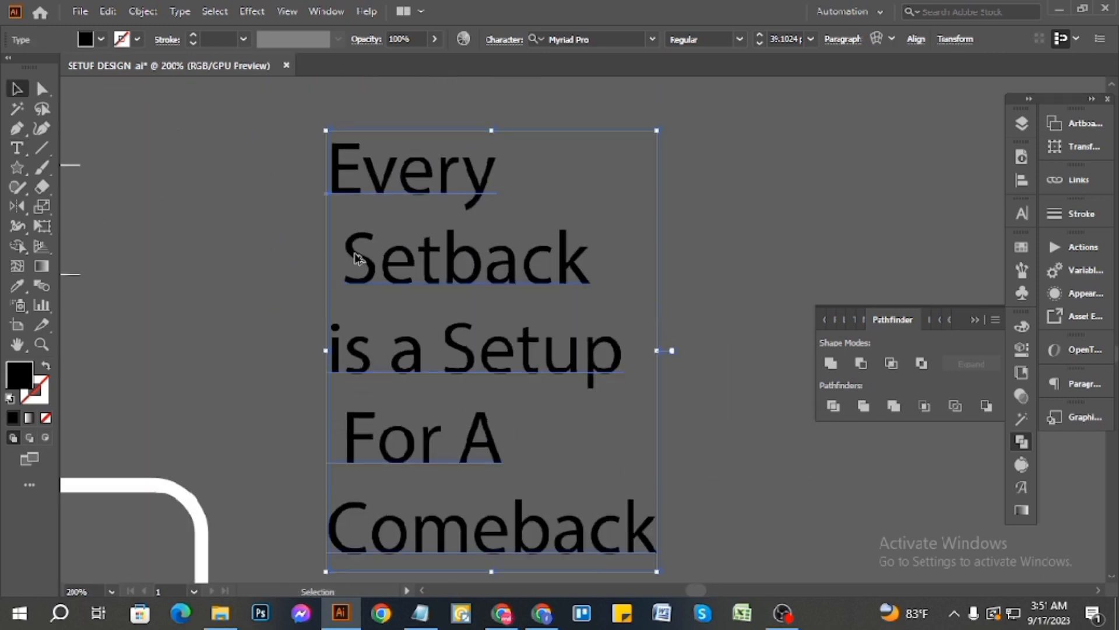
pyautogui.scroll(1, 358, 257)
pyautogui.click(16, 147)
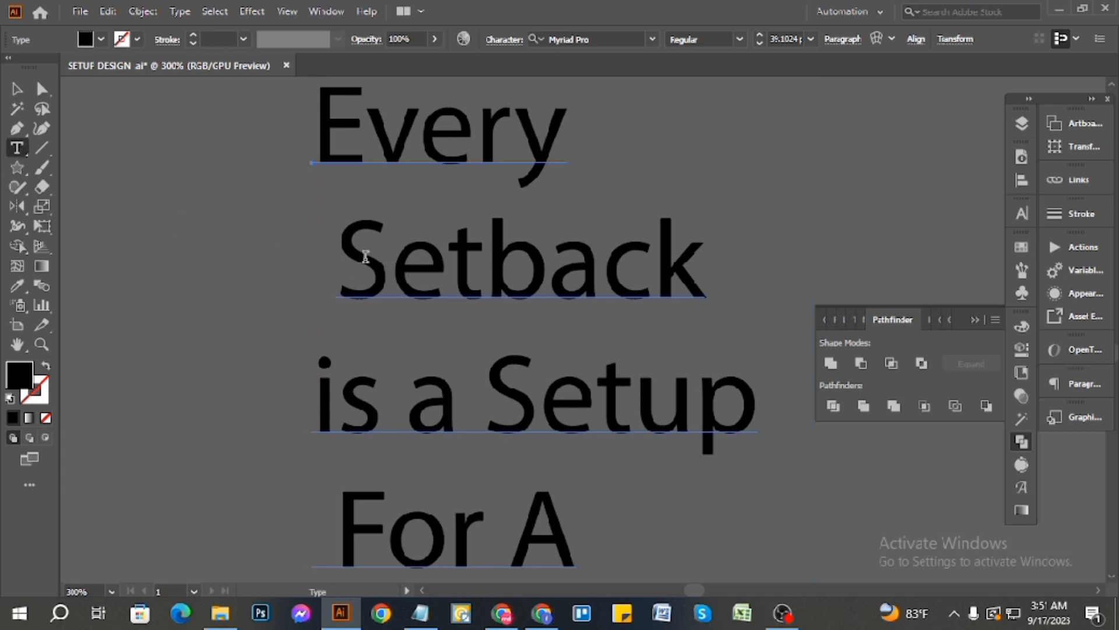
pyautogui.click(344, 253)
pyautogui.press('BackSpace')
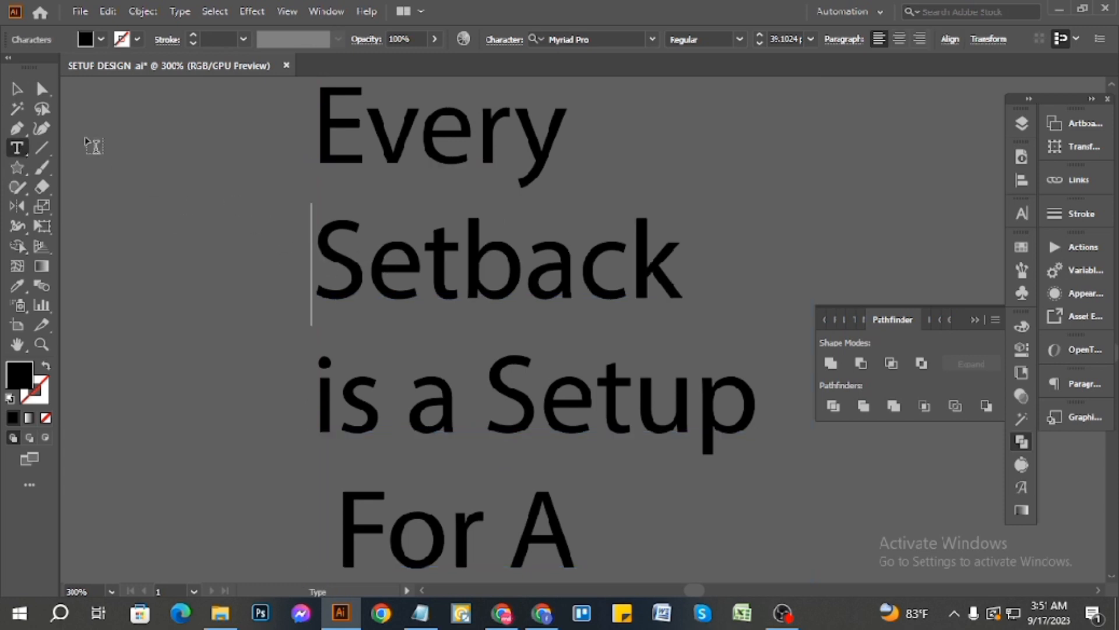
pyautogui.click(17, 89)
# - Remove the leading space before "For A" in the fourth line of the quote
pyautogui.hotkey('ctrl', '-')
pyautogui.hotkey('ctrl', '-')
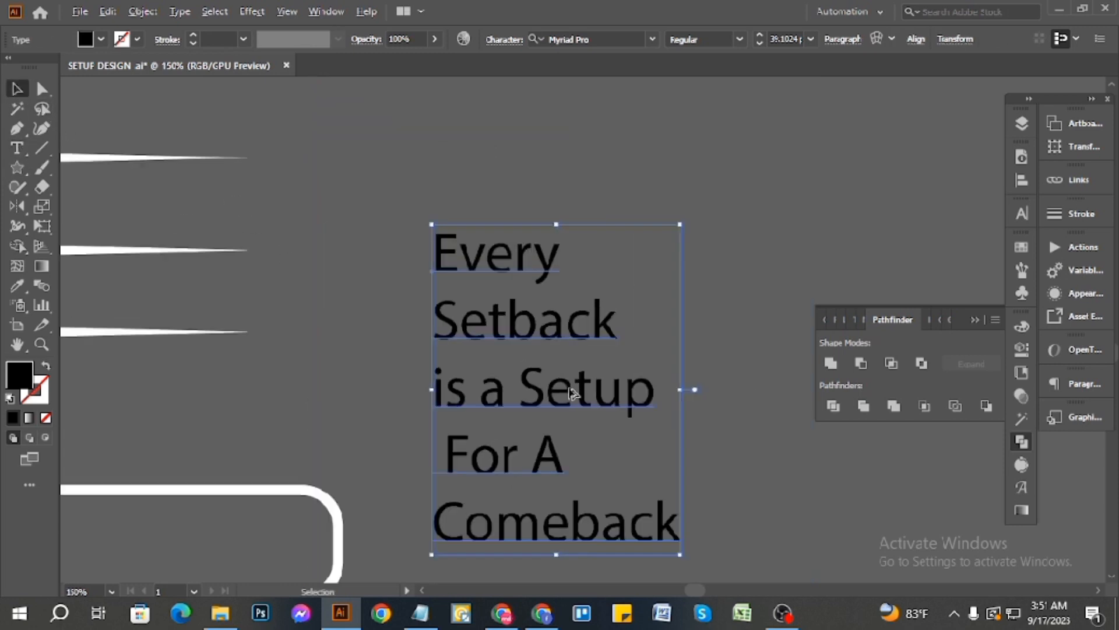
pyautogui.scroll(-2, 723, 416)
pyautogui.scroll(2, 603, 443)
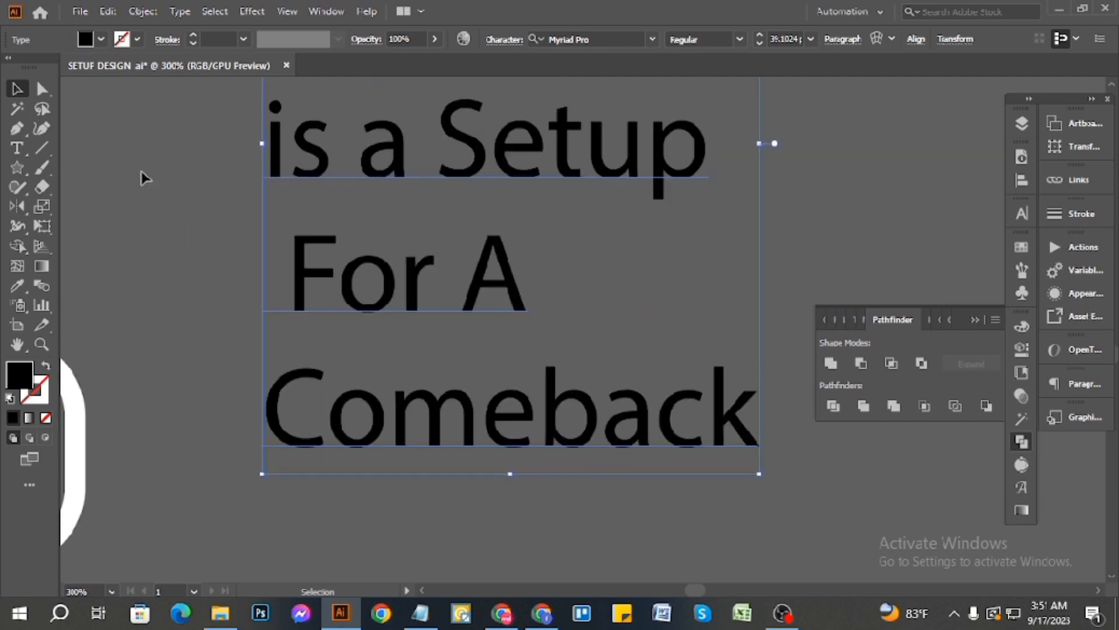
pyautogui.click(17, 147)
pyautogui.click(288, 269)
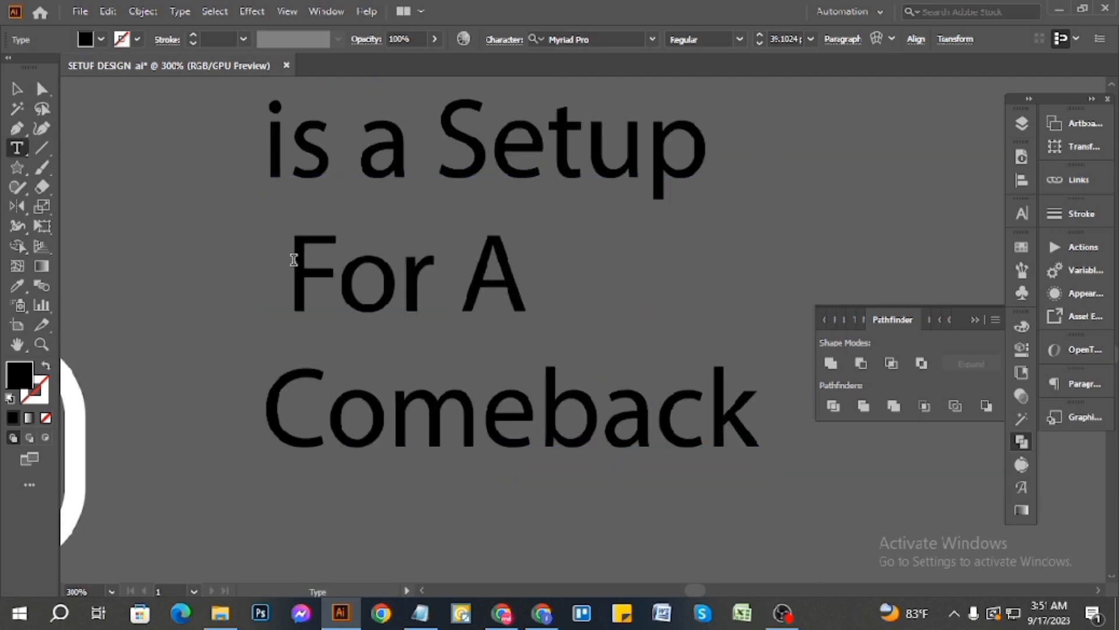
pyautogui.press('BackSpace')
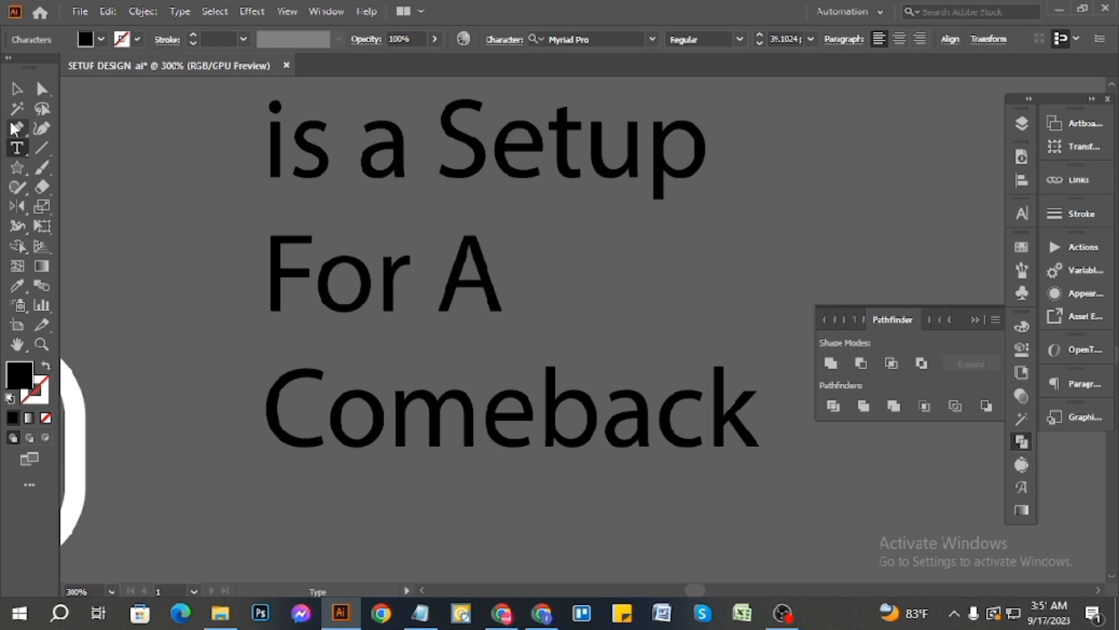
# - Run the divideTextFrame script on the quote to split its lines into separate text objects, and deselect them
pyautogui.click(17, 88)
pyautogui.click(75, 12)
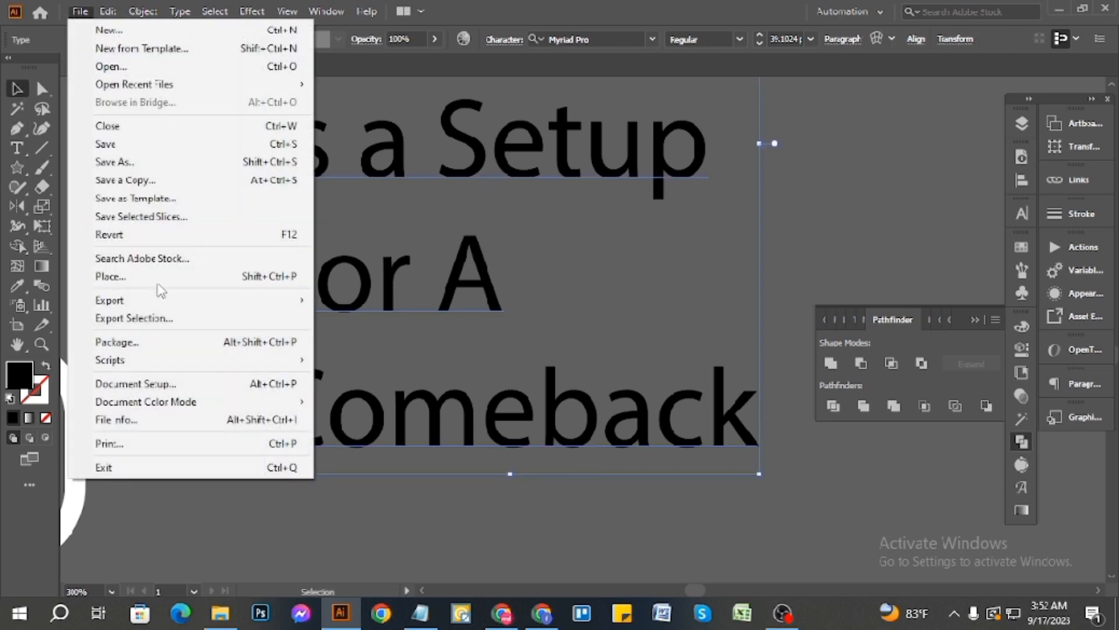
pyautogui.moveTo(154, 368)
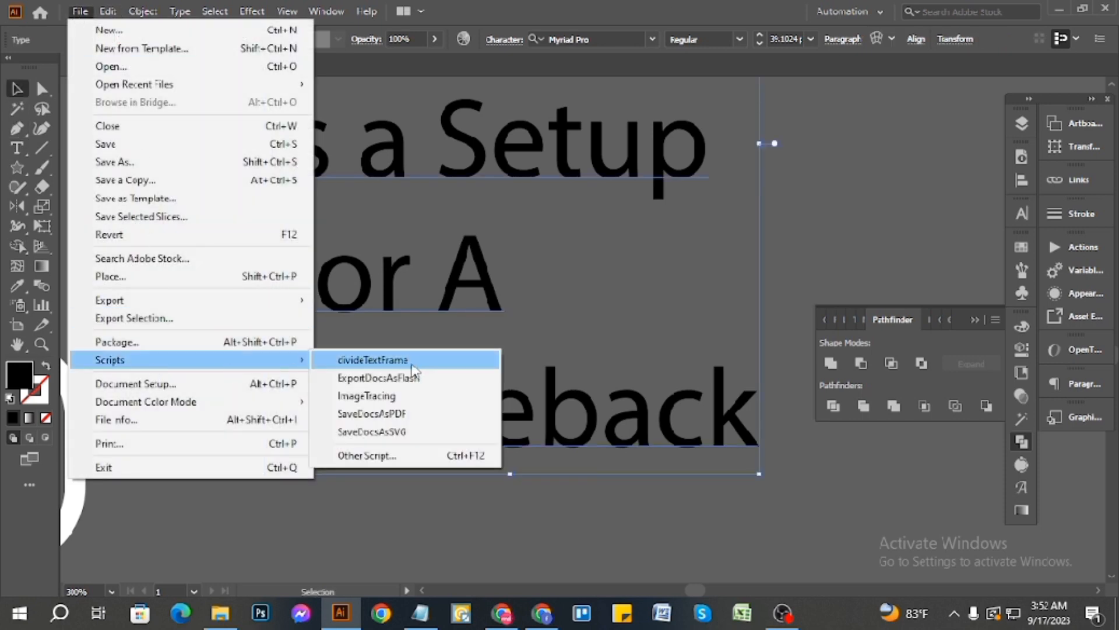
pyautogui.click(400, 360)
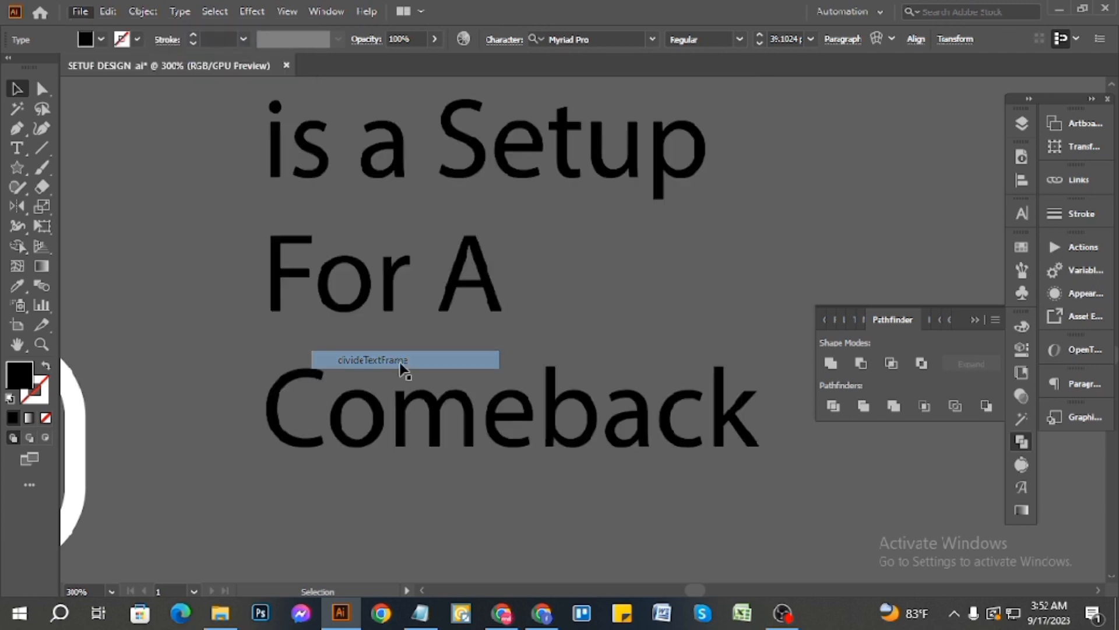
pyautogui.scroll(-3, 544, 392)
pyautogui.click(528, 478)
pyautogui.scroll(2, 528, 478)
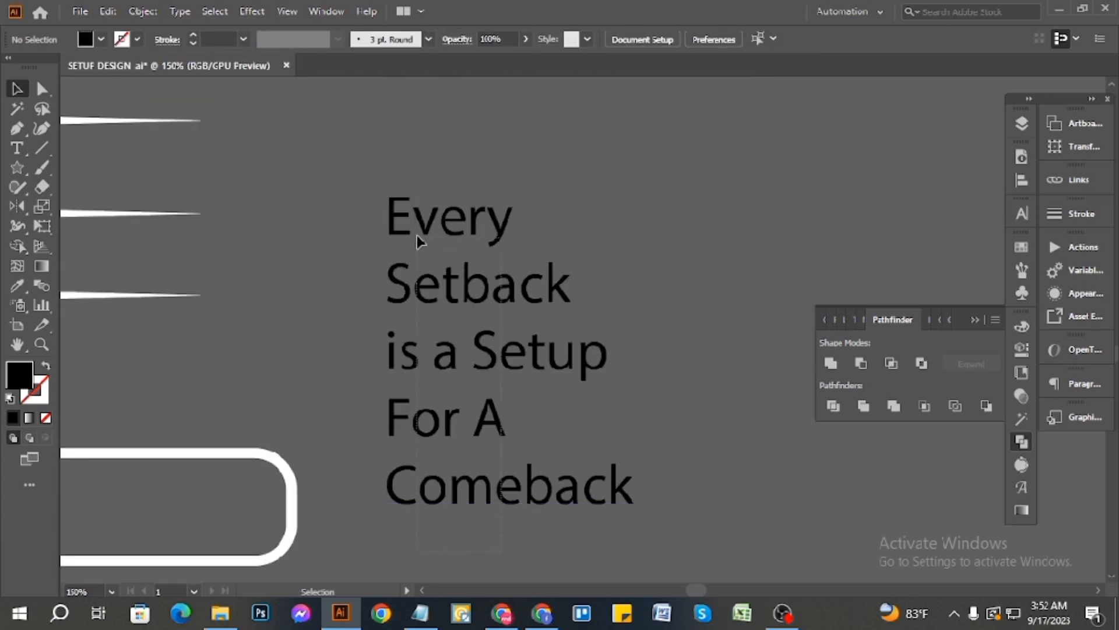
# - Move the separate lines "Every", "Setback", "is a Setup" and "For A" upward one by one, and select "Comeback"
pyautogui.moveTo(418, 236); pyautogui.dragTo(402, 163)
pyautogui.scroll(-1, 488, 291)
pyautogui.click(337, 235)
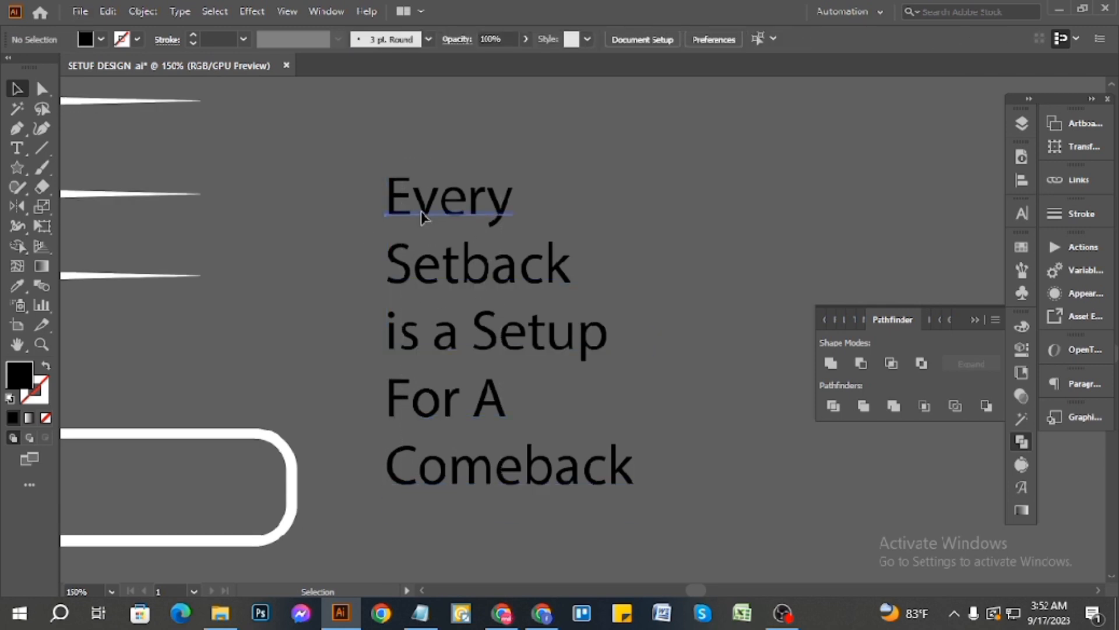
pyautogui.moveTo(423, 219); pyautogui.dragTo(425, 169)
pyautogui.moveTo(474, 261); pyautogui.dragTo(475, 209)
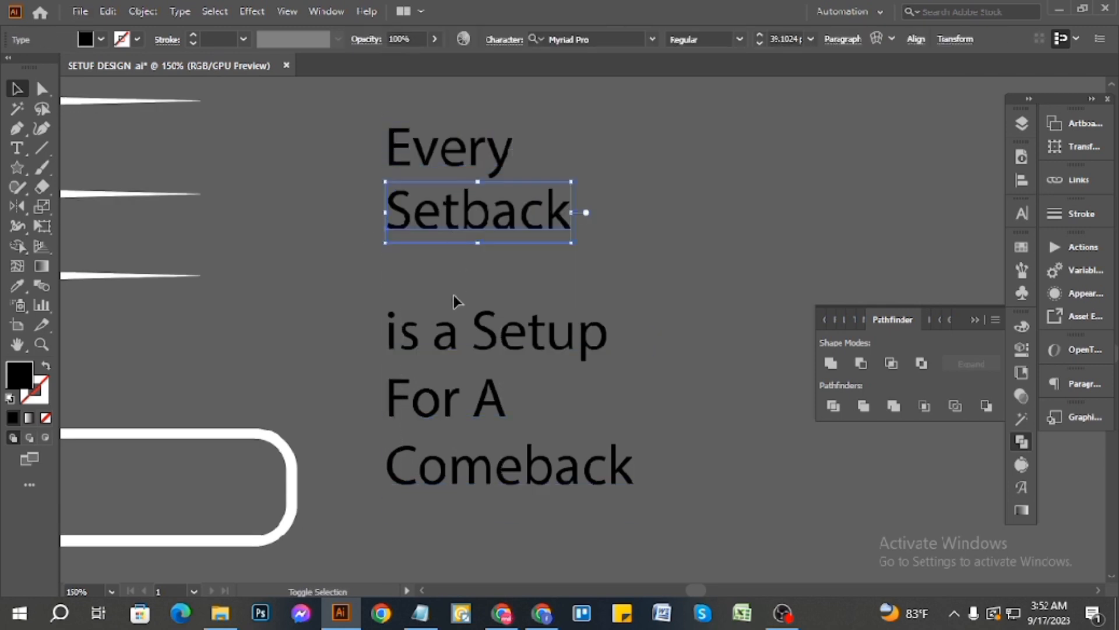
pyautogui.moveTo(461, 331); pyautogui.dragTo(464, 267)
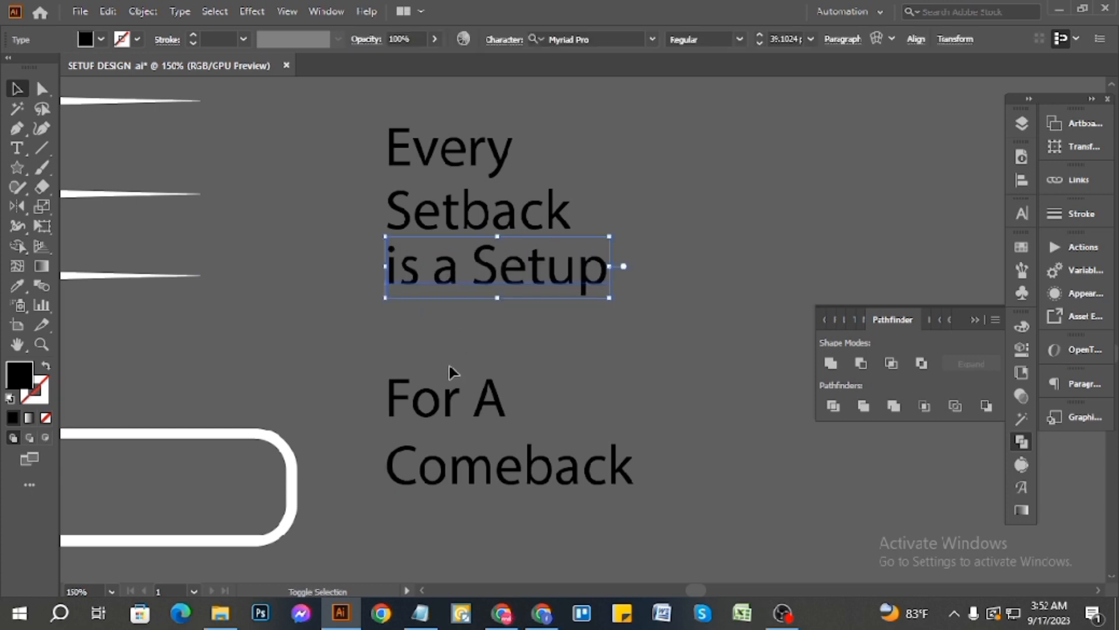
pyautogui.click(453, 373)
pyautogui.moveTo(457, 418); pyautogui.dragTo(458, 341)
pyautogui.click(477, 475)
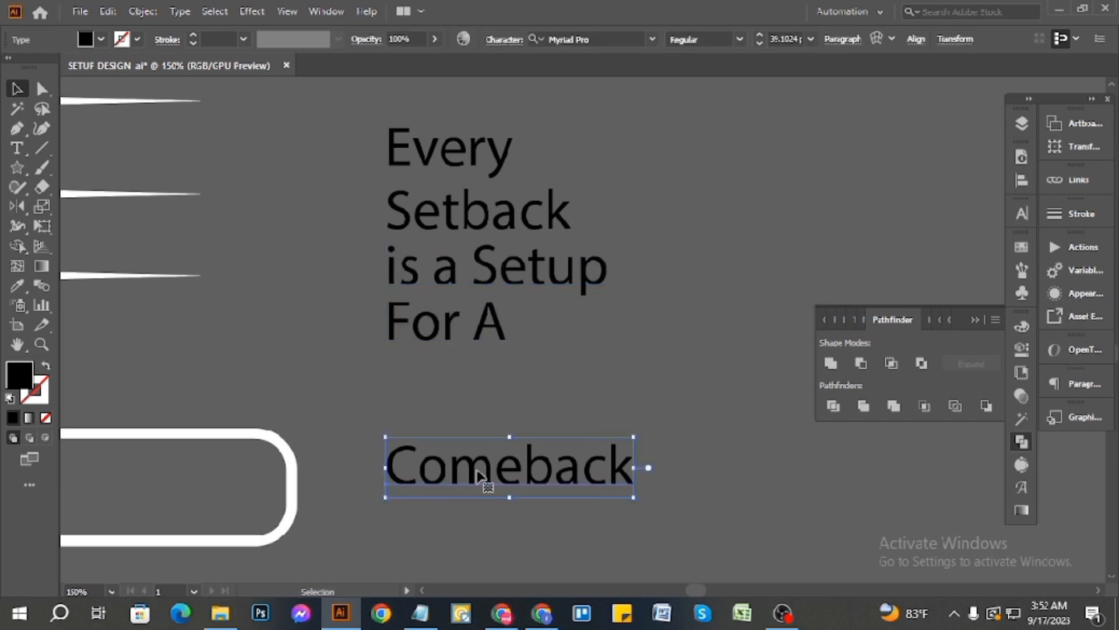
pyautogui.scroll(-5, 525, 444)
pyautogui.scroll(-2, 523, 444)
# - Switch to the Notepad notes to check the quote's two font names, and return to the prepared elements in Illustrator
pyautogui.click(421, 614)
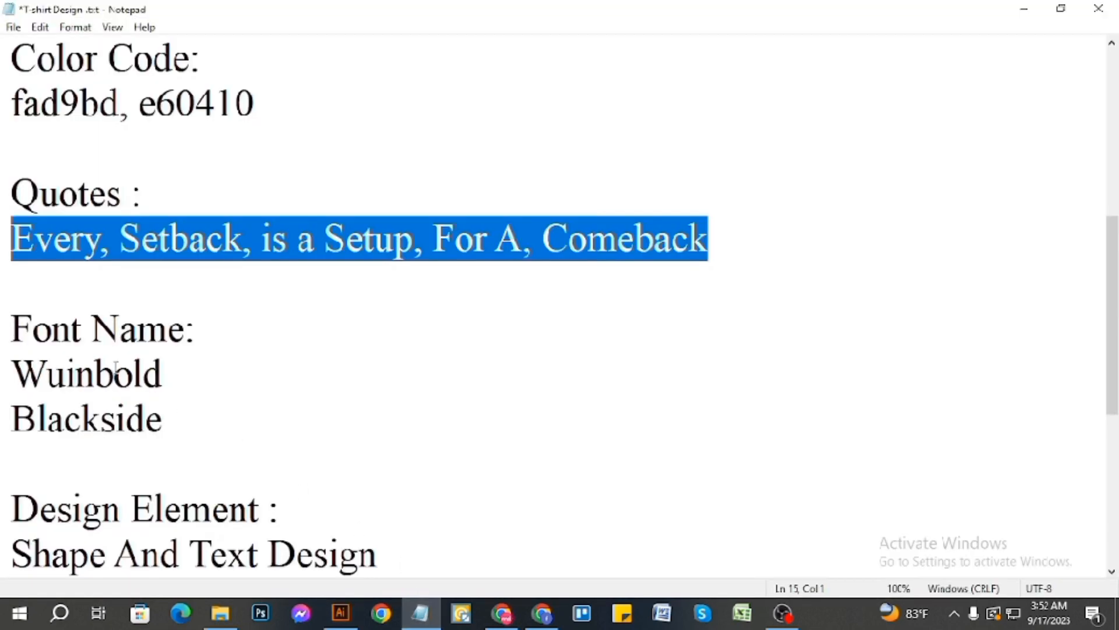
pyautogui.moveTo(213, 385); pyautogui.dragTo(21, 368)
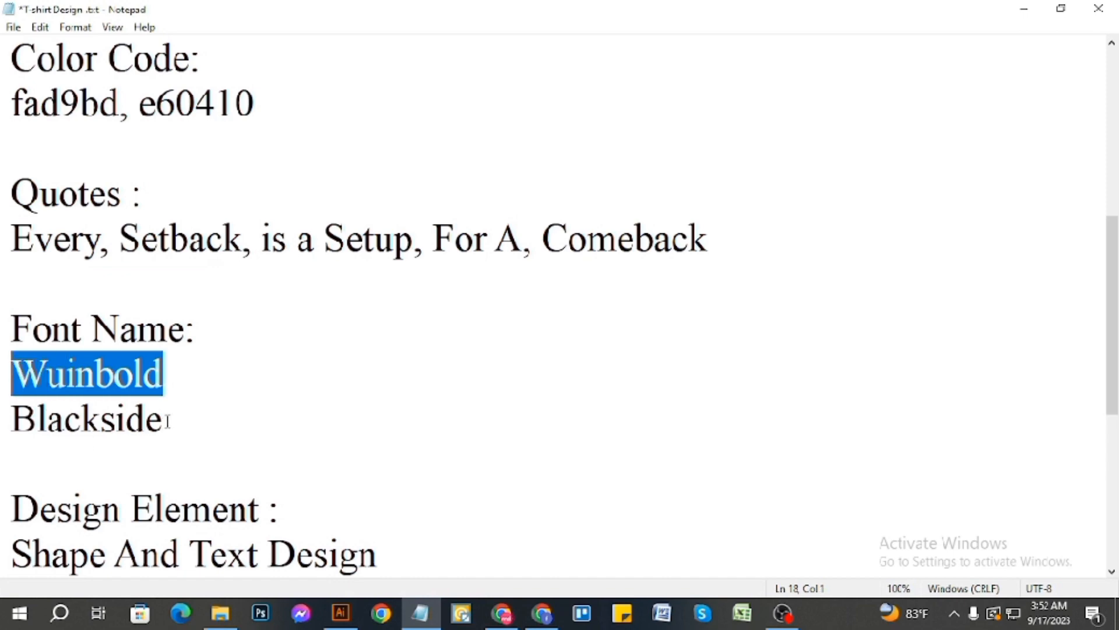
pyautogui.moveTo(168, 421); pyautogui.dragTo(4, 421)
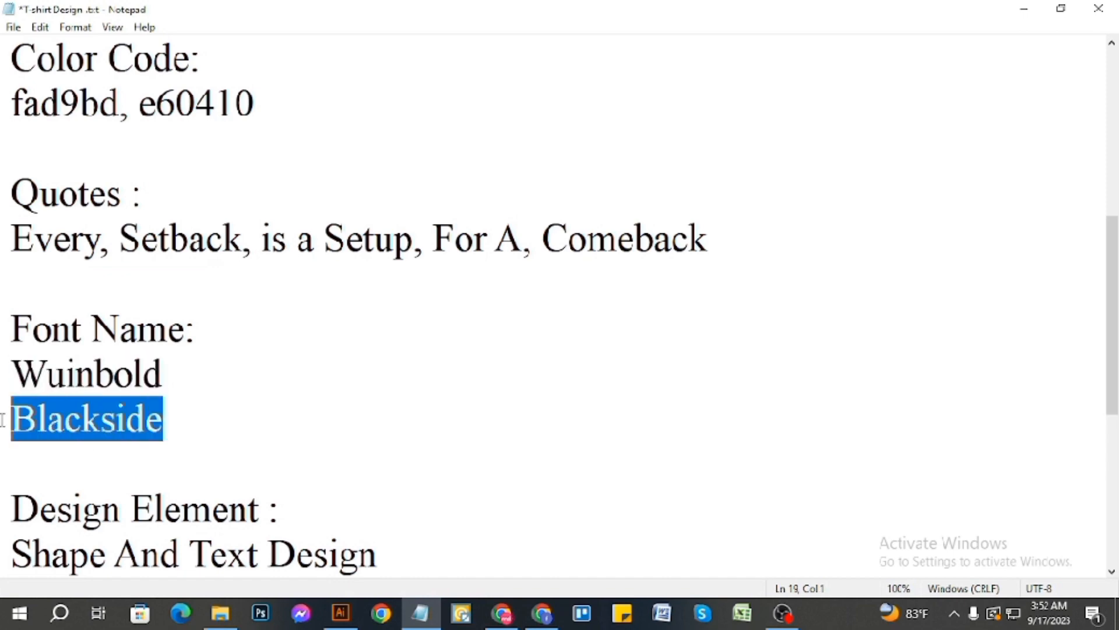
pyautogui.click(341, 613)
pyautogui.scroll(3, 416, 269)
pyautogui.scroll(-3, 493, 352)
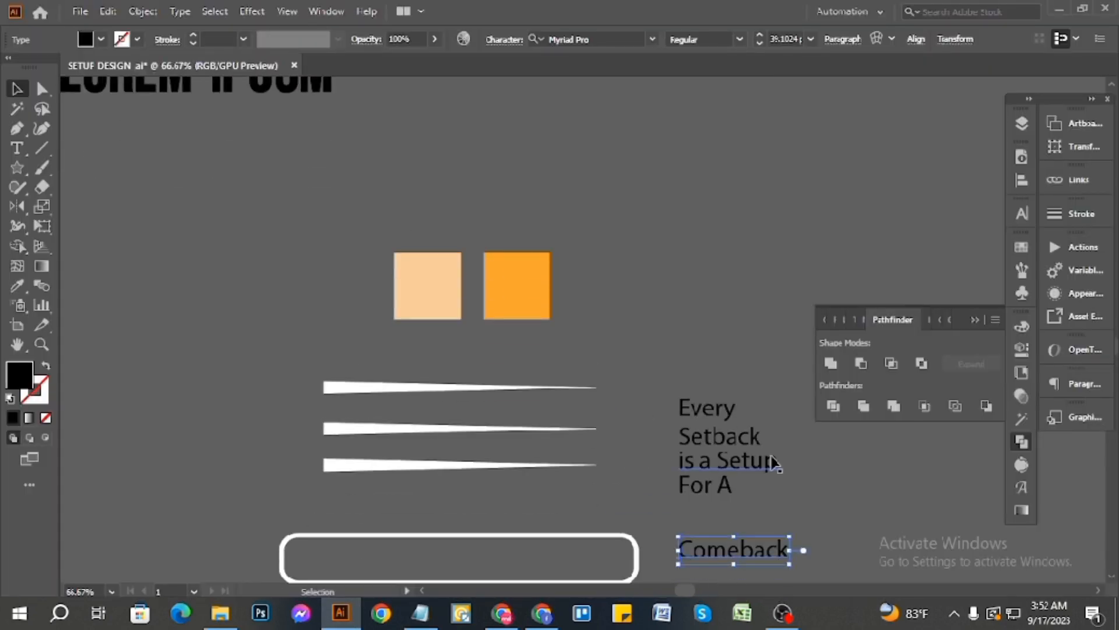
# - Switch back to the Notepad notes and examine the quote's font names, design element and color code entries
pyautogui.click(421, 613)
pyautogui.scroll(3, 242, 405)
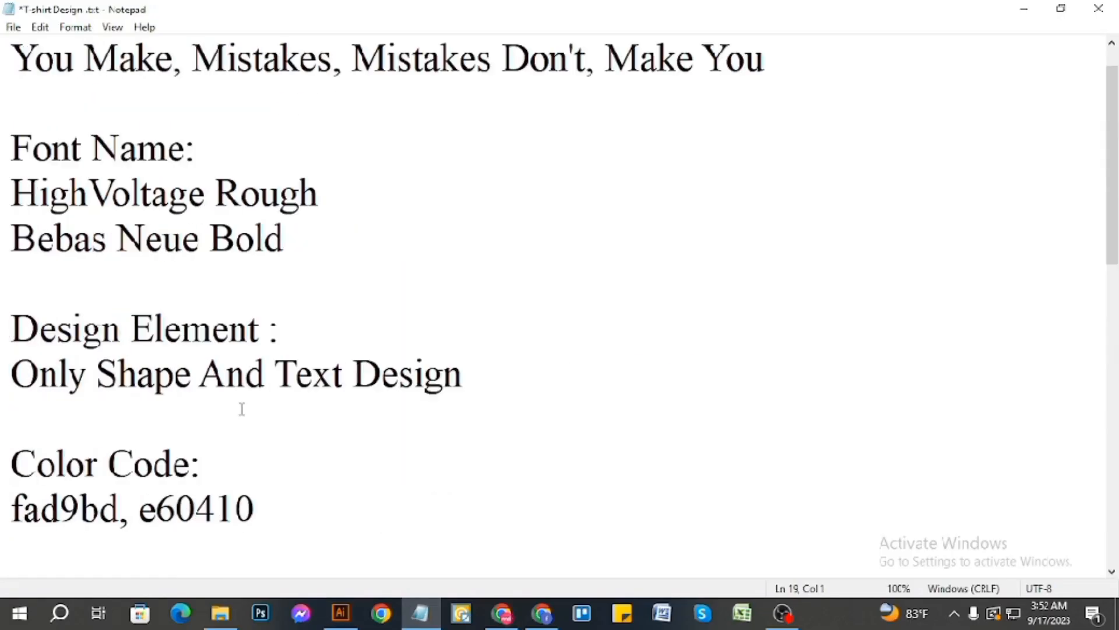
pyautogui.scroll(-3, 382, 412)
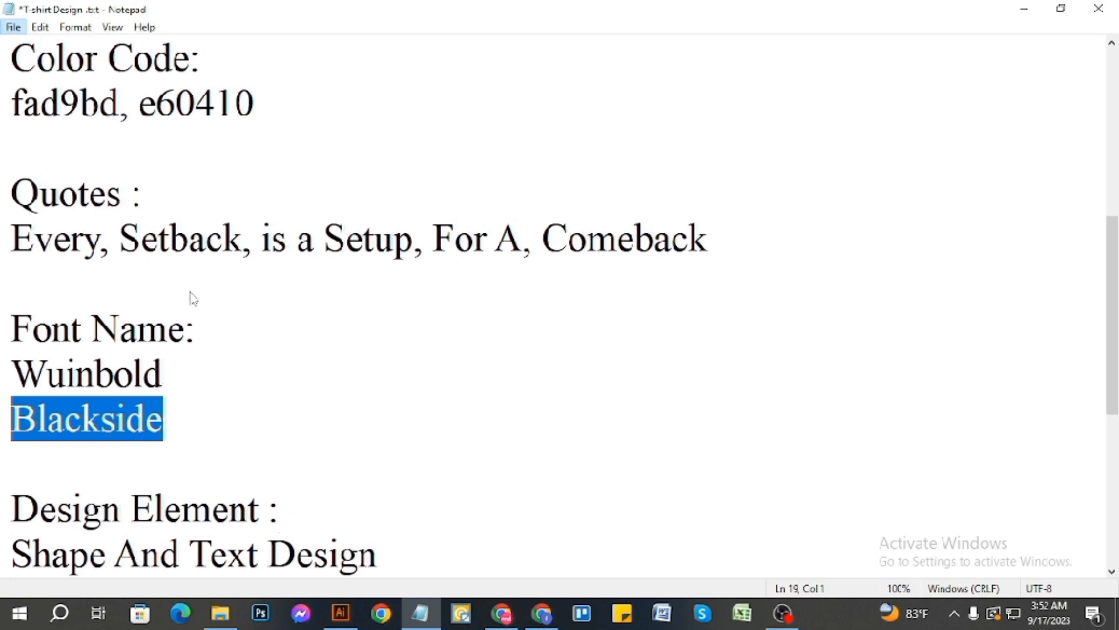
pyautogui.click(169, 376)
pyautogui.scroll(-3, 175, 459)
pyautogui.scroll(3, 210, 368)
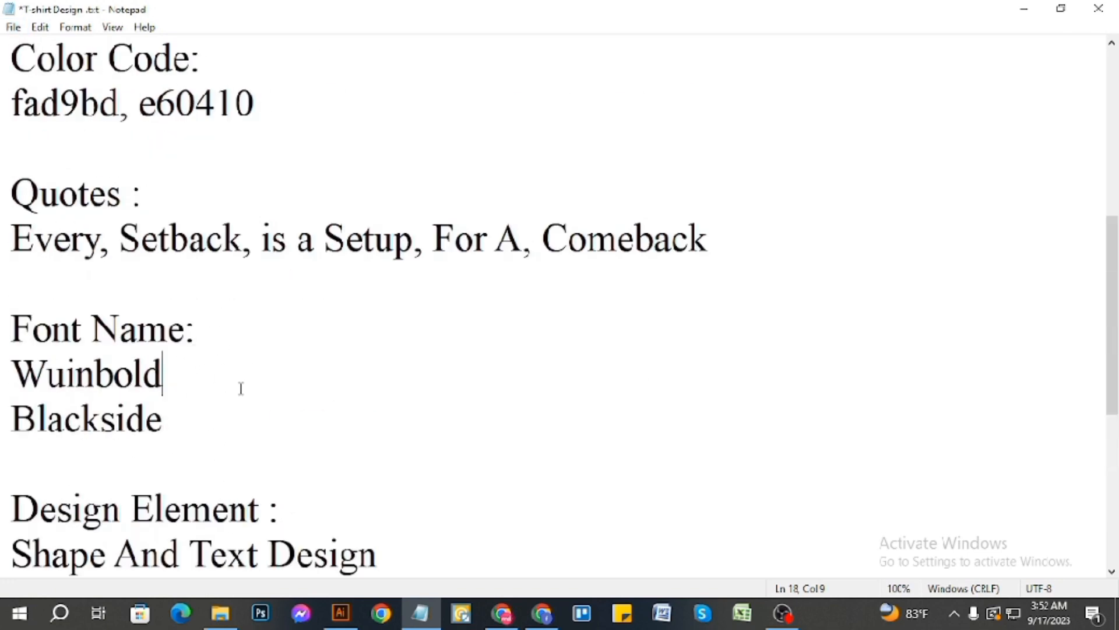
pyautogui.scroll(-3, 251, 388)
pyautogui.moveTo(242, 286); pyautogui.dragTo(38, 49)
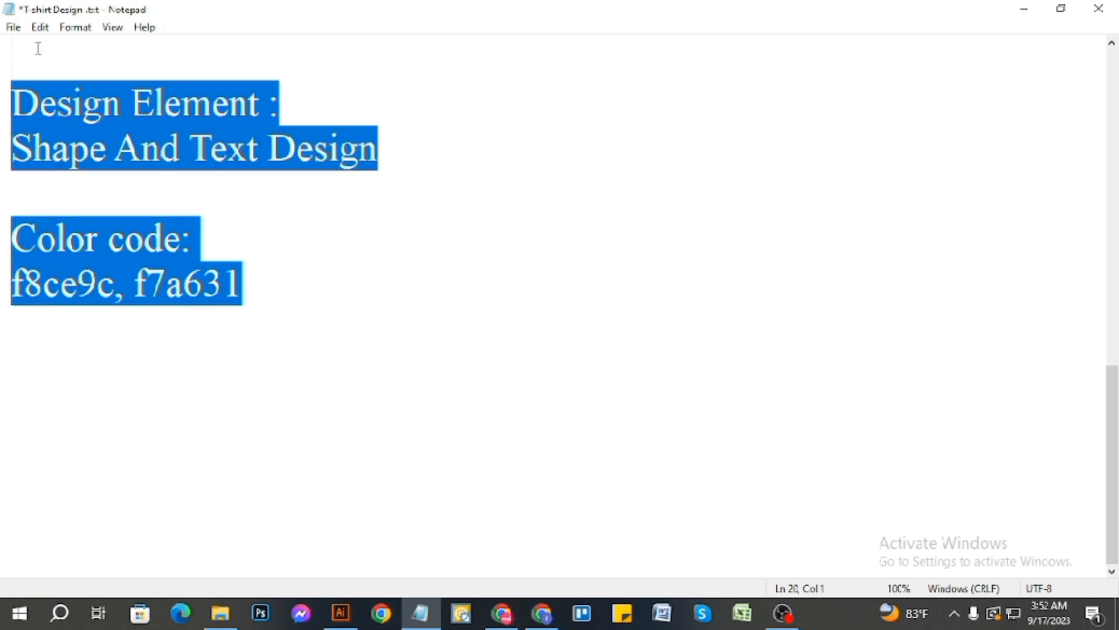
# - Switch to the Facebook page in Chrome and look through its posts and photos up to the page header
pyautogui.click(491, 616)
pyautogui.scroll(5, 642, 364)
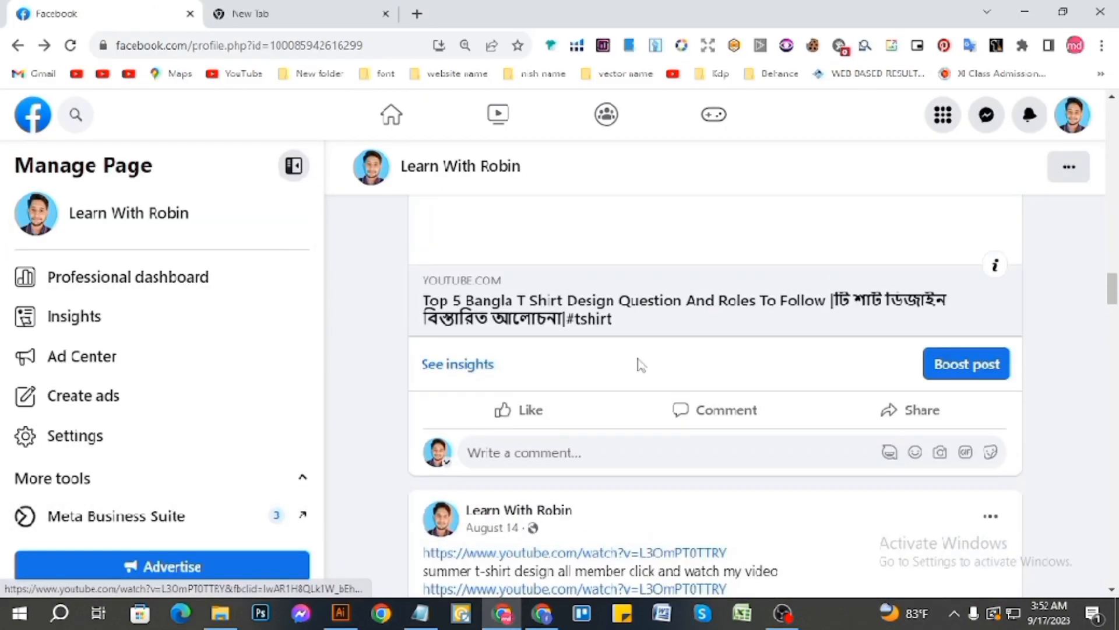
pyautogui.scroll(10, 641, 364)
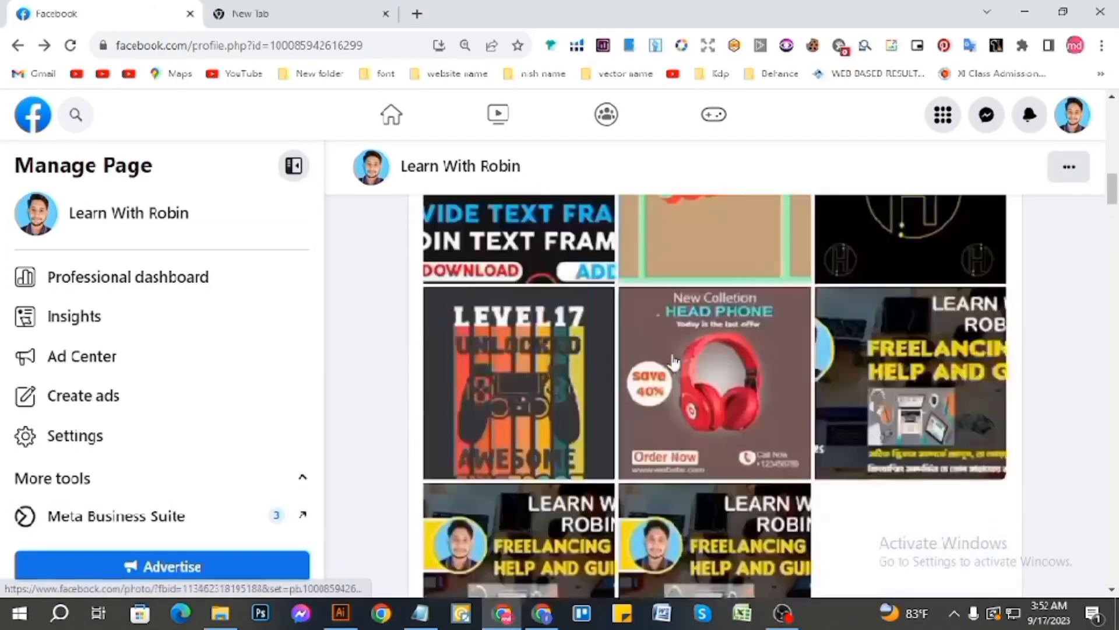
pyautogui.scroll(10, 674, 364)
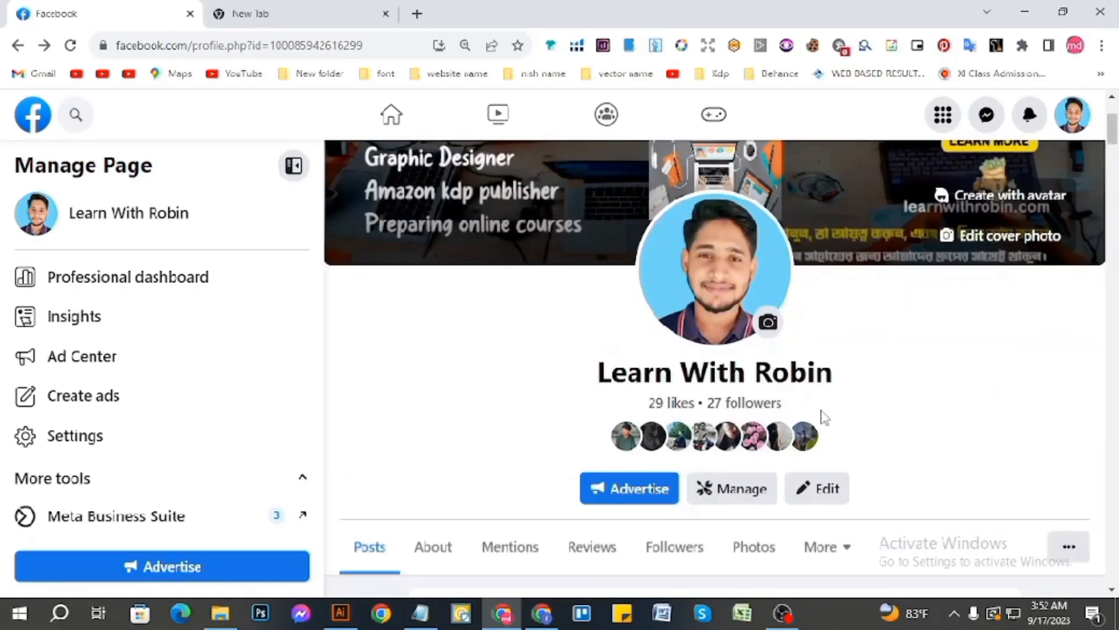
# - Highlight the Facebook page's name and look at the page's intro details
pyautogui.moveTo(857, 373); pyautogui.dragTo(571, 376)
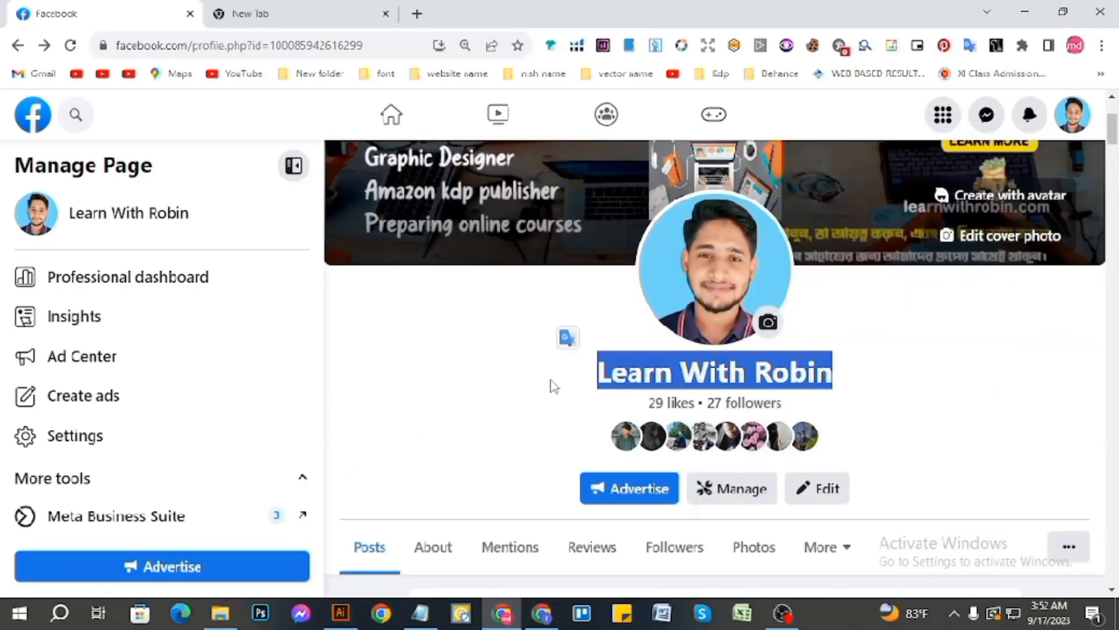
pyautogui.click(553, 385)
pyautogui.scroll(-4, 583, 390)
pyautogui.scroll(-3, 714, 337)
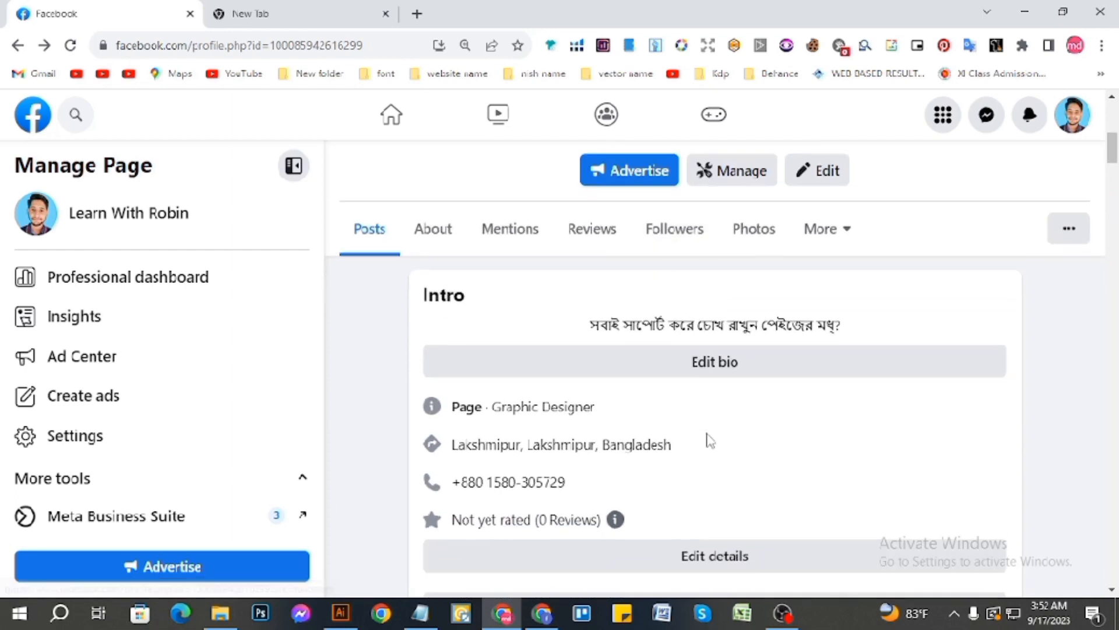
# - Switch to the Notepad notes and review the quote's wording, font names, design element and color codes
pyautogui.click(421, 613)
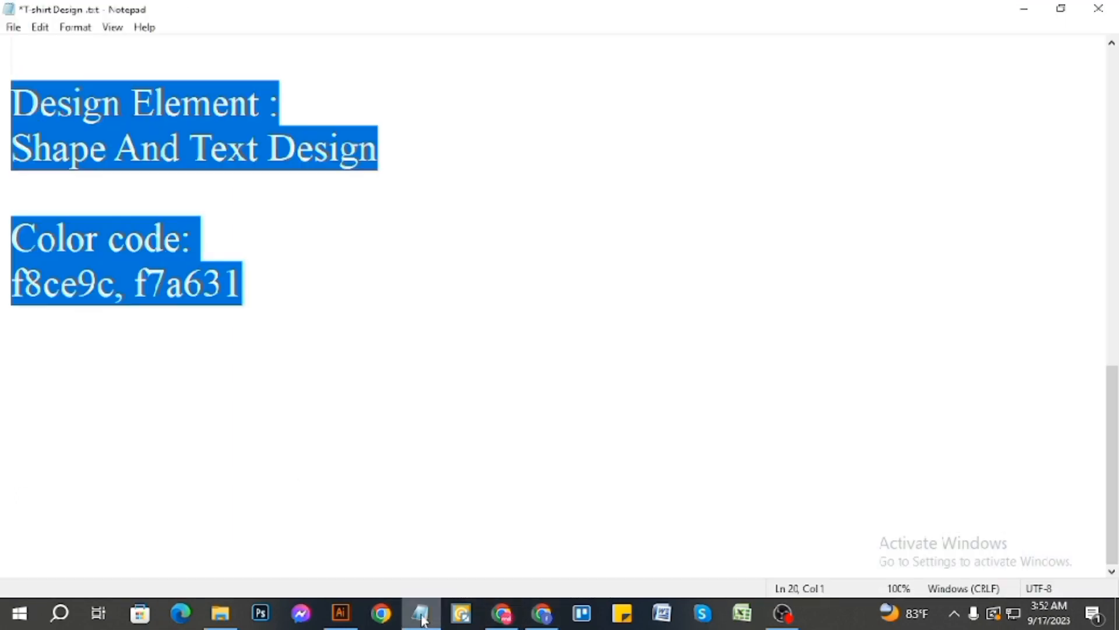
pyautogui.click(417, 348)
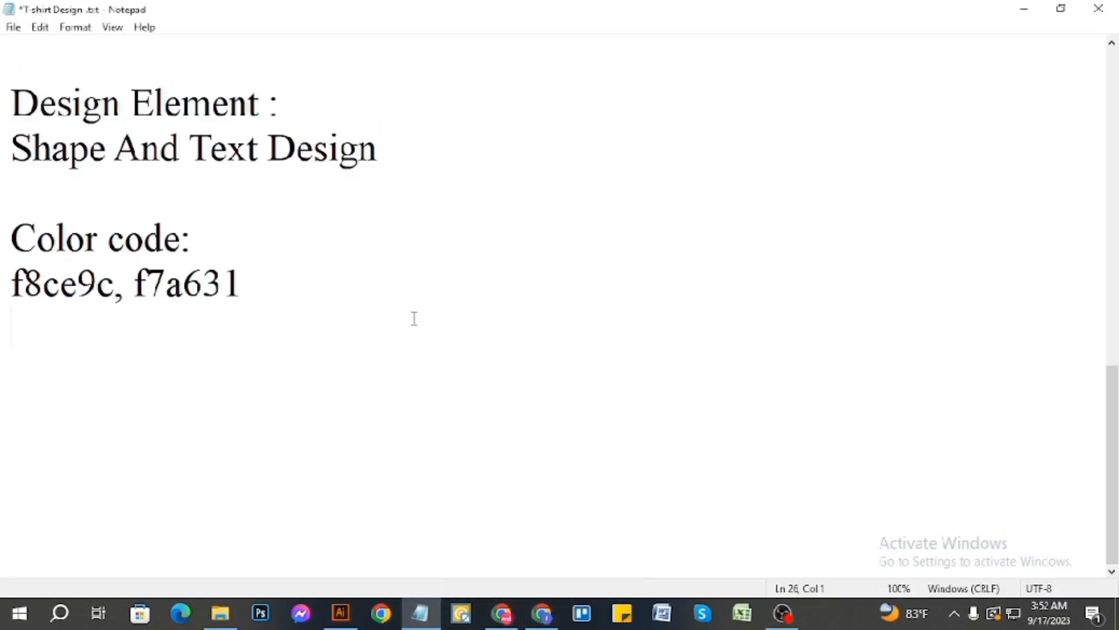
pyautogui.scroll(8, 415, 317)
pyautogui.scroll(-4, 408, 394)
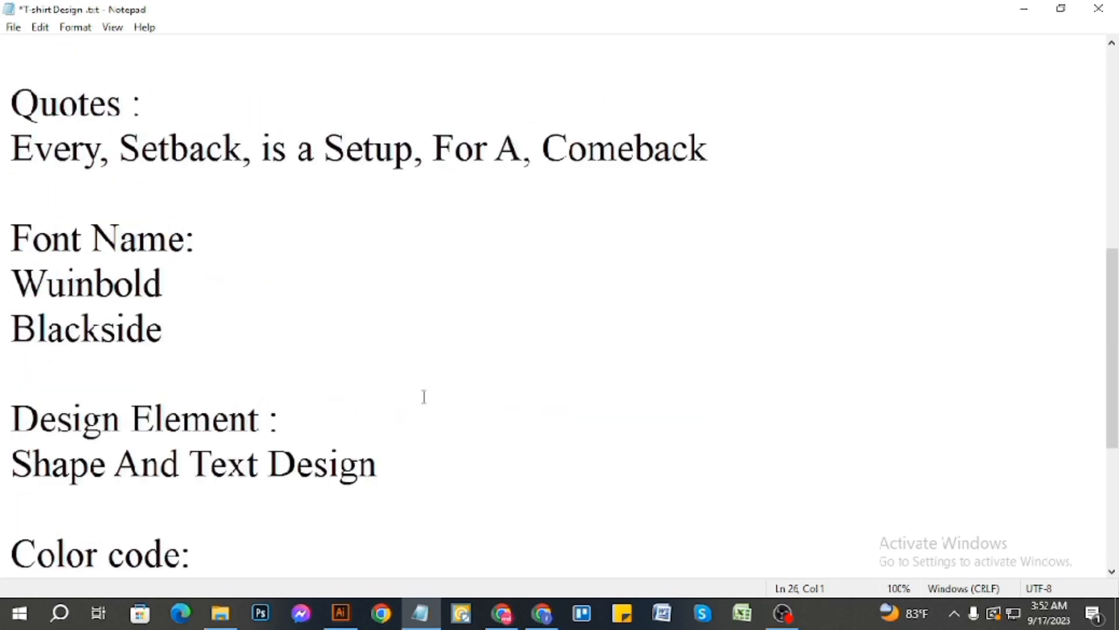
pyautogui.scroll(-3, 428, 402)
pyautogui.scroll(3, 431, 437)
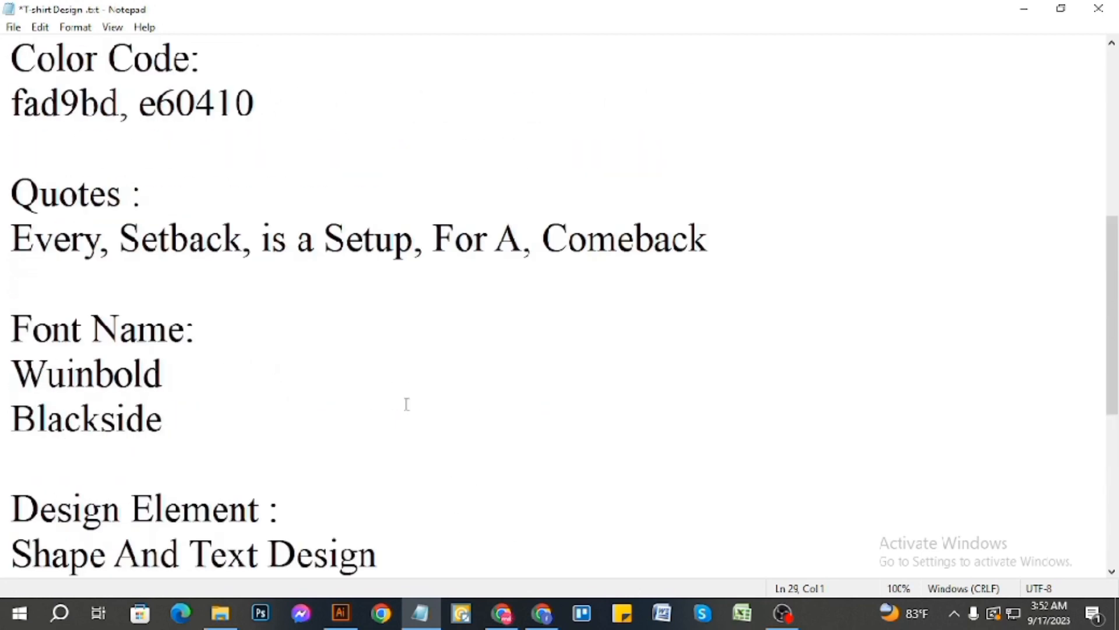
pyautogui.scroll(-3, 376, 395)
pyautogui.scroll(2, 397, 411)
pyautogui.scroll(-2, 411, 437)
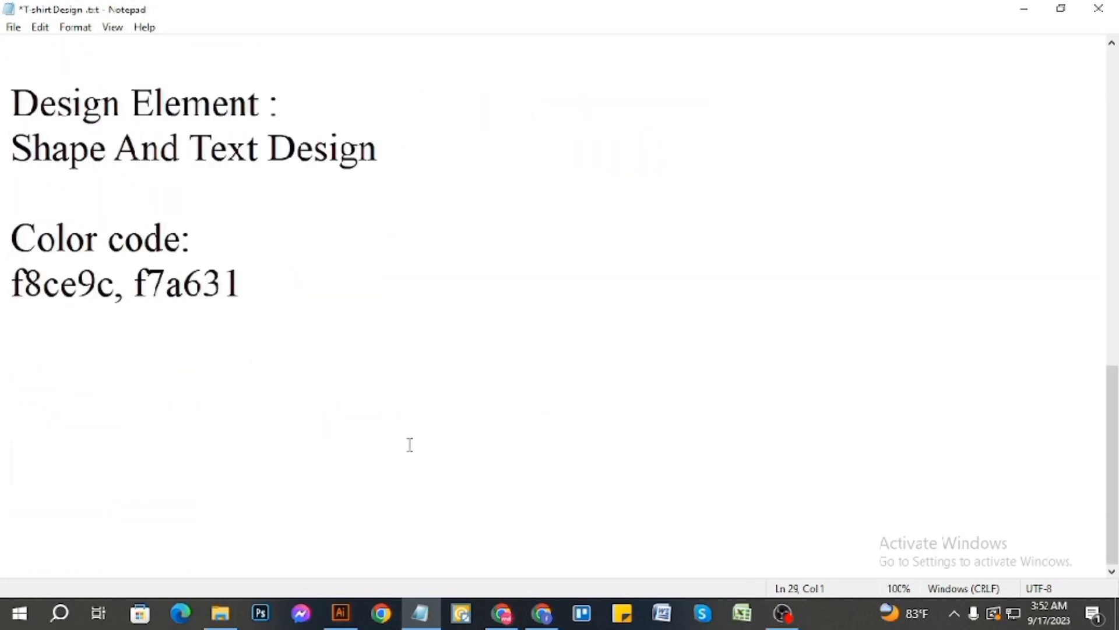
pyautogui.scroll(2, 267, 437)
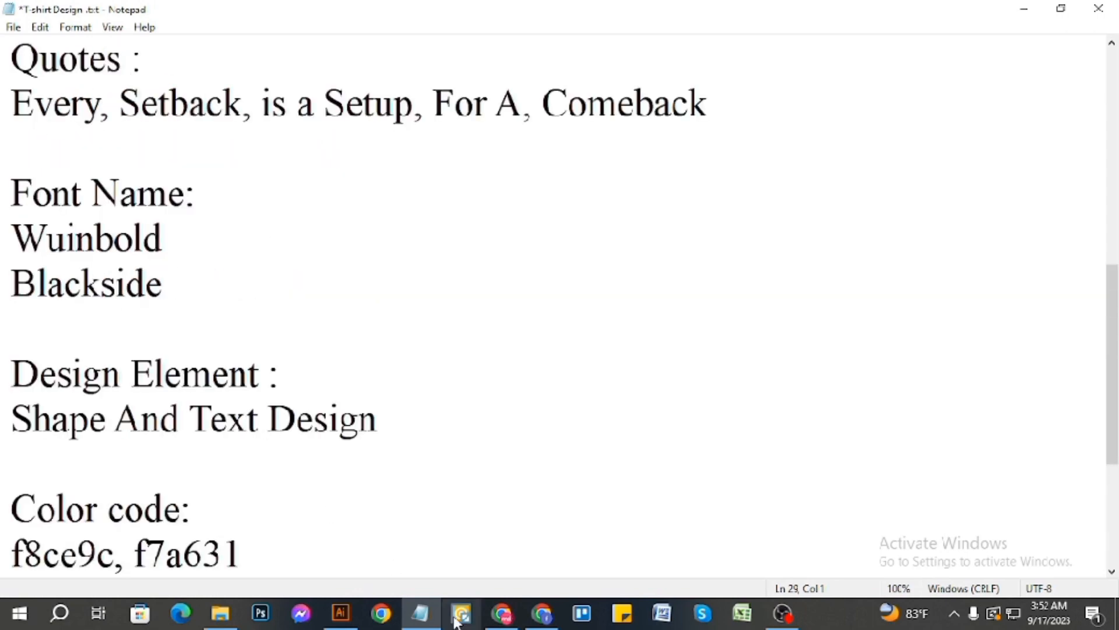
# - Return to the Facebook page in Chrome, look over its header and intro, and dismiss the Leave Page dialog
pyautogui.click(542, 613)
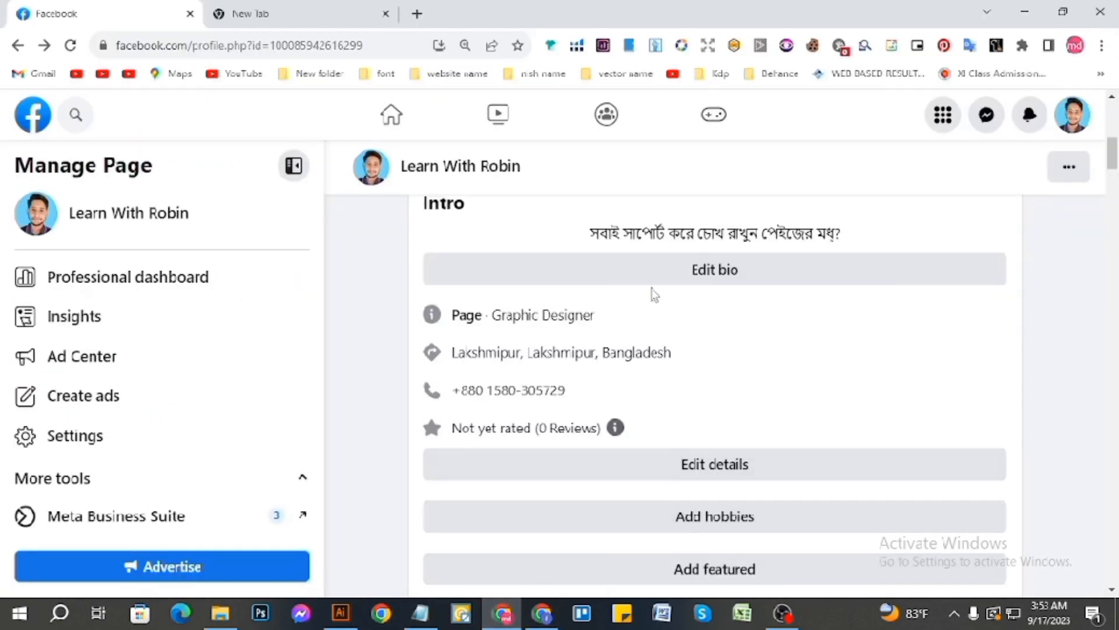
pyautogui.scroll(5, 654, 295)
pyautogui.scroll(-4, 768, 330)
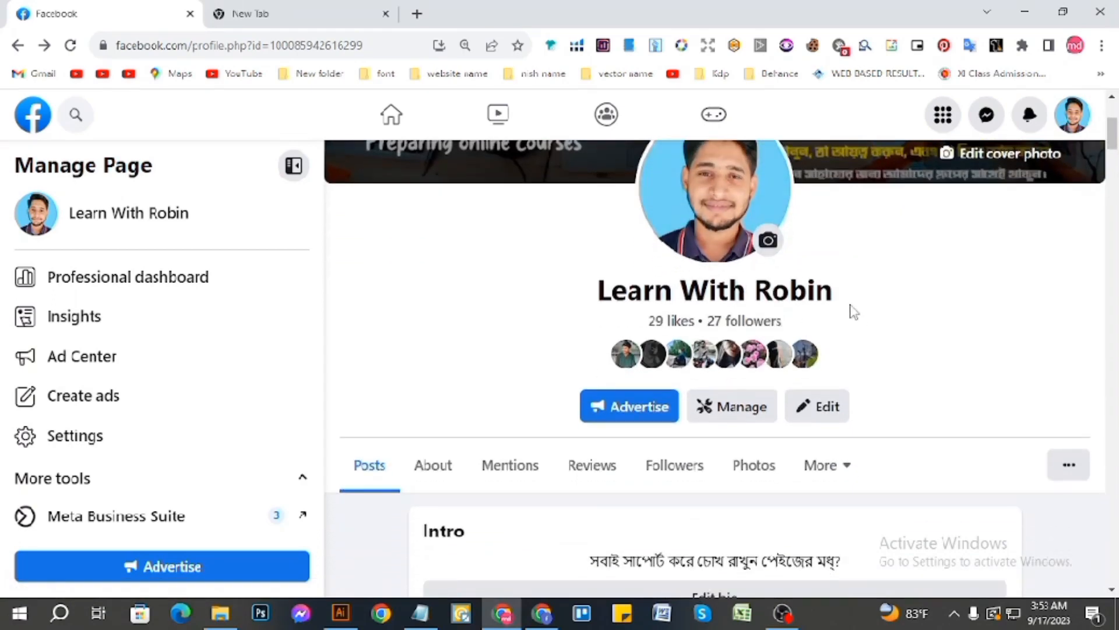
pyautogui.moveTo(856, 293); pyautogui.dragTo(627, 280)
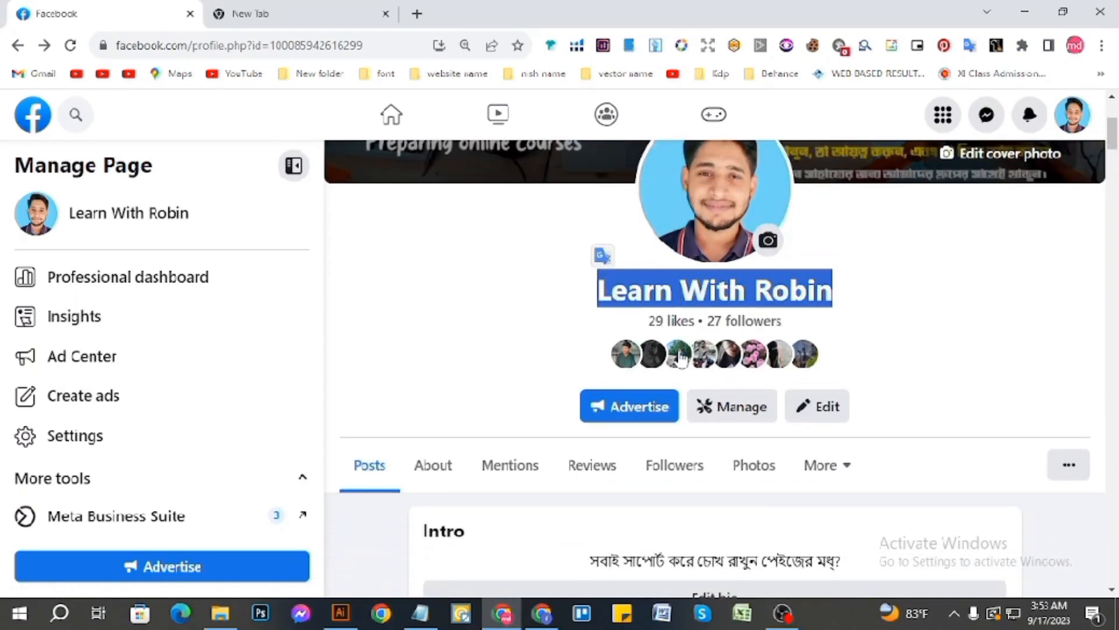
pyautogui.click(775, 323)
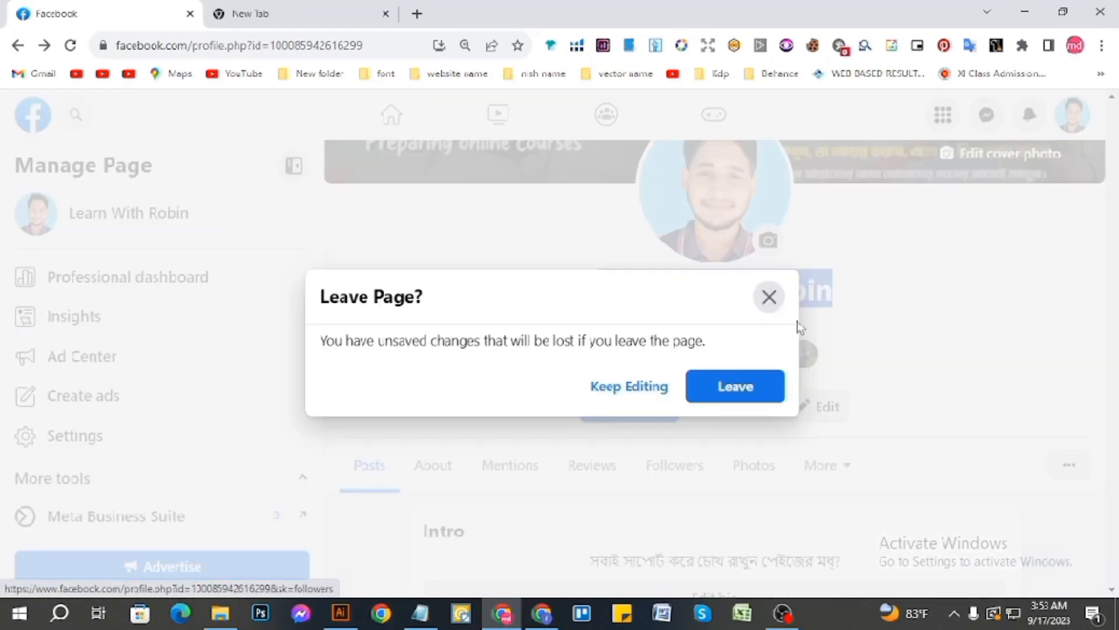
pyautogui.click(770, 296)
pyautogui.scroll(-3, 565, 478)
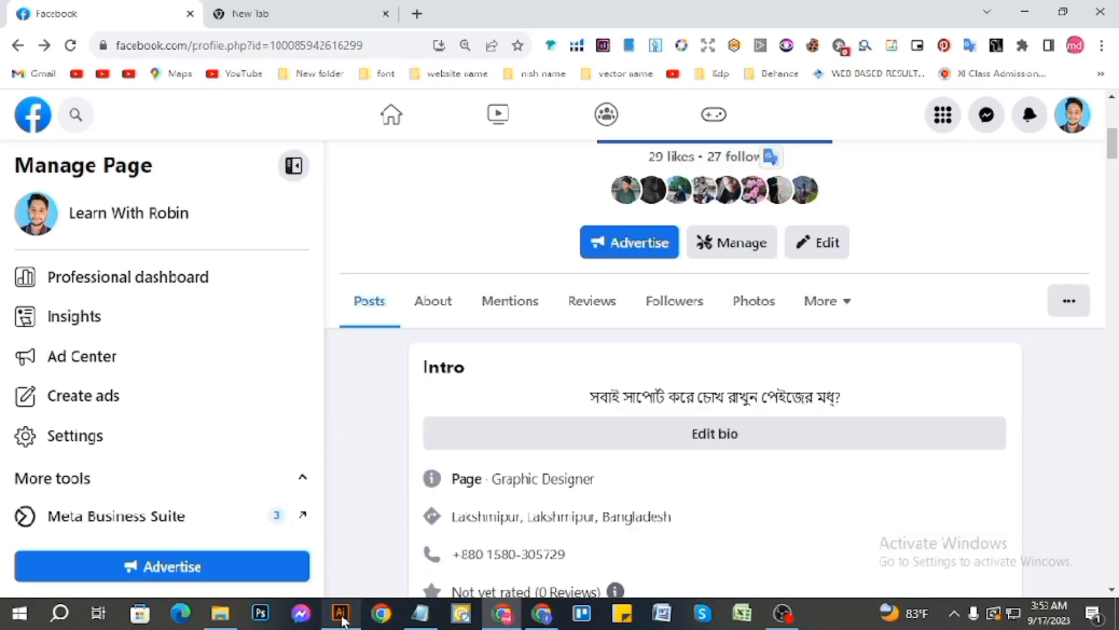
# - Switch to Illustrator and apply the thin "Lorem Ipsum" sample's Blackside type style to "Every" with the Eyedropper, ending with nothing selected
pyautogui.click(341, 613)
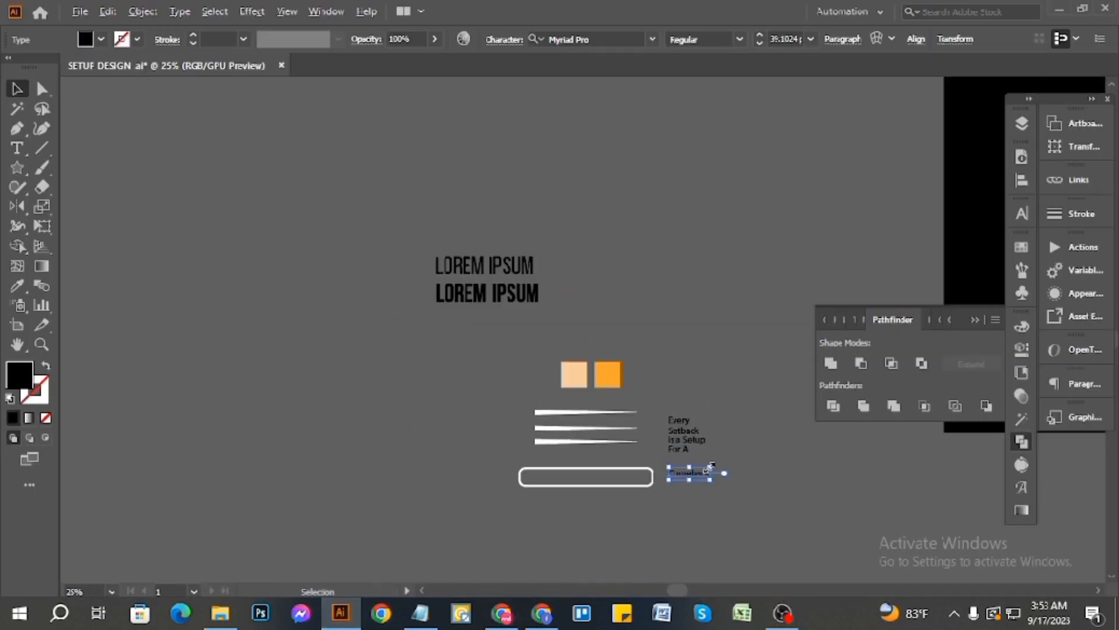
pyautogui.hotkey('ctrl', '+')
pyautogui.click(717, 443)
pyautogui.click(656, 353)
pyautogui.scroll(-2, 625, 367)
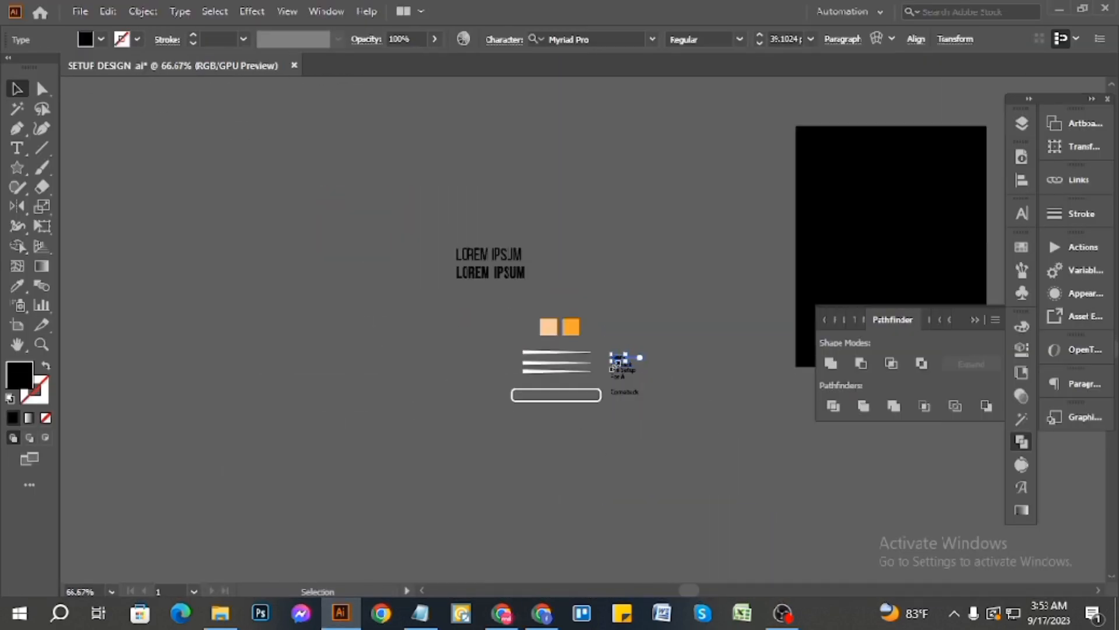
pyautogui.scroll(5, 542, 300)
pyautogui.scroll(2, 449, 219)
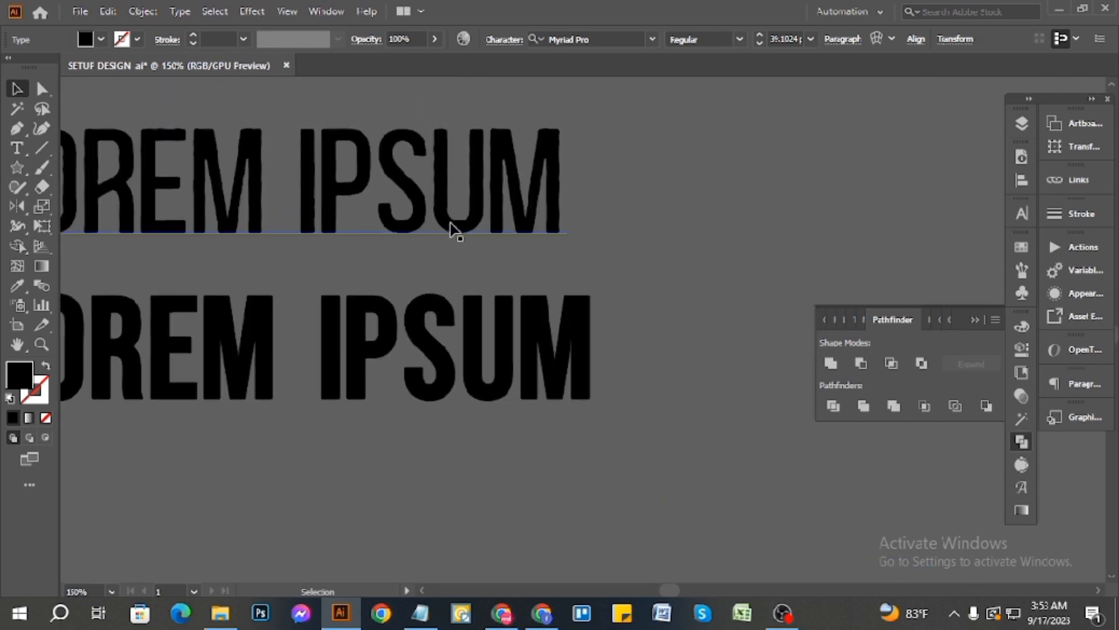
pyautogui.press('i')
pyautogui.scroll(-3, 443, 219)
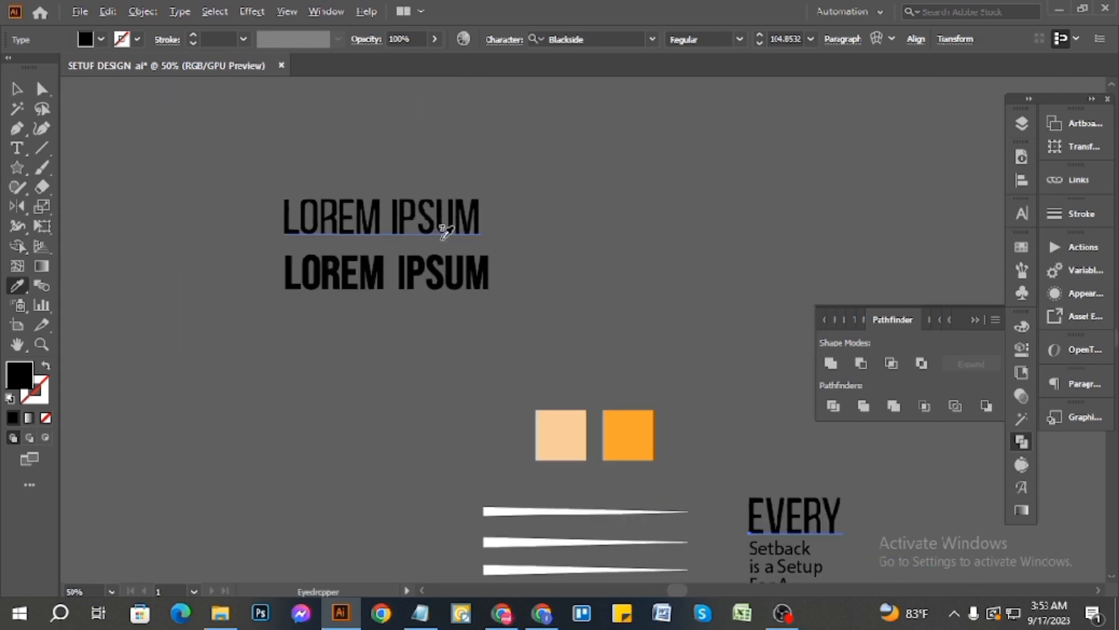
pyautogui.scroll(-2, 446, 232)
pyautogui.click(12, 92)
pyautogui.click(257, 268)
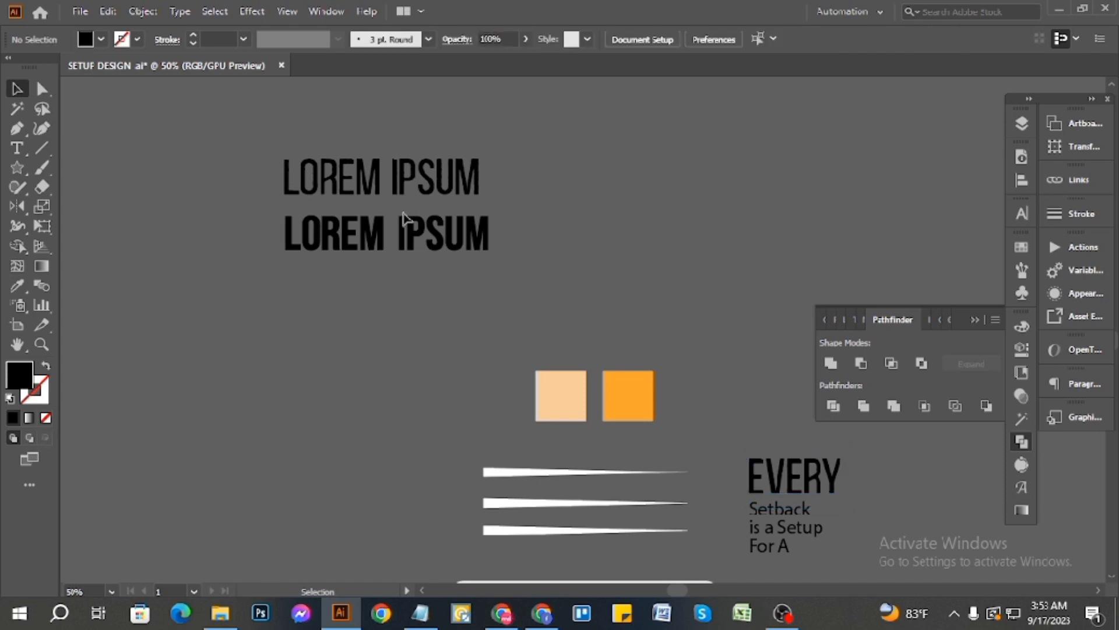
# - Check the thin sample's font, and copy the bold "Lorem Ipsum" sample's Wuinbold type style to "Setback" with the Eyedropper
pyautogui.scroll(1, 405, 193)
pyautogui.click(398, 194)
pyautogui.scroll(2, 580, 28)
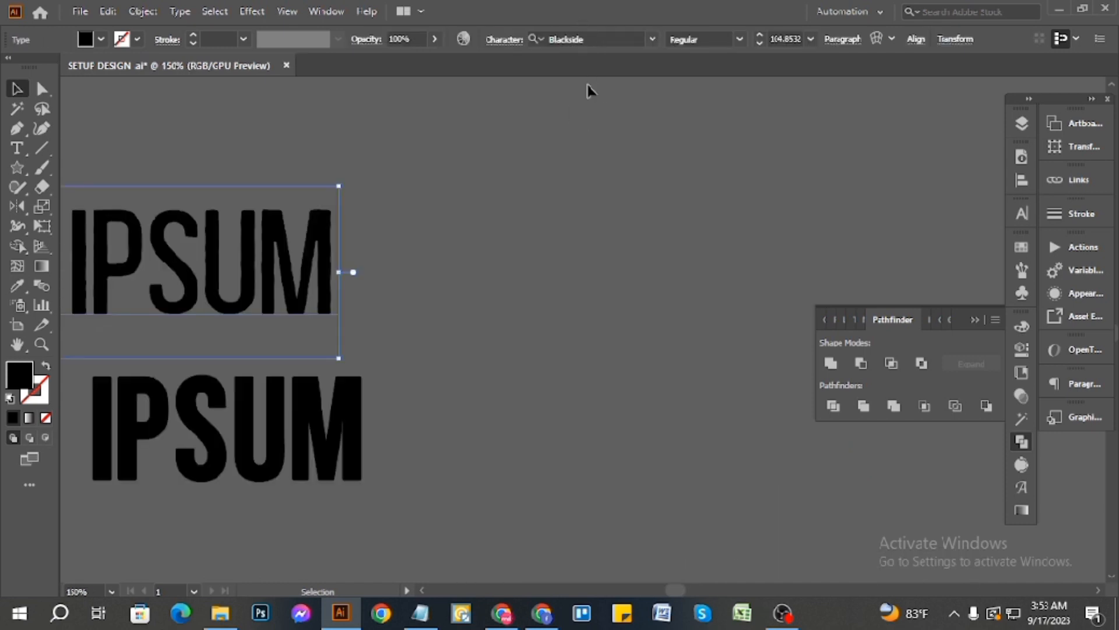
pyautogui.scroll(-5, 519, 206)
pyautogui.scroll(3, 629, 404)
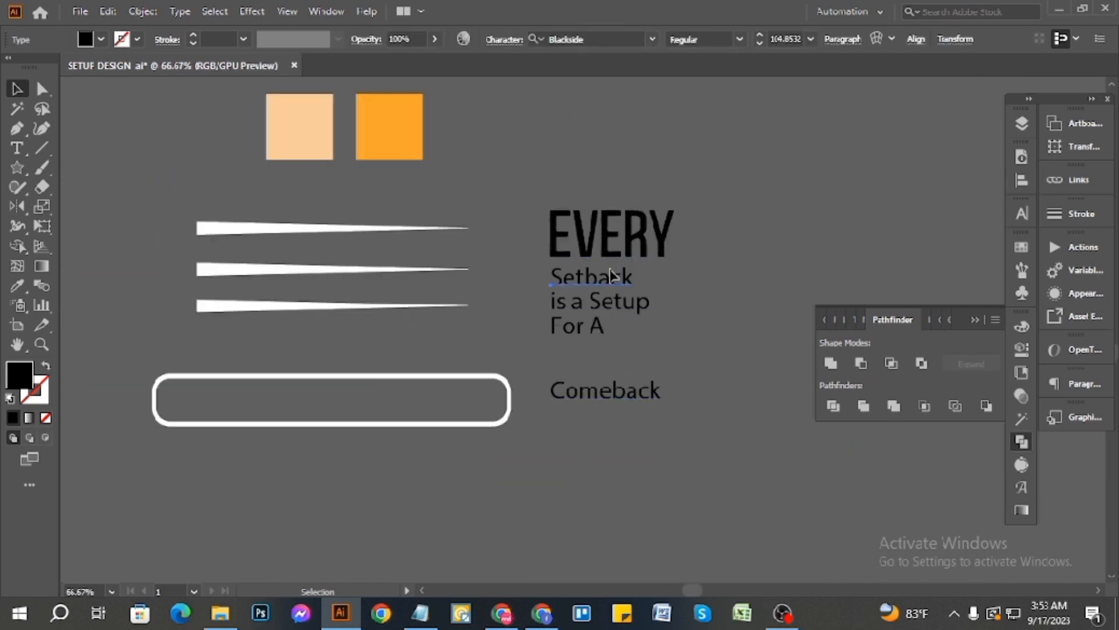
pyautogui.click(612, 275)
pyautogui.scroll(-3, 618, 280)
pyautogui.scroll(2, 465, 159)
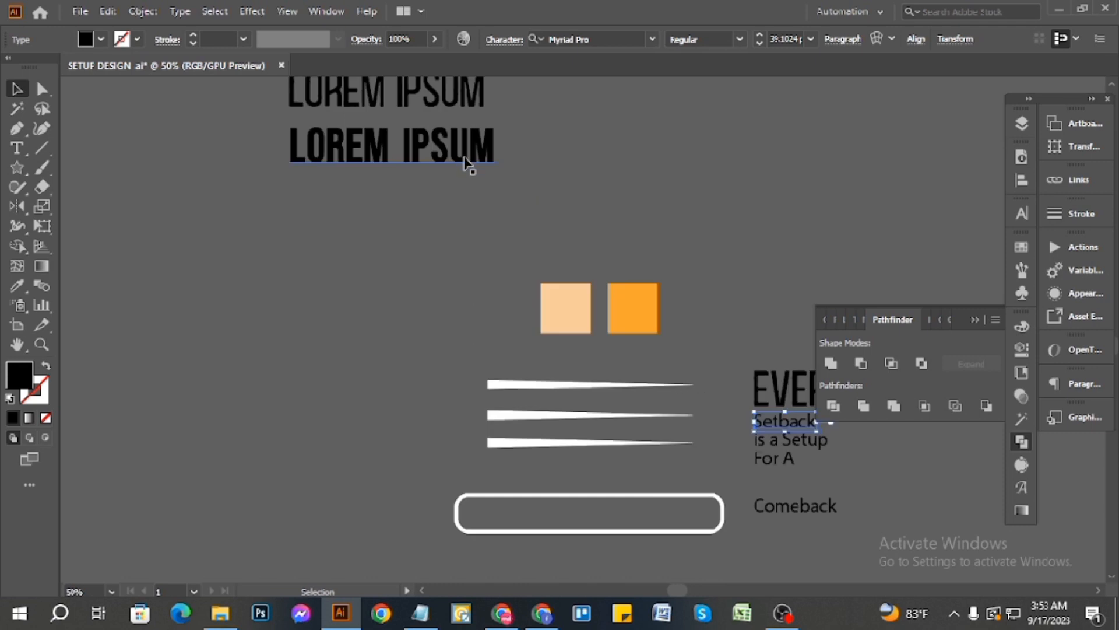
pyautogui.press('i')
pyautogui.click(476, 134)
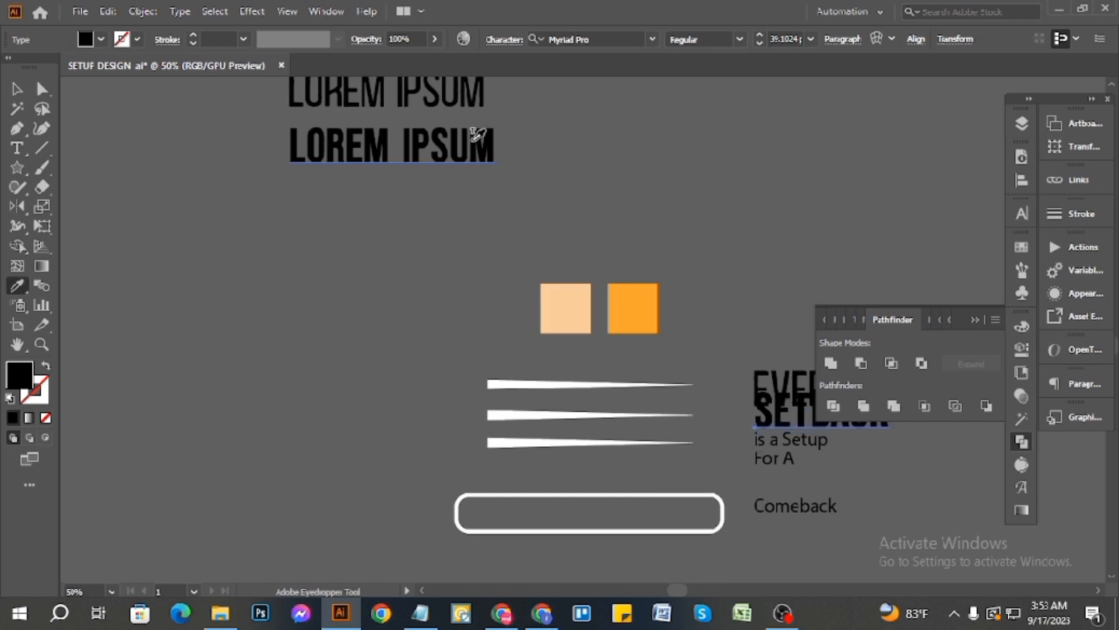
pyautogui.click(16, 93)
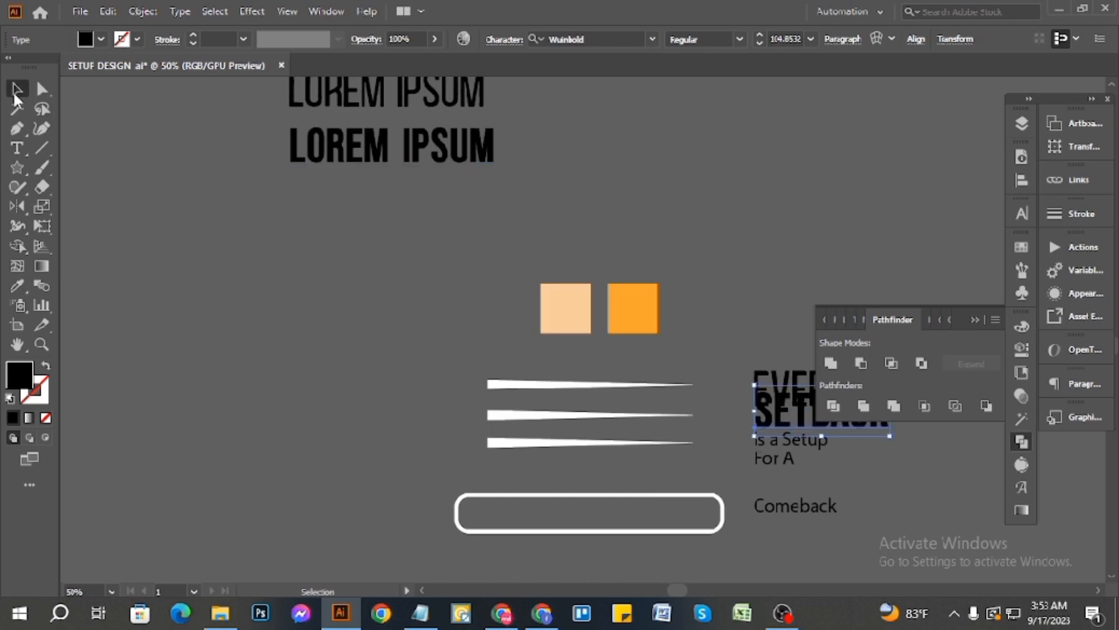
pyautogui.click(362, 329)
# - Move "Every" and "Setback" upward so the two lines stand apart above "is a Setup"
pyautogui.scroll(-3, 390, 419)
pyautogui.scroll(3, 561, 446)
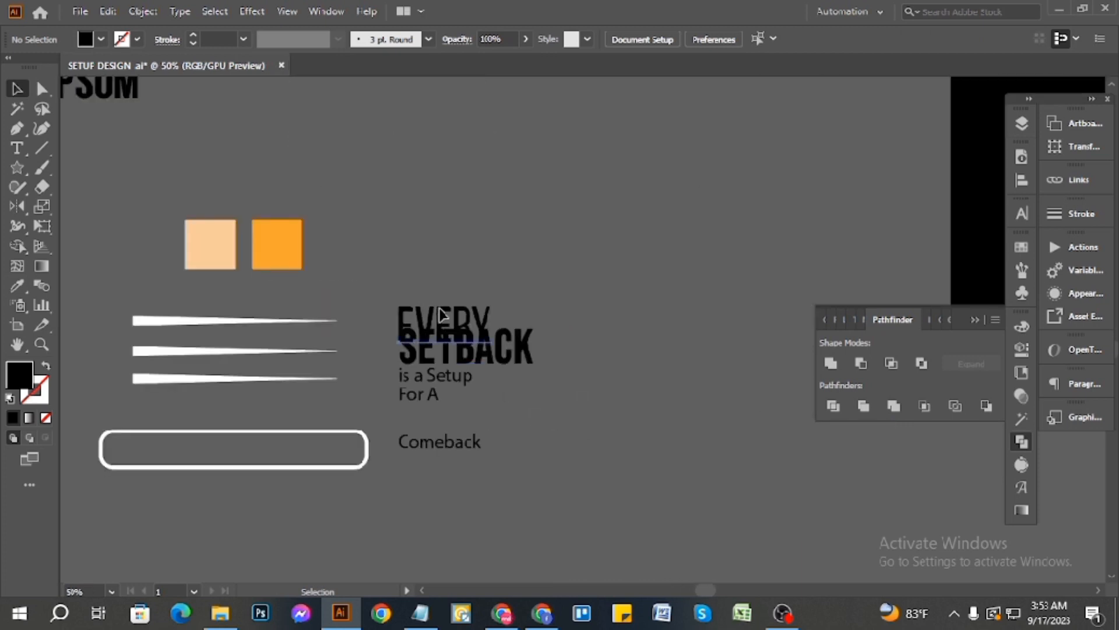
pyautogui.moveTo(441, 315); pyautogui.dragTo(448, 231)
pyautogui.moveTo(475, 341); pyautogui.dragTo(473, 292)
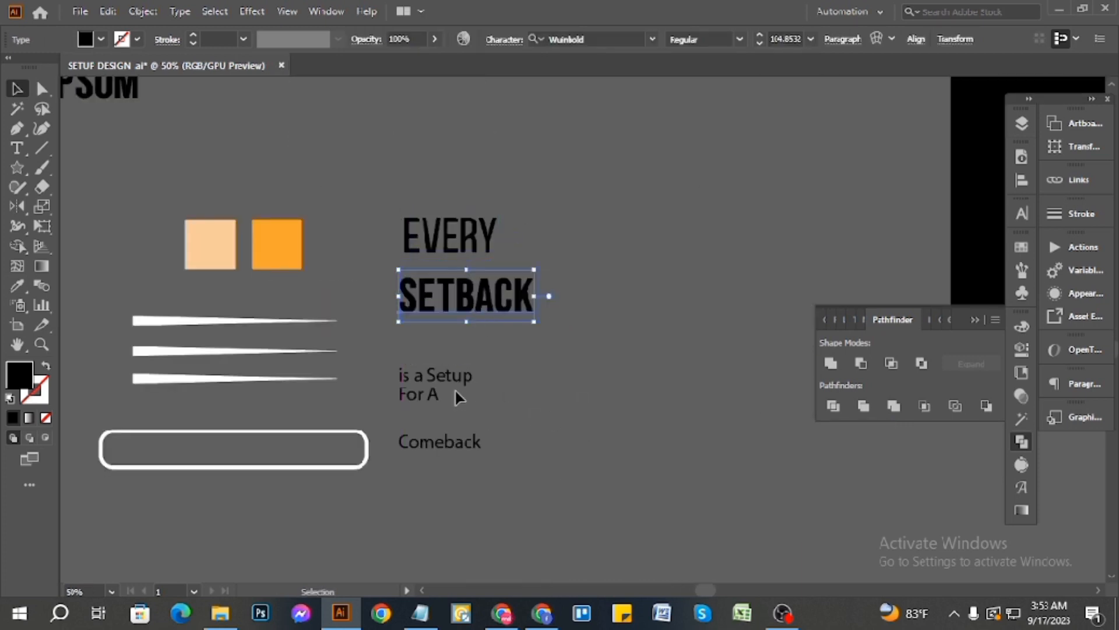
# - Copy the Blackside type style from "Every" to "is a Setup" with the Eyedropper
pyautogui.click(453, 387)
pyautogui.press('i')
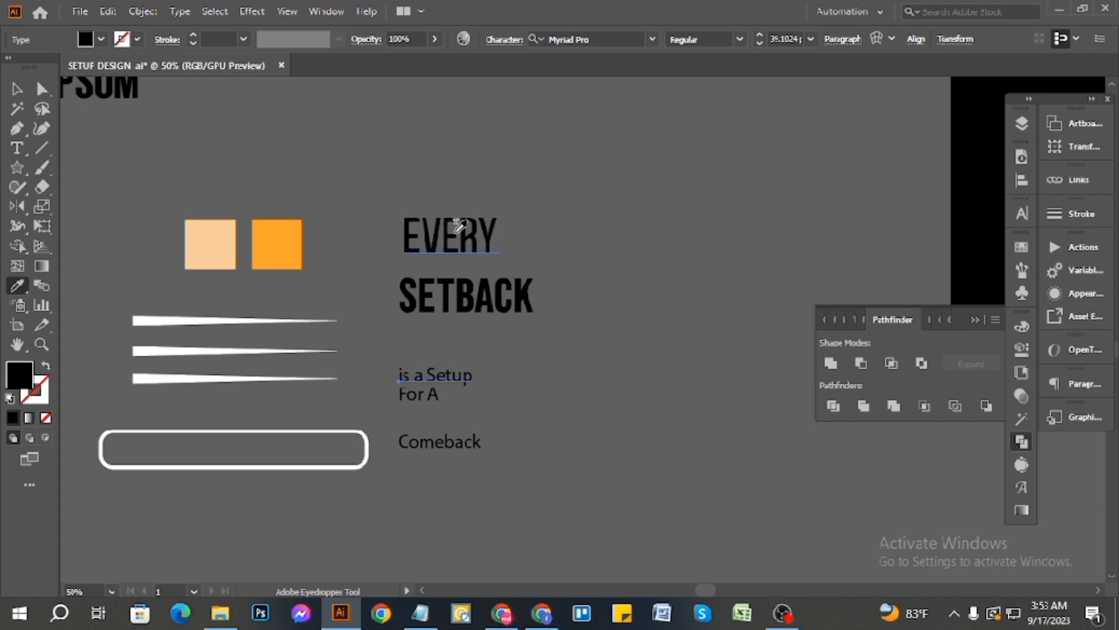
pyautogui.click(453, 231)
pyautogui.click(16, 88)
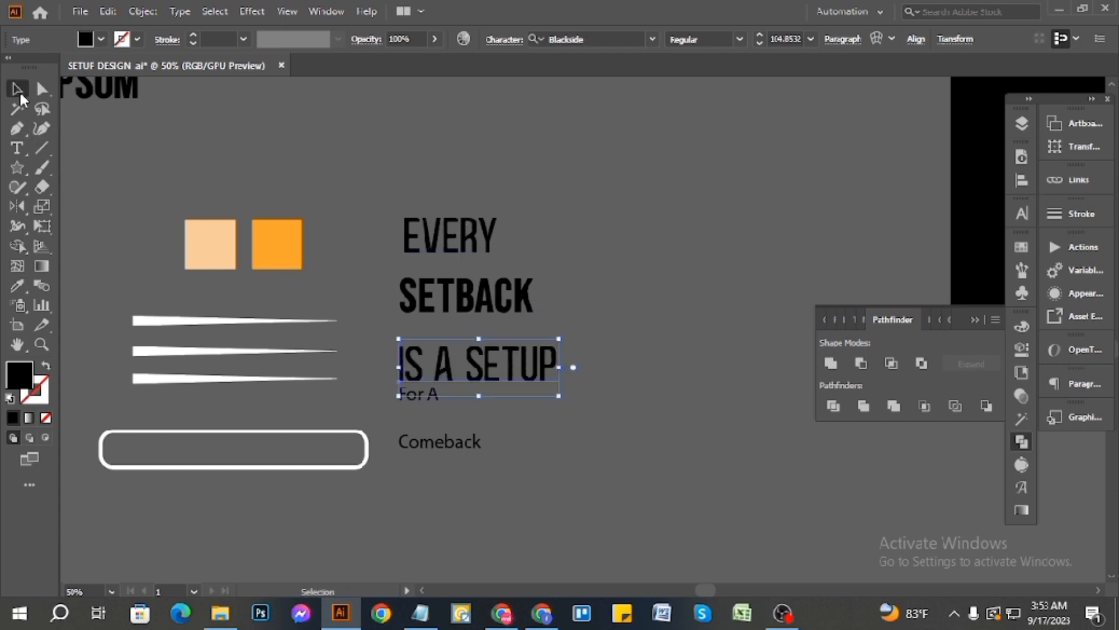
pyautogui.click(426, 126)
# - Give "For A" the Blackside type style with the Eyedropper and move it below "is a Setup"
pyautogui.scroll(-1, 432, 358)
pyautogui.scroll(3, 439, 363)
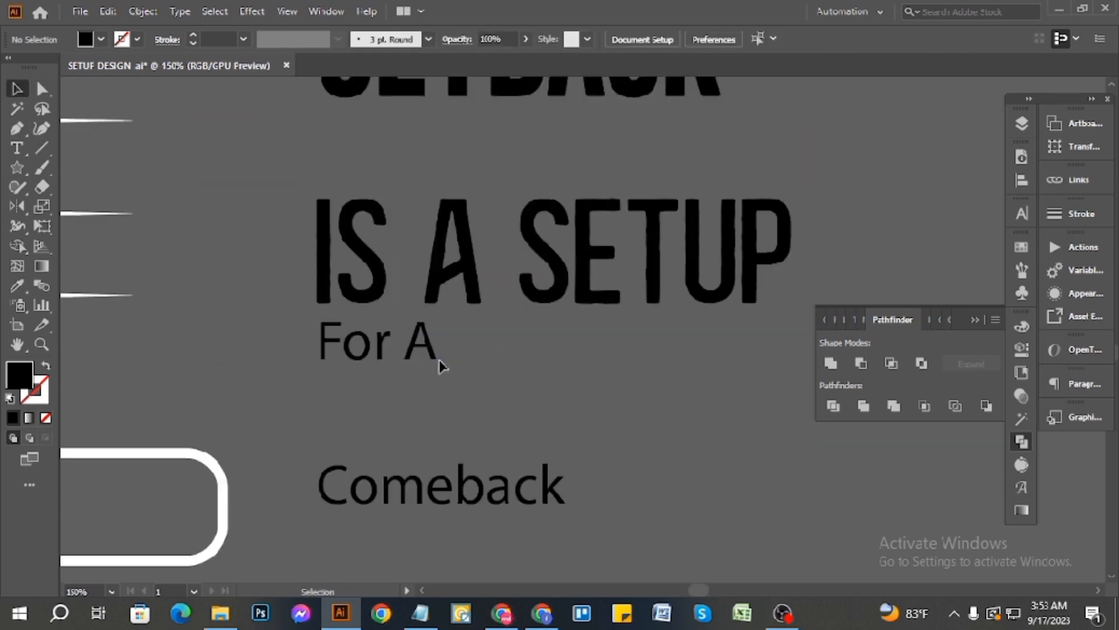
pyautogui.scroll(2, 441, 368)
pyautogui.click(424, 435)
pyautogui.scroll(2, 539, 398)
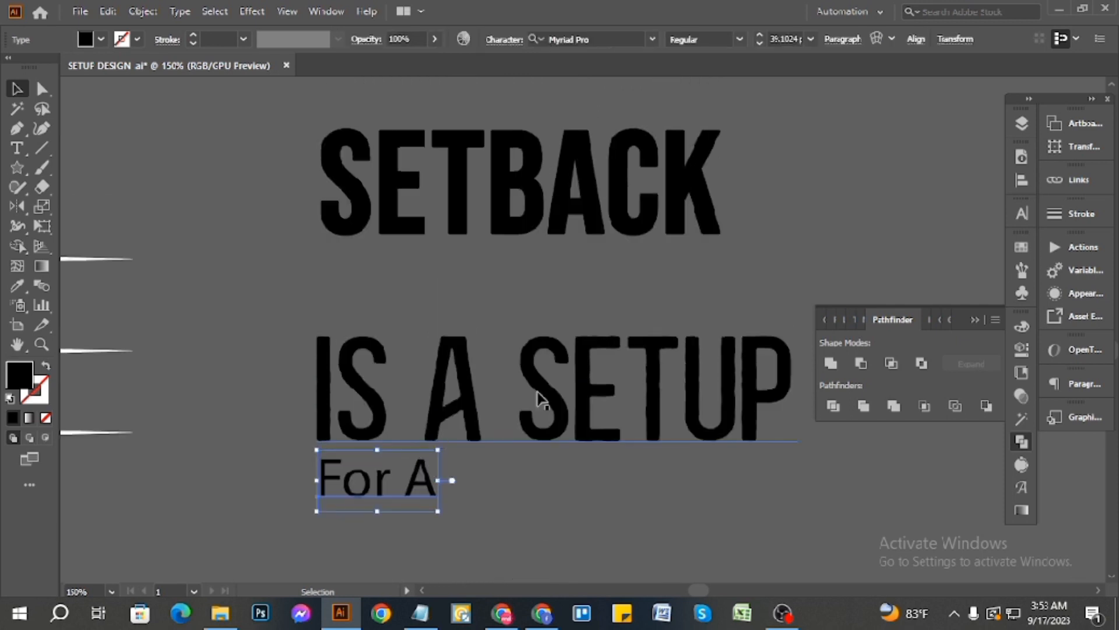
pyautogui.press('i')
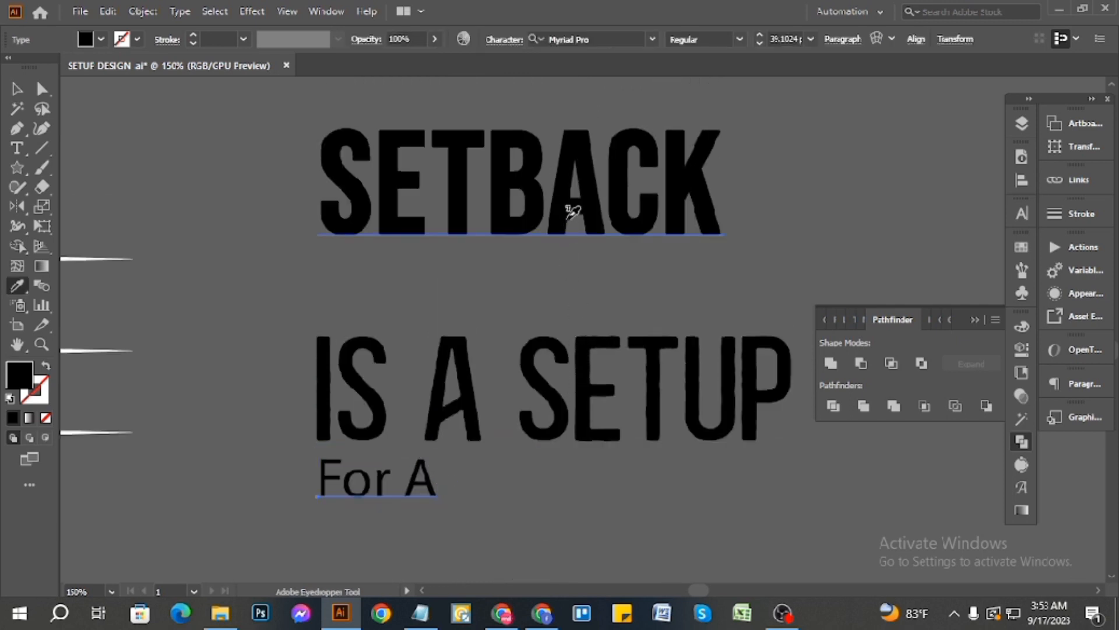
pyautogui.click(572, 213)
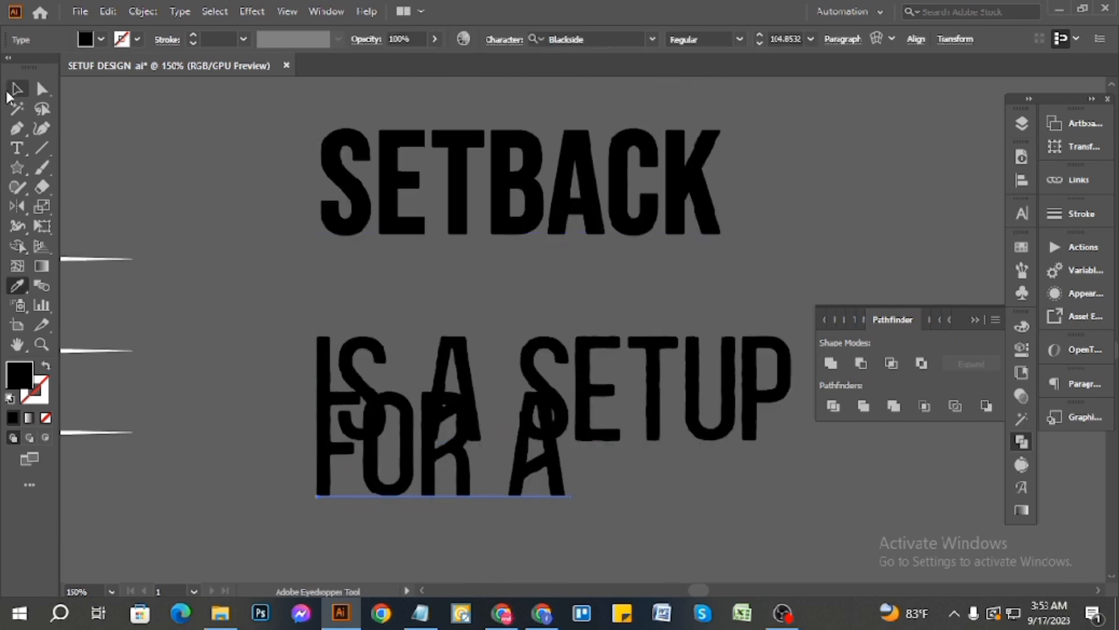
pyautogui.click(17, 108)
pyautogui.scroll(-1, 532, 419)
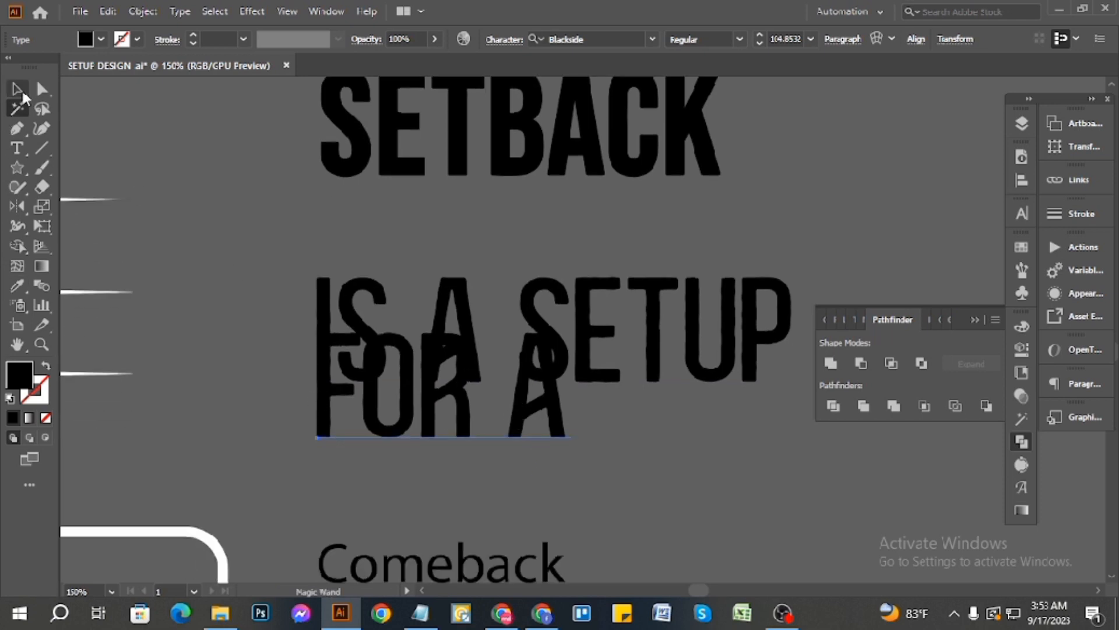
pyautogui.click(17, 89)
pyautogui.click(220, 238)
pyautogui.moveTo(445, 420); pyautogui.dragTo(542, 490)
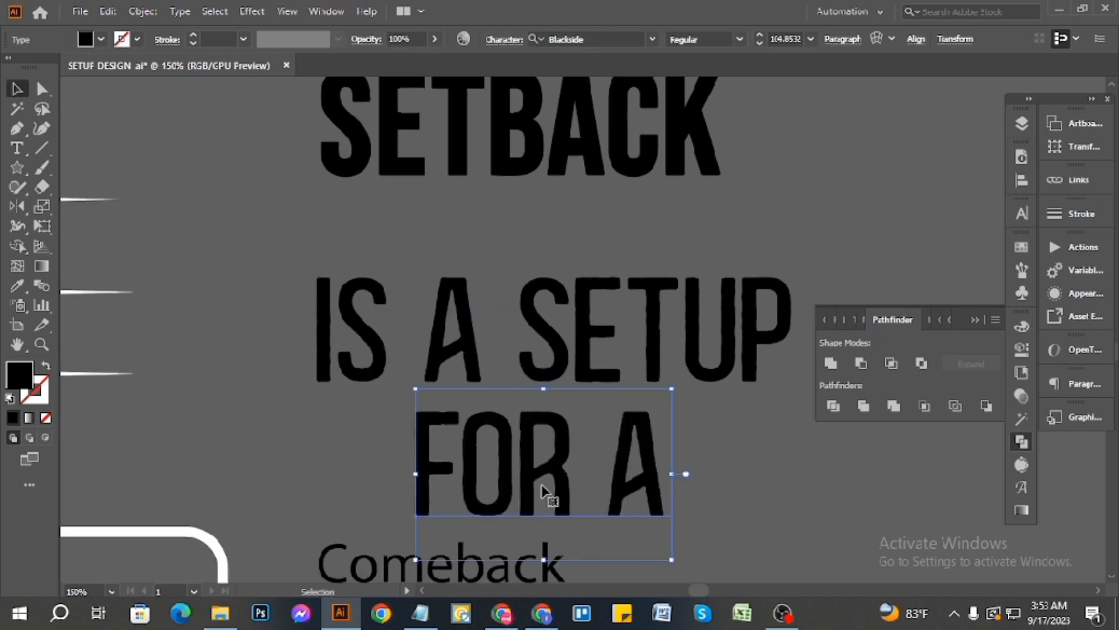
# - Copy the Wuinbold type style from "Setback" to "Comeback" with the Eyedropper
pyautogui.scroll(-2, 410, 564)
pyautogui.scroll(1, 412, 450)
pyautogui.click(380, 463)
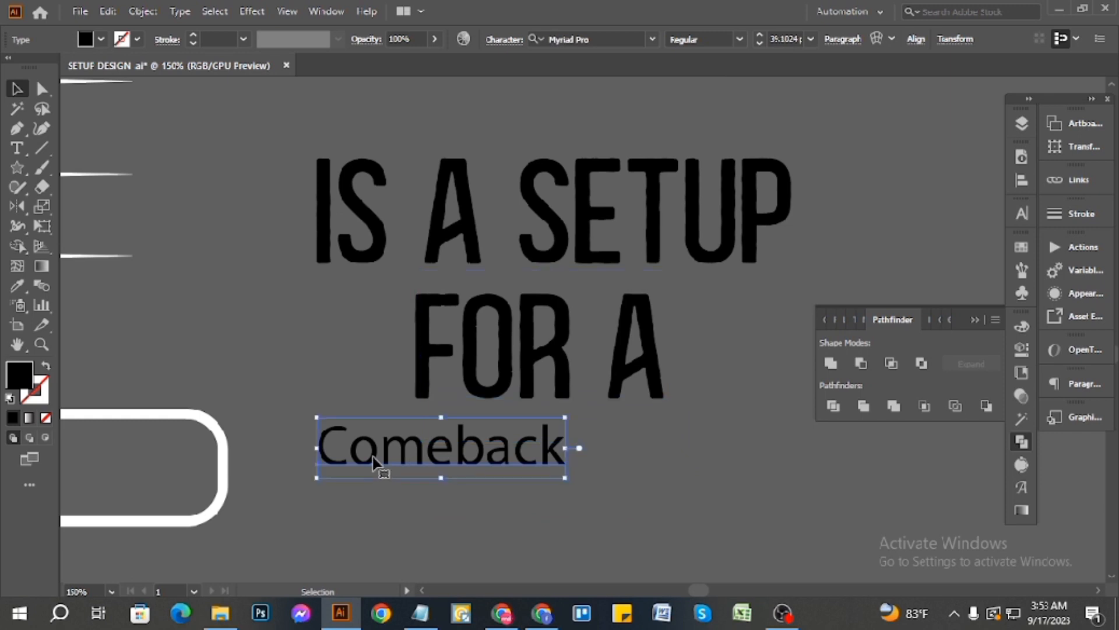
pyautogui.scroll(-2, 408, 471)
pyautogui.scroll(1, 431, 401)
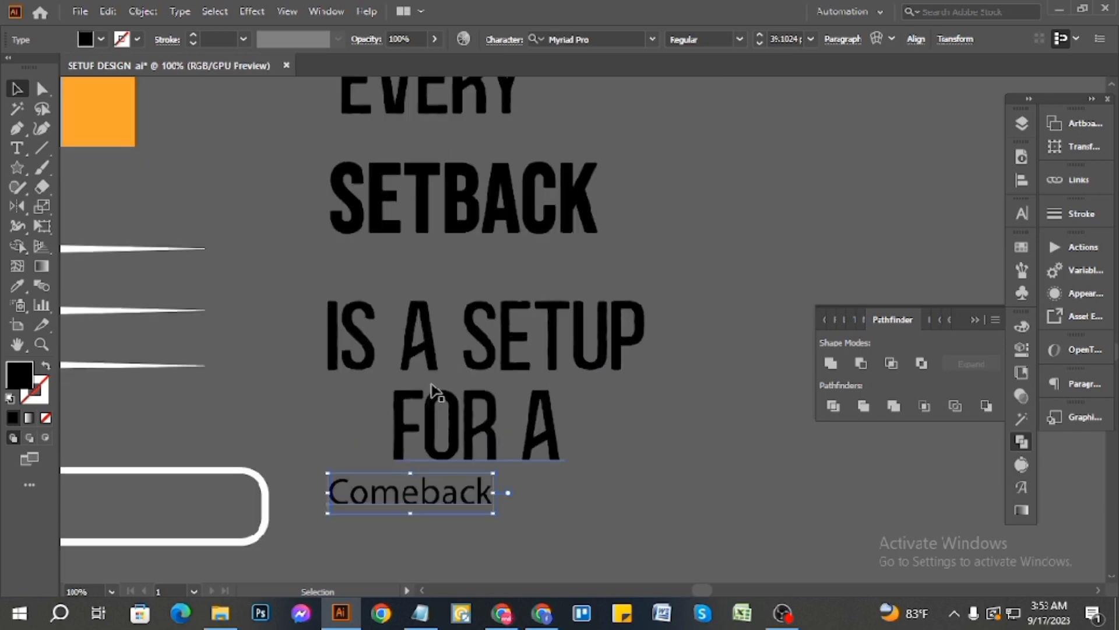
pyautogui.press('i')
pyautogui.click(500, 212)
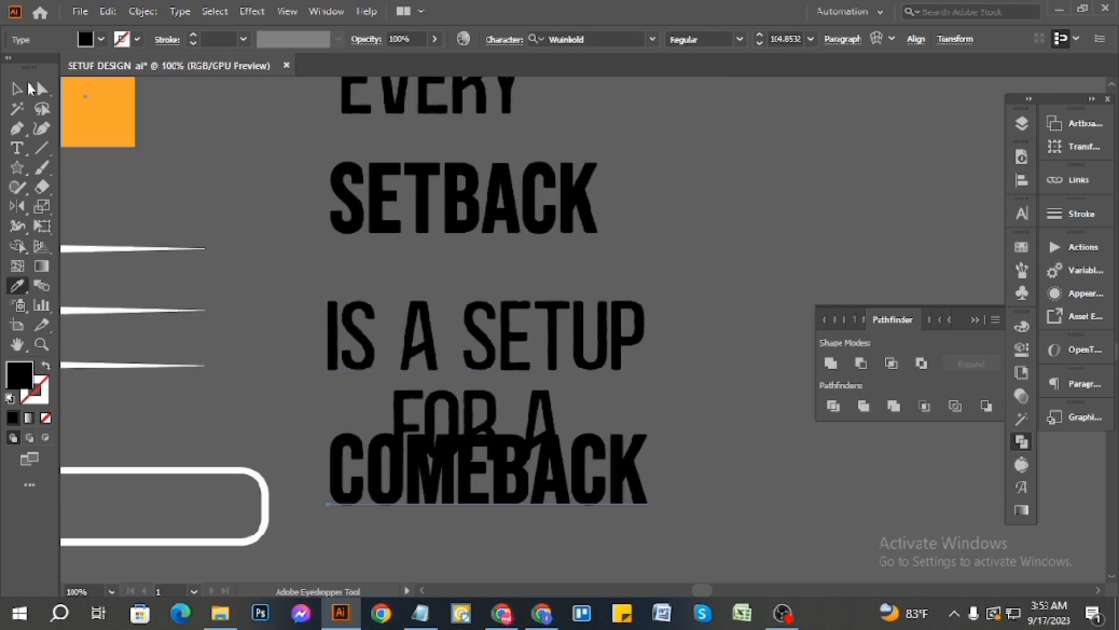
# - Move "is a Setup" up beneath "Setback" and place "For A" between it and "Comeback"
pyautogui.click(21, 88)
pyautogui.scroll(-3, 589, 445)
pyautogui.click(574, 416)
pyautogui.scroll(3, 525, 417)
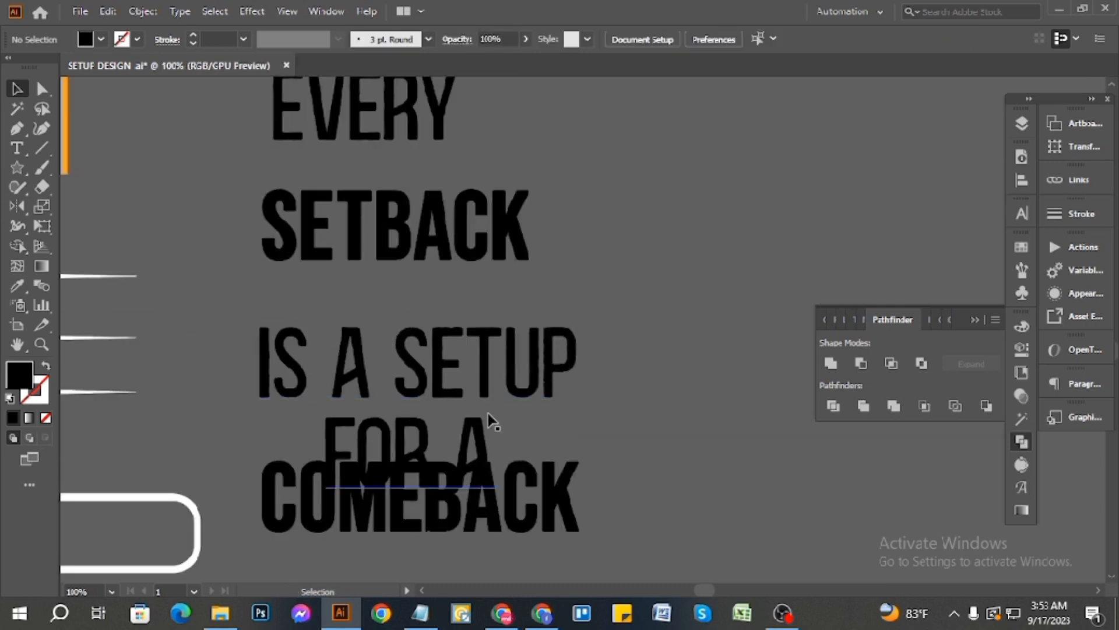
pyautogui.moveTo(500, 375); pyautogui.dragTo(498, 319)
pyautogui.click(510, 411)
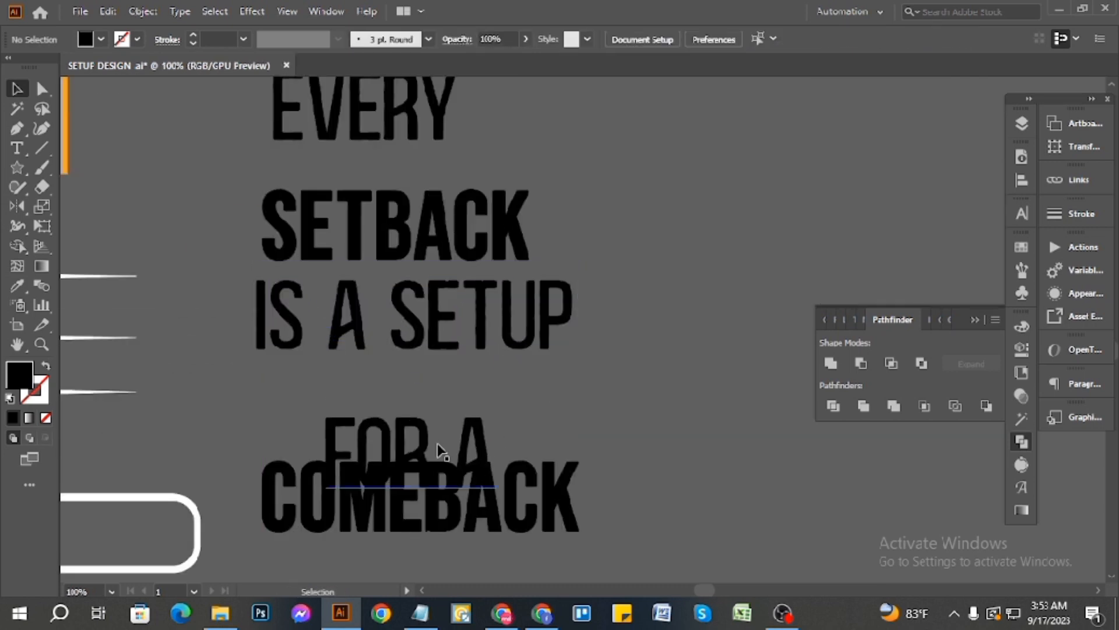
pyautogui.moveTo(437, 444); pyautogui.dragTo(443, 392)
pyautogui.click(740, 383)
# - Examine the stacking and spacing of the five quote lines at several magnifications
pyautogui.scroll(3, 301, 453)
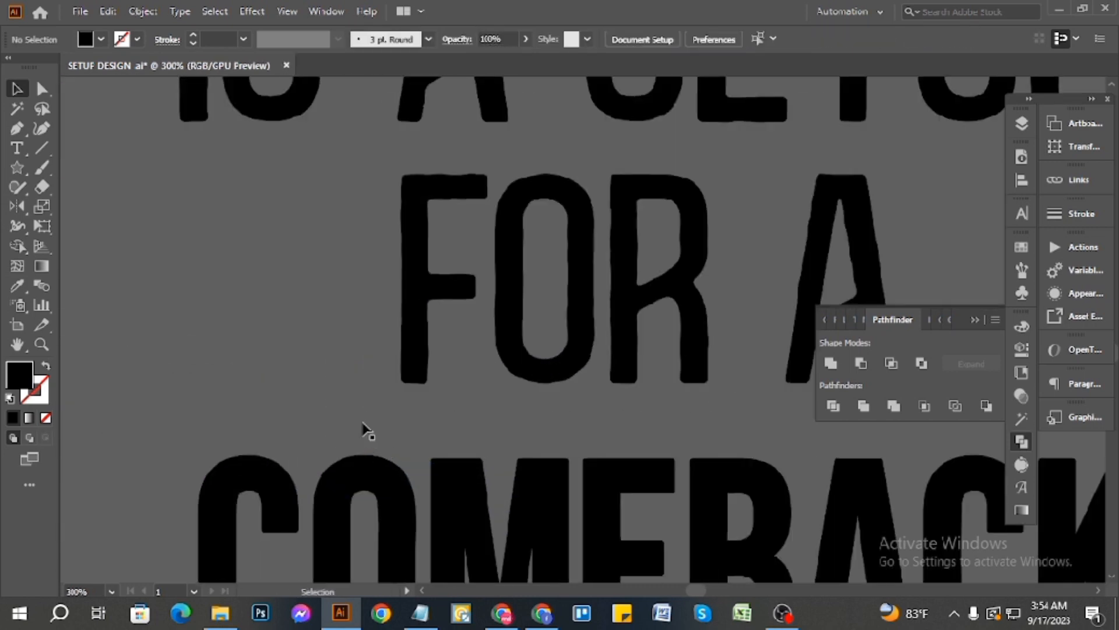
pyautogui.click(344, 445)
pyautogui.scroll(-5, 344, 444)
pyautogui.click(470, 512)
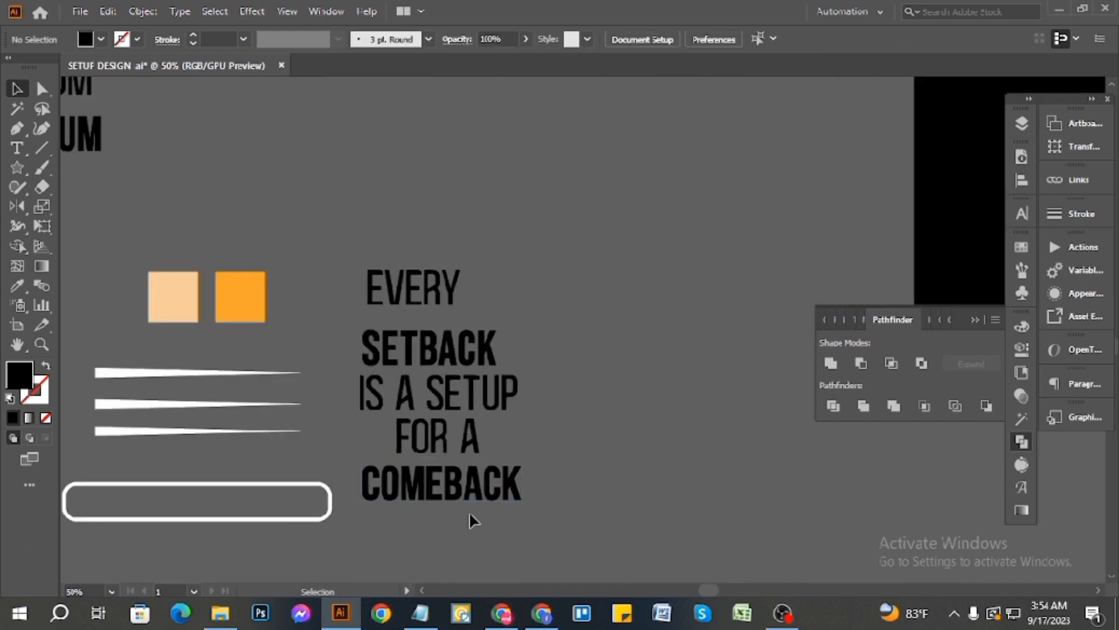
pyautogui.scroll(-2, 529, 453)
pyautogui.scroll(3, 529, 452)
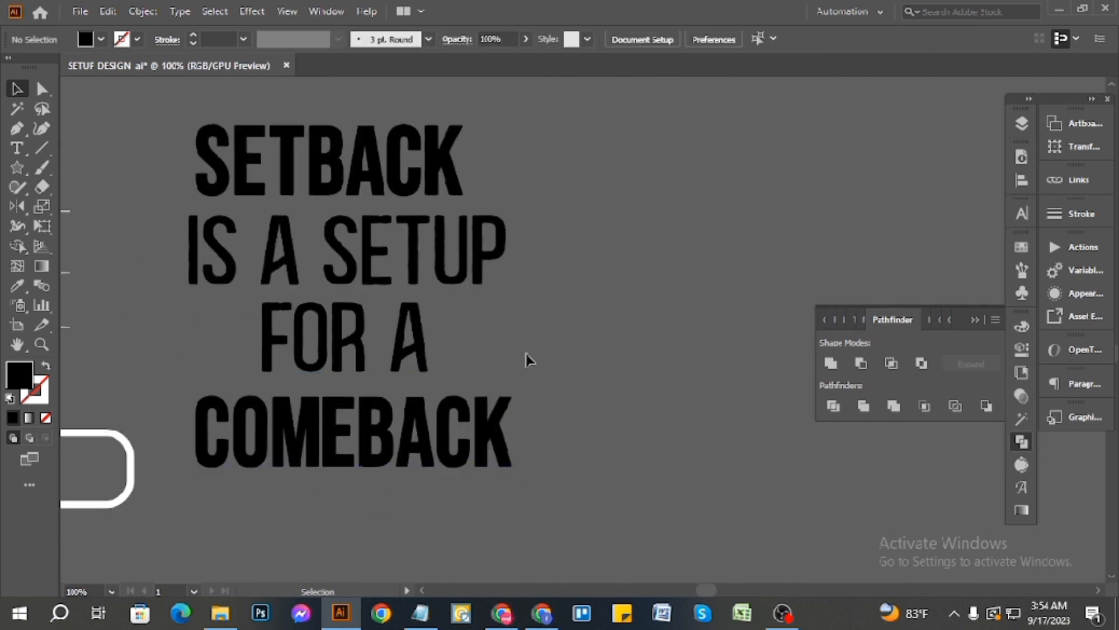
pyautogui.scroll(3, 495, 375)
pyautogui.scroll(1, 545, 393)
pyautogui.scroll(-3, 599, 418)
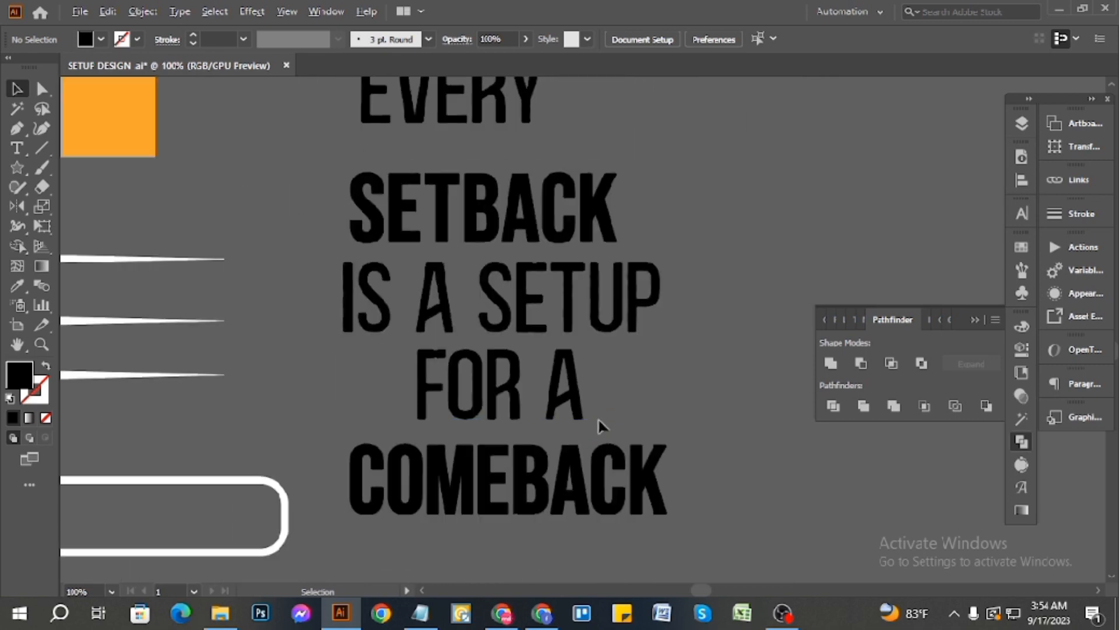
pyautogui.scroll(2, 605, 417)
pyautogui.scroll(1, 605, 418)
pyautogui.scroll(-2, 570, 437)
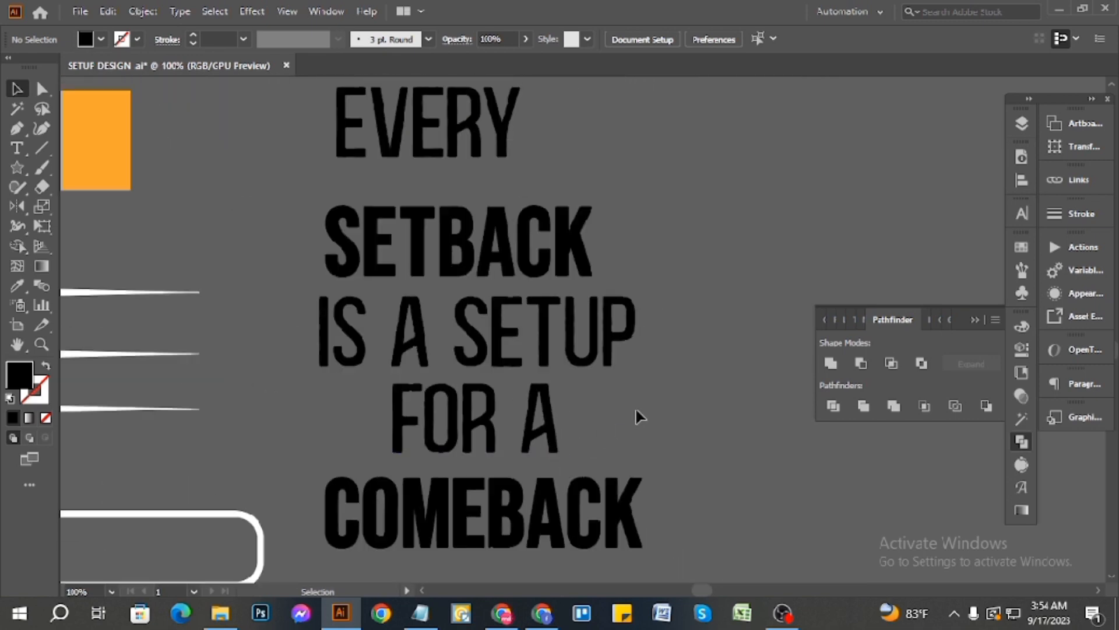
pyautogui.scroll(-2, 638, 404)
pyautogui.scroll(-3, 605, 512)
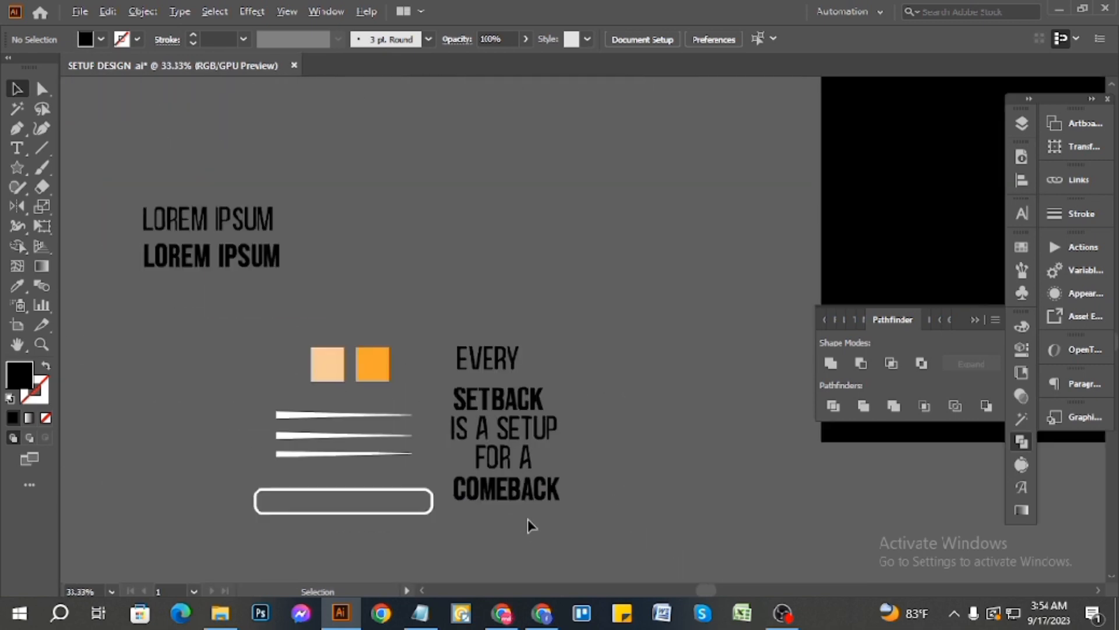
# - Place a copy of the five quote lines on the black artboard and fill the copy with white (ffffff)
pyautogui.click(468, 347)
pyautogui.scroll(-1, 301, 455)
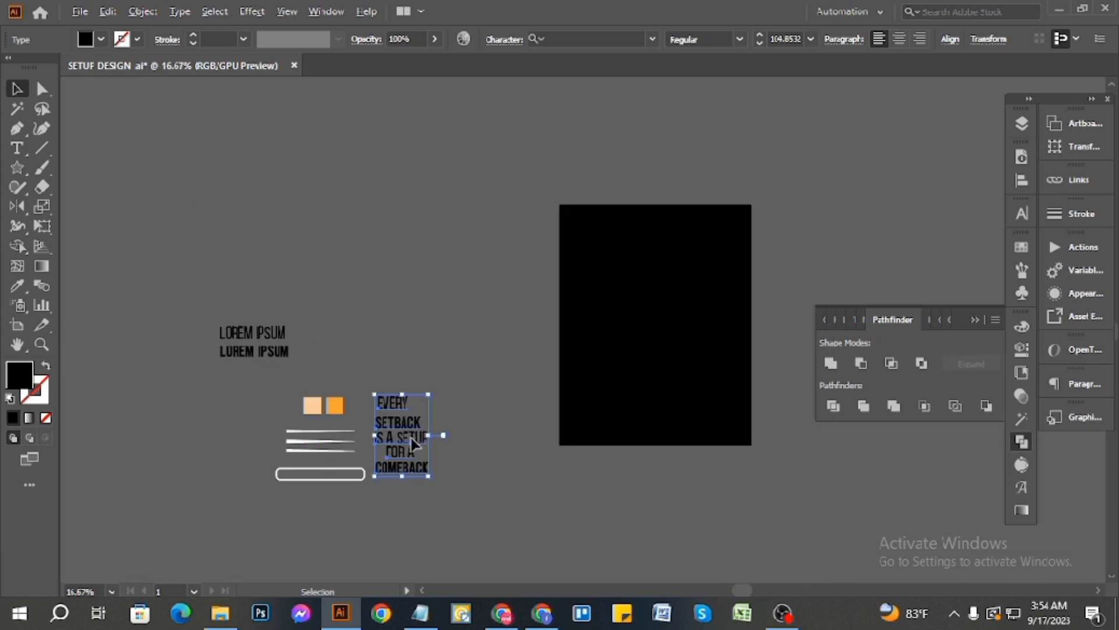
pyautogui.moveTo(411, 444); pyautogui.dragTo(633, 344)
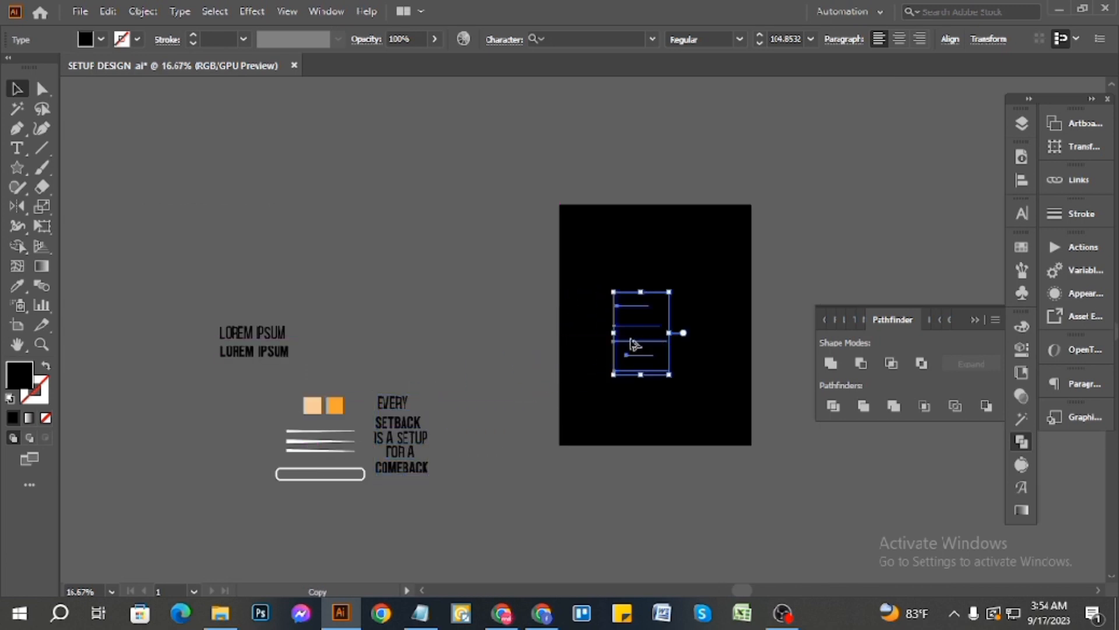
pyautogui.doubleClick(22, 382)
pyautogui.write('ffffff')
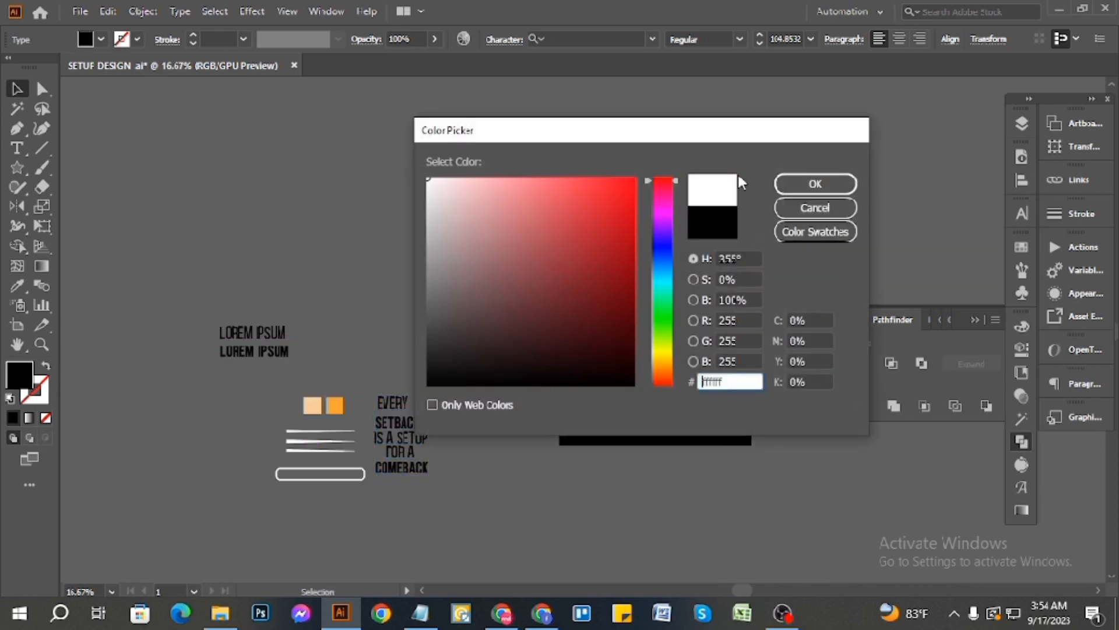
pyautogui.click(781, 189)
pyautogui.scroll(3, 729, 335)
pyautogui.click(607, 387)
pyautogui.scroll(3, 477, 263)
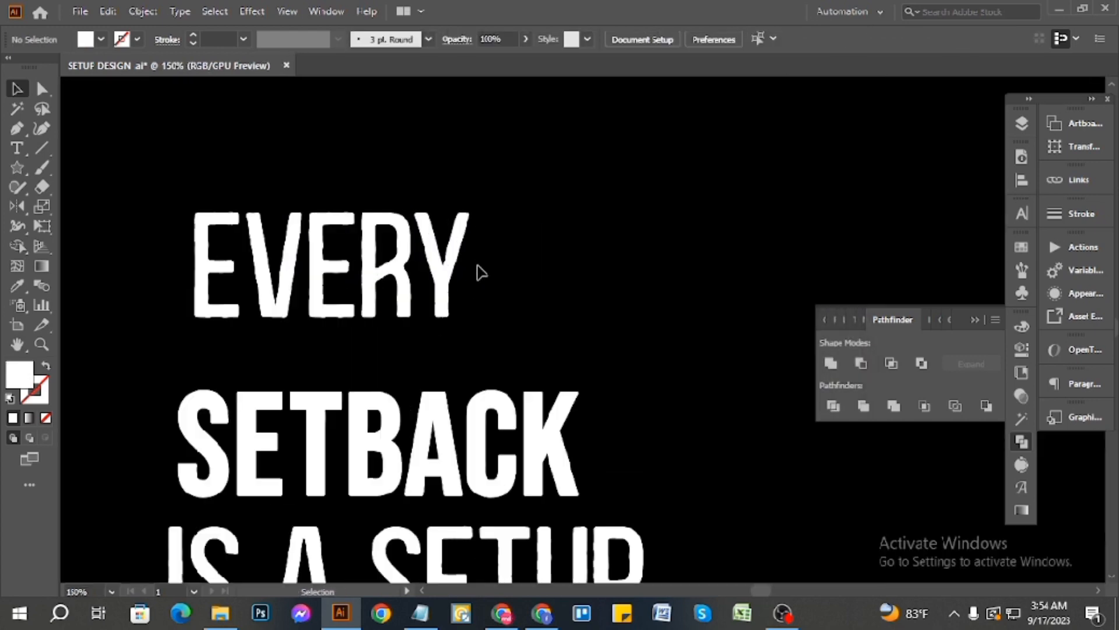
# - Convert the white "Every" to outlines and center it horizontally on the artboard
pyautogui.scroll(-2, 484, 292)
pyautogui.click(469, 295)
pyautogui.rightClick(454, 256)
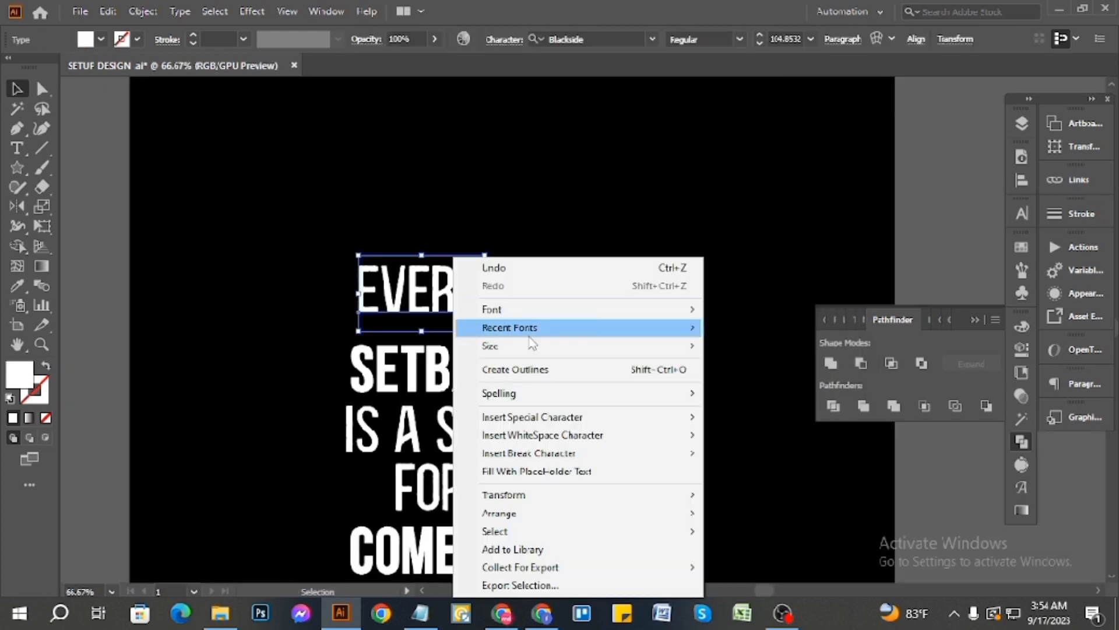
pyautogui.click(552, 371)
pyautogui.click(654, 288)
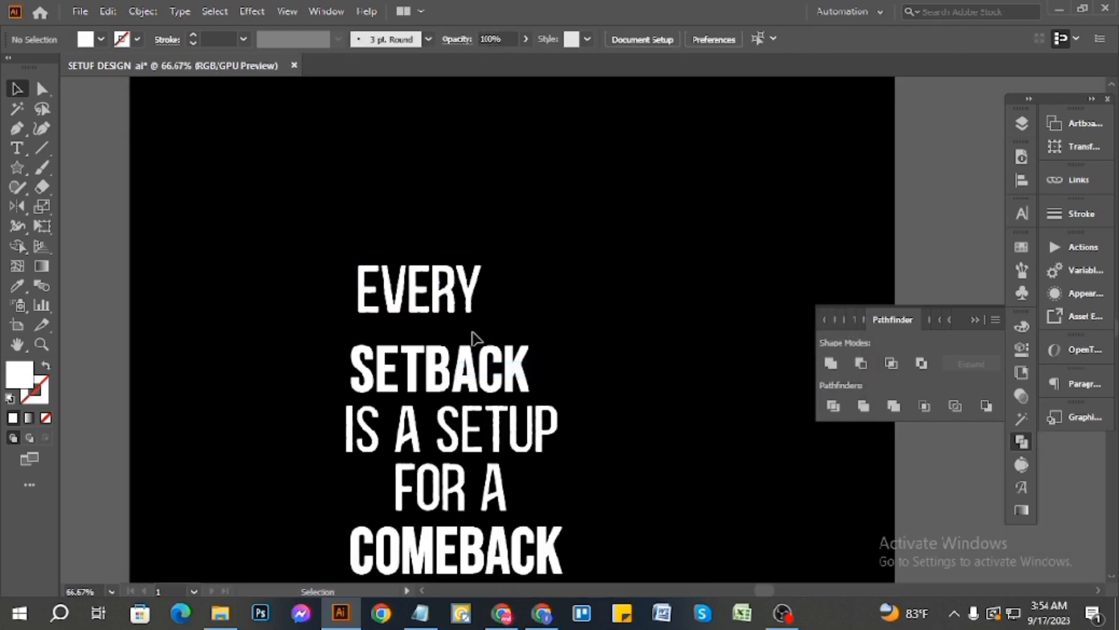
pyautogui.click(434, 318)
pyautogui.click(700, 39)
pyautogui.click(593, 304)
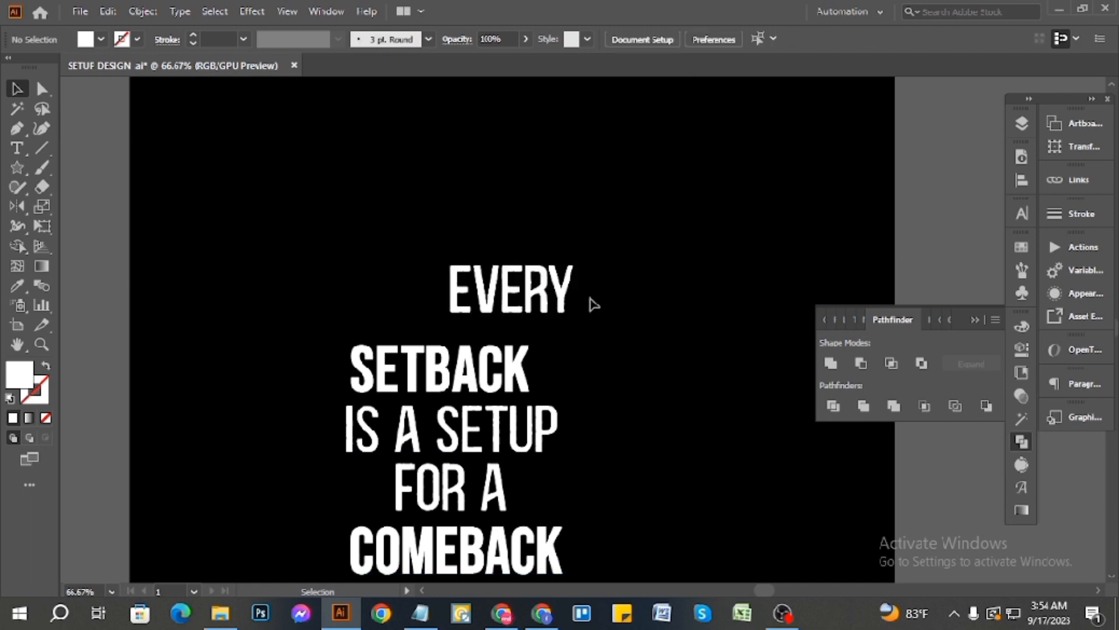
# - Enlarge "Every" to more than twice its size and place it near the artboard's upper edge
pyautogui.scroll(-3, 593, 304)
pyautogui.moveTo(583, 298); pyautogui.dragTo(644, 257)
pyautogui.click(642, 297)
pyautogui.scroll(2, 592, 204)
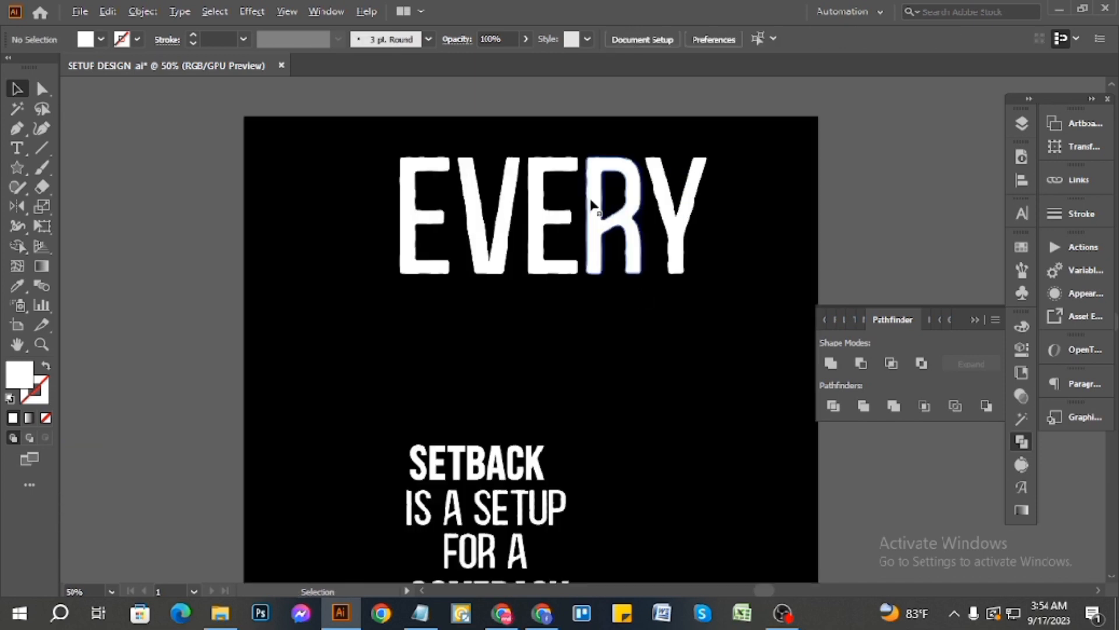
# - Reduce the height of "Every" while keeping its width, and center it horizontally on the artboard
pyautogui.click(595, 216)
pyautogui.moveTo(554, 157); pyautogui.dragTo(549, 173)
pyautogui.click(591, 131)
pyautogui.click(590, 193)
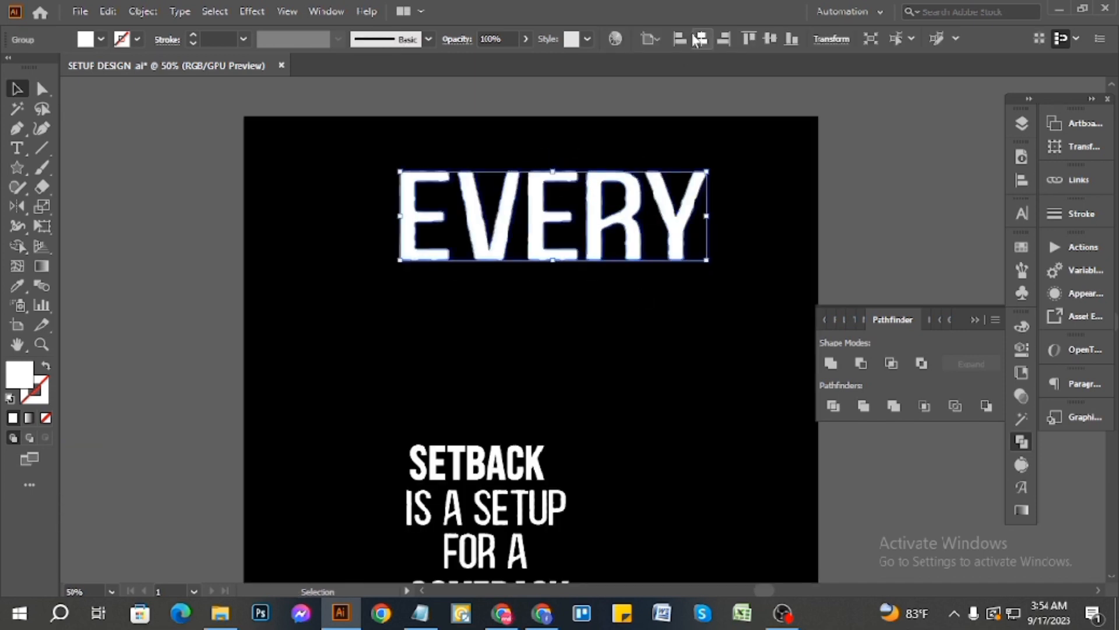
pyautogui.click(699, 39)
pyautogui.click(710, 166)
# - Move the white "Setback" up beneath "Every" and convert it to outlines
pyautogui.scroll(-4, 712, 350)
pyautogui.scroll(4, 591, 335)
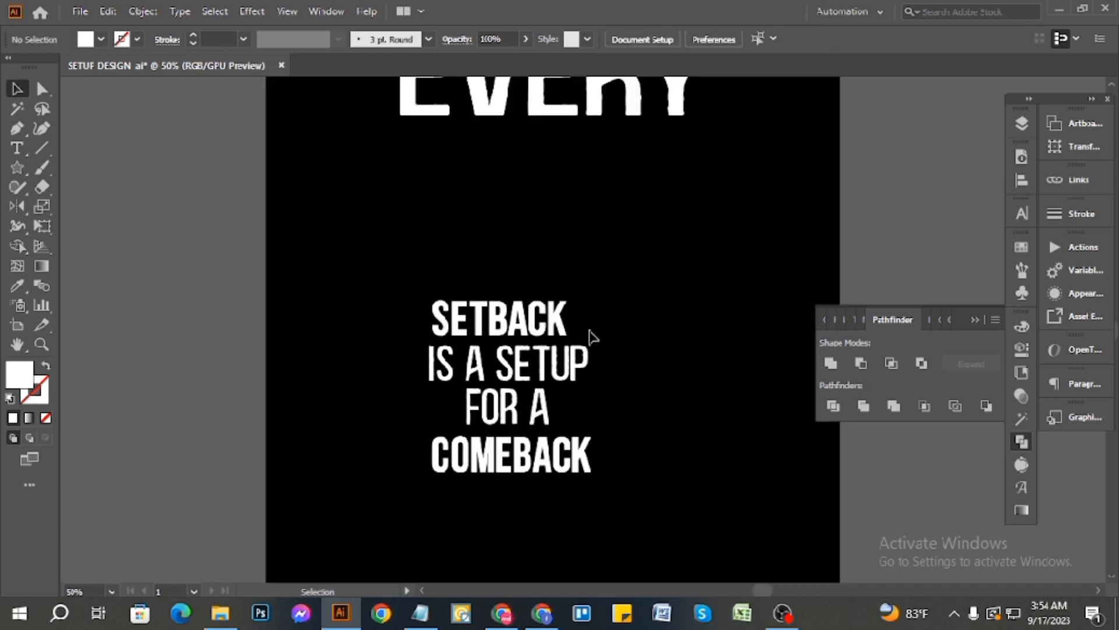
pyautogui.moveTo(590, 337); pyautogui.dragTo(640, 193)
pyautogui.scroll(3, 639, 236)
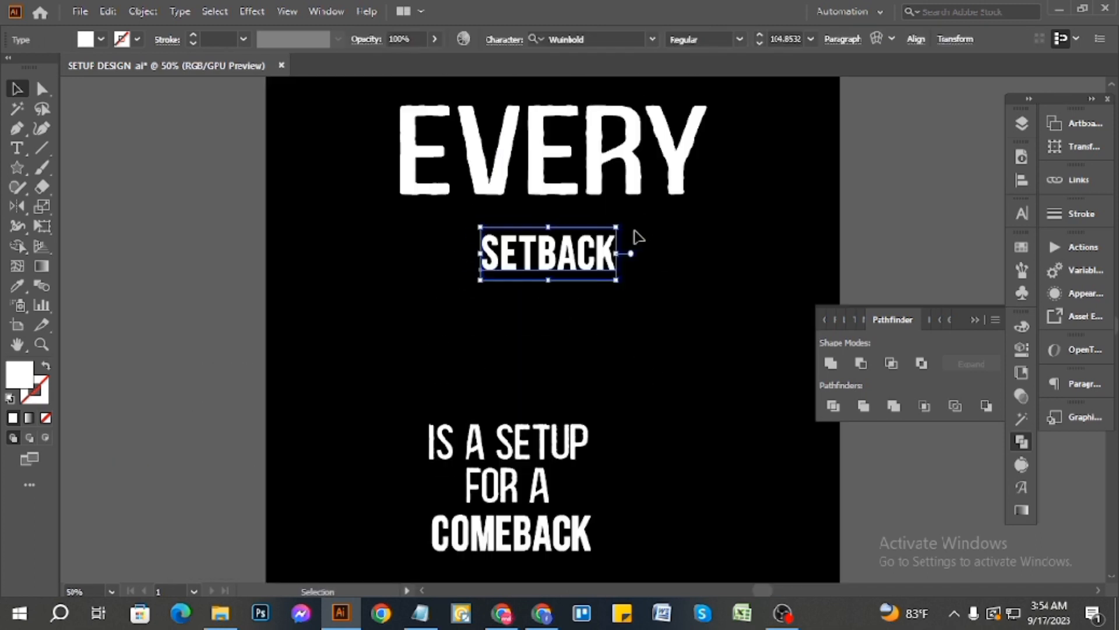
pyautogui.rightClick(612, 256)
pyautogui.click(690, 354)
# - Convert the white "is a Setup", "For A" and "Comeback" lines to outlines together
pyautogui.scroll(-2, 644, 395)
pyautogui.click(593, 501)
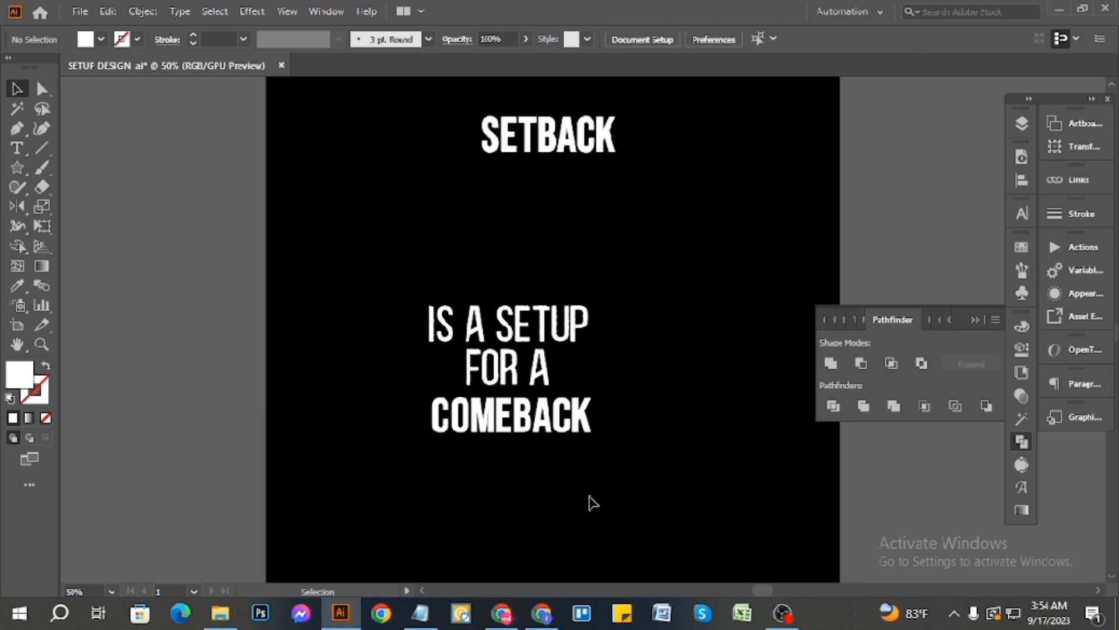
pyautogui.moveTo(592, 501); pyautogui.dragTo(482, 242)
pyautogui.rightClick(532, 257)
pyautogui.click(636, 370)
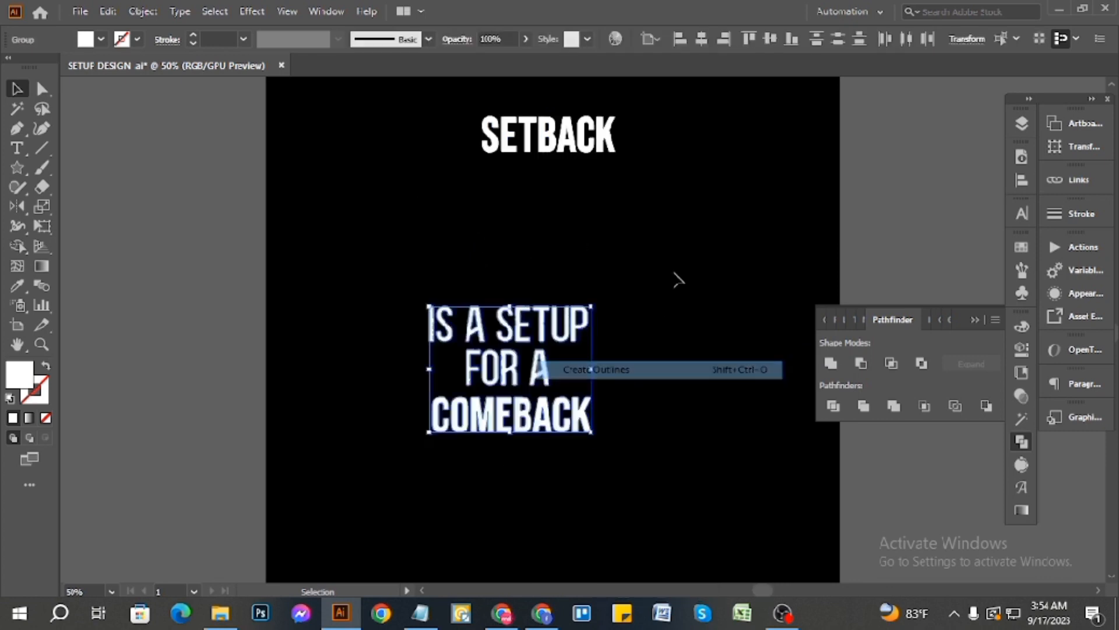
# - Center "Setback" horizontally on the artboard and enlarge it to nearly the width of "Every"
pyautogui.scroll(4, 662, 229)
pyautogui.moveTo(621, 313); pyautogui.dragTo(579, 366)
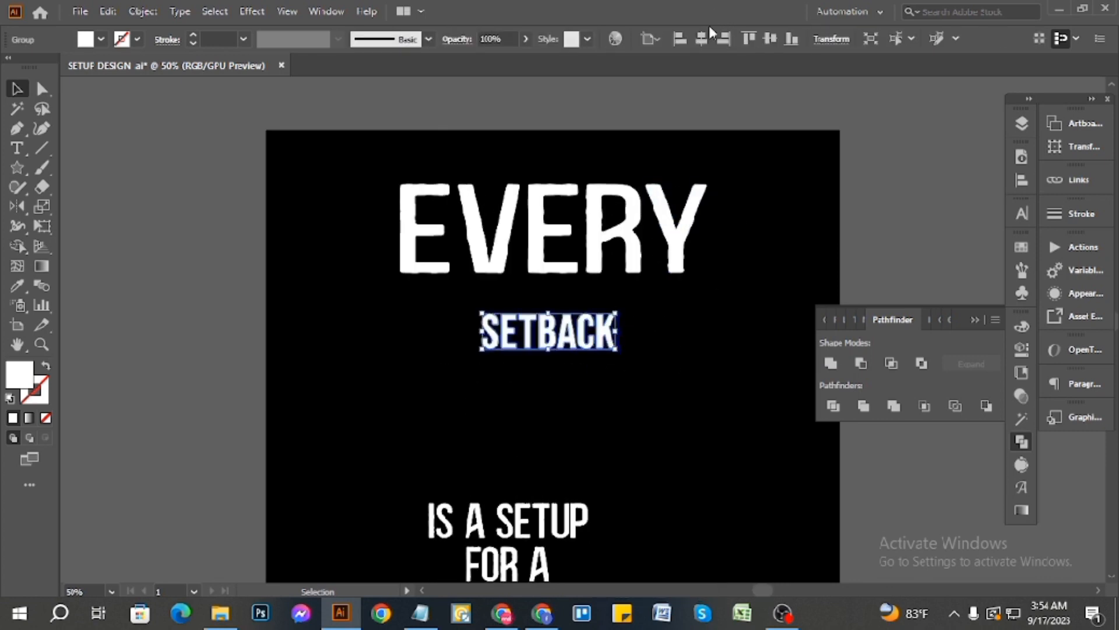
pyautogui.click(707, 43)
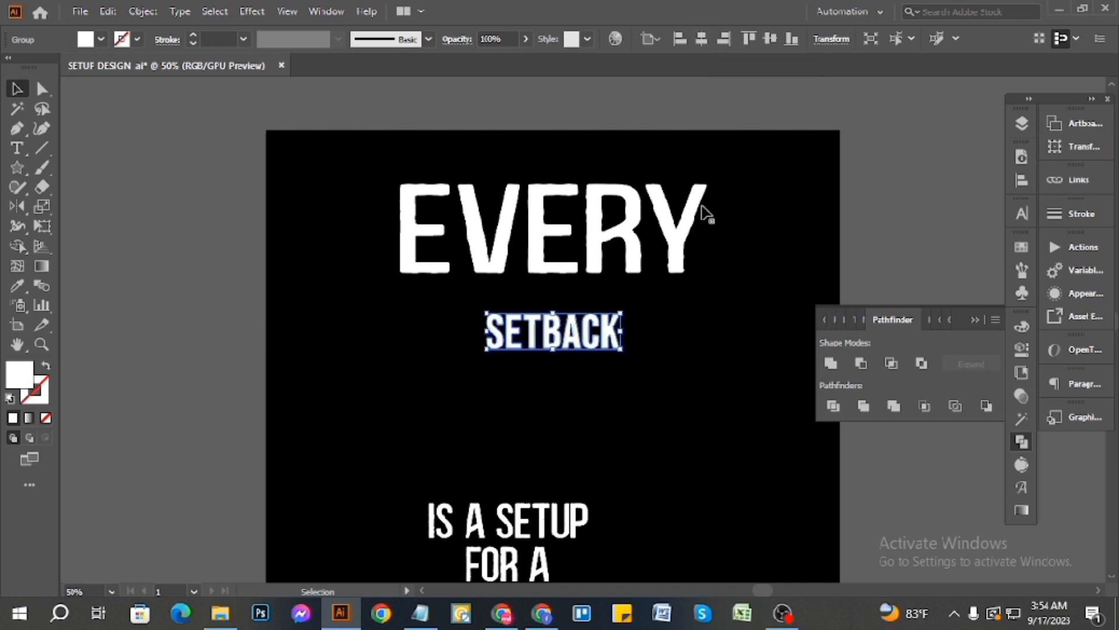
pyautogui.click(689, 340)
pyautogui.click(608, 331)
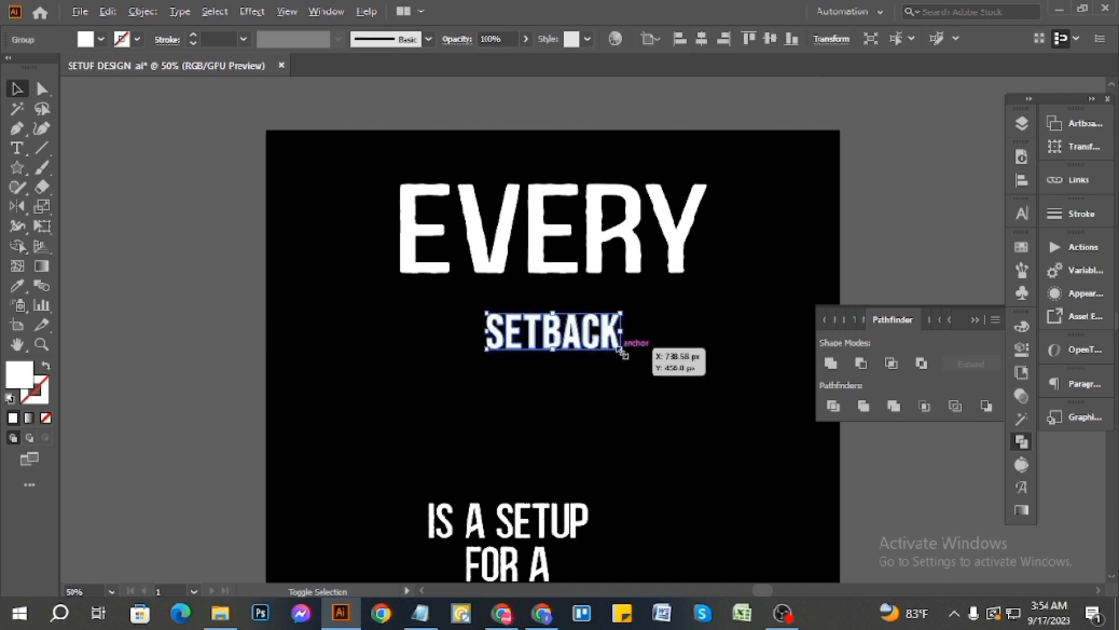
pyautogui.moveTo(621, 350); pyautogui.dragTo(702, 420)
pyautogui.click(629, 452)
# - Show the rulers and place a vertical guide along the left edge of "Every" on the artboard
pyautogui.scroll(-3, 542, 438)
pyautogui.scroll(-3, 554, 437)
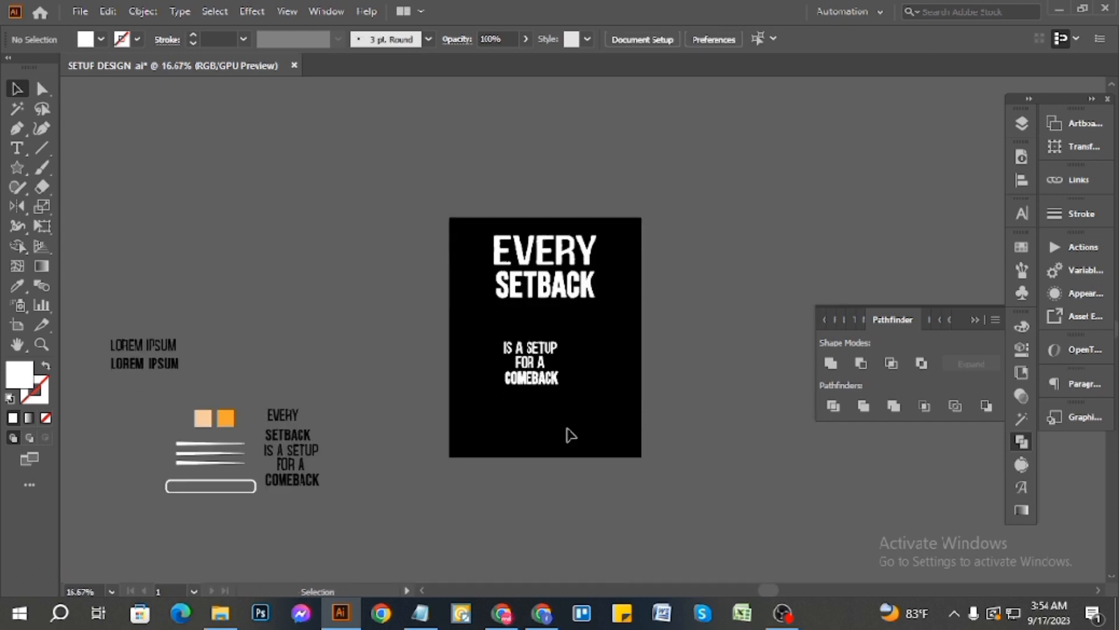
pyautogui.scroll(4, 566, 421)
pyautogui.scroll(3, 529, 249)
pyautogui.scroll(-1, 507, 280)
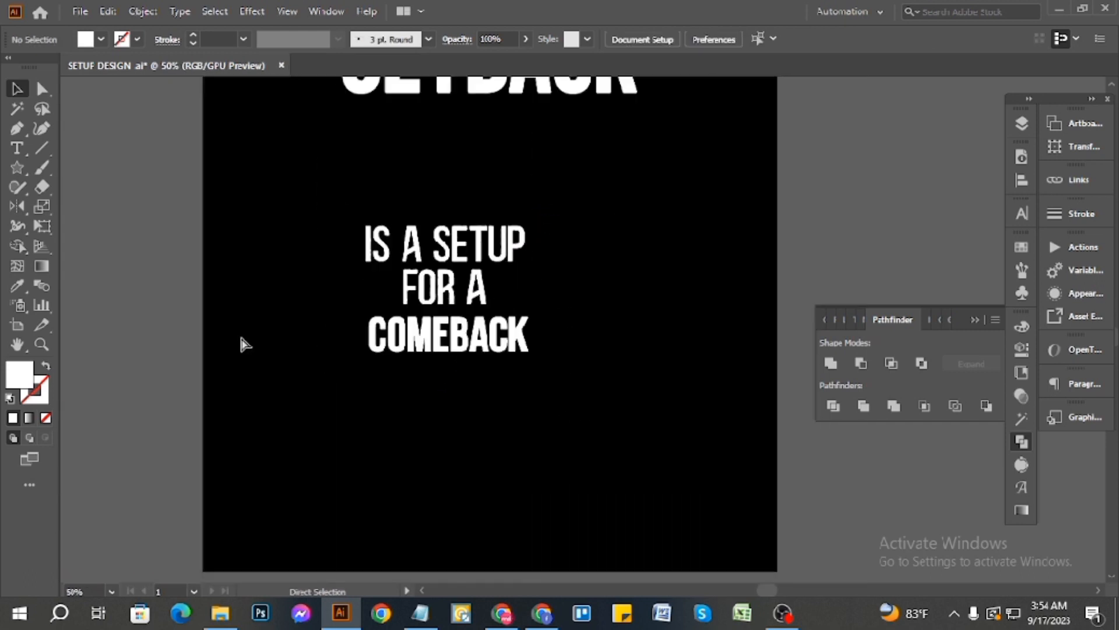
pyautogui.hotkey('ctrl', 'r')
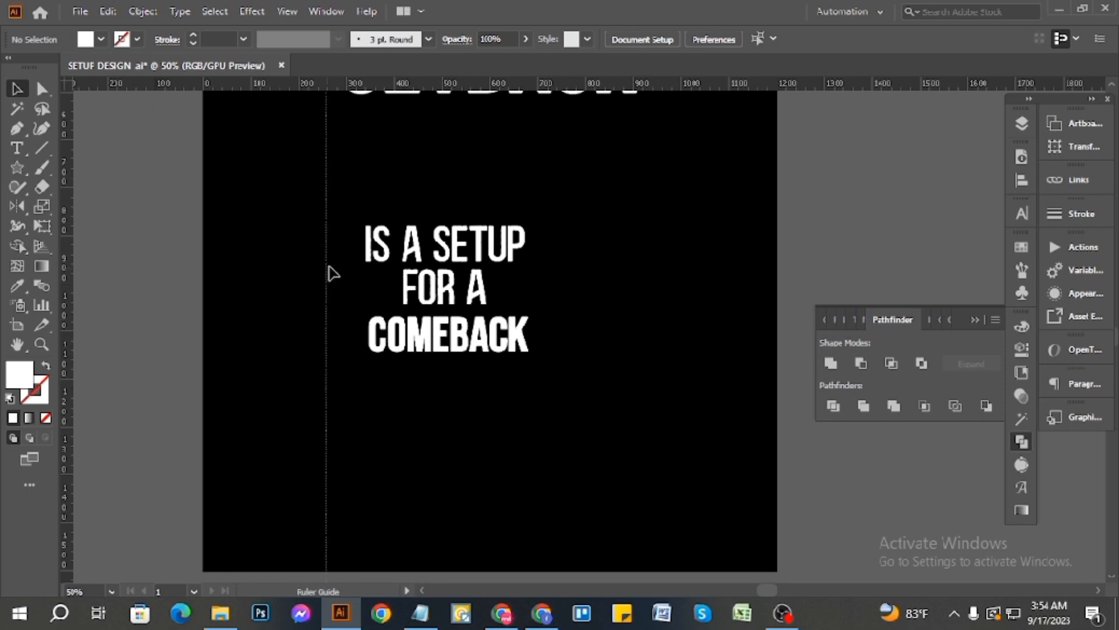
pyautogui.moveTo(329, 273); pyautogui.dragTo(328, 273)
pyautogui.scroll(4, 355, 218)
pyautogui.scroll(3, 353, 138)
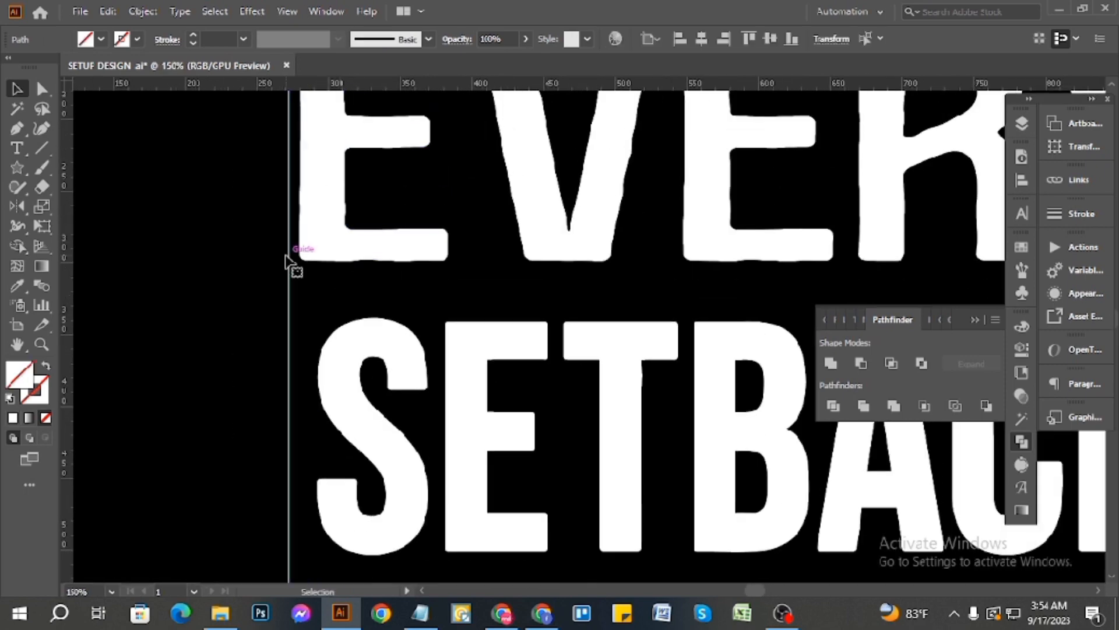
pyautogui.scroll(4, 294, 262)
pyautogui.moveTo(278, 287); pyautogui.dragTo(307, 277)
# - Apply the Autobus Omnibus font to the black "Every", "is a Setup" and "For A" lines beside the artboard
pyautogui.scroll(-6, 408, 303)
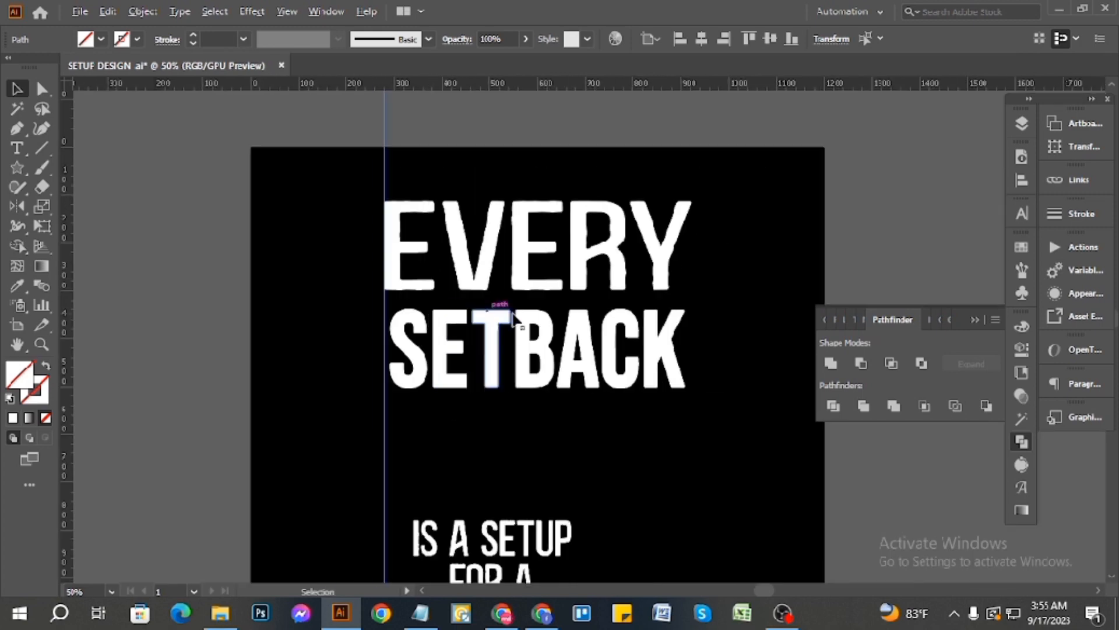
pyautogui.scroll(-4, 571, 309)
pyautogui.scroll(4, 229, 487)
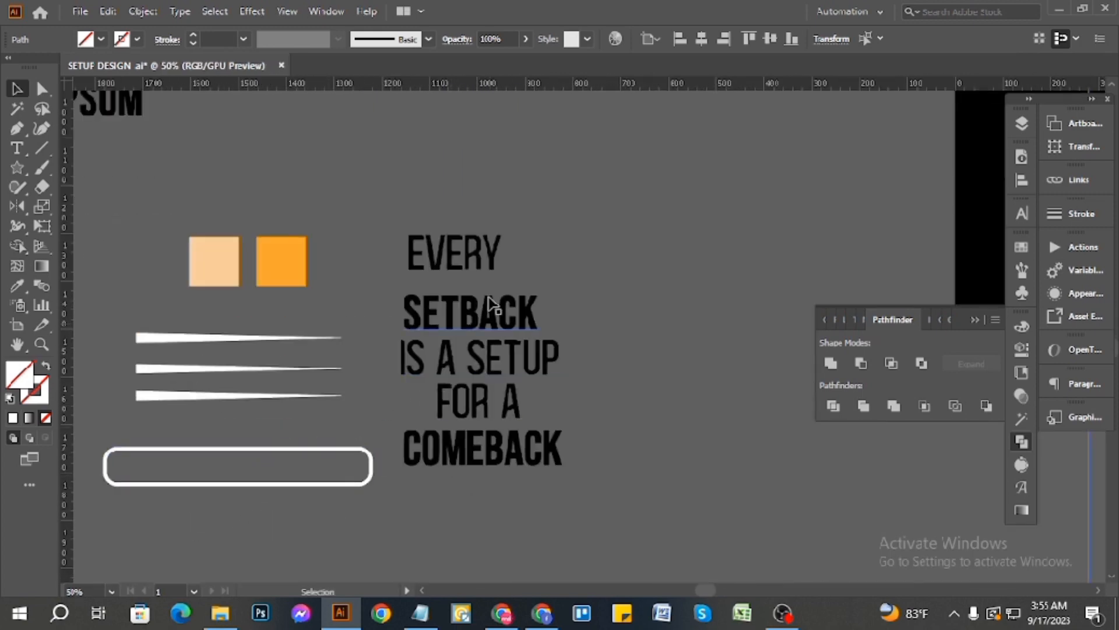
pyautogui.scroll(3, 490, 304)
pyautogui.click(475, 282)
pyautogui.scroll(2, 512, 357)
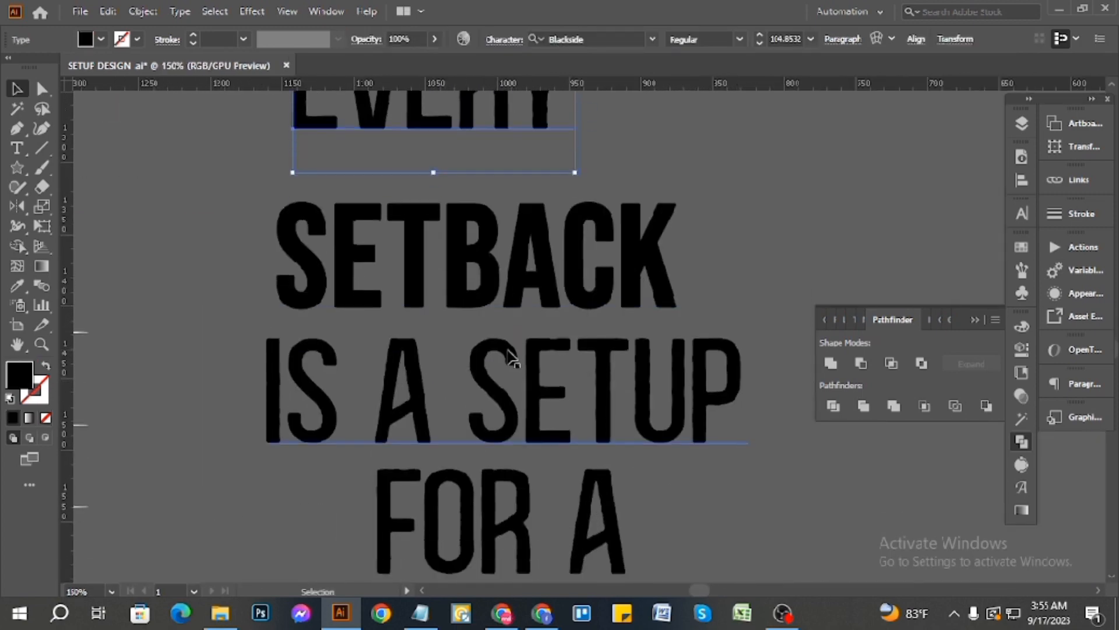
pyautogui.click(505, 386)
pyautogui.scroll(-2, 502, 377)
pyautogui.click(500, 436)
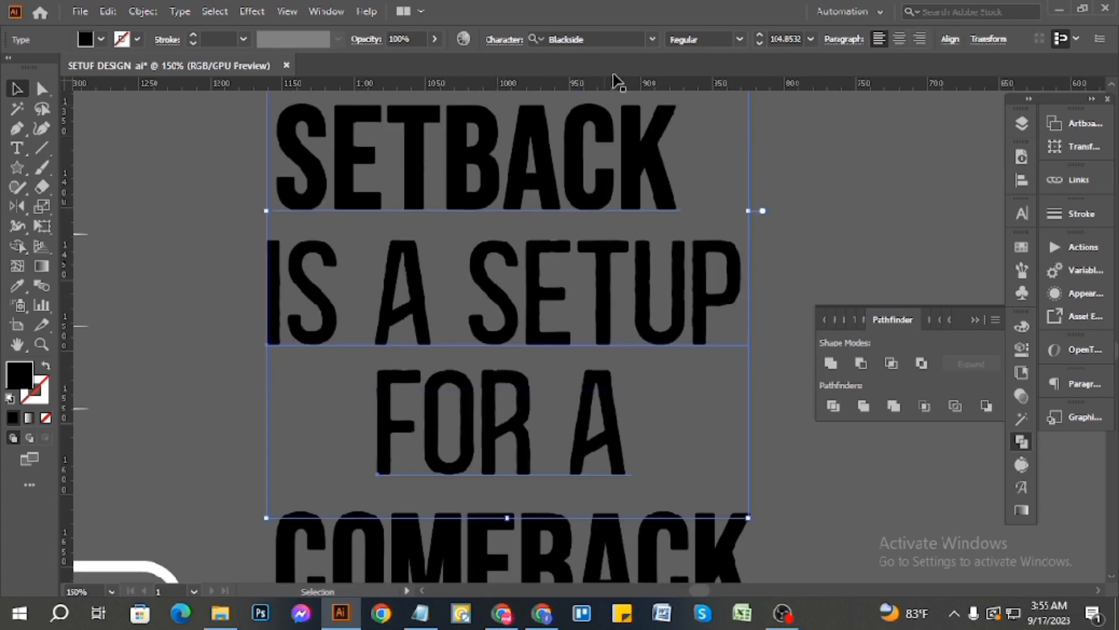
pyautogui.click(652, 38)
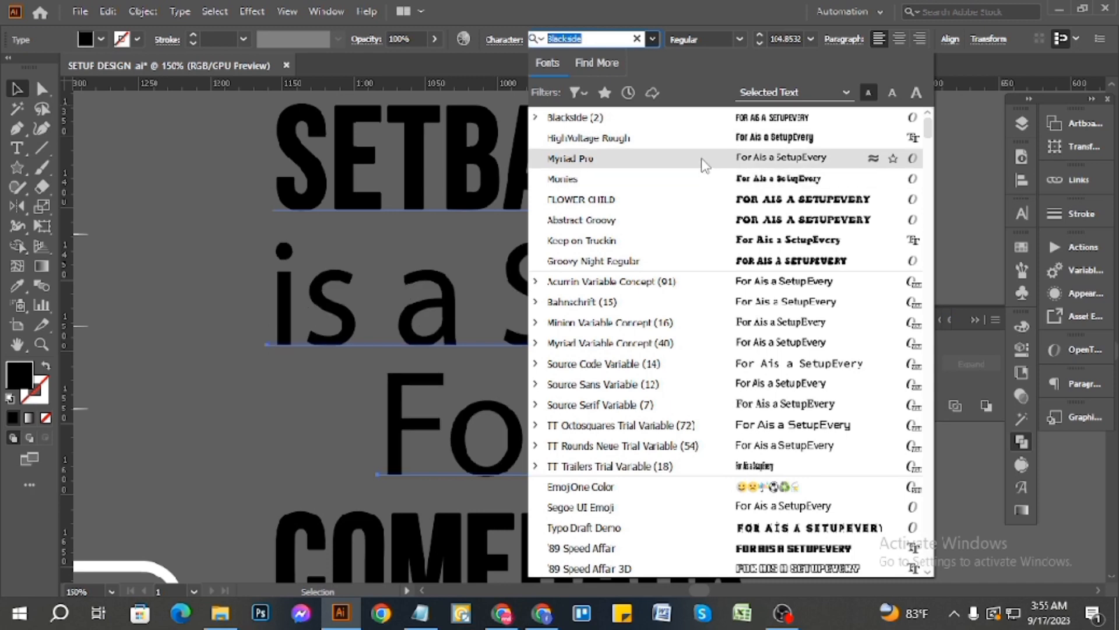
pyautogui.scroll(-5, 651, 282)
pyautogui.scroll(-6, 652, 282)
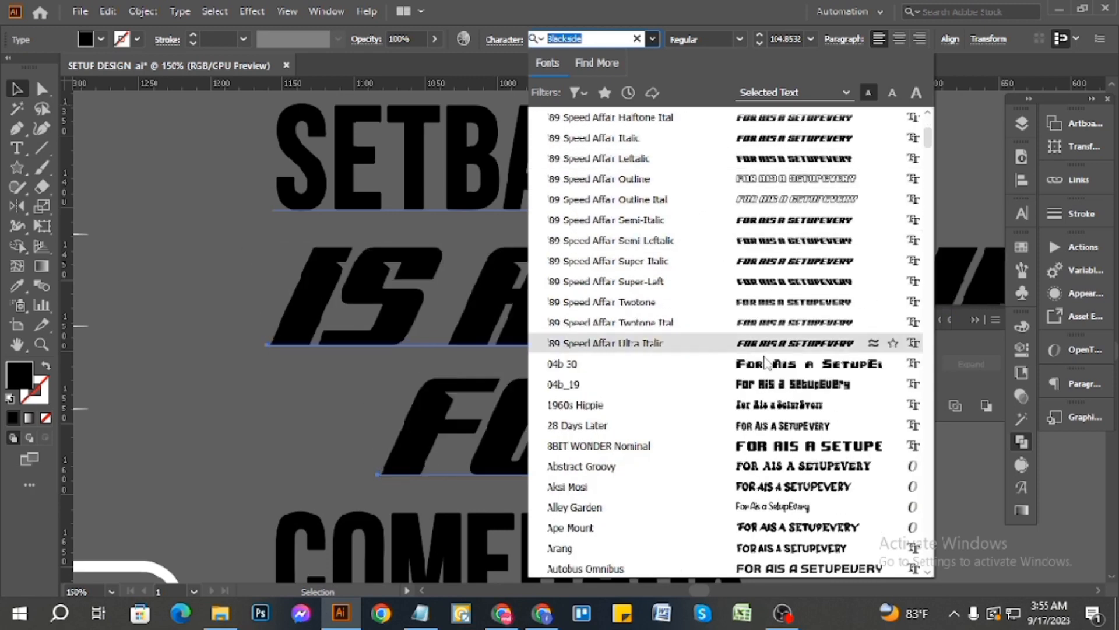
pyautogui.scroll(-1, 752, 180)
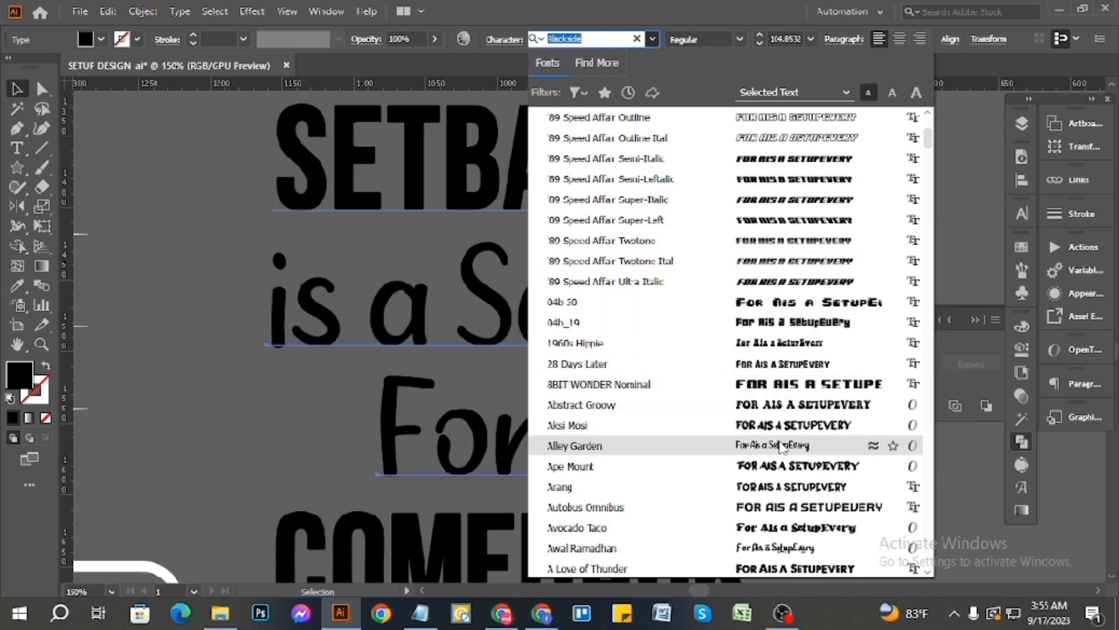
pyautogui.scroll(-2, 781, 446)
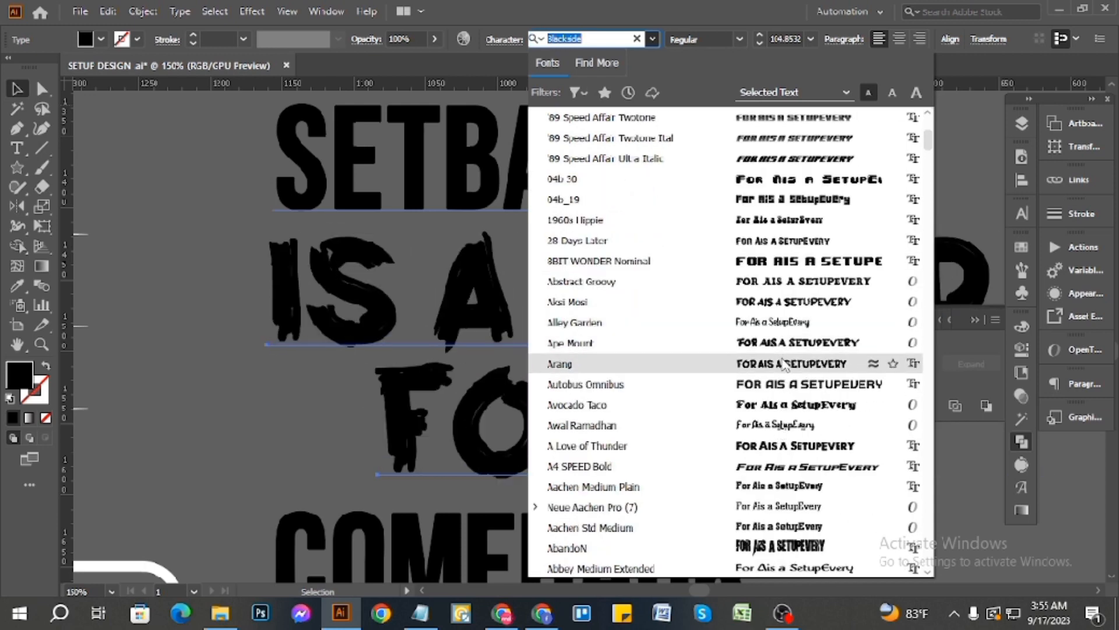
pyautogui.click(786, 387)
pyautogui.scroll(-5, 512, 392)
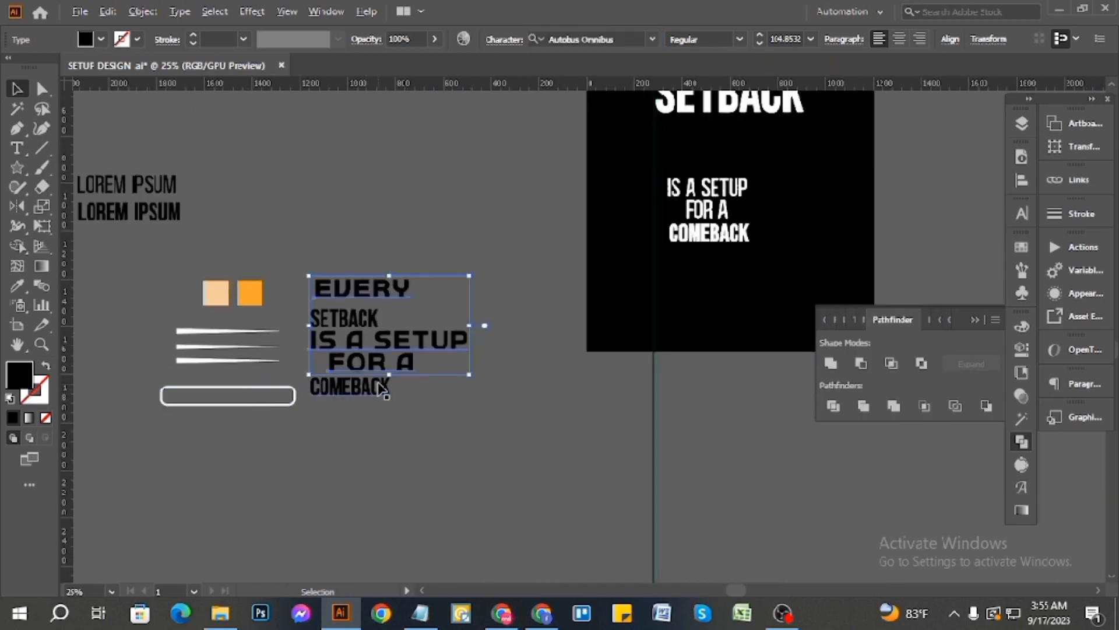
# - Set the black "Every", "is a Setup" and "For A" lines to the AmnestiaDistressed font and deselect them
pyautogui.scroll(2, 382, 388)
pyautogui.scroll(1, 399, 375)
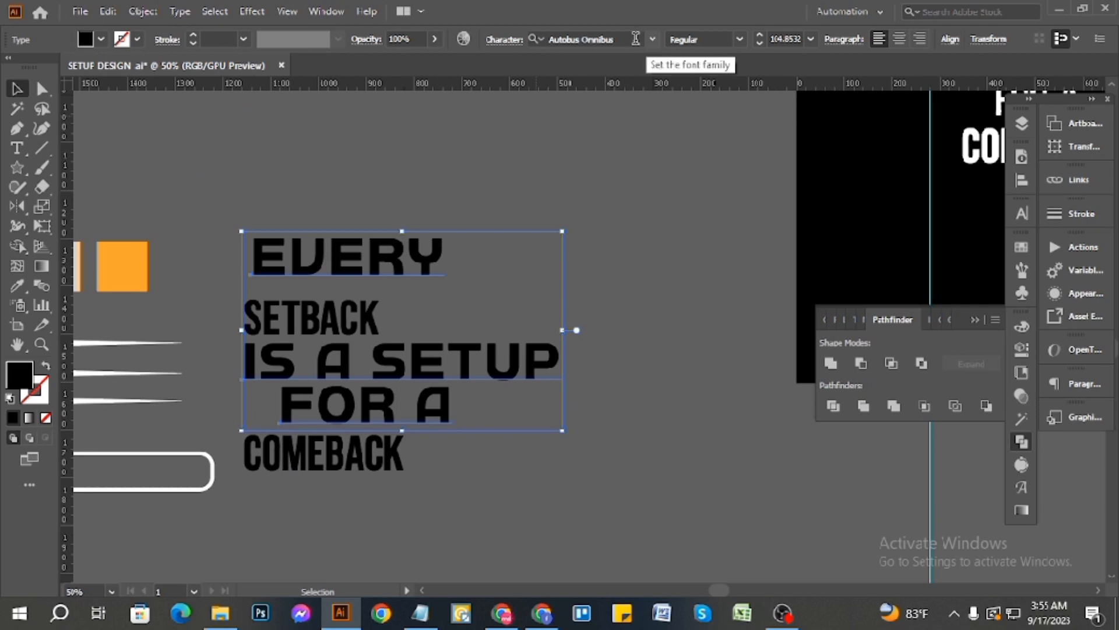
pyautogui.click(652, 39)
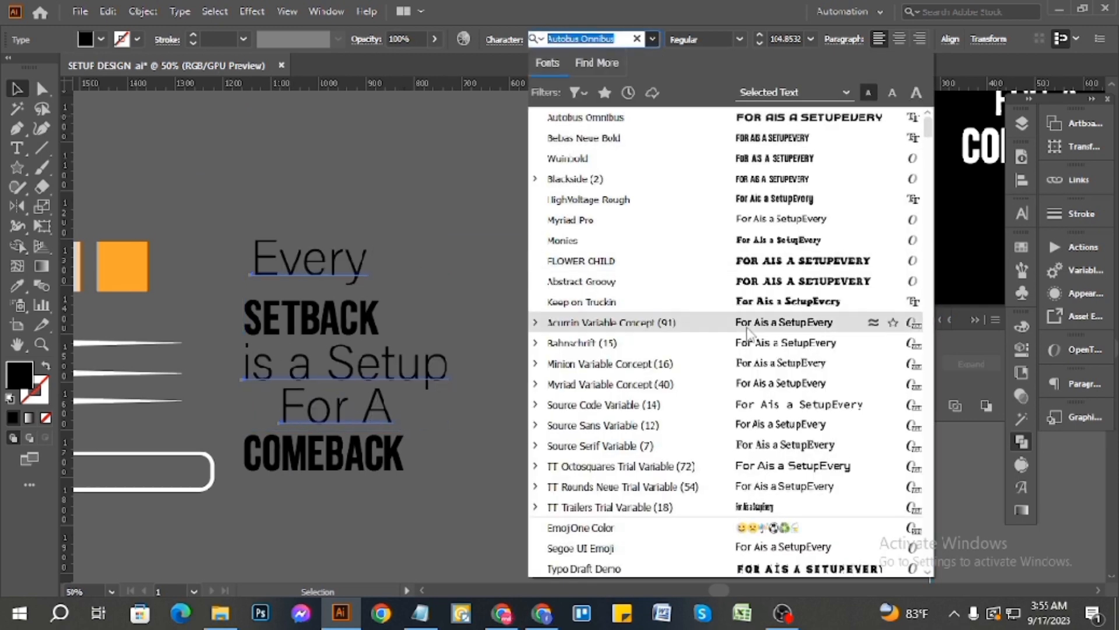
pyautogui.scroll(-10, 746, 332)
pyautogui.scroll(-8, 746, 332)
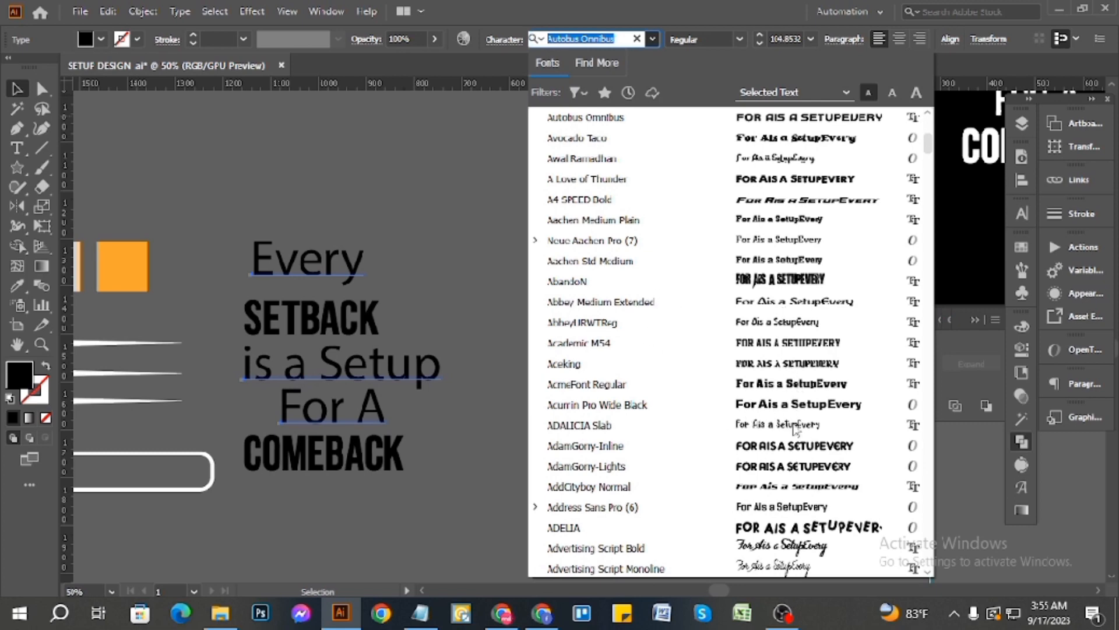
pyautogui.scroll(-10, 796, 428)
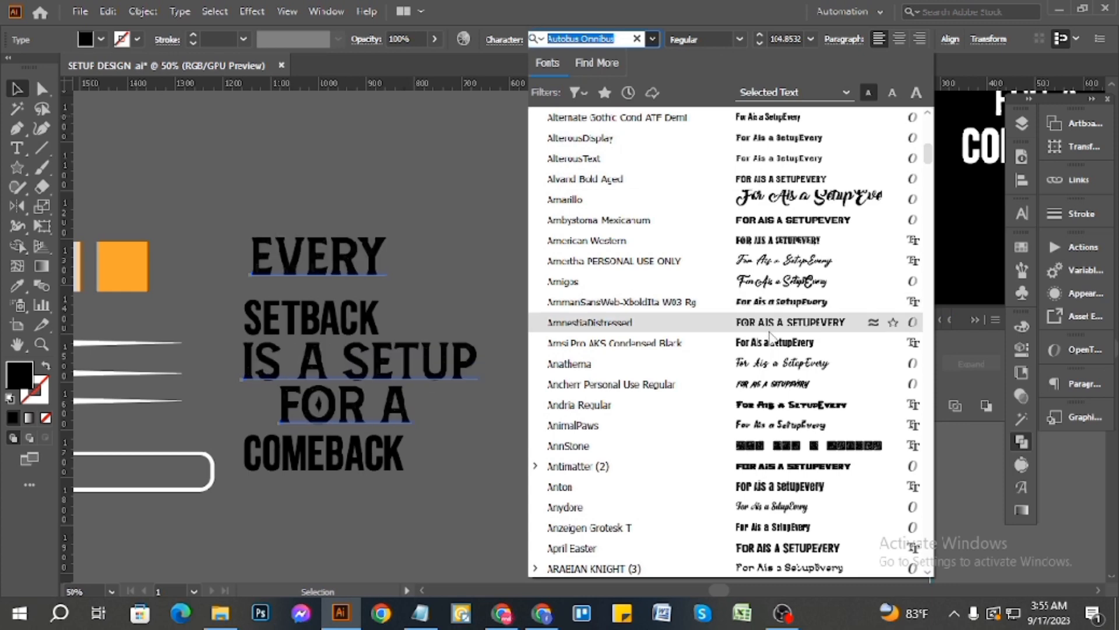
pyautogui.click(771, 331)
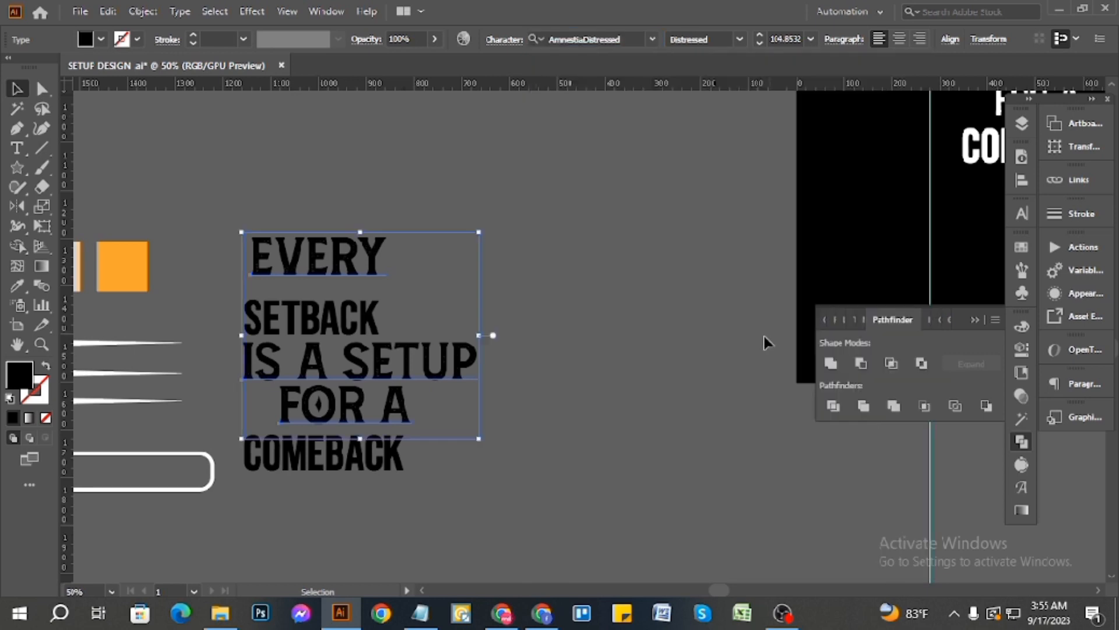
pyautogui.scroll(3, 417, 397)
pyautogui.click(740, 336)
# - Move the old white "Every" out of the layout, partly off the artboard's left side
pyautogui.scroll(-4, 516, 370)
pyautogui.scroll(5, 484, 312)
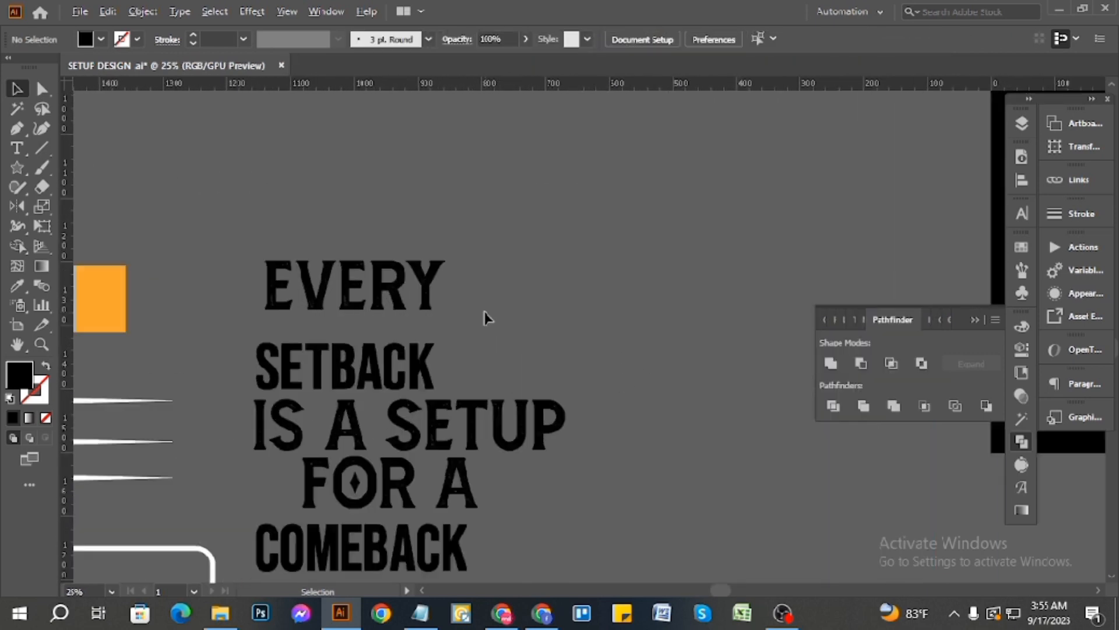
pyautogui.scroll(-9, 408, 300)
pyautogui.scroll(2, 864, 248)
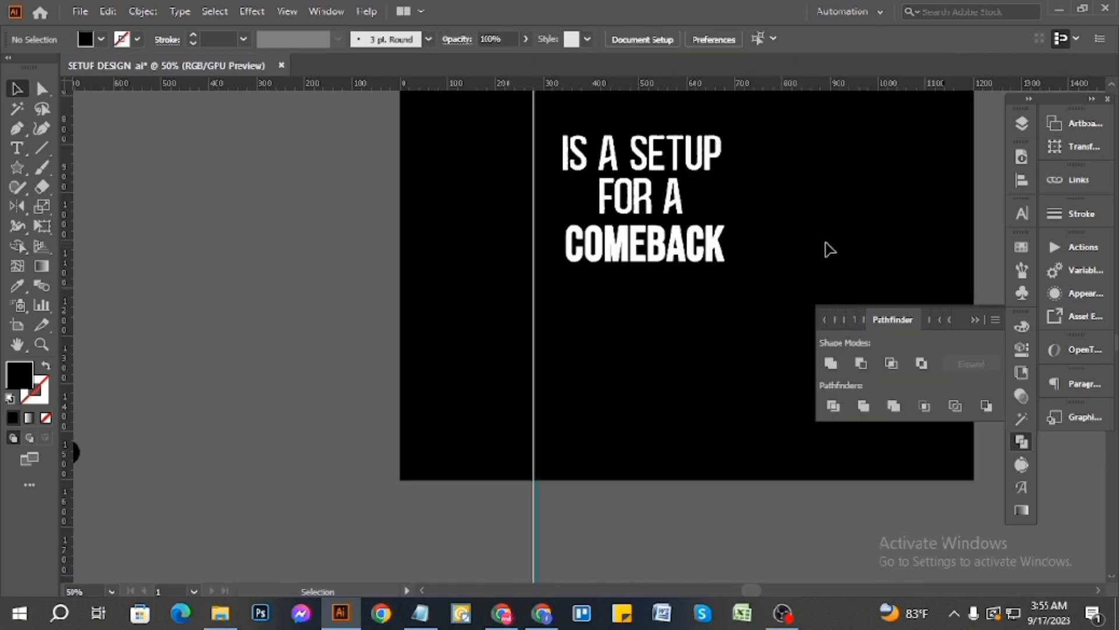
pyautogui.scroll(2, 700, 274)
pyautogui.scroll(-5, 533, 318)
pyautogui.scroll(3, 595, 303)
pyautogui.scroll(2, 589, 209)
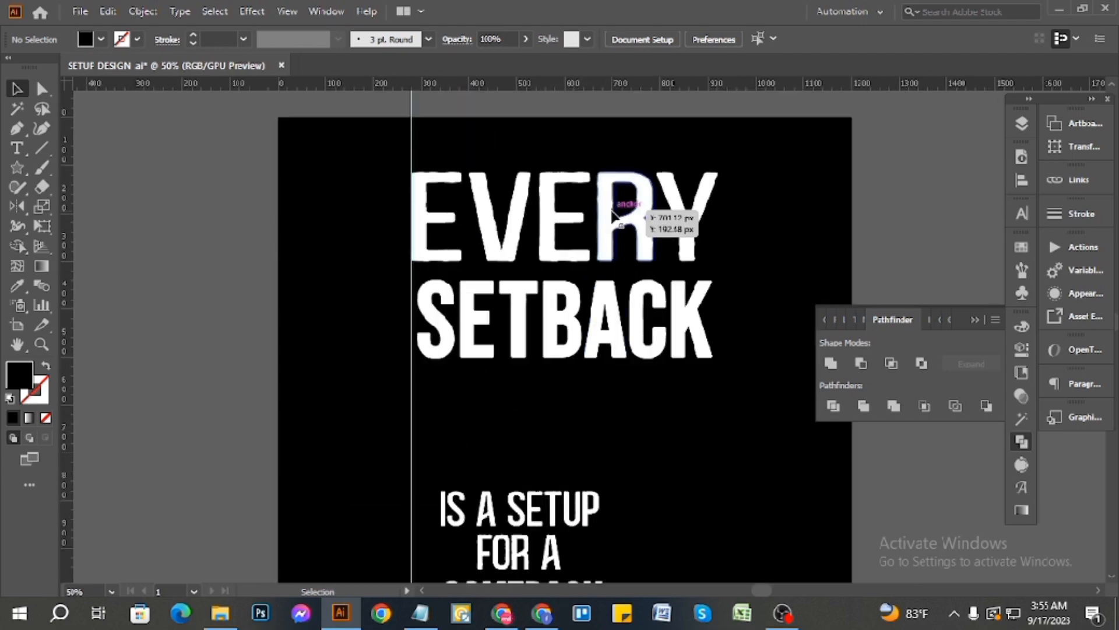
pyautogui.moveTo(609, 223); pyautogui.dragTo(305, 204)
pyautogui.scroll(-2, 598, 336)
pyautogui.scroll(-1, 597, 334)
pyautogui.scroll(2, 420, 414)
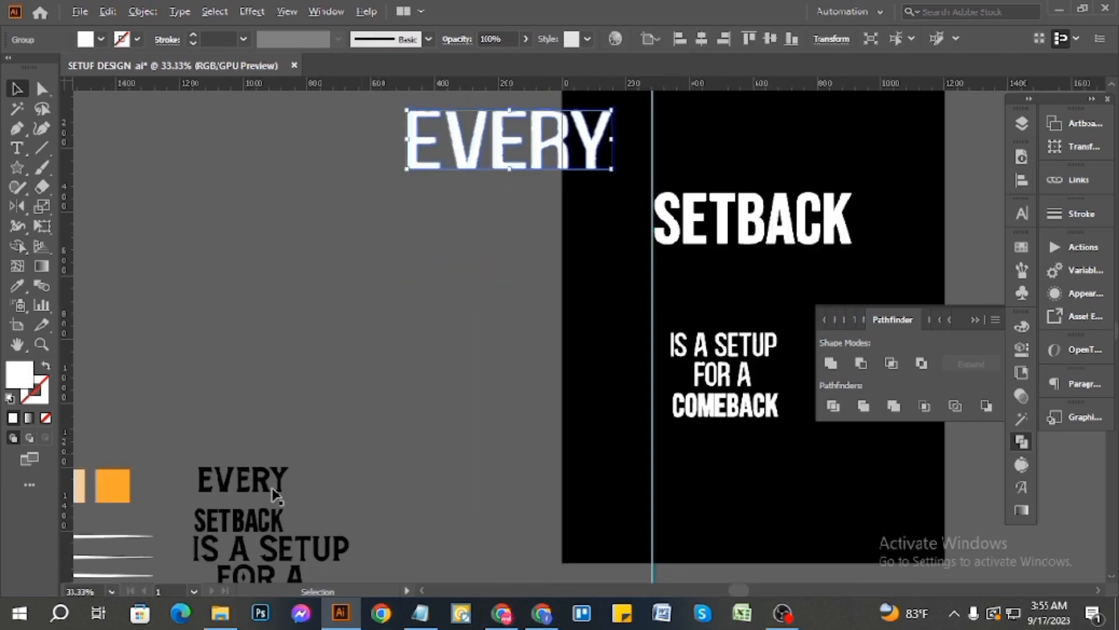
# - Copy the black "Every" onto the artboard above "Setback" and the black "is a Setup" and "For A" lines beneath it
pyautogui.moveTo(467, 143); pyautogui.dragTo(752, 169)
pyautogui.click(299, 489)
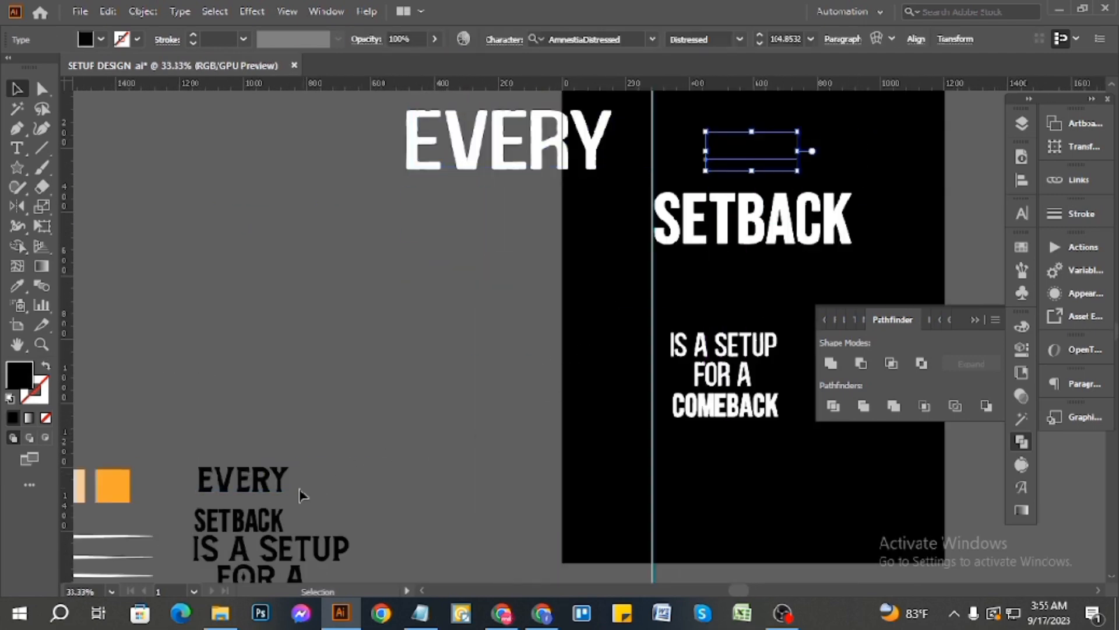
pyautogui.scroll(-2, 303, 479)
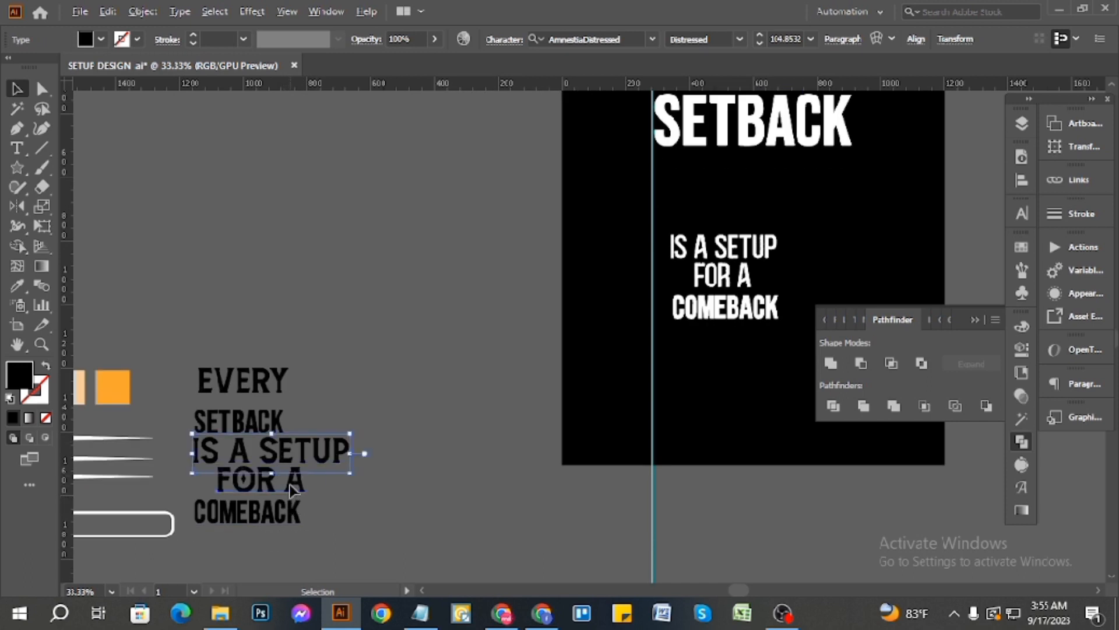
pyautogui.click(294, 489)
pyautogui.keyDown('shift'); pyautogui.click(322, 456); pyautogui.keyUp('shift')
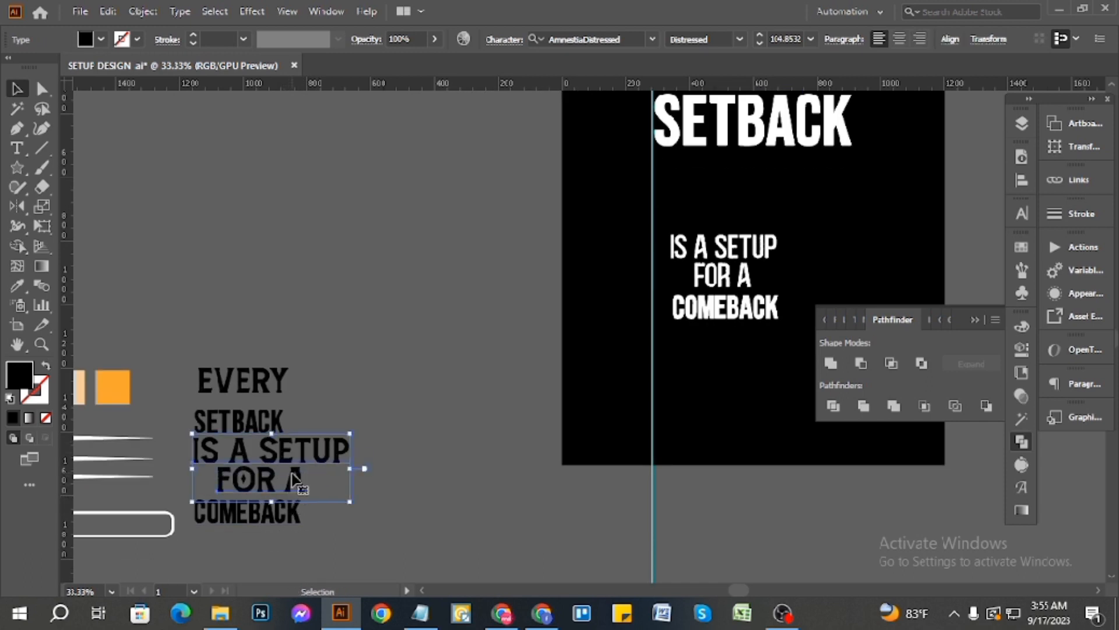
pyautogui.moveTo(291, 484); pyautogui.dragTo(791, 218)
pyautogui.scroll(2, 741, 256)
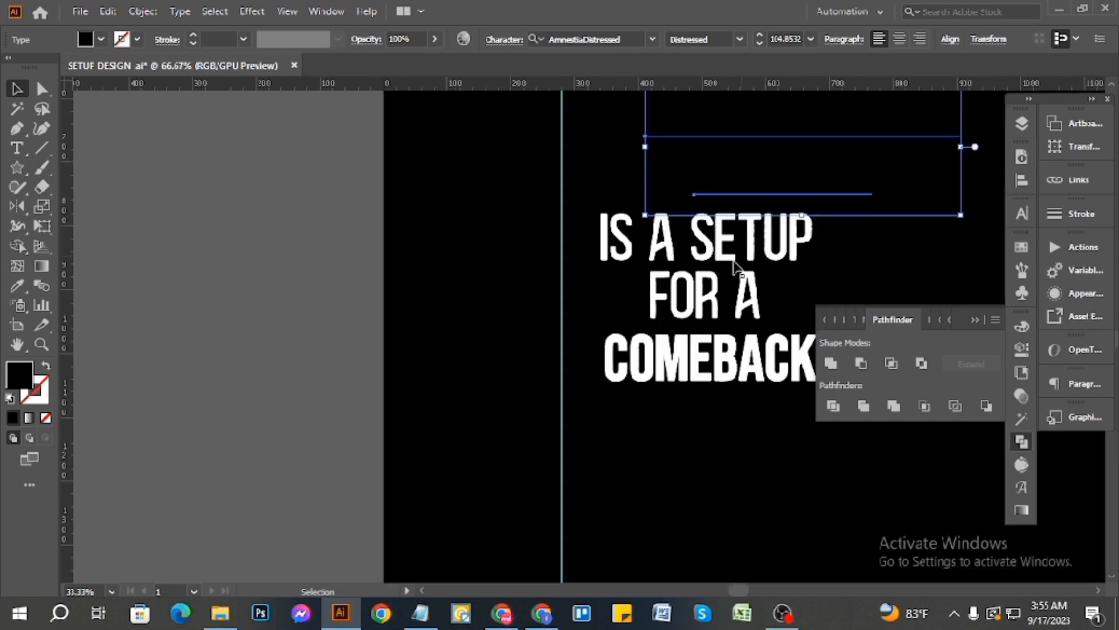
# - Delete the old white "is a Setup" and "For A" outlines from the artboard
pyautogui.click(634, 312)
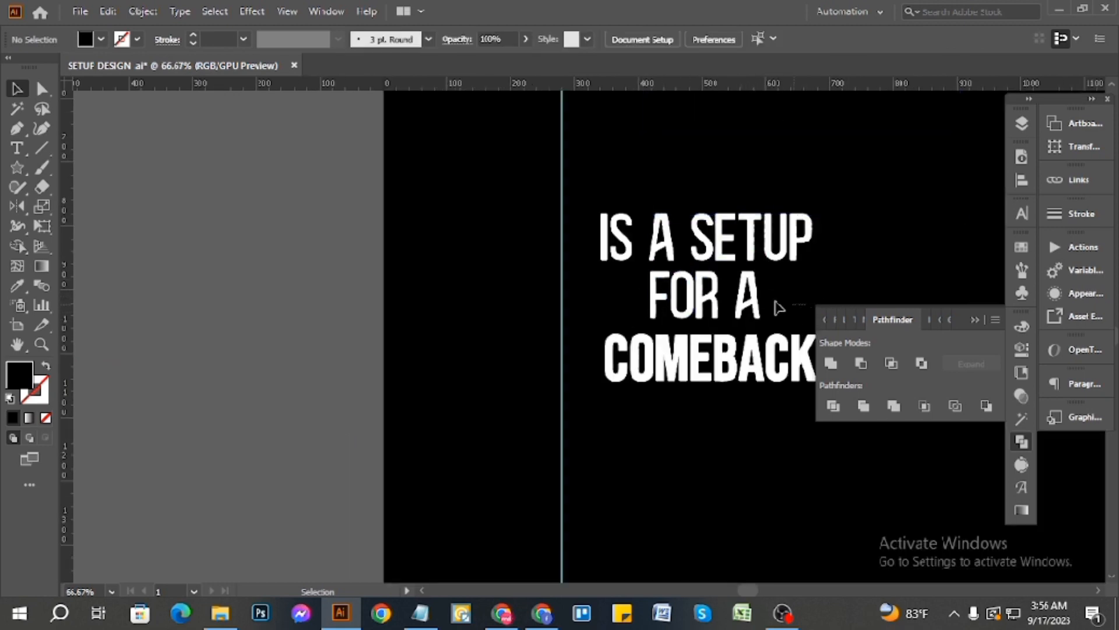
pyautogui.moveTo(659, 214); pyautogui.dragTo(656, 218)
pyautogui.press('Delete')
# - Color the copied "is a Setup" and "For A" lines white by sampling "Setback" with the Eyedropper
pyautogui.scroll(5, 853, 259)
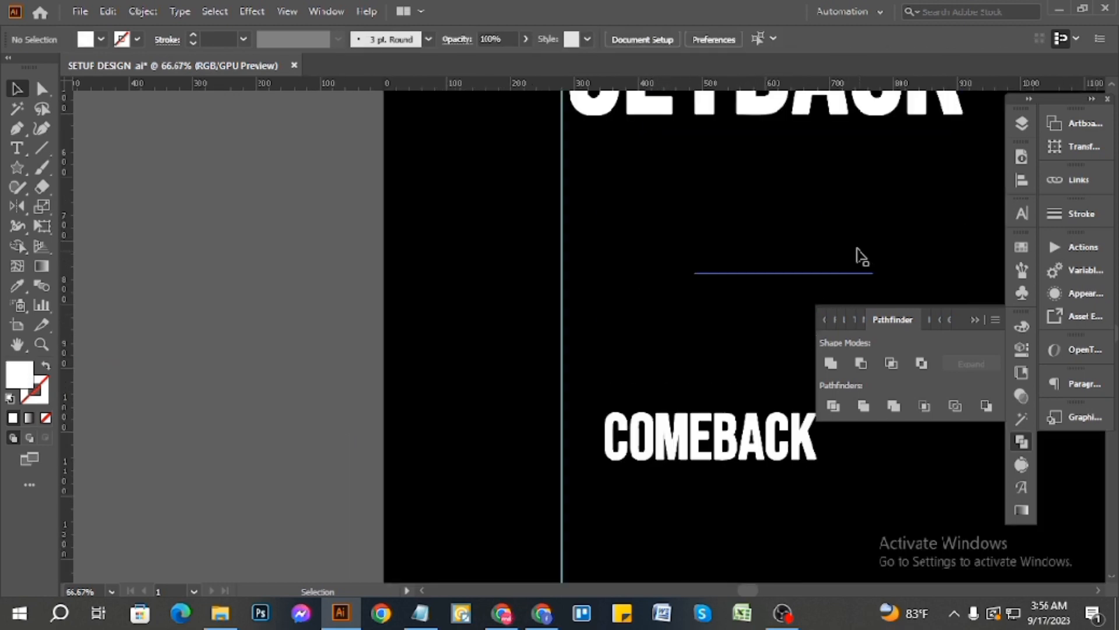
pyautogui.scroll(-3, 635, 386)
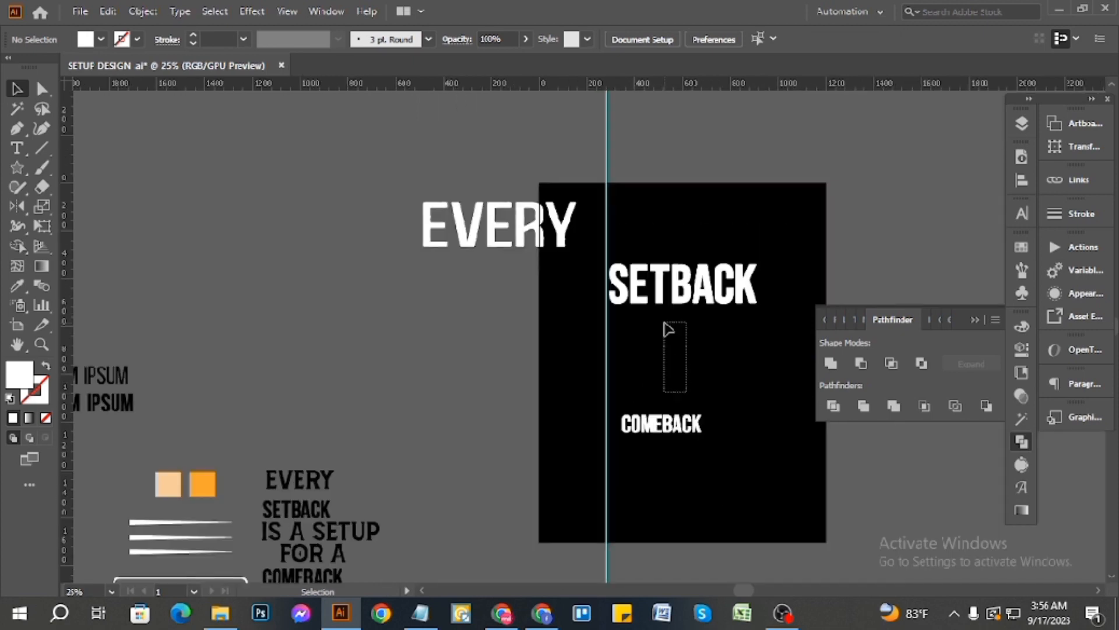
pyautogui.click(668, 328)
pyautogui.scroll(2, 668, 328)
pyautogui.press('i')
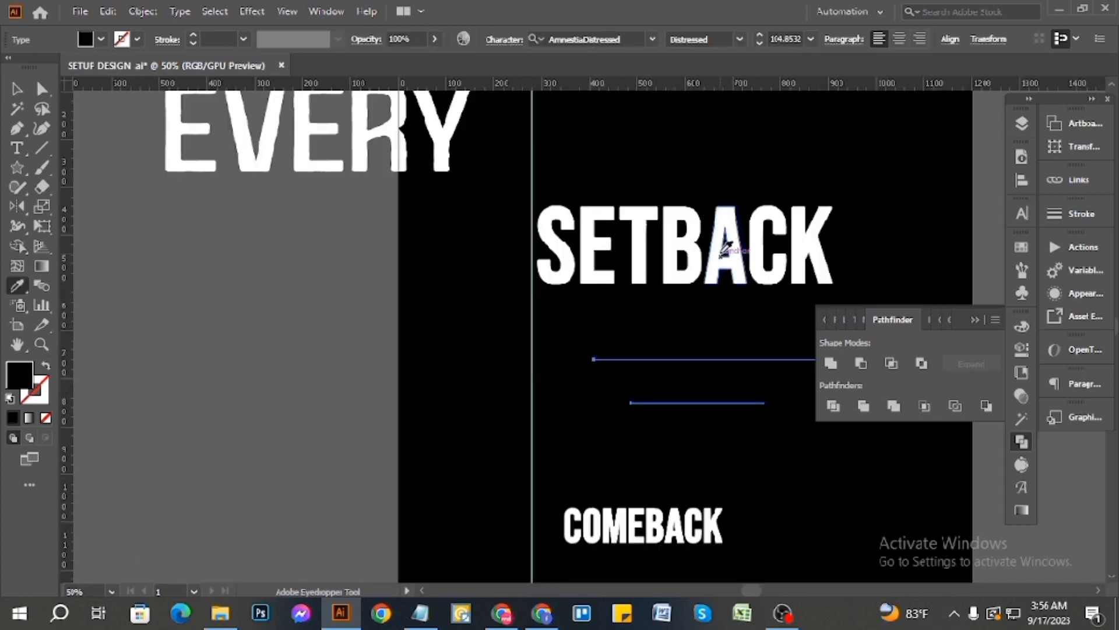
pyautogui.click(726, 248)
pyautogui.click(21, 92)
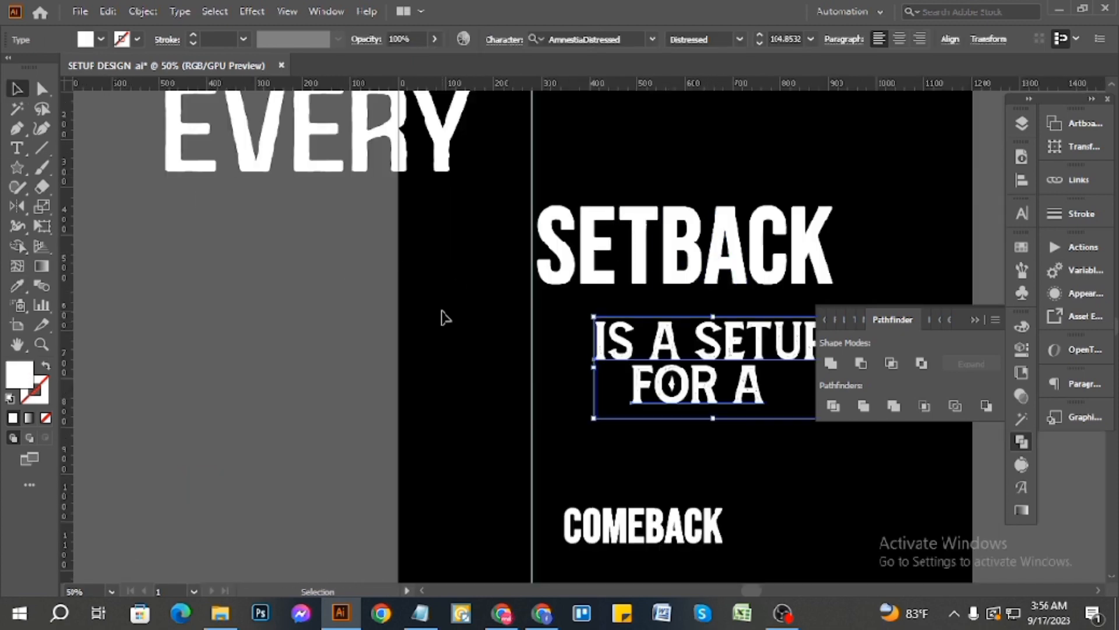
pyautogui.click(442, 310)
# - Color the copied "Every" above "Setback" white by sampling "Setback" with the Eyedropper
pyautogui.scroll(1, 820, 177)
pyautogui.scroll(2, 709, 165)
pyautogui.moveTo(772, 234); pyautogui.dragTo(635, 130)
pyautogui.press('i')
pyautogui.click(678, 317)
pyautogui.scroll(-2, 678, 318)
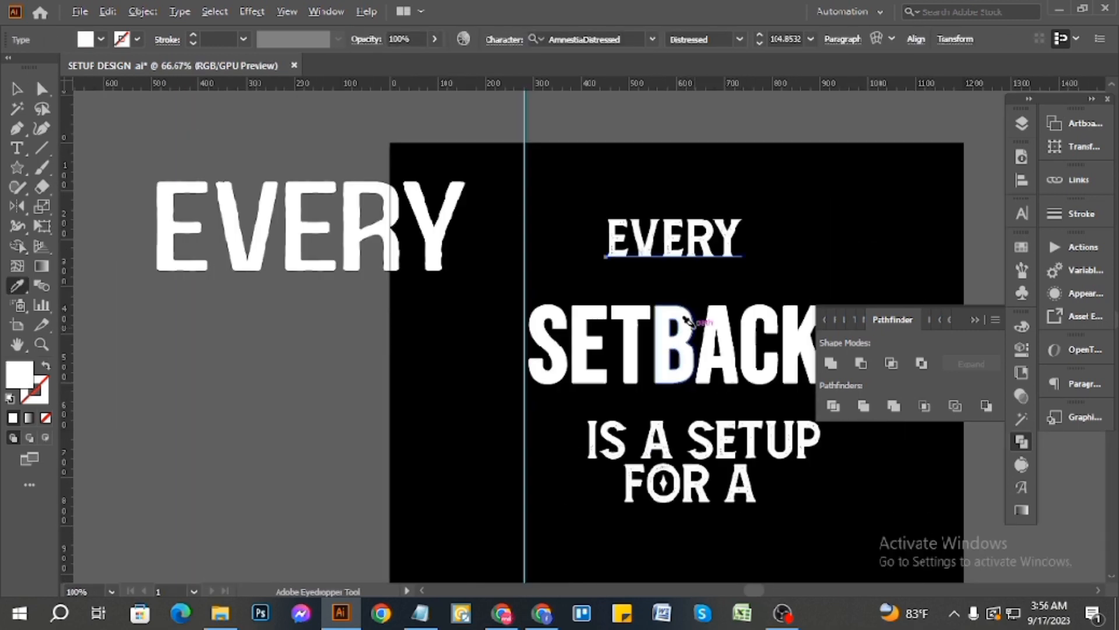
pyautogui.click(16, 91)
# - Convert the new white "Every", "is a Setup" and "For A" texts on the artboard to outlines
pyautogui.rightClick(707, 256)
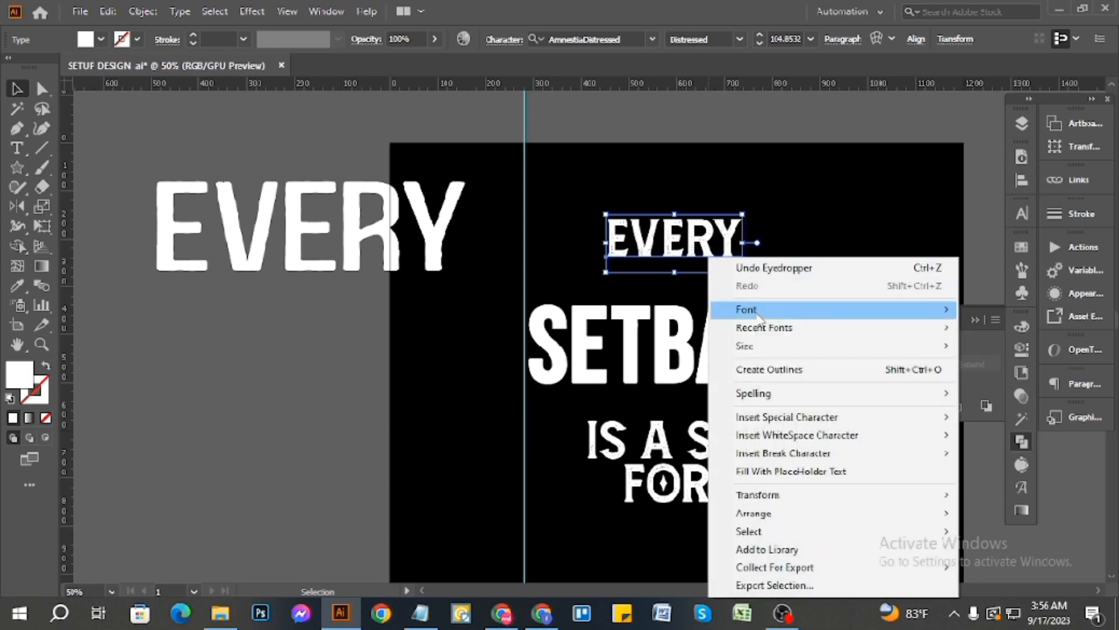
pyautogui.click(762, 368)
pyautogui.scroll(-3, 552, 373)
pyautogui.scroll(-1, 552, 373)
pyautogui.click(719, 428)
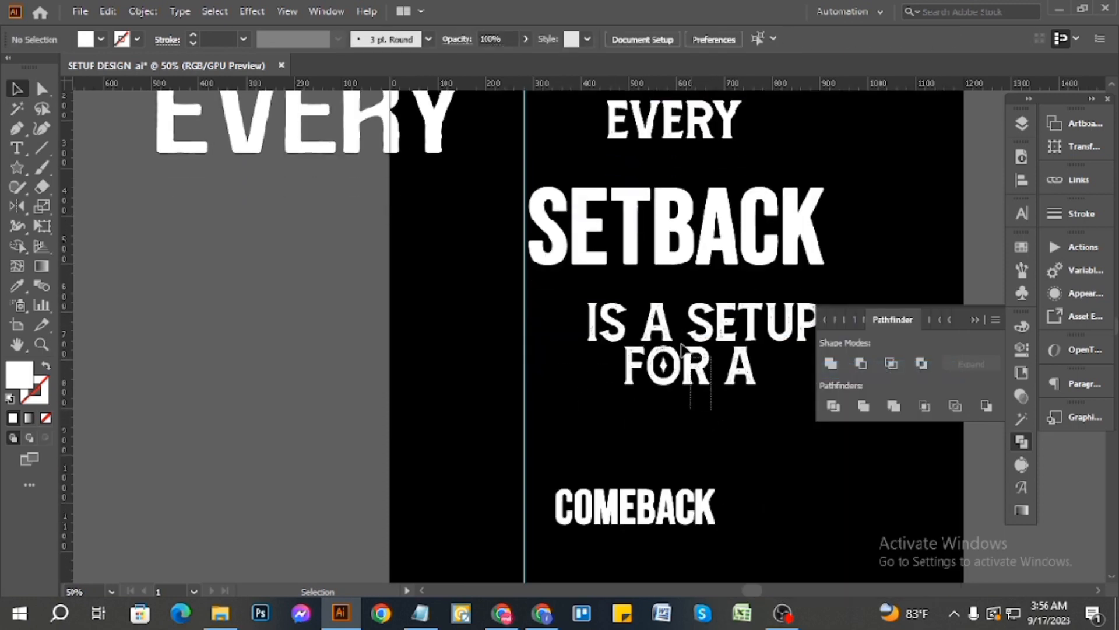
pyautogui.click(676, 327)
pyautogui.rightClick(673, 326)
pyautogui.click(771, 373)
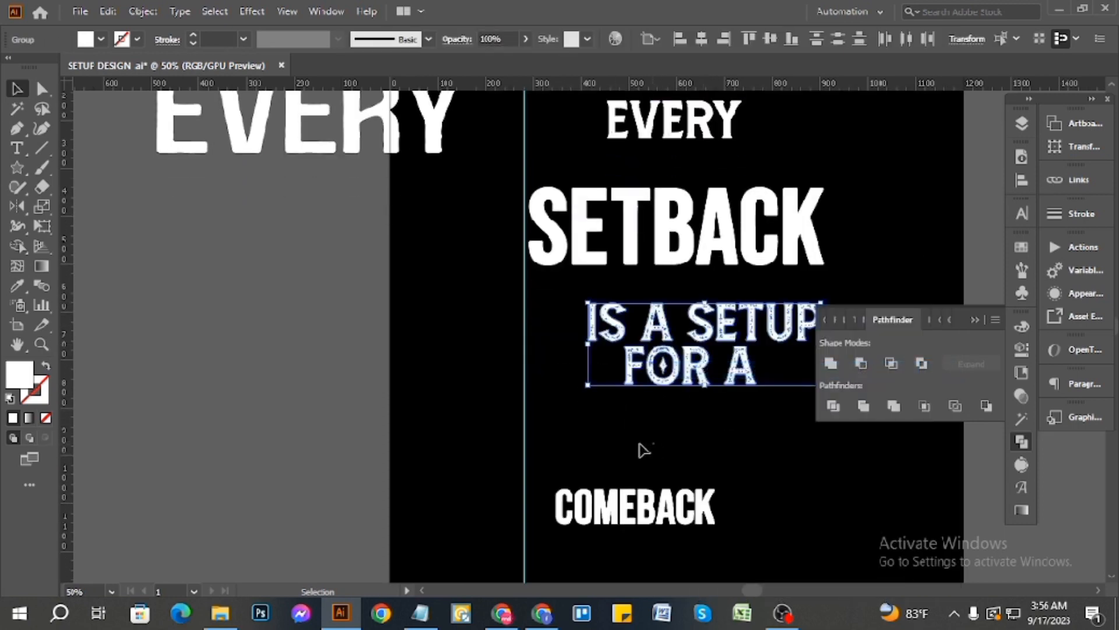
pyautogui.click(594, 448)
# - Center the new "Every" horizontally on the artboard and enlarge it to the width of "Setback"
pyautogui.scroll(-3, 589, 446)
pyautogui.scroll(4, 670, 294)
pyautogui.scroll(-3, 574, 460)
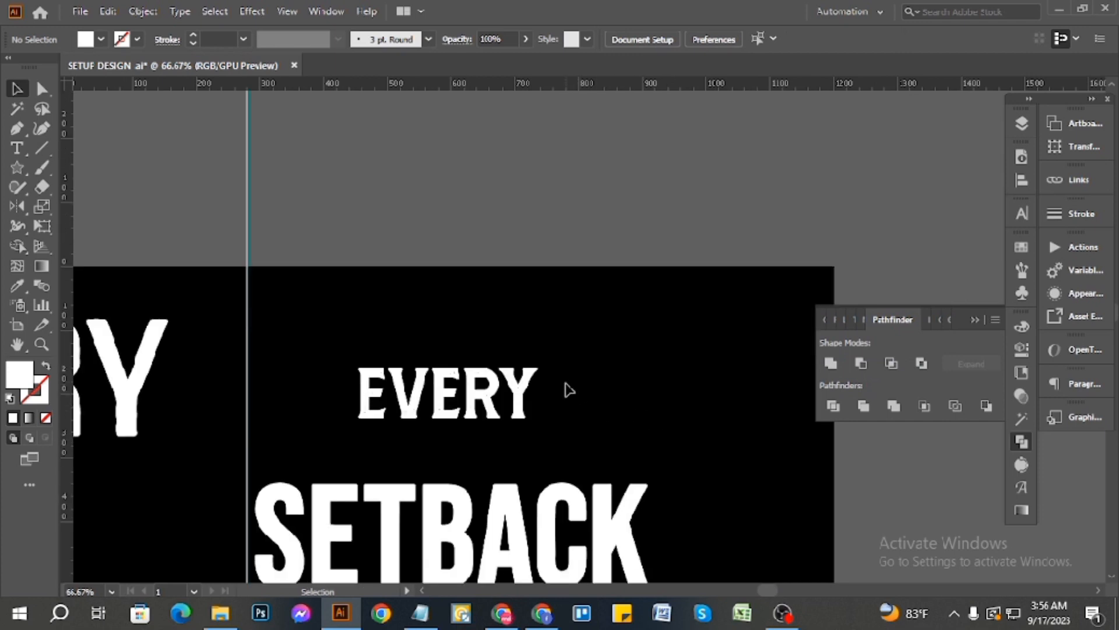
pyautogui.click(508, 400)
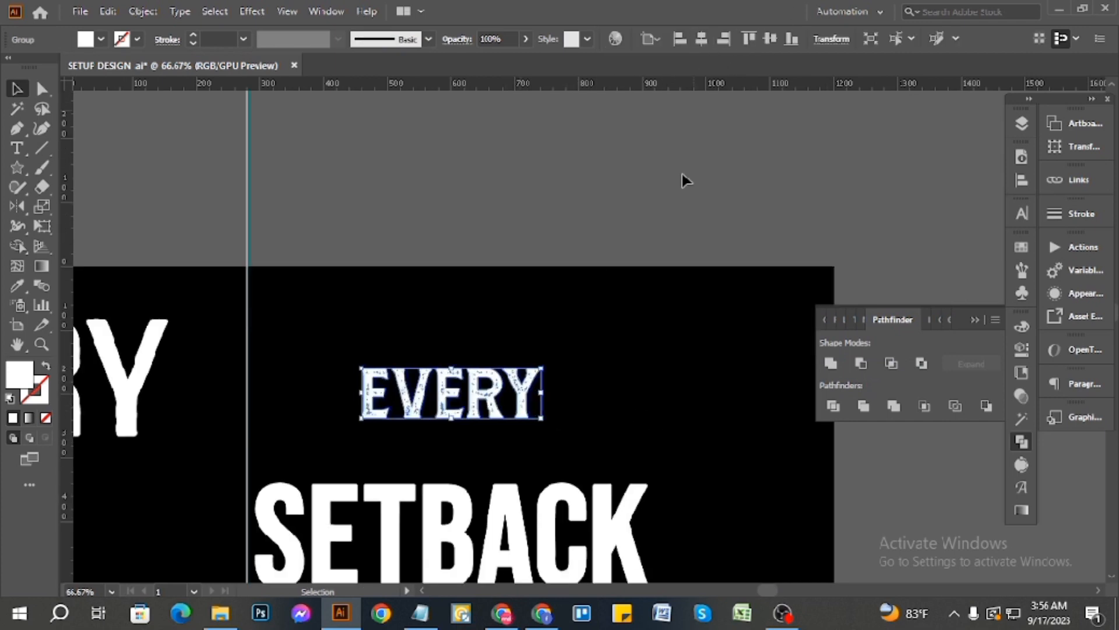
pyautogui.scroll(-3, 683, 175)
pyautogui.moveTo(542, 300); pyautogui.dragTo(648, 331)
pyautogui.click(719, 335)
# - Reduce the height of the enlarged "Every" from its top edge while keeping its width, and deselect it
pyautogui.click(556, 308)
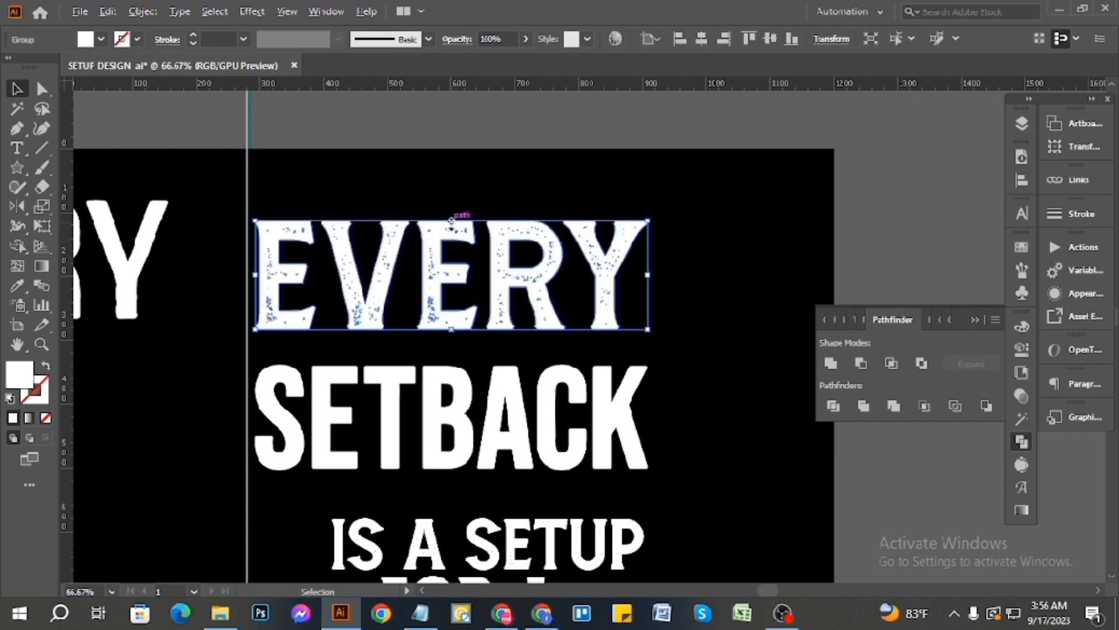
pyautogui.moveTo(452, 223); pyautogui.dragTo(458, 238)
pyautogui.click(646, 327)
pyautogui.scroll(-4, 647, 326)
pyautogui.scroll(3, 633, 341)
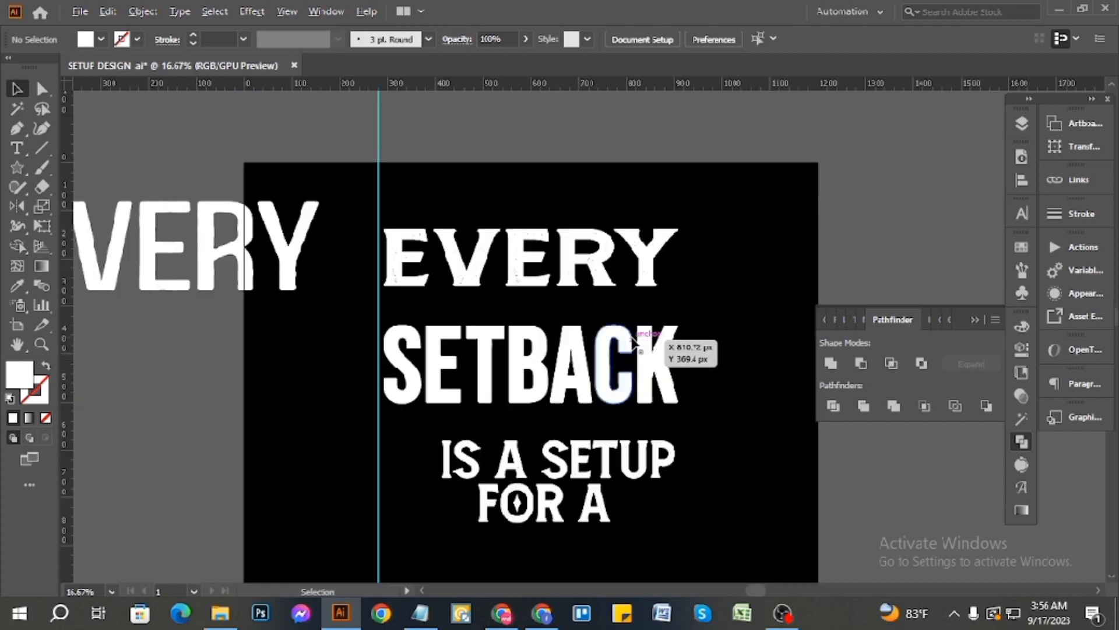
# - Scale down "Every" and place it close above "Setback", keeping it centered over the word
pyautogui.click(670, 275)
pyautogui.moveTo(672, 236); pyautogui.dragTo(625, 330)
pyautogui.click(702, 295)
pyautogui.scroll(2, 580, 296)
pyautogui.scroll(-1, 657, 294)
pyautogui.scroll(1, 659, 299)
pyautogui.click(746, 271)
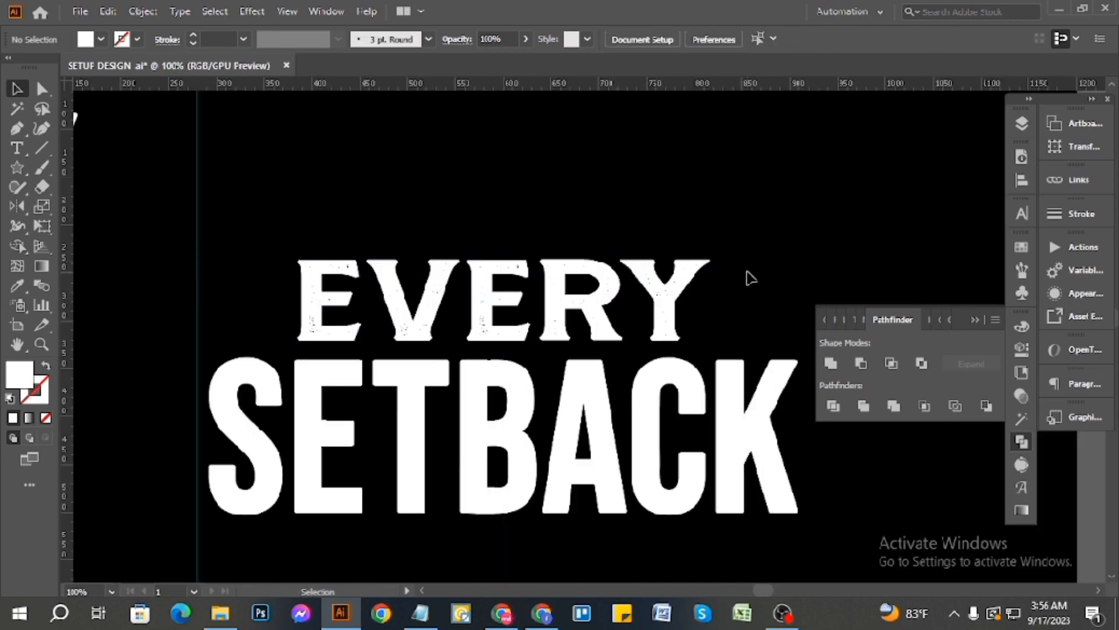
# - Add a second vertical guide on the artboard to the right of "Setback"
pyautogui.scroll(-3, 703, 291)
pyautogui.scroll(2, 721, 342)
pyautogui.scroll(-2, 140, 331)
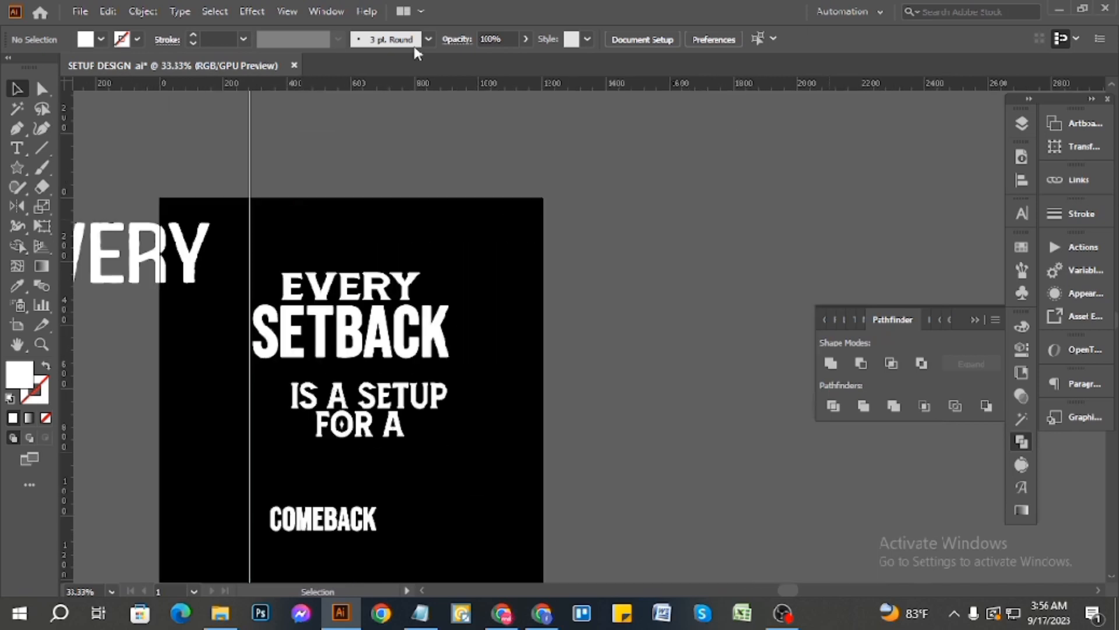
pyautogui.moveTo(69, 318); pyautogui.dragTo(609, 359)
pyautogui.scroll(4, 455, 347)
pyautogui.scroll(-6, 613, 360)
pyautogui.scroll(1, 611, 354)
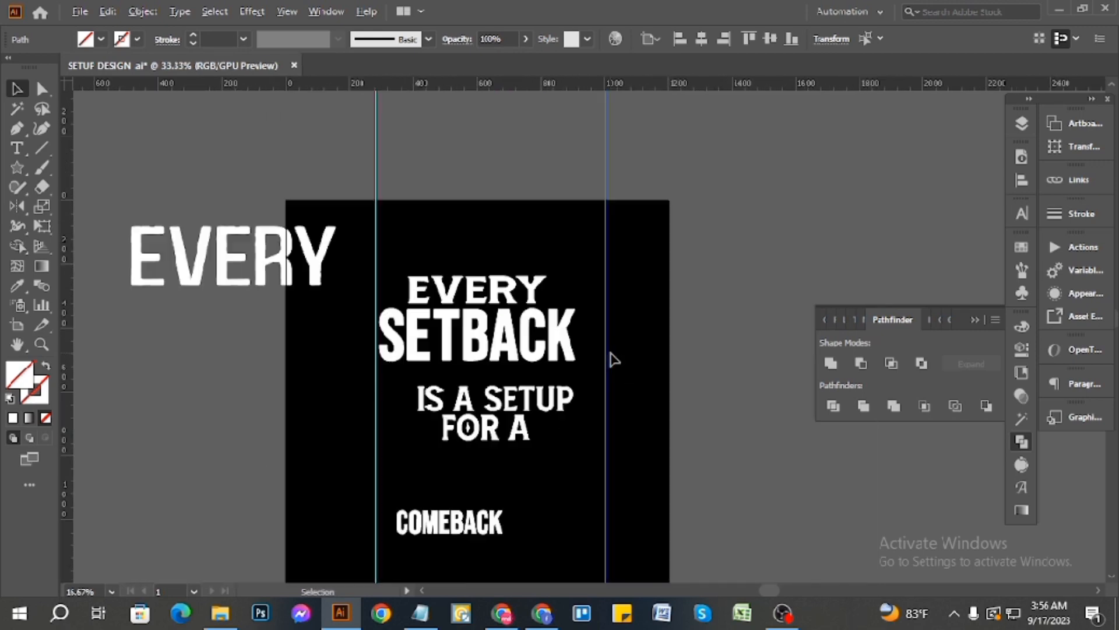
# - Move the left vertical guide slightly outward, to about 220 px, and deselect it
pyautogui.click(375, 232)
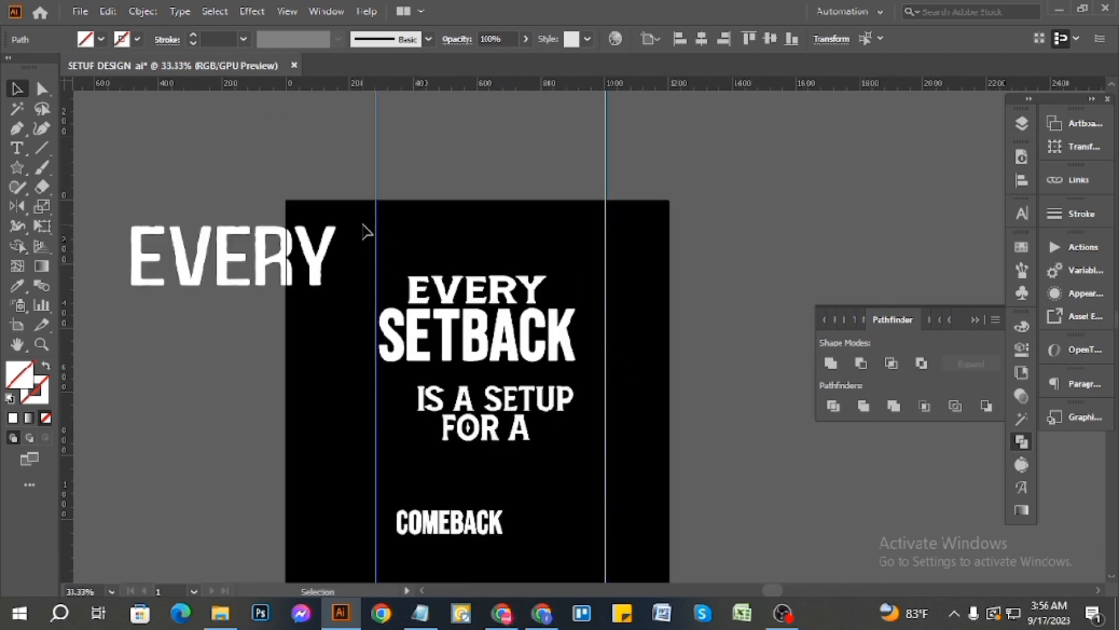
pyautogui.moveTo(374, 240); pyautogui.dragTo(356, 239)
pyautogui.click(621, 267)
# - Center the two vertical guides as a group on the artboard and lock them
pyautogui.scroll(3, 717, 197)
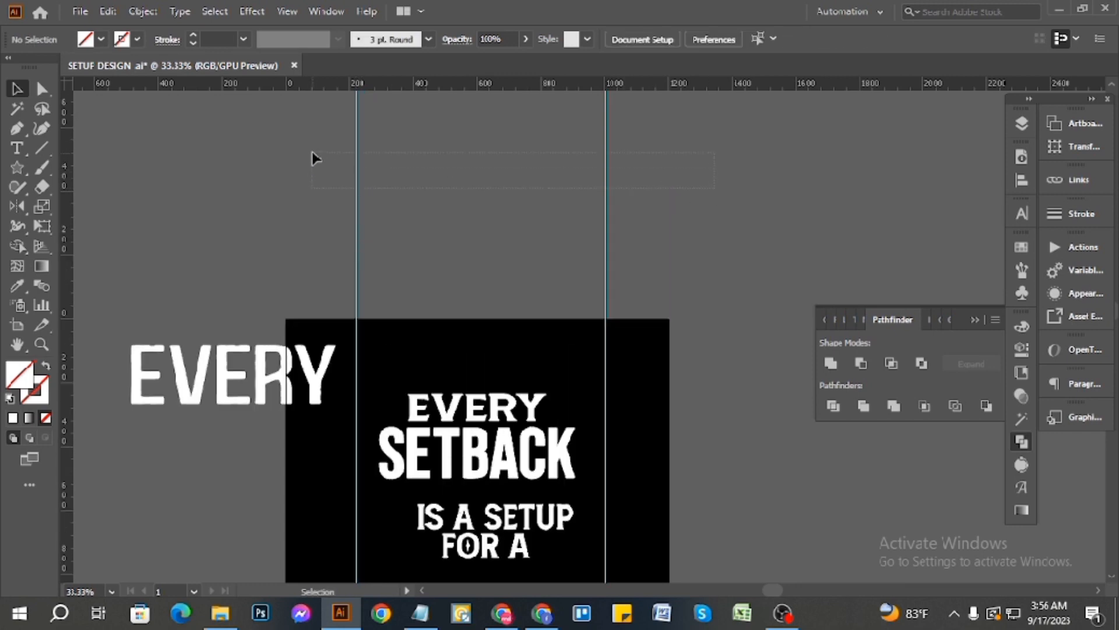
pyautogui.moveTo(312, 158); pyautogui.dragTo(313, 158)
pyautogui.click(703, 39)
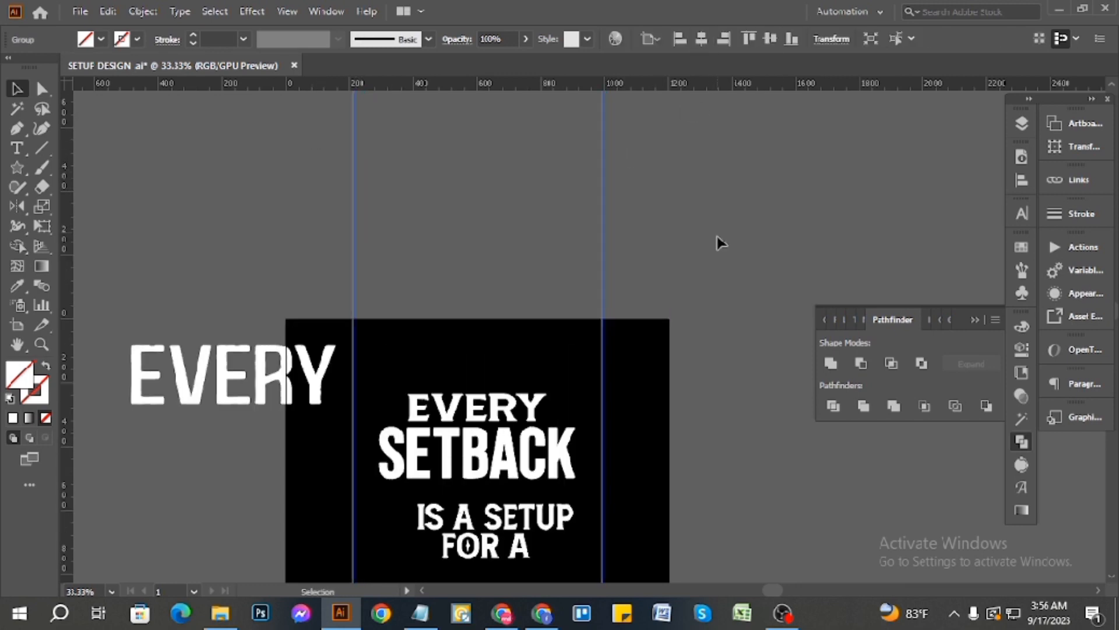
pyautogui.click(720, 242)
pyautogui.click(603, 266)
pyautogui.hotkey('ctrl', '2')
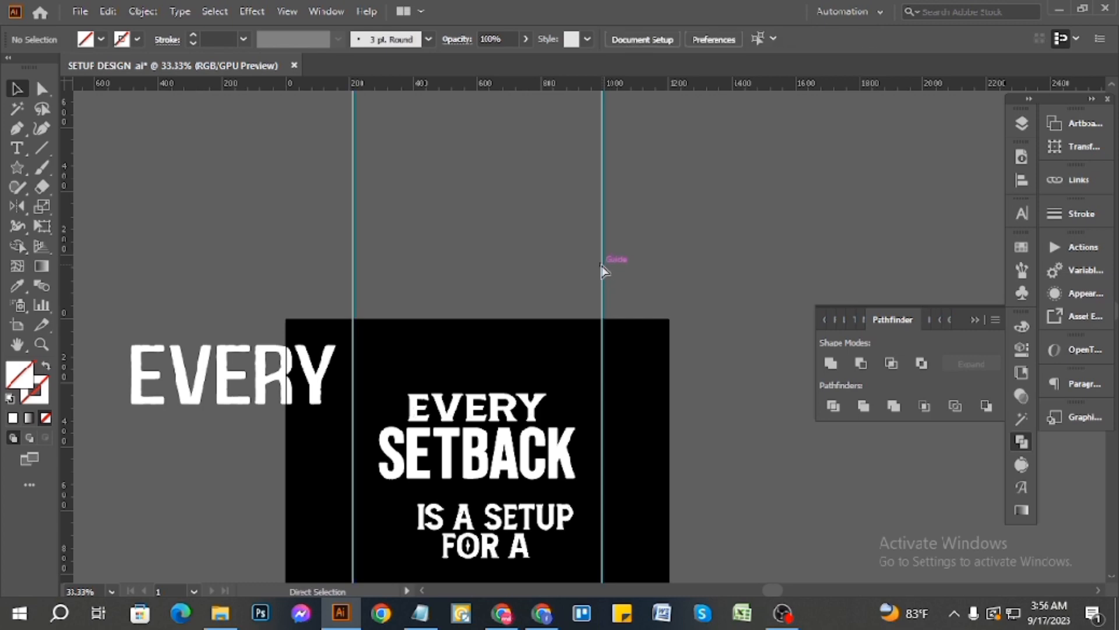
# - Move "Every" up, center it horizontally on the artboard and enlarge it slightly
pyautogui.scroll(-3, 637, 275)
pyautogui.scroll(4, 502, 396)
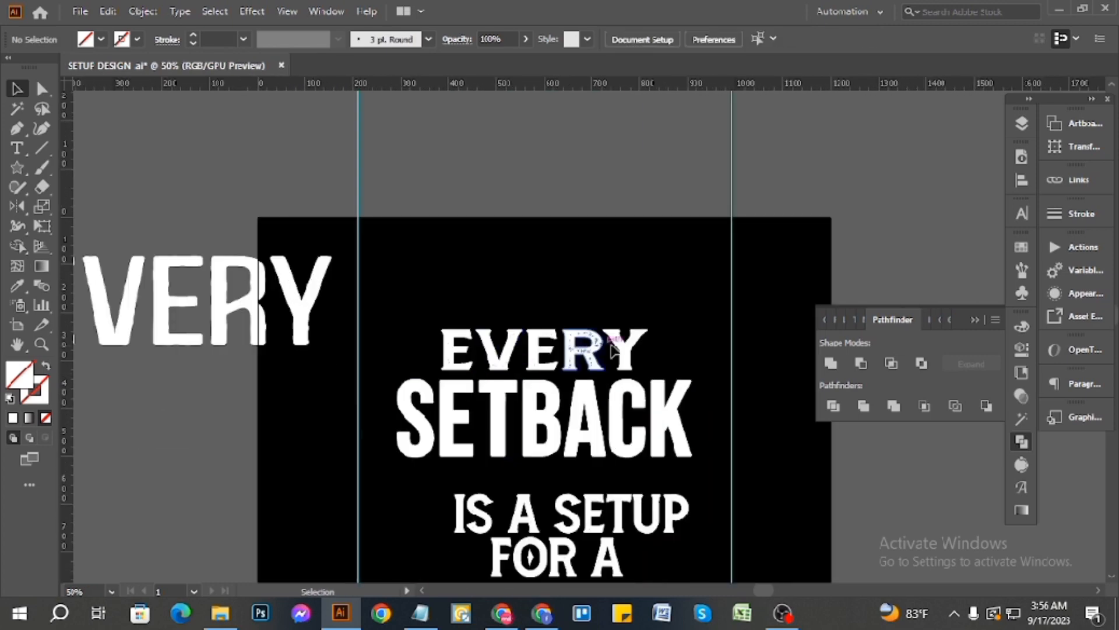
pyautogui.moveTo(592, 358); pyautogui.dragTo(592, 329)
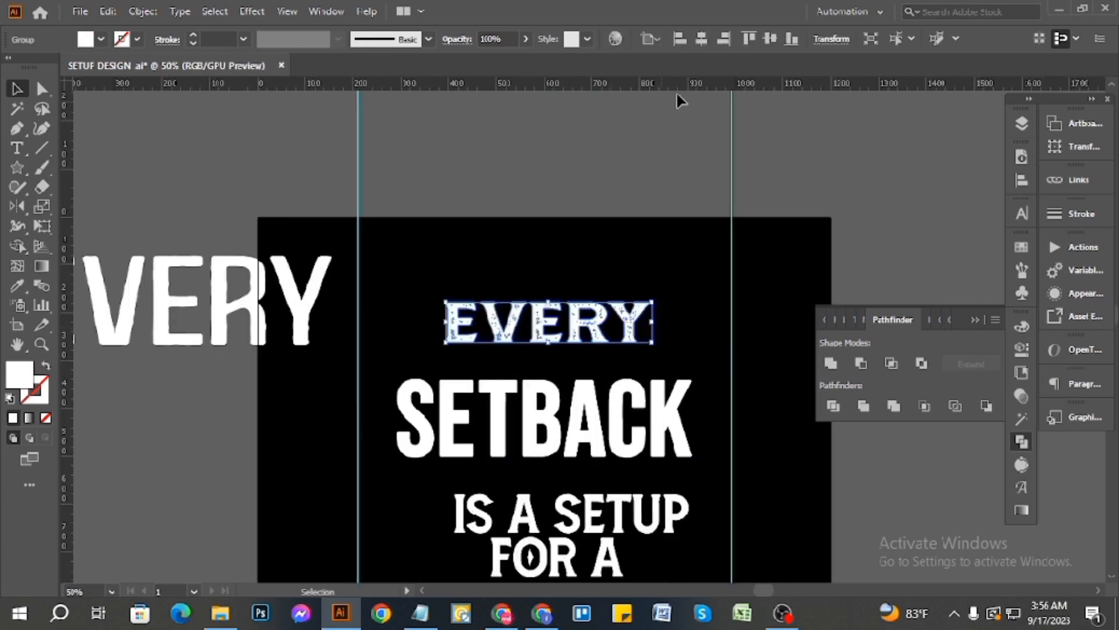
pyautogui.click(703, 39)
pyautogui.scroll(-3, 675, 320)
pyautogui.moveTo(649, 264)
pyautogui.mouseDown()
pyautogui.moveTo(723, 274)
pyautogui.moveTo(658, 266)
pyautogui.mouseUp()
# - Enlarge "Setback" to span the two vertical guides and move it up closer beneath "Every"
pyautogui.click(671, 344)
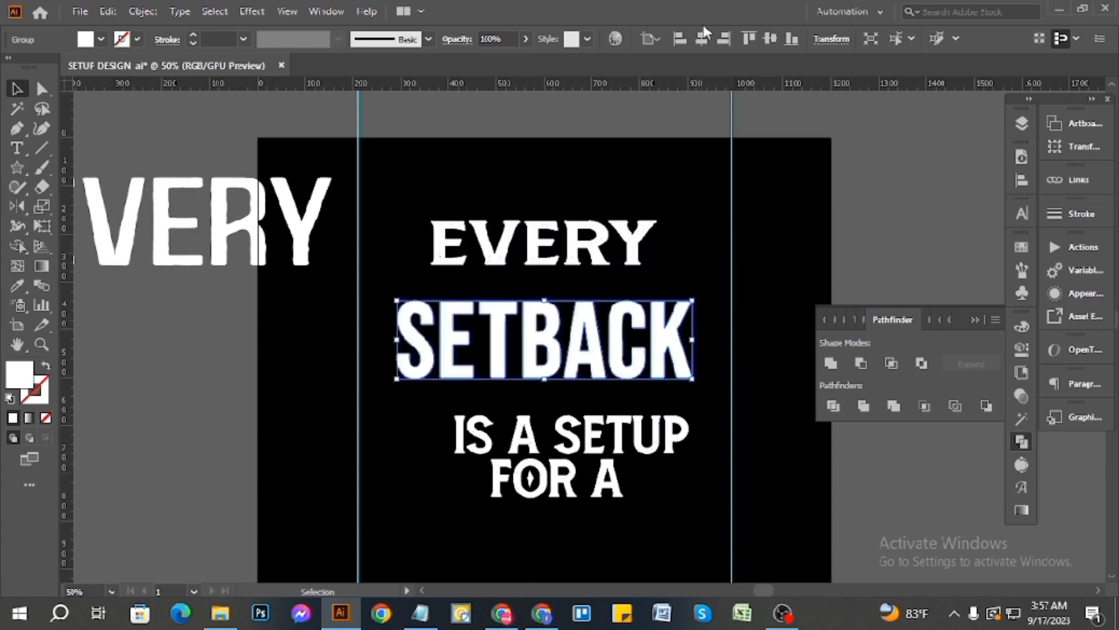
pyautogui.scroll(-3, 693, 212)
pyautogui.moveTo(693, 300); pyautogui.dragTo(728, 371)
pyautogui.click(727, 372)
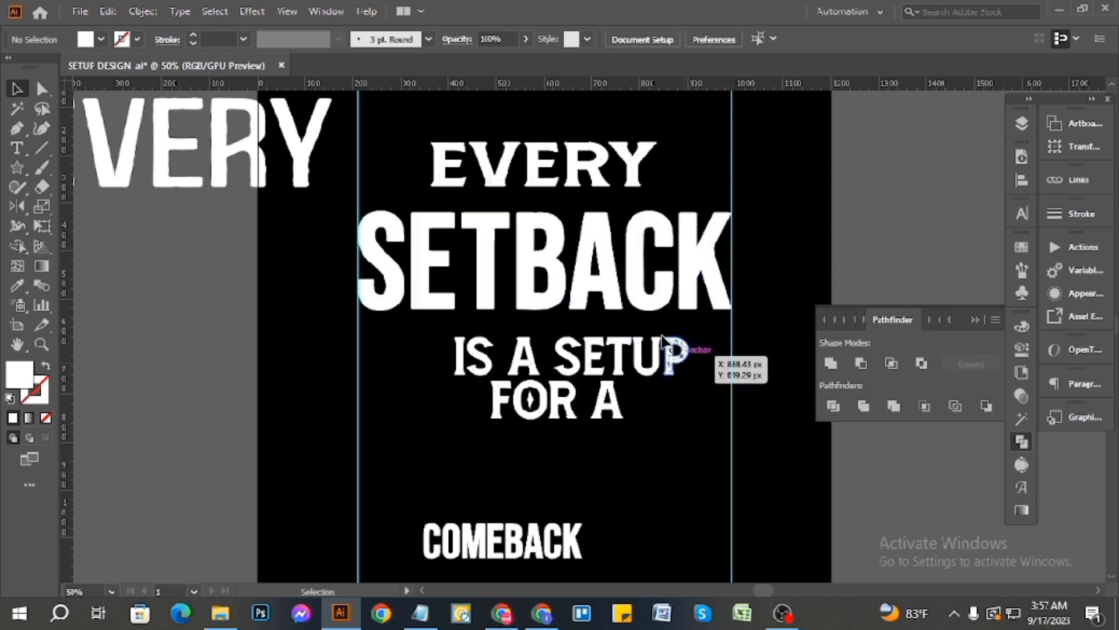
pyautogui.scroll(2, 656, 329)
pyautogui.scroll(-2, 655, 330)
pyautogui.scroll(1, 640, 320)
pyautogui.click(622, 318)
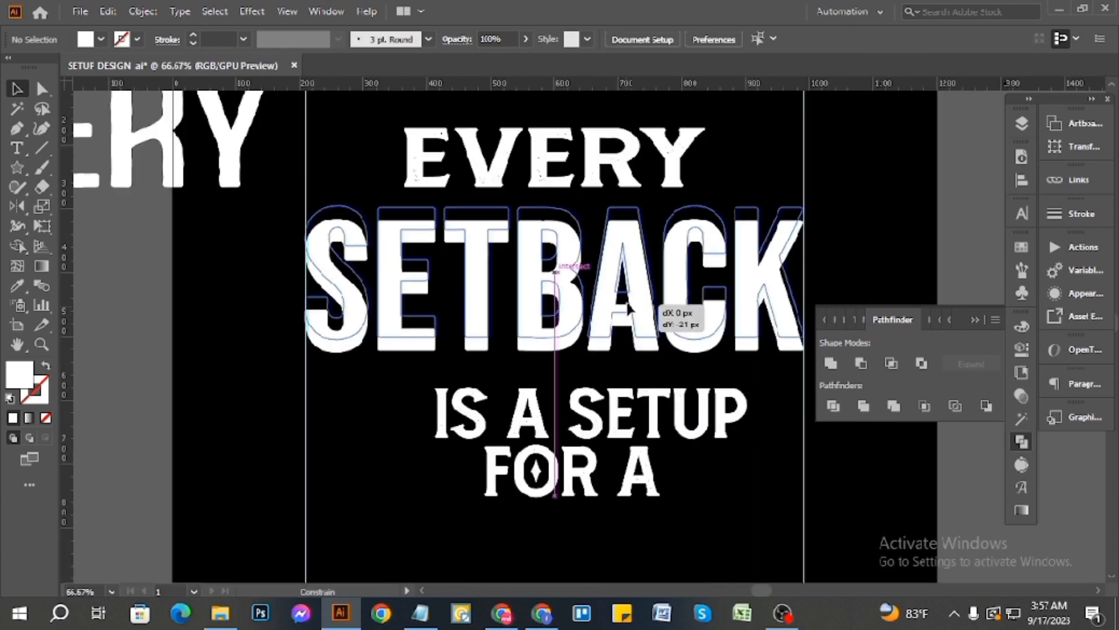
pyautogui.click(632, 357)
# - Center "is a Setup" horizontally on the artboard and enlarge it to span the two vertical guides
pyautogui.scroll(-5, 641, 463)
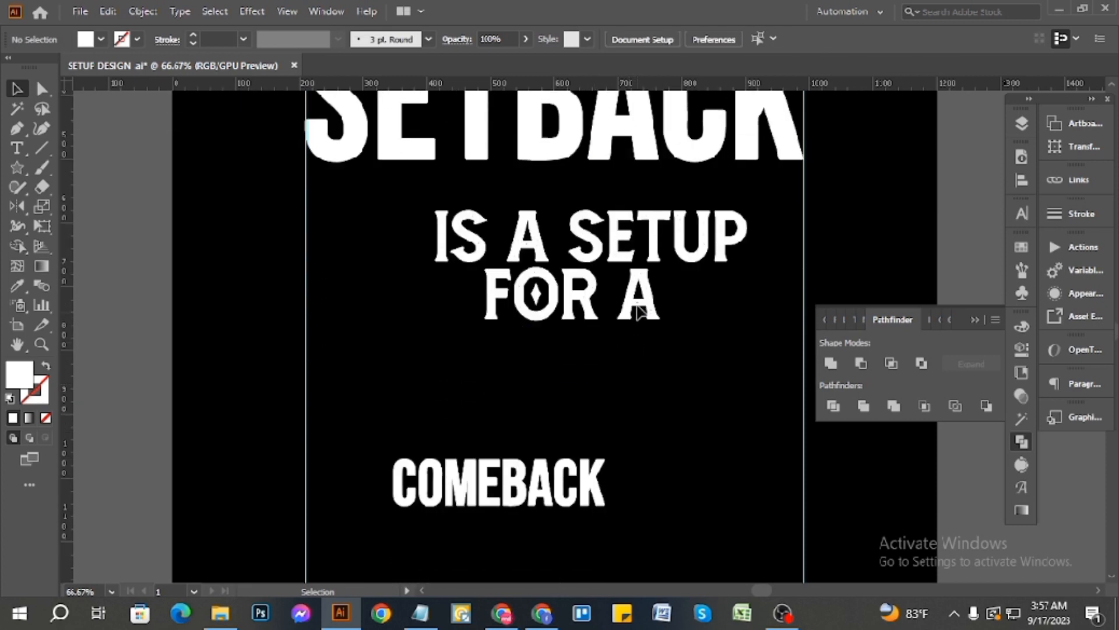
pyautogui.click(656, 257)
pyautogui.click(698, 42)
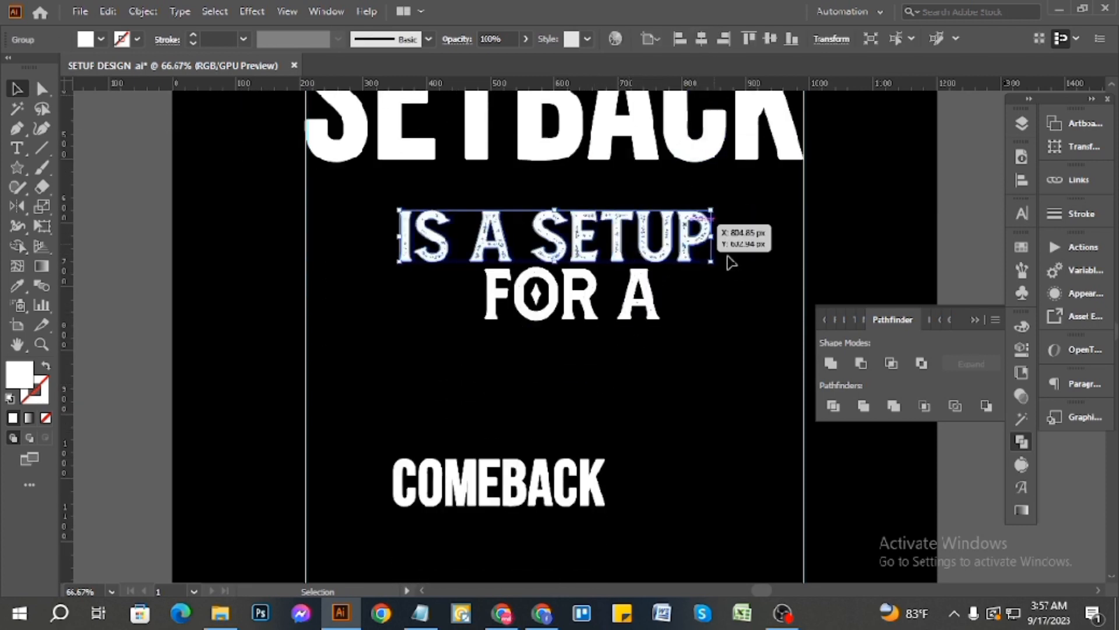
pyautogui.moveTo(715, 260); pyautogui.dragTo(802, 348)
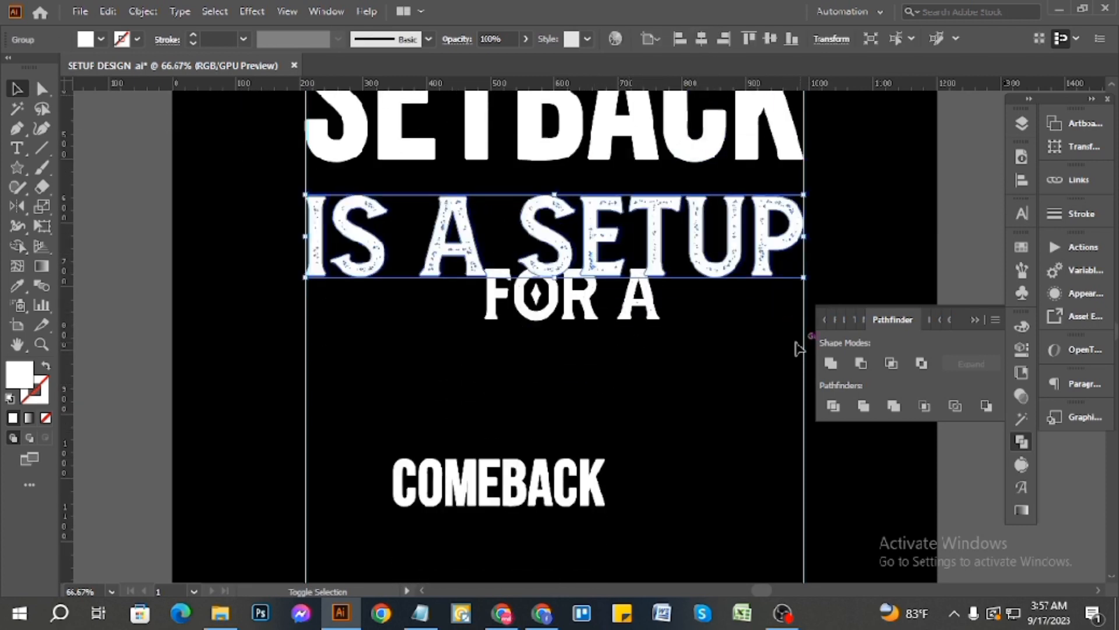
# - Move "is a Setup" up so it sits closely beneath "Setback", and deselect it
pyautogui.click(707, 295)
pyautogui.hotkey('ctrl', '=')
pyautogui.moveTo(634, 243); pyautogui.dragTo(636, 213)
pyautogui.moveTo(494, 156); pyautogui.dragTo(492, 166)
pyautogui.click(328, 328)
pyautogui.scroll(-3, 618, 352)
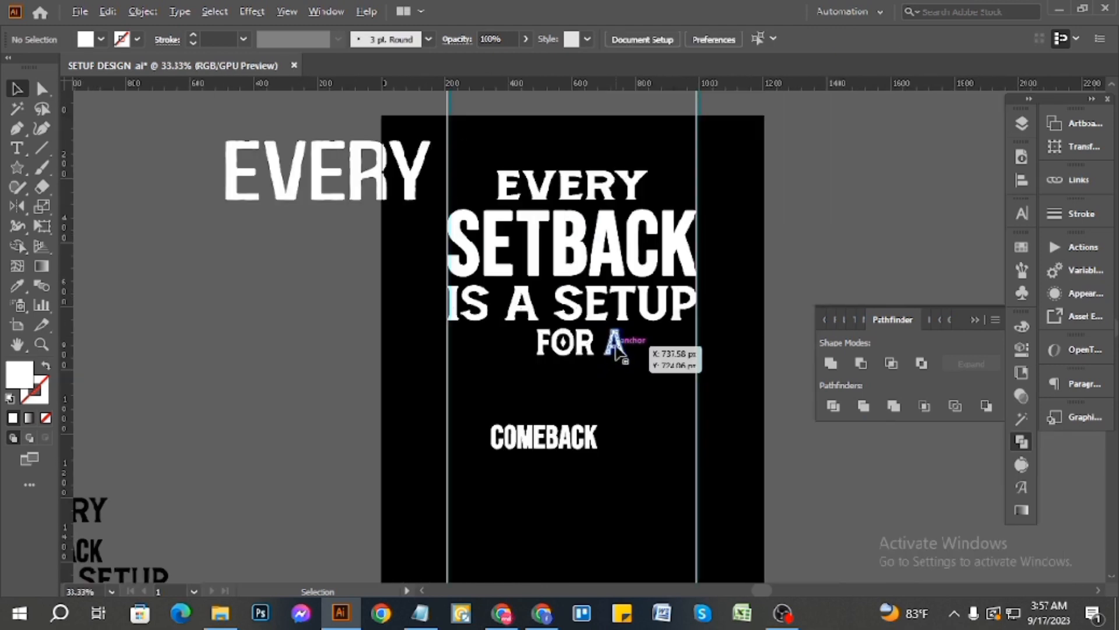
# - Enlarge "For A" proportionally and reduce its height from the top edge while keeping its width
pyautogui.scroll(2, 623, 352)
pyautogui.click(616, 352)
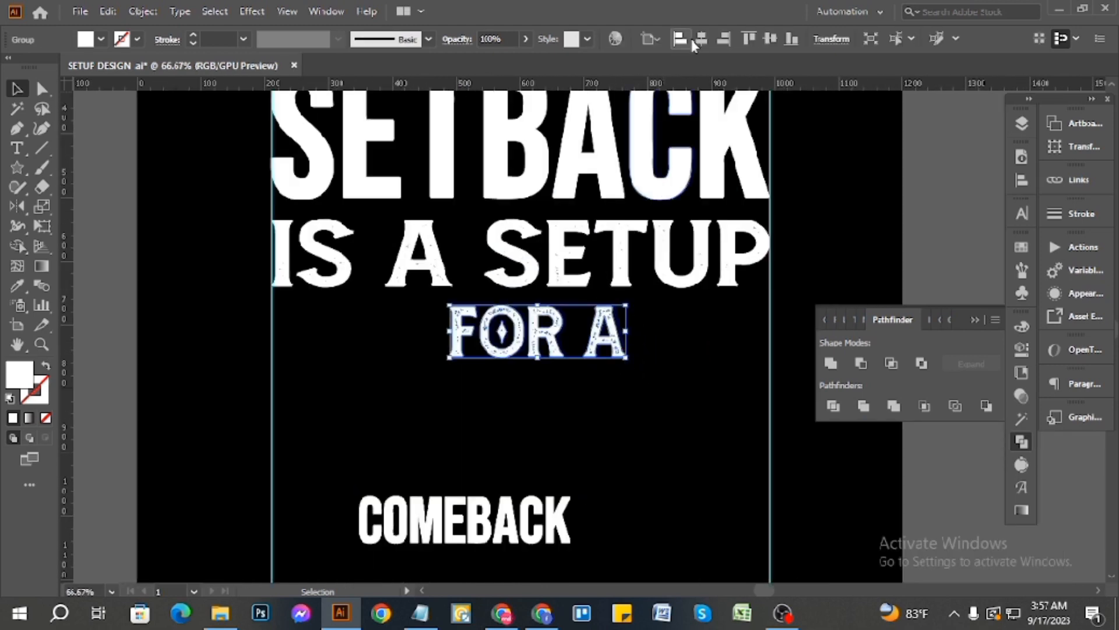
pyautogui.scroll(-2, 670, 279)
pyautogui.moveTo(626, 296); pyautogui.dragTo(624, 333)
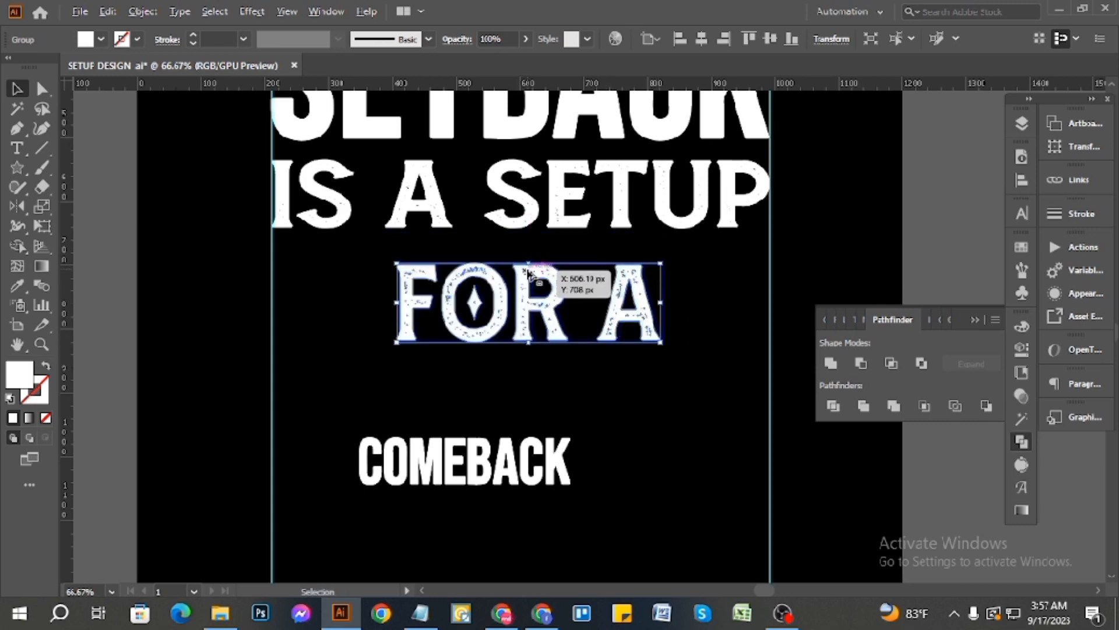
pyautogui.moveTo(528, 265); pyautogui.dragTo(539, 273)
pyautogui.click(569, 355)
# - Center "For A" horizontally on the artboard and move it up beneath "is a Setup"
pyautogui.click(559, 308)
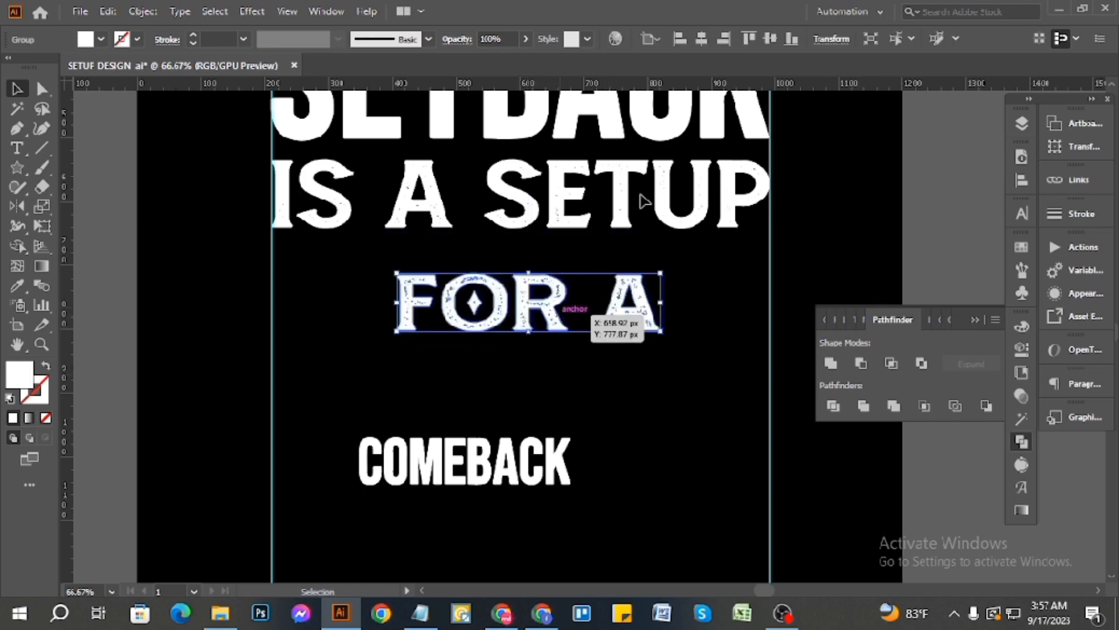
pyautogui.click(702, 38)
pyautogui.click(568, 375)
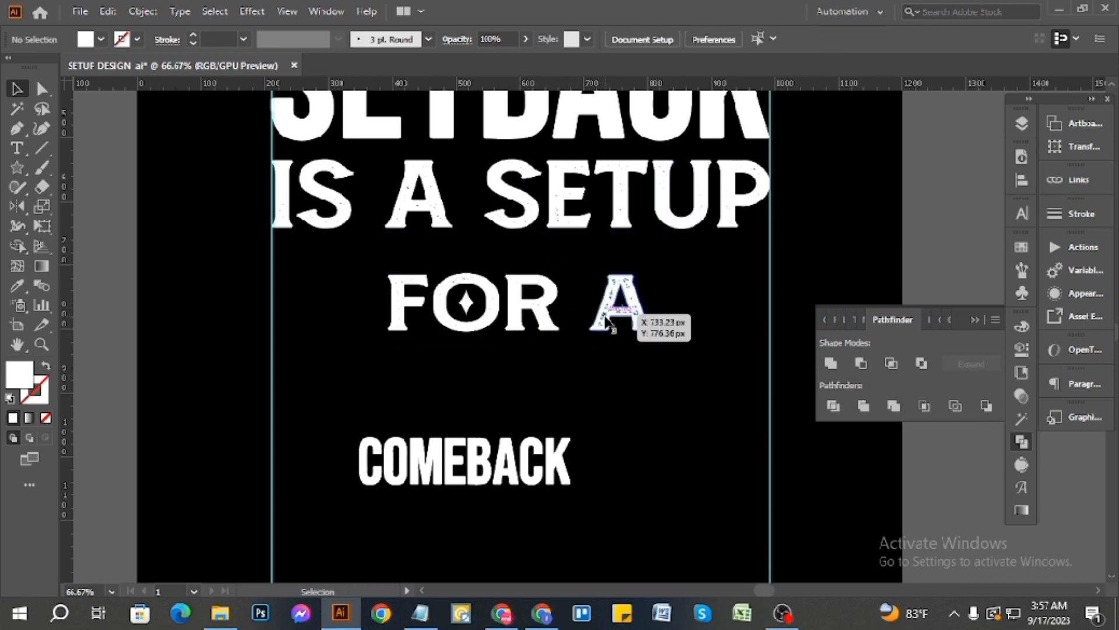
pyautogui.moveTo(610, 319); pyautogui.dragTo(619, 292)
pyautogui.click(619, 389)
# - Place "Comeback" directly beneath "For A" and enlarge it to span the two vertical guides
pyautogui.scroll(-3, 621, 390)
pyautogui.scroll(-2, 636, 414)
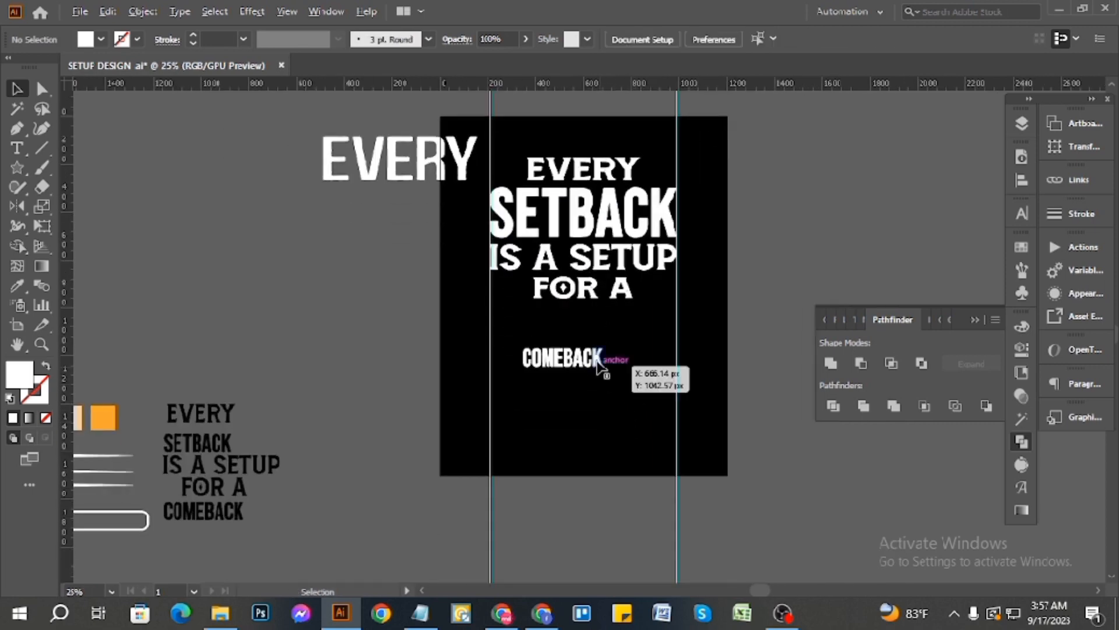
pyautogui.scroll(2, 598, 358)
pyautogui.moveTo(596, 360); pyautogui.dragTo(758, 395)
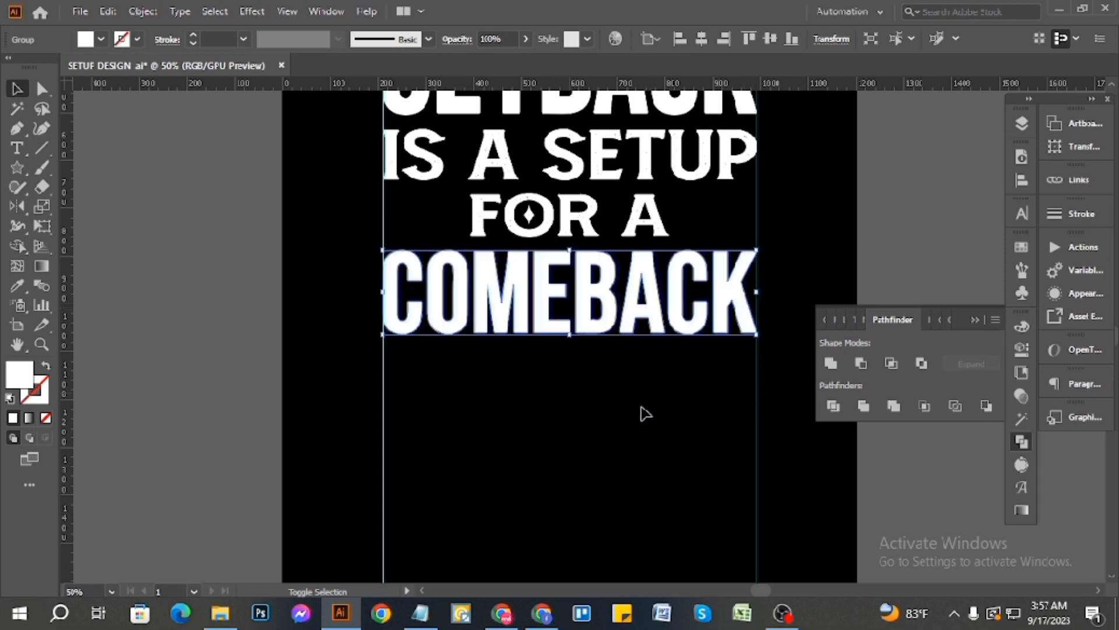
pyautogui.click(642, 412)
pyautogui.scroll(4, 755, 312)
pyautogui.click(755, 313)
pyautogui.scroll(4, 813, 309)
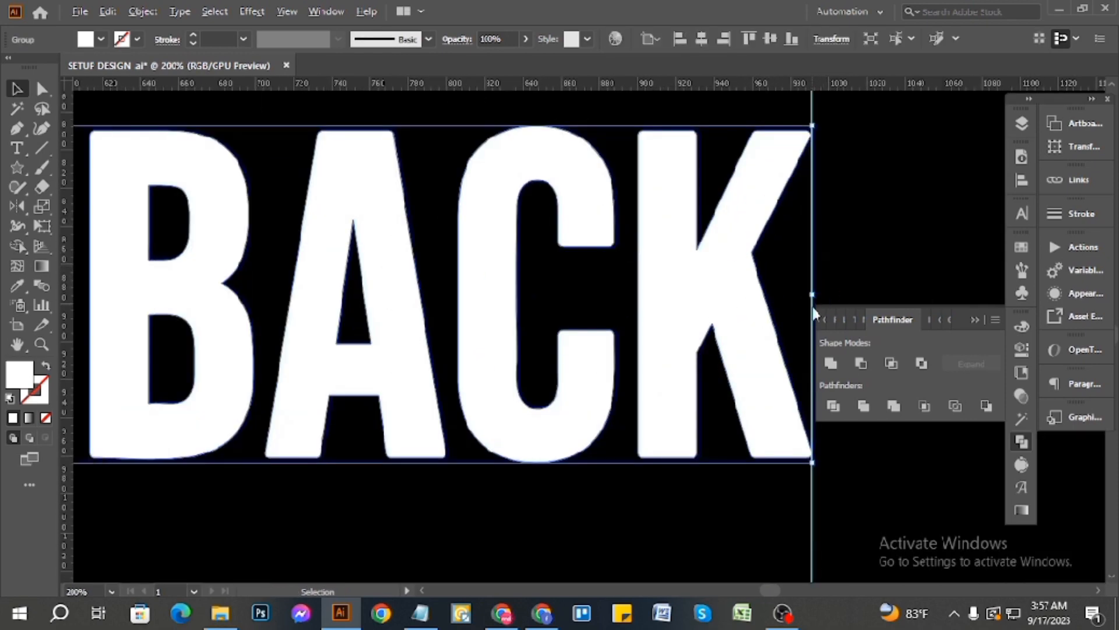
pyautogui.scroll(-3, 815, 297)
pyautogui.scroll(-4, 845, 311)
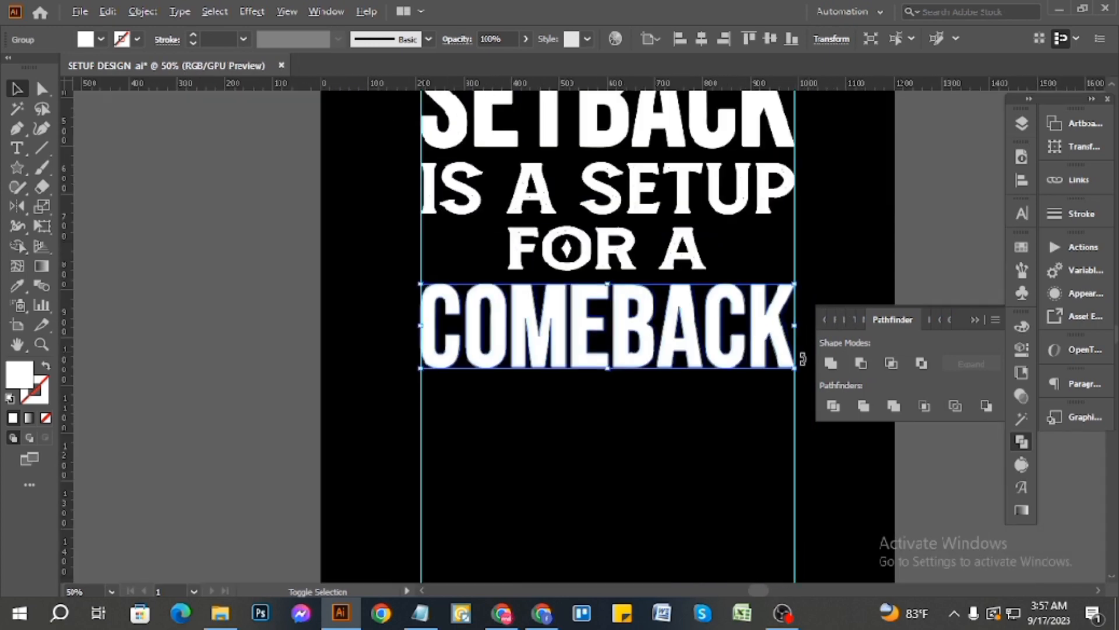
pyautogui.click(712, 405)
# - Examine the spacing and alignment of the five stacked text lines on the artboard
pyautogui.scroll(3, 699, 295)
pyautogui.scroll(-4, 723, 326)
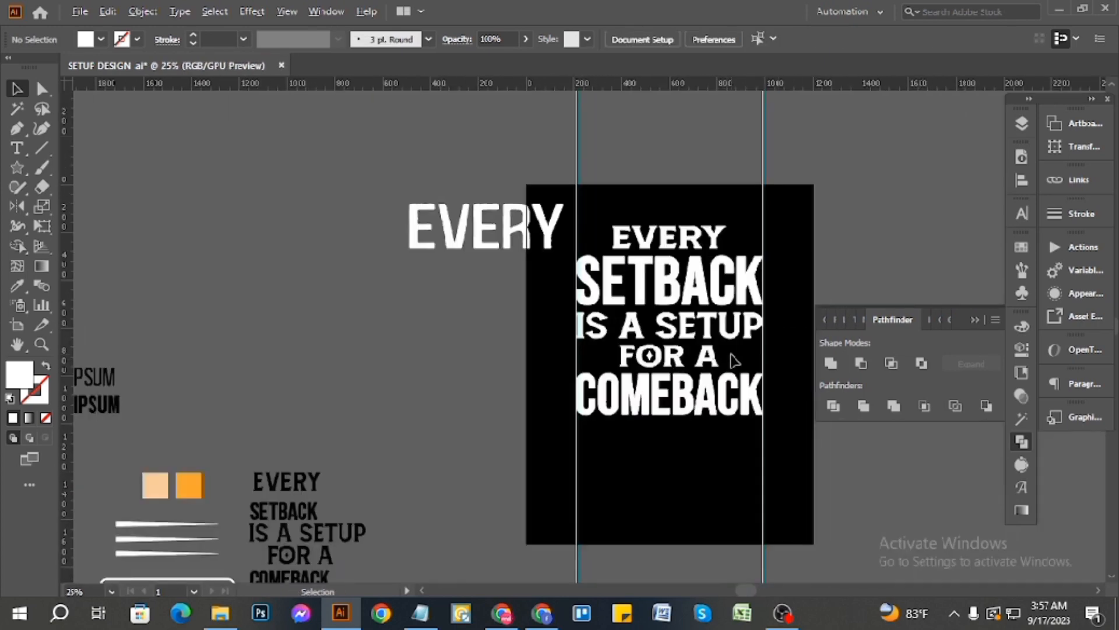
pyautogui.scroll(3, 741, 338)
pyautogui.scroll(-1, 775, 327)
pyautogui.scroll(-2, 715, 225)
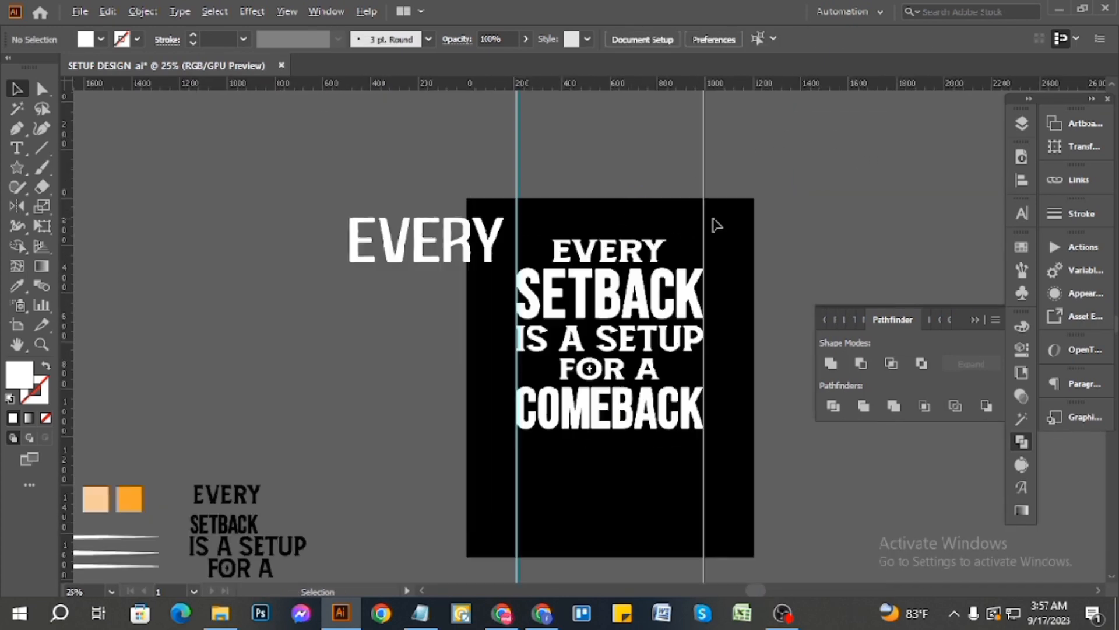
pyautogui.scroll(1, 601, 160)
pyautogui.scroll(-1, 618, 198)
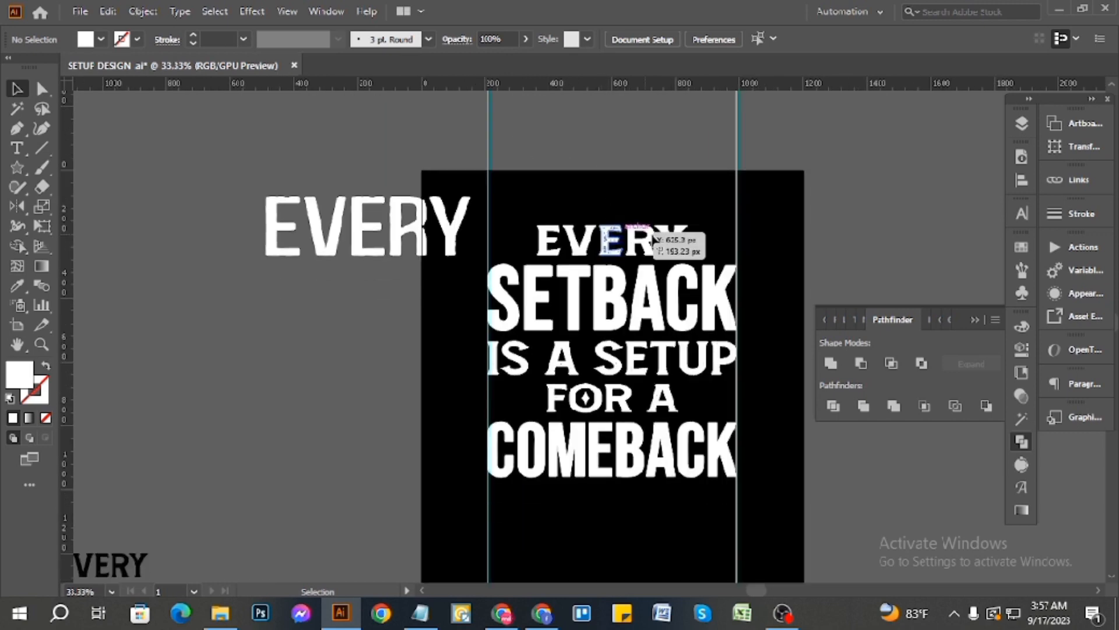
pyautogui.scroll(3, 649, 292)
pyautogui.scroll(-4, 649, 308)
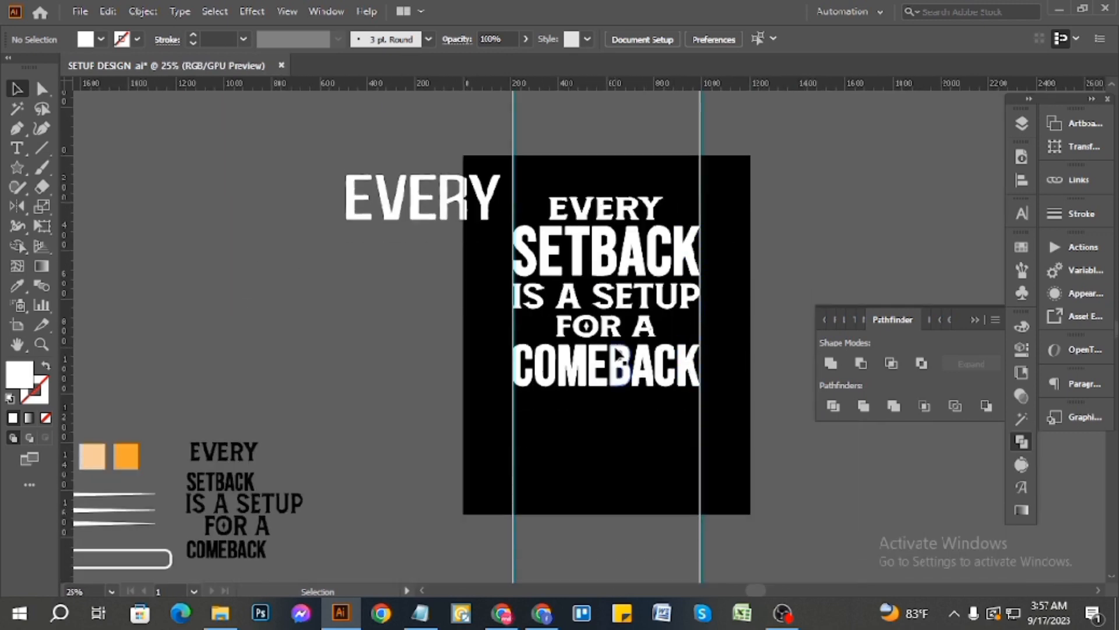
pyautogui.scroll(-2, 616, 268)
pyautogui.scroll(2, 391, 410)
pyautogui.scroll(-1, 449, 316)
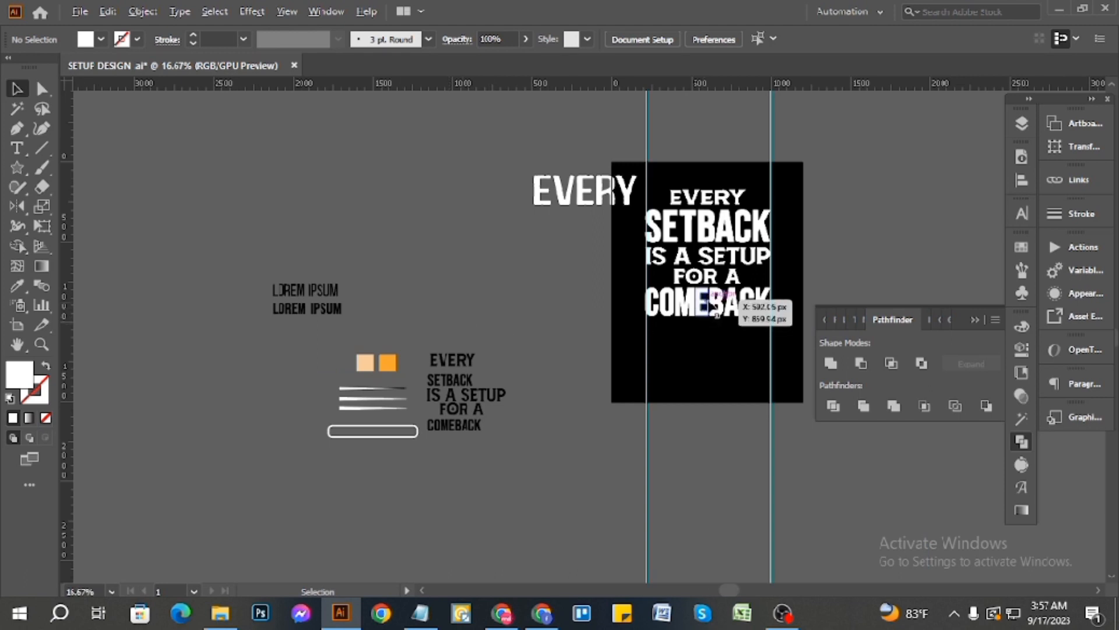
pyautogui.scroll(1, 712, 303)
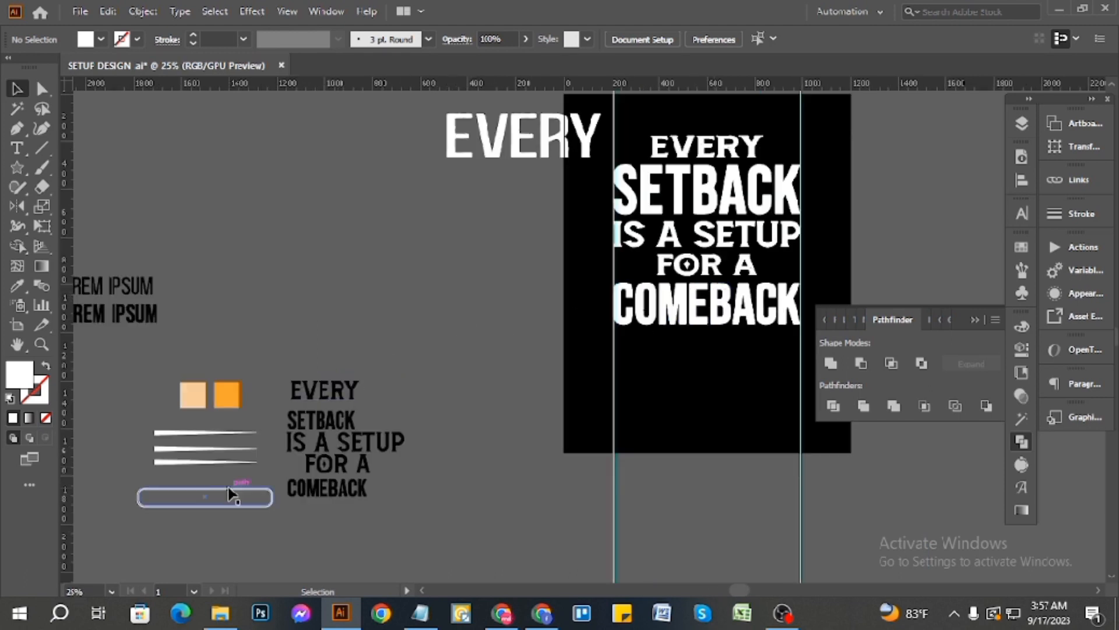
pyautogui.moveTo(229, 486); pyautogui.dragTo(758, 242)
pyautogui.hotkey('ctrl', 'z')
pyautogui.click(335, 309)
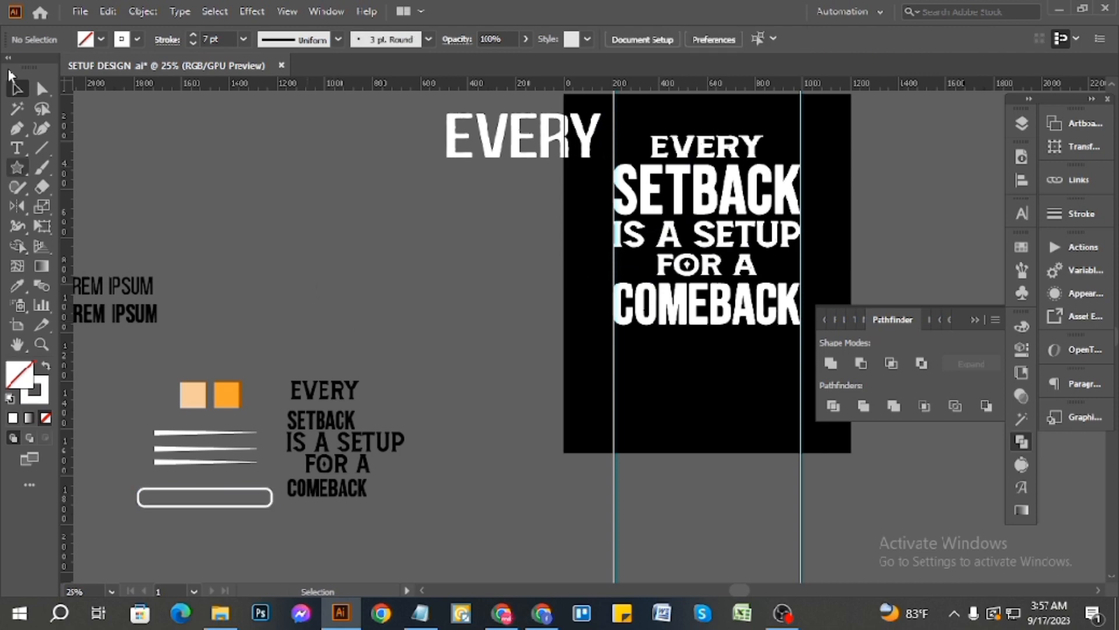
# - Draw an unfilled rectangle with a 7 pt white stroke around "is a Setup", spanning the two vertical guides
pyautogui.rightClick(17, 168)
pyautogui.scroll(3, 895, 203)
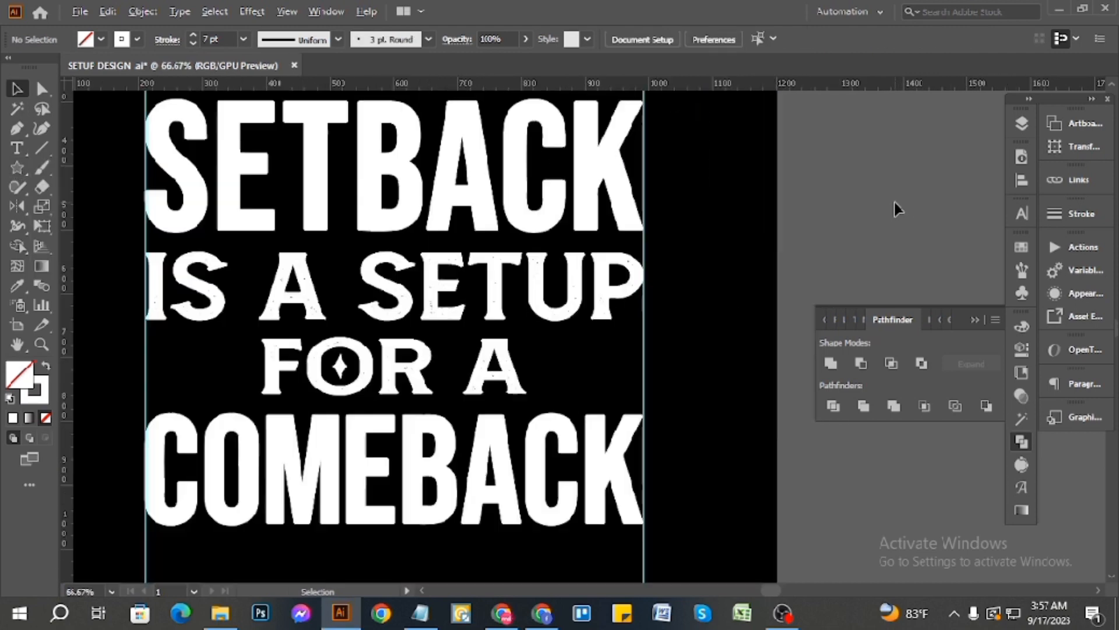
pyautogui.rightClick(16, 185)
pyautogui.rightClick(18, 167)
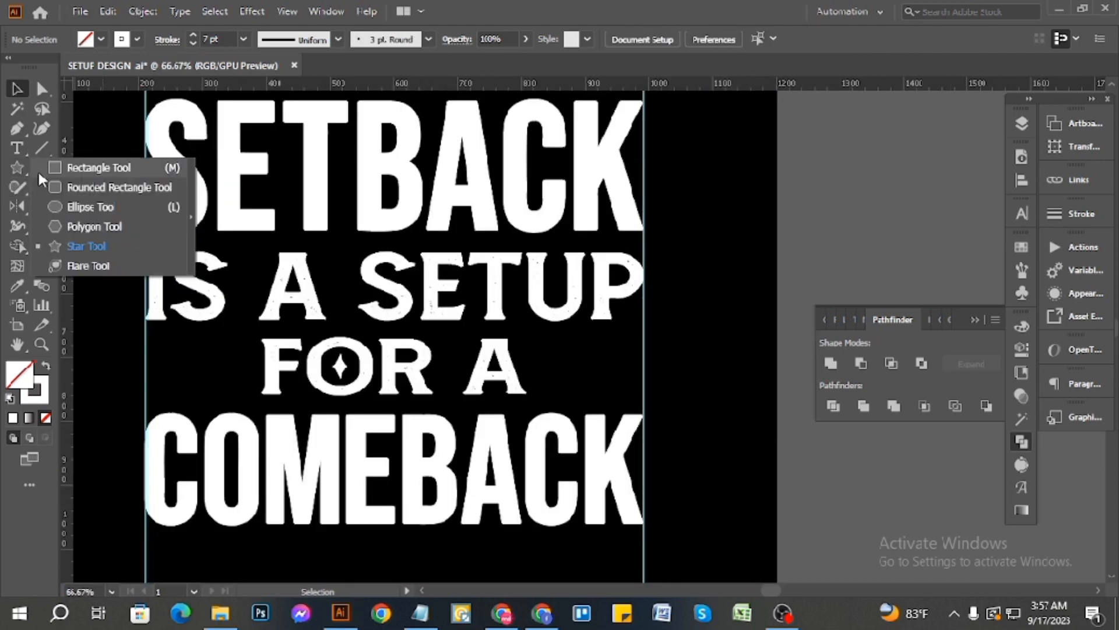
pyautogui.click(98, 168)
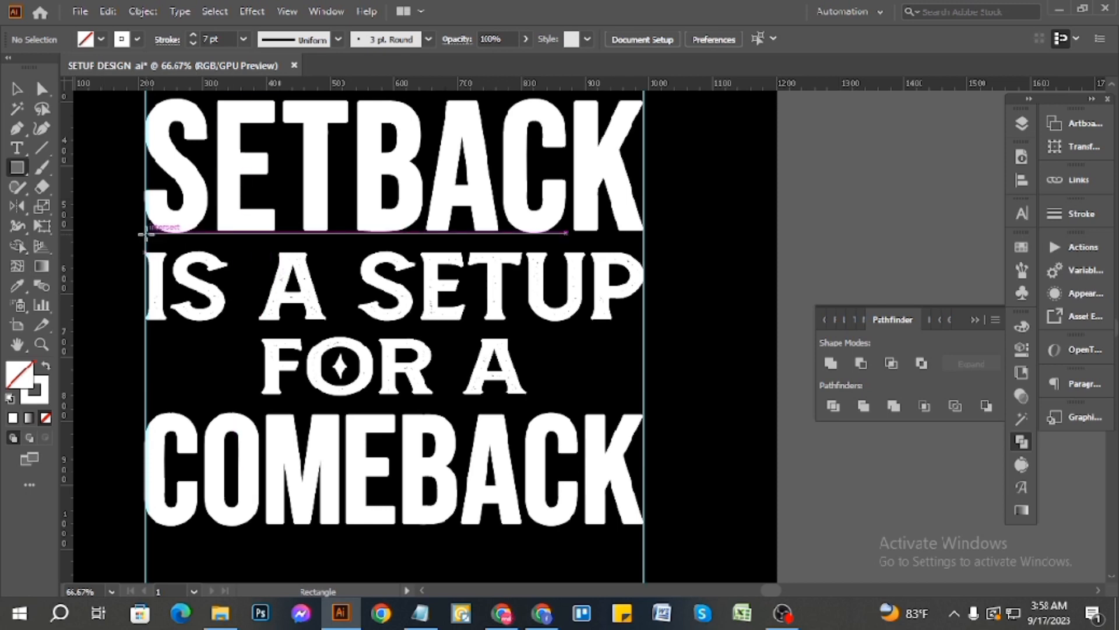
pyautogui.moveTo(146, 234); pyautogui.dragTo(644, 328)
pyautogui.click(10, 92)
pyautogui.hotkey('ctrl', '+')
pyautogui.hotkey('ctrl', '+')
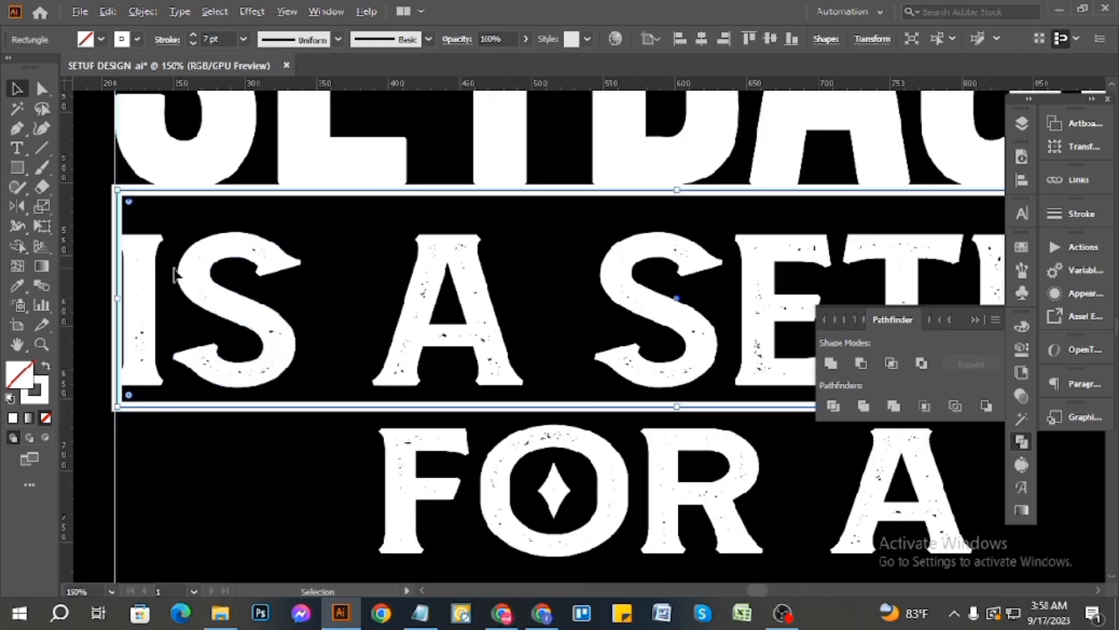
# - Scale "is a Setup" down proportionally around its center so it fits inside the rectangle with a margin at both ends
pyautogui.click(553, 283)
pyautogui.hotkey('ctrl', '-')
pyautogui.hotkey('ctrl', '-')
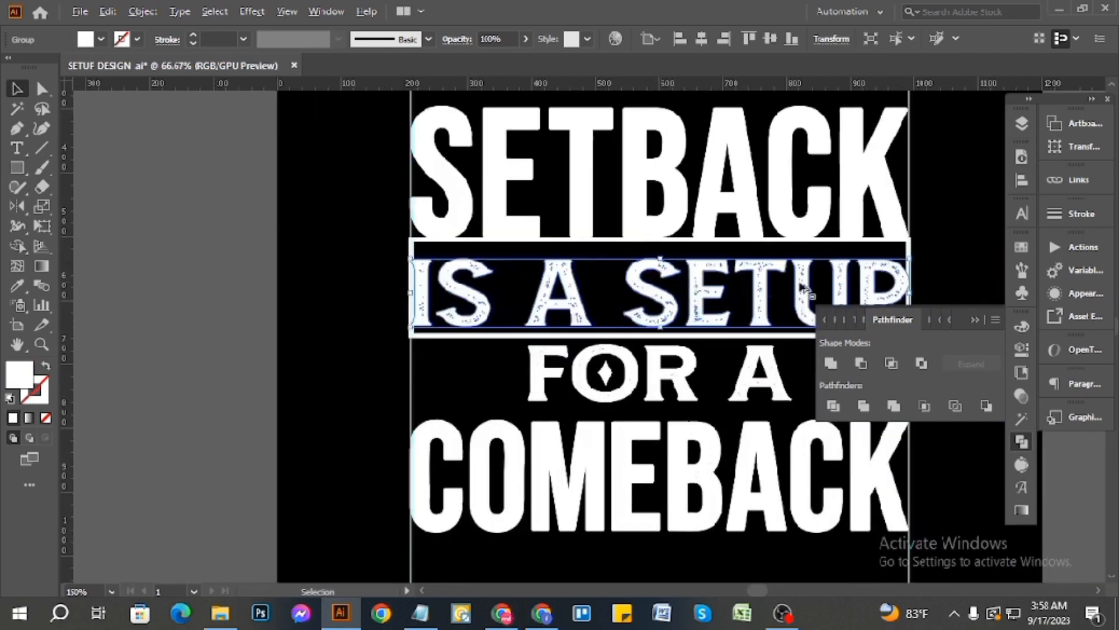
pyautogui.moveTo(909, 259); pyautogui.dragTo(816, 270)
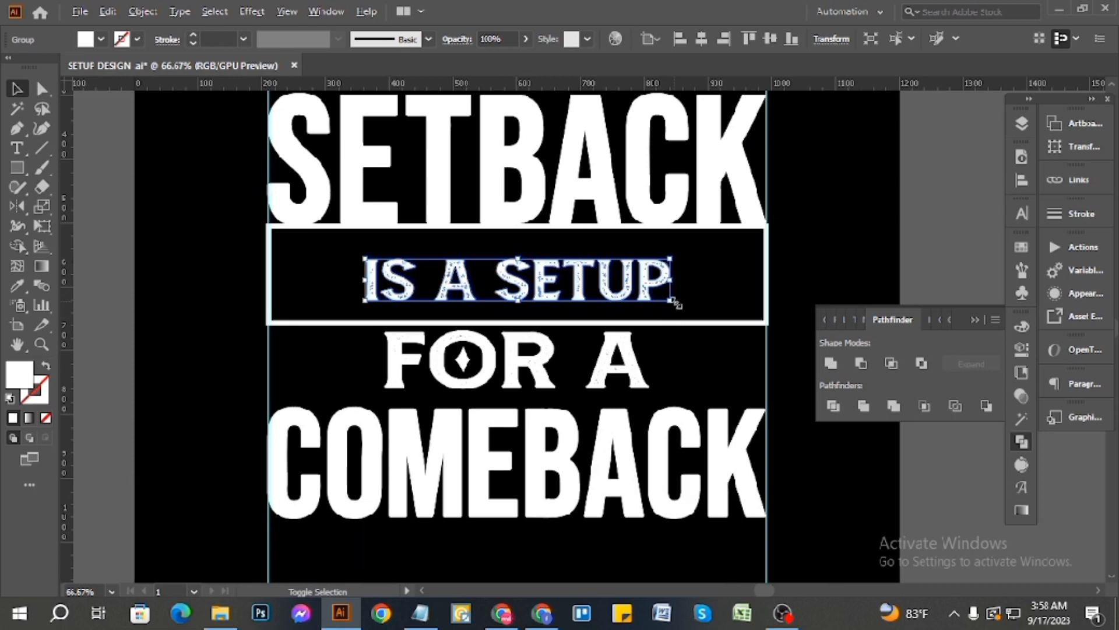
pyautogui.moveTo(677, 304); pyautogui.dragTo(750, 374)
pyautogui.click(694, 392)
pyautogui.scroll(1, 634, 265)
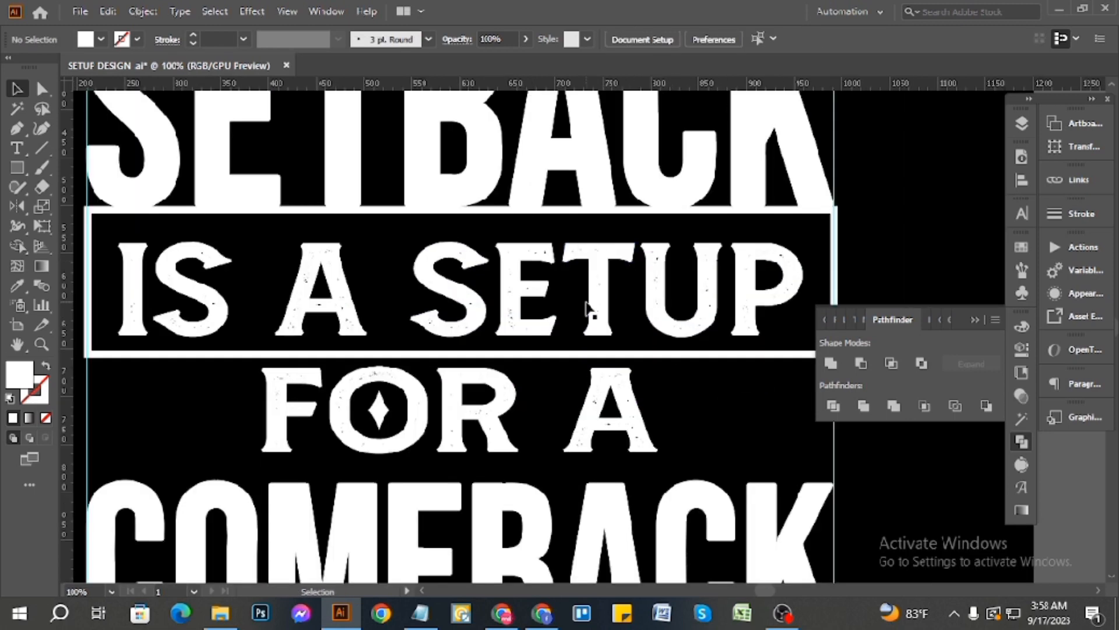
# - Reduce the rectangle's height evenly from its center so gaps open between it and the "Setback" and "For A" lines
pyautogui.click(555, 211)
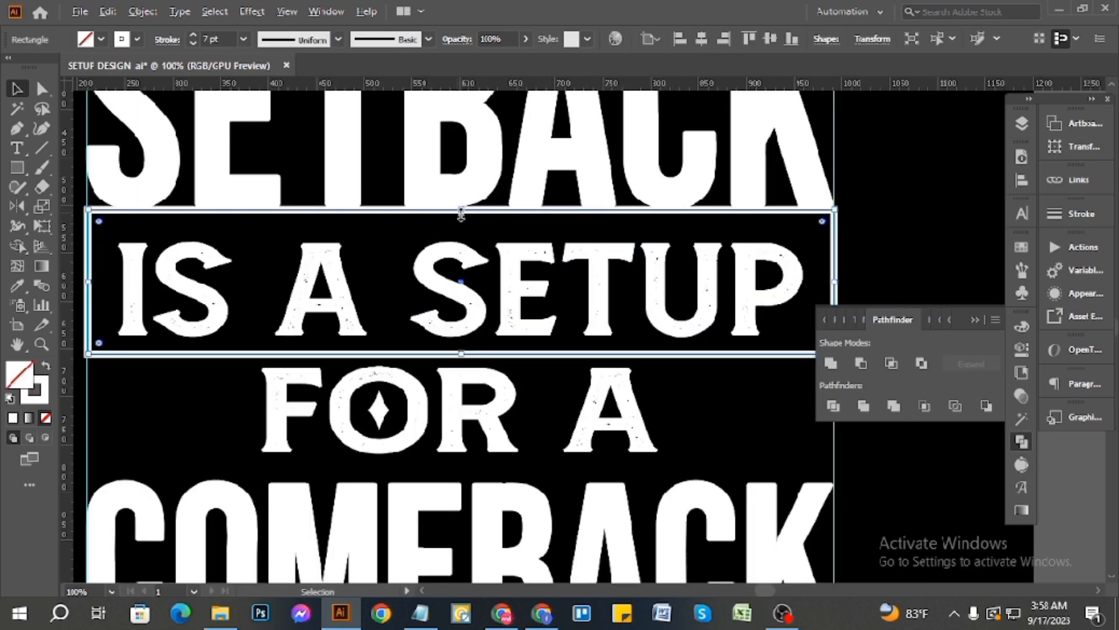
pyautogui.moveTo(461, 215); pyautogui.dragTo(461, 221)
pyautogui.click(555, 382)
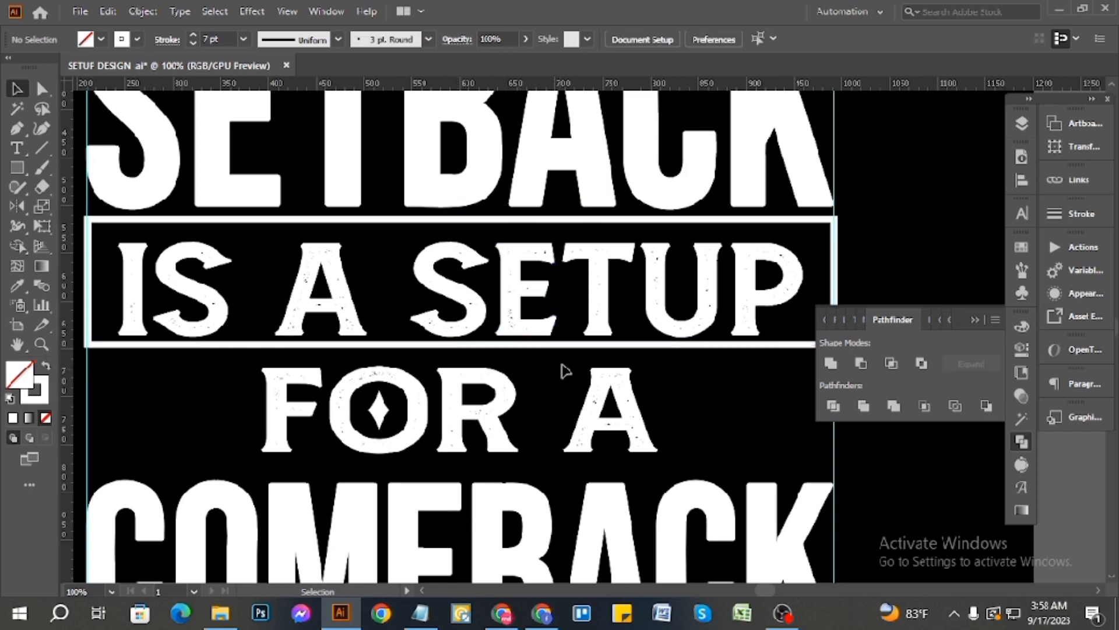
pyautogui.scroll(-3, 569, 354)
pyautogui.moveTo(570, 349); pyautogui.dragTo(218, 356)
pyautogui.scroll(3, 491, 364)
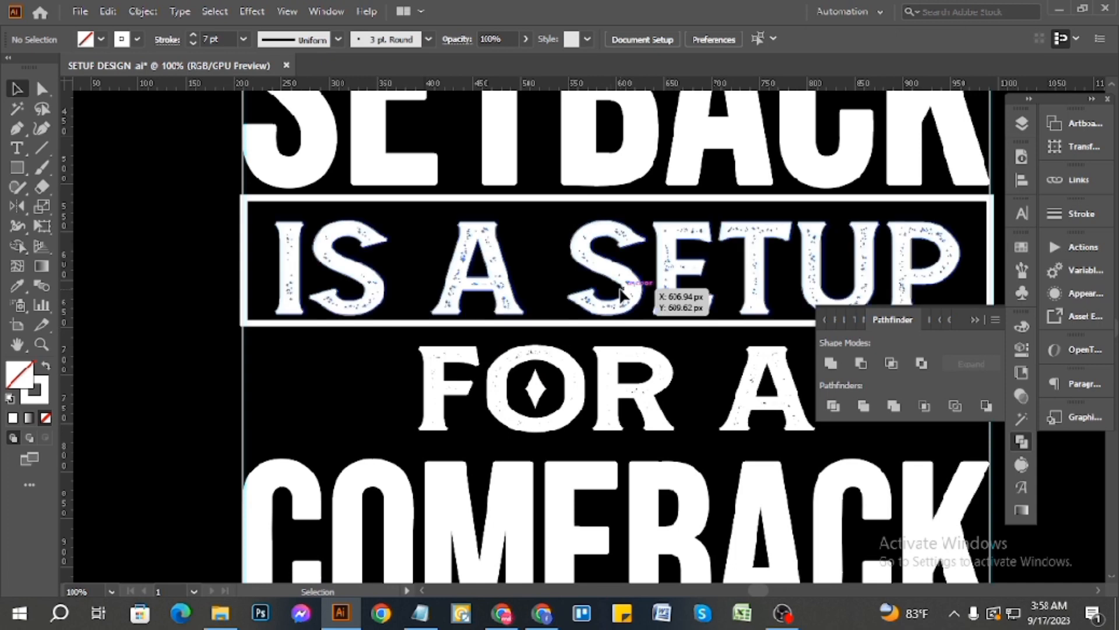
# - Expand the fill and stroke of the rectangular frame around the "IS A SETUP" lettering
pyautogui.moveTo(620, 293); pyautogui.dragTo(618, 289)
pyautogui.keyDown('shift'); pyautogui.click(611, 324); pyautogui.keyUp('shift')
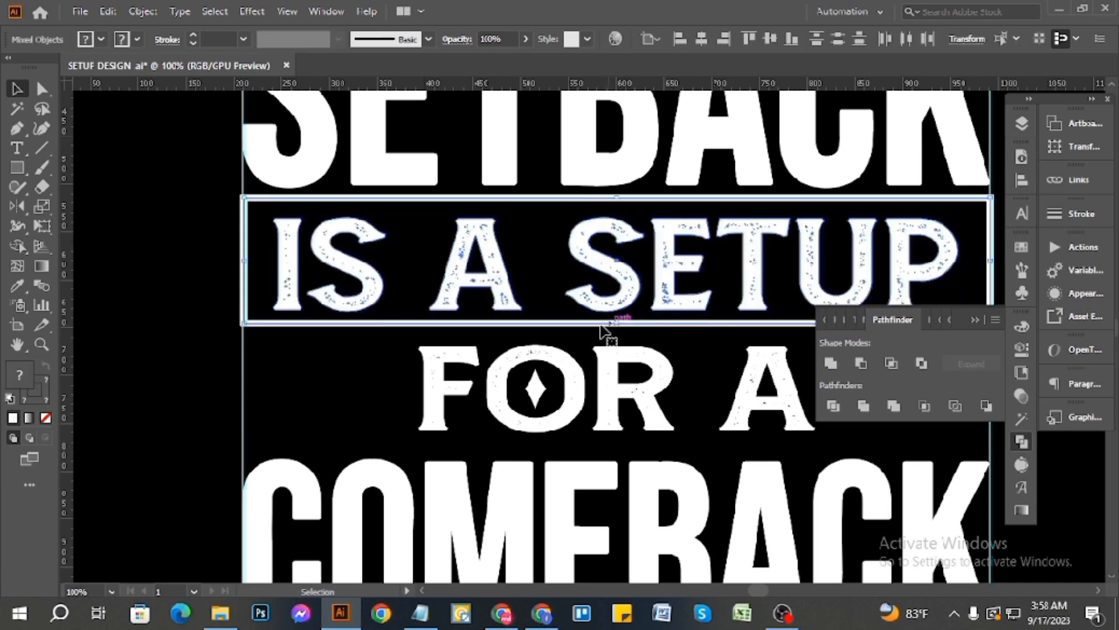
pyautogui.click(367, 324)
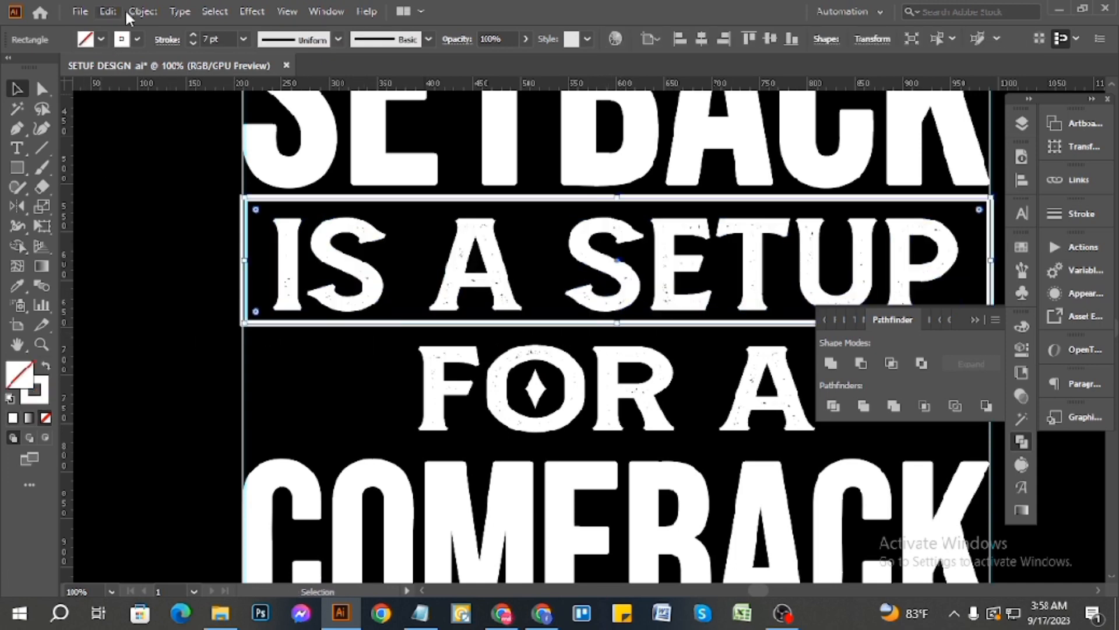
pyautogui.click(134, 12)
pyautogui.click(214, 196)
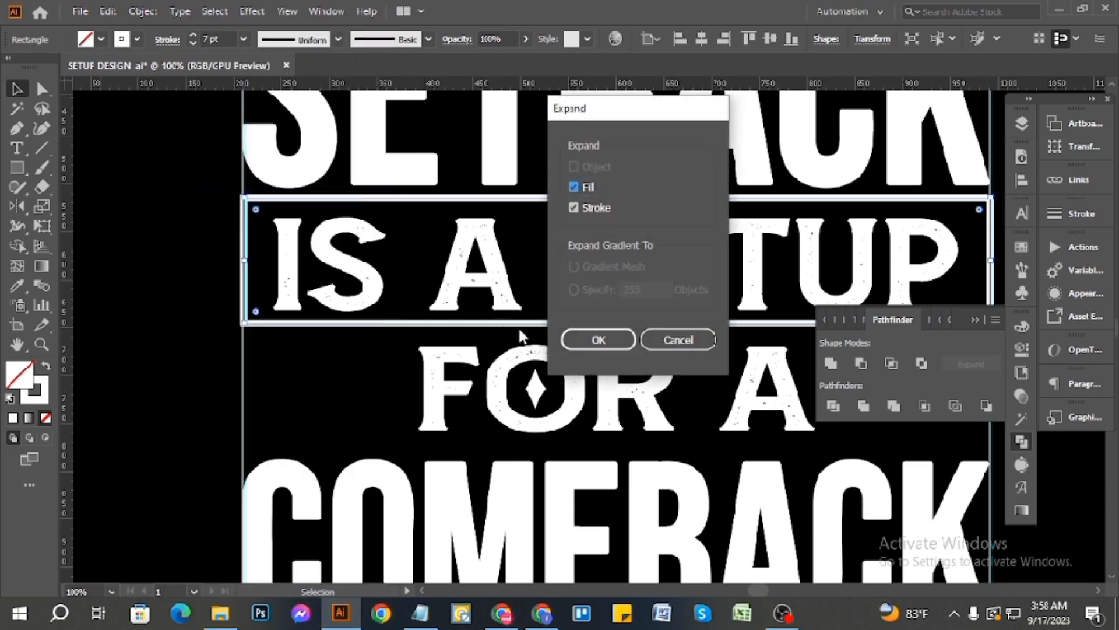
pyautogui.click(597, 340)
pyautogui.hotkey('ctrl', '-')
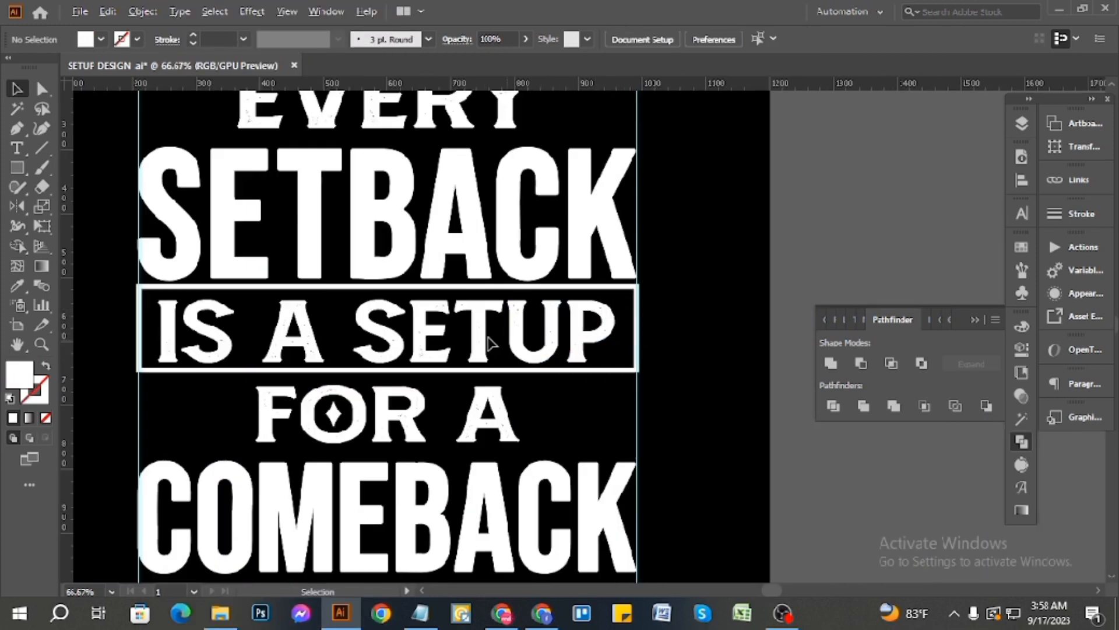
# - Centre the "IS A SETUP" lettering horizontally and vertically with its rectangular frame
pyautogui.click(530, 323)
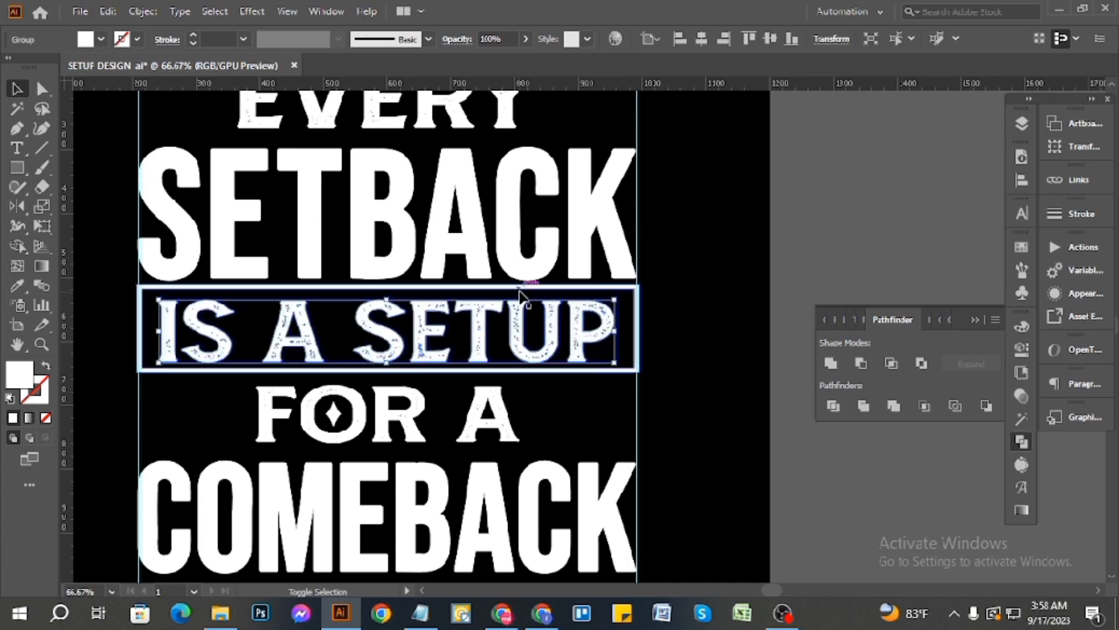
pyautogui.keyDown('shift'); pyautogui.click(519, 290); pyautogui.keyUp('shift')
pyautogui.click(518, 286)
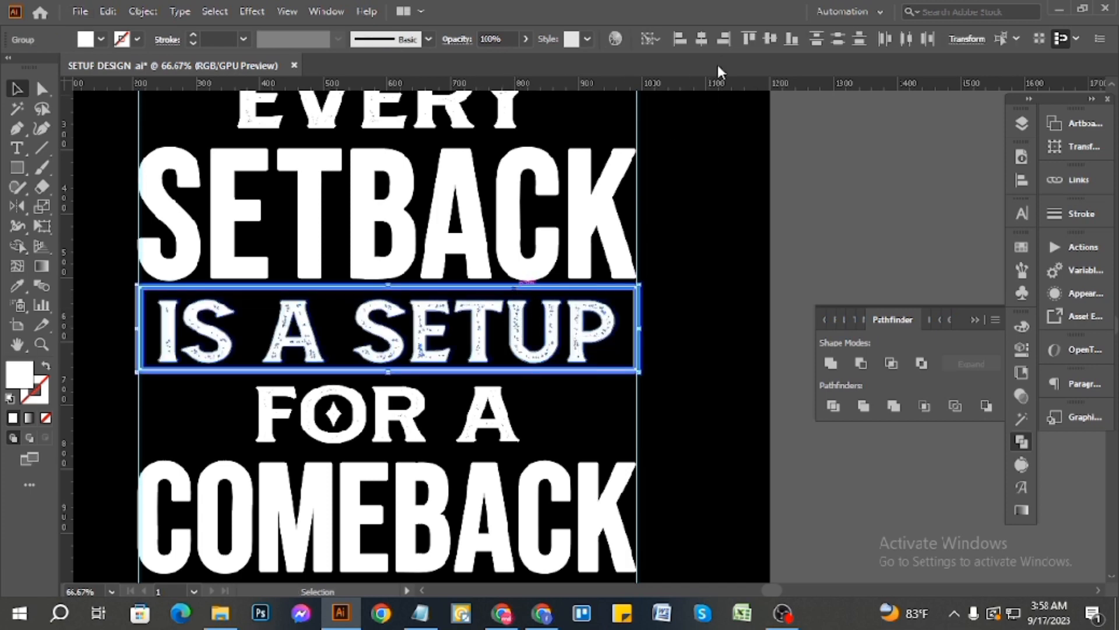
pyautogui.click(703, 39)
pyautogui.click(775, 38)
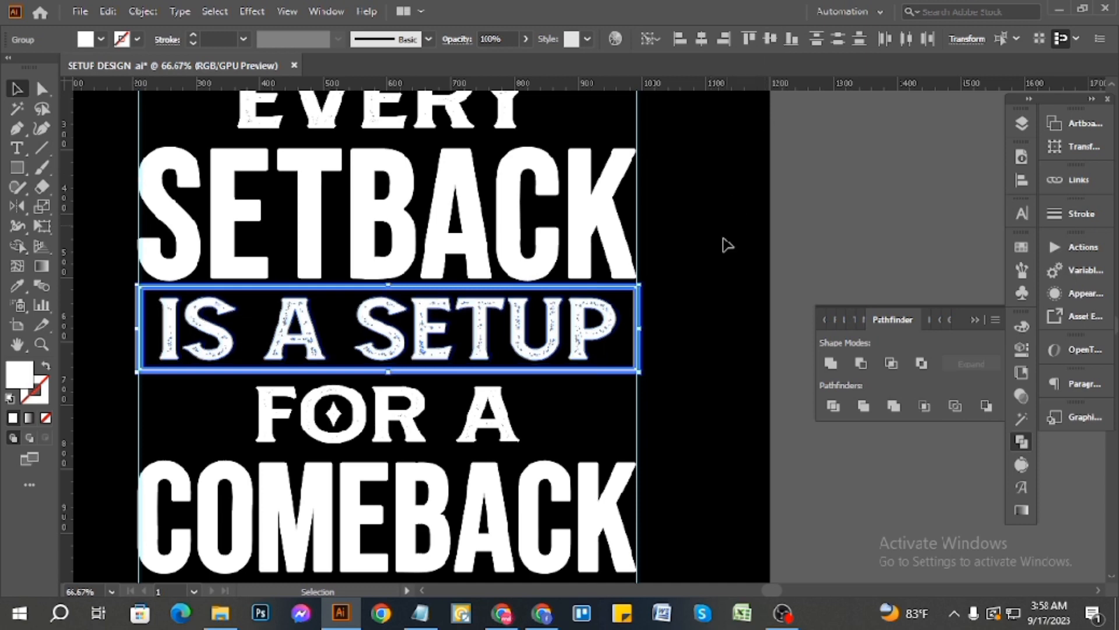
pyautogui.click(720, 261)
# - Adjust the height of the frame around "IS A SETUP" to about 138 px from its lower edge
pyautogui.scroll(2, 396, 365)
pyautogui.scroll(-2, 582, 360)
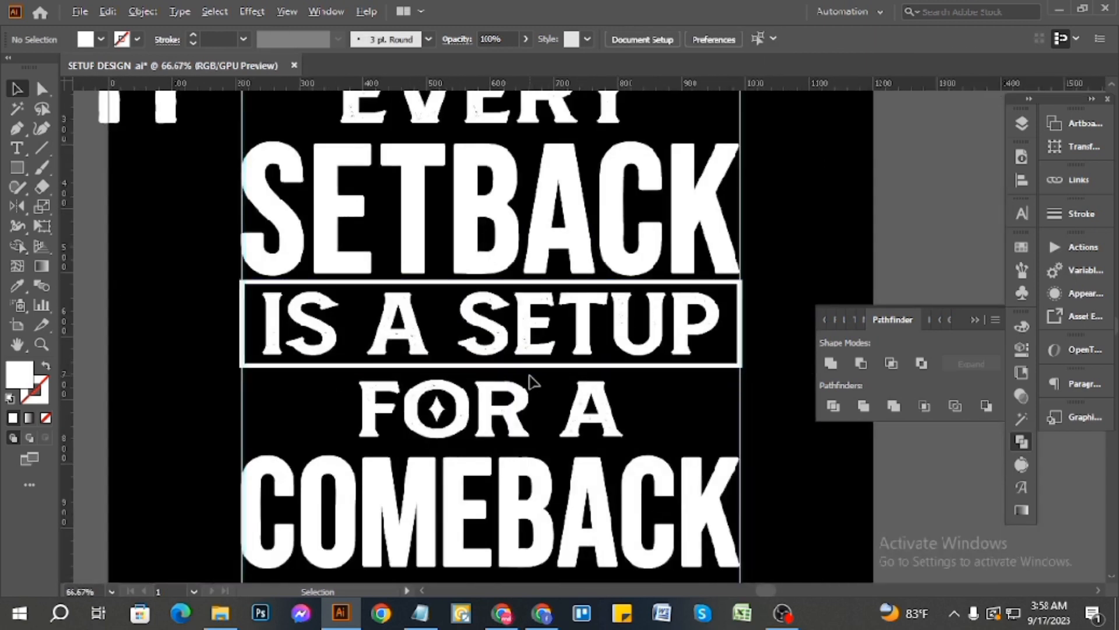
pyautogui.scroll(1, 501, 365)
pyautogui.click(500, 371)
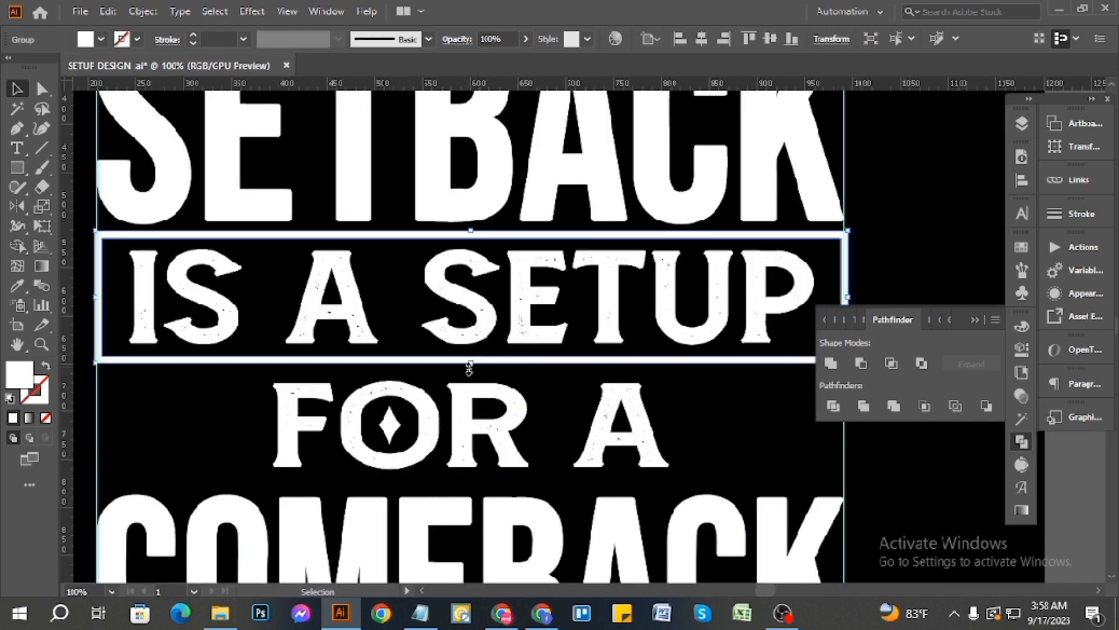
pyautogui.moveTo(468, 367); pyautogui.dragTo(468, 366)
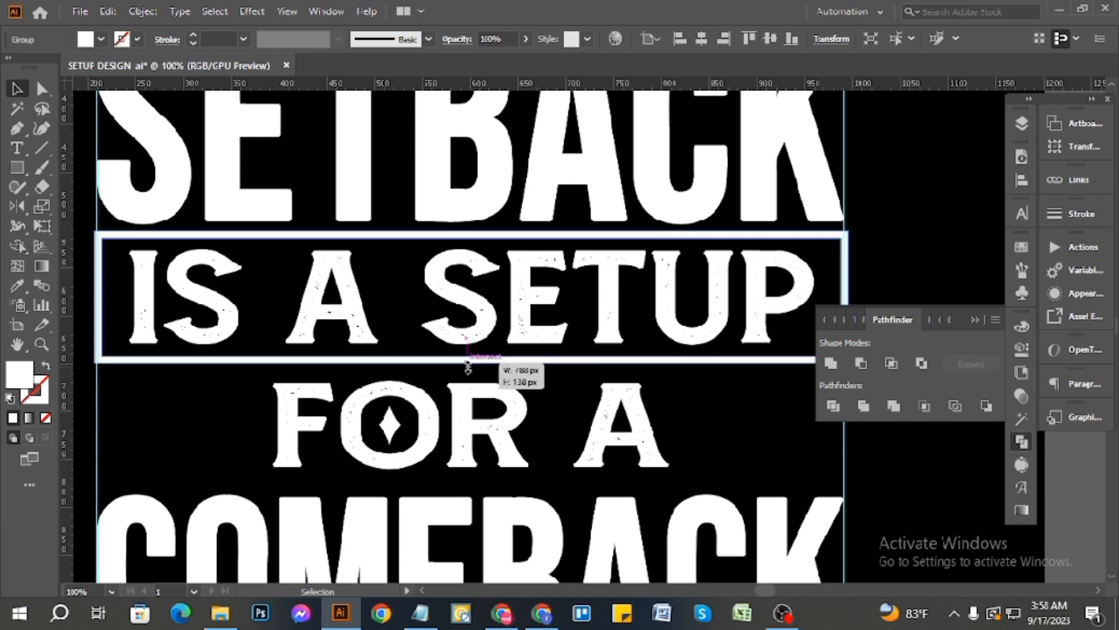
pyautogui.click(452, 388)
pyautogui.scroll(-2, 609, 373)
pyautogui.click(658, 400)
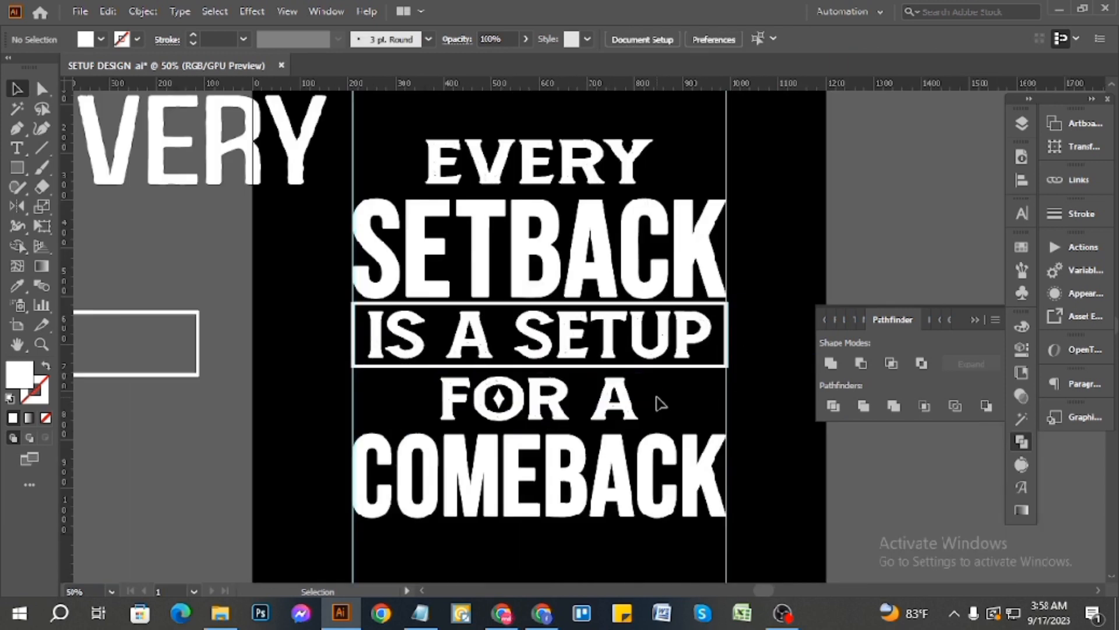
# - Round the corners of the frame around "IS A SETUP" to a radius of about 17.14 px using Direct Selection
pyautogui.scroll(3, 662, 375)
pyautogui.click(690, 358)
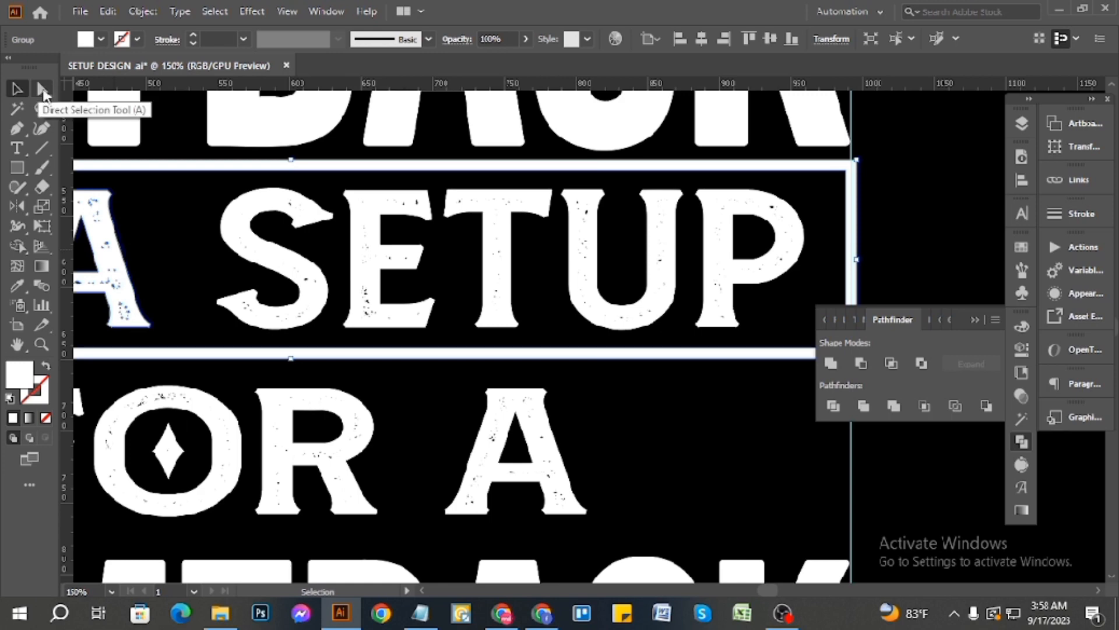
pyautogui.click(43, 93)
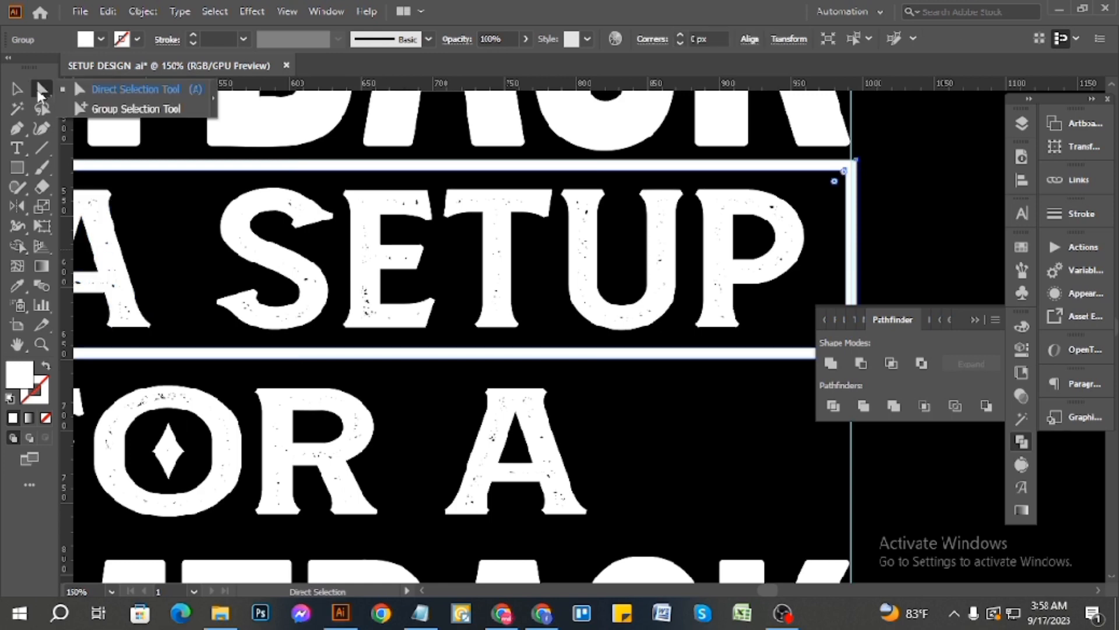
pyautogui.click(133, 93)
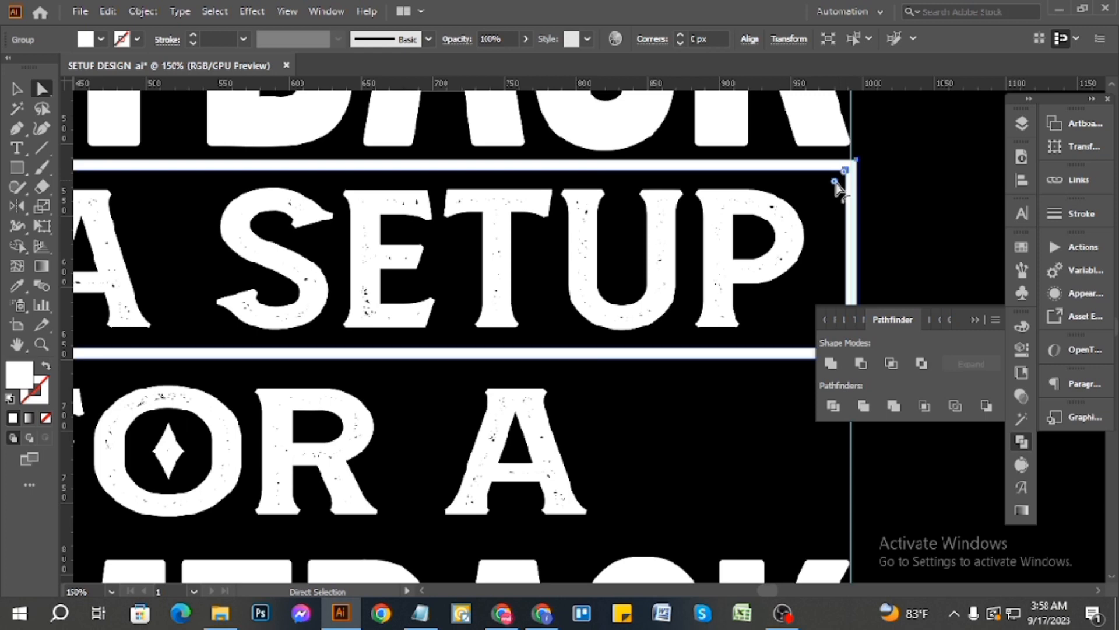
pyautogui.moveTo(835, 181); pyautogui.dragTo(827, 188)
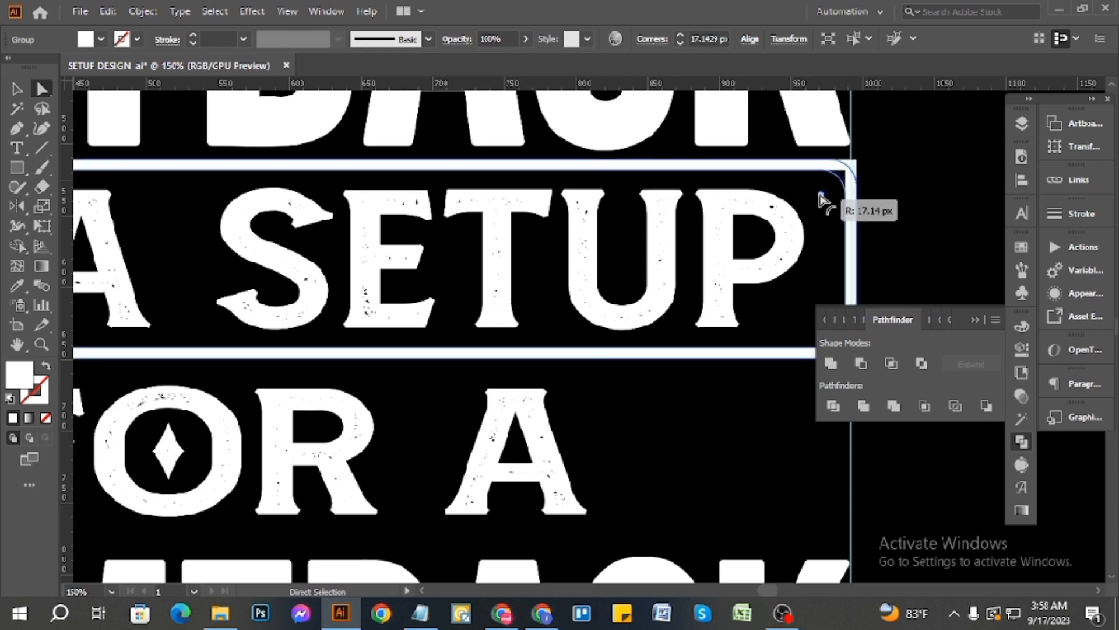
pyautogui.click(912, 208)
pyautogui.scroll(-3, 833, 251)
pyautogui.scroll(3, 834, 252)
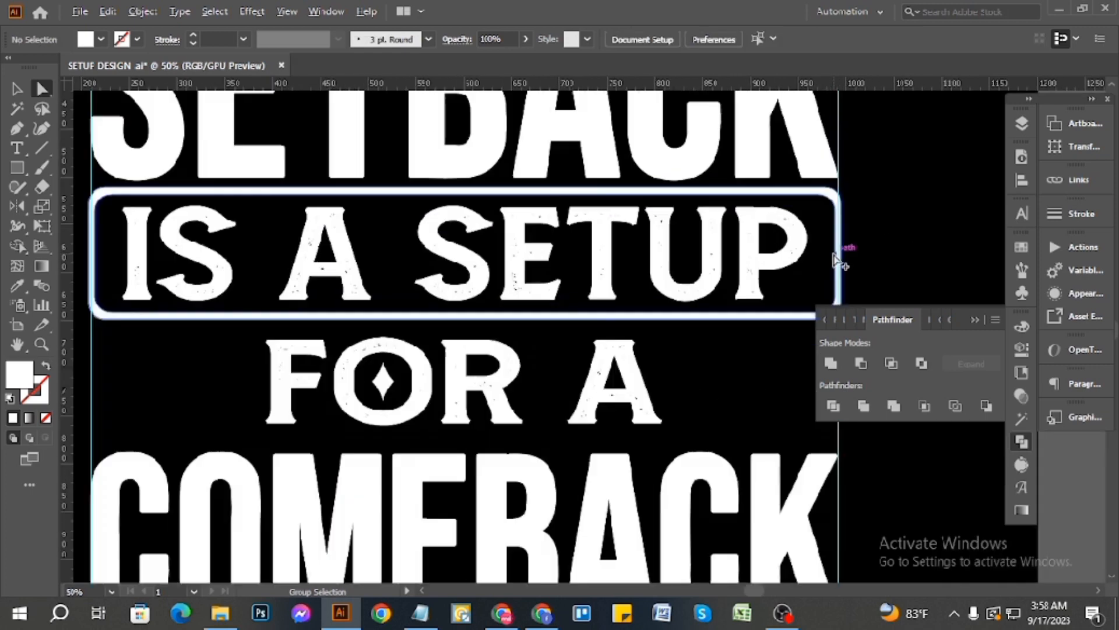
# - Group the "IS A SETUP" lettering with its rounded frame
pyautogui.scroll(-3, 834, 252)
pyautogui.scroll(3, 788, 302)
pyautogui.scroll(-3, 788, 303)
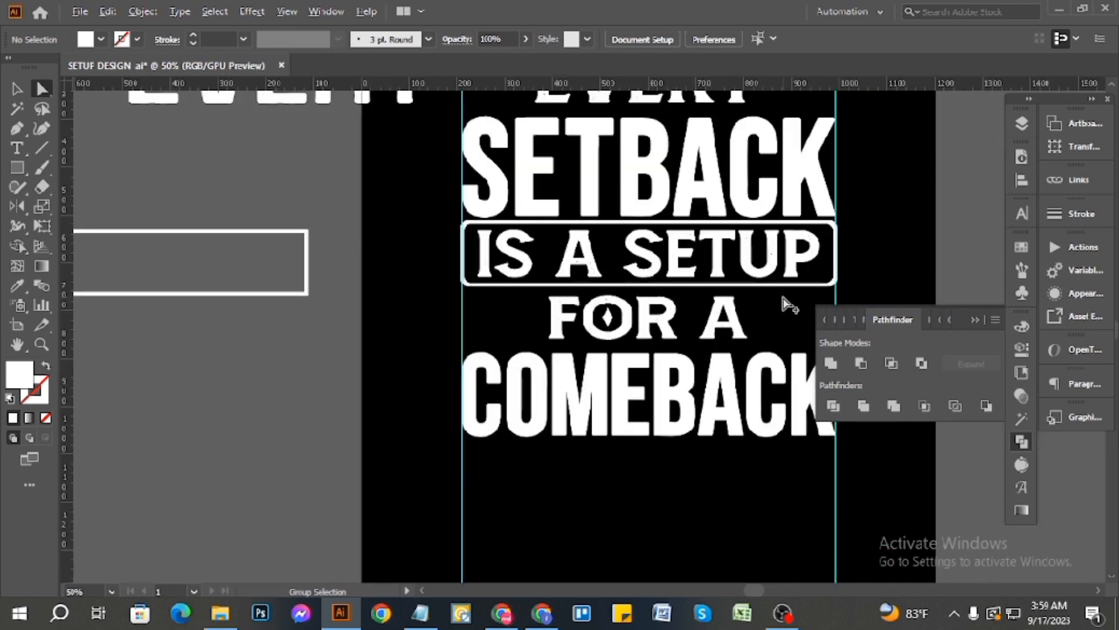
pyautogui.scroll(1, 790, 304)
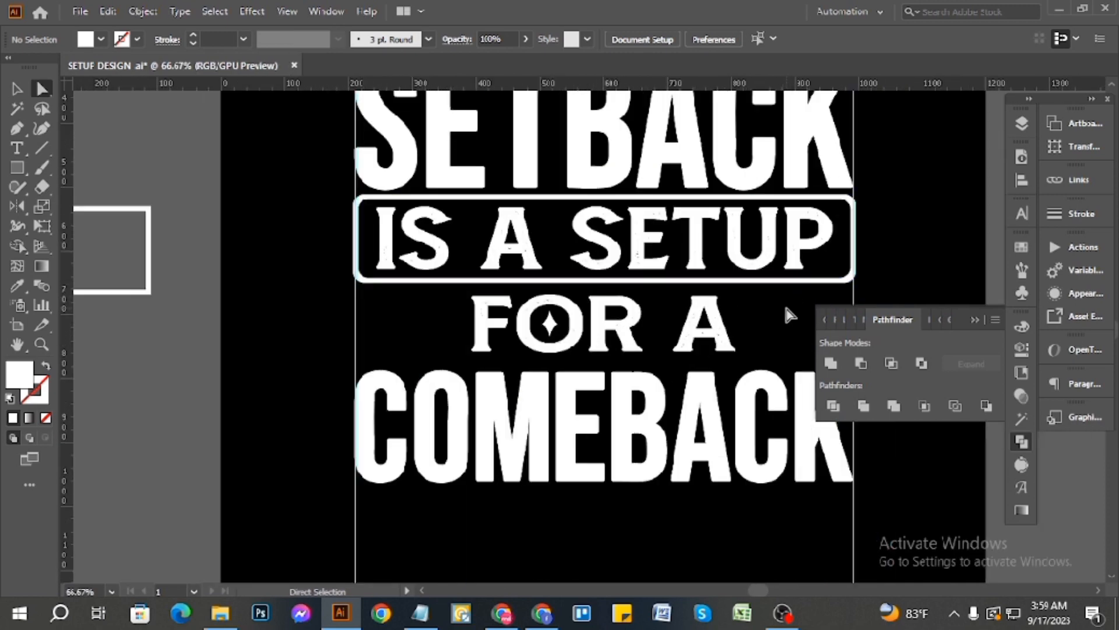
pyautogui.click(770, 239)
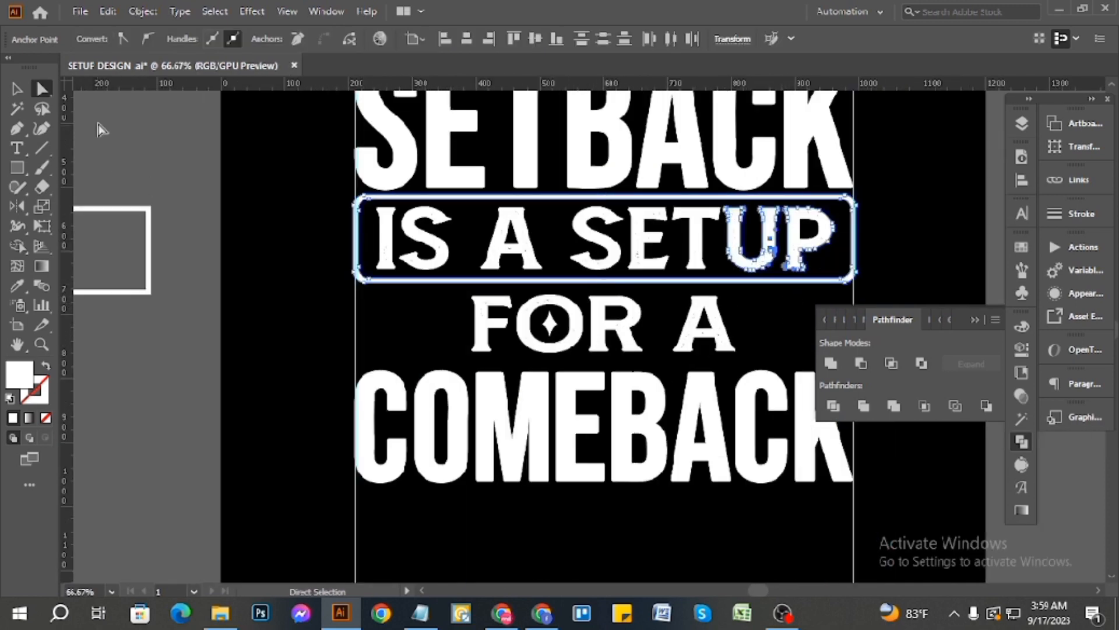
pyautogui.click(17, 88)
pyautogui.click(145, 154)
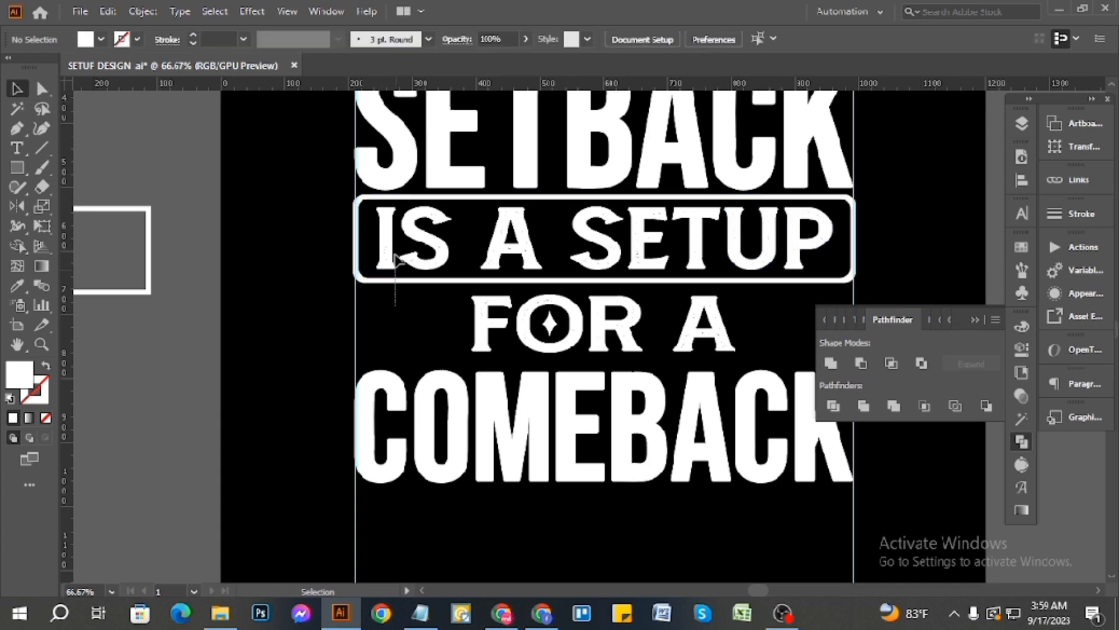
pyautogui.click(395, 221)
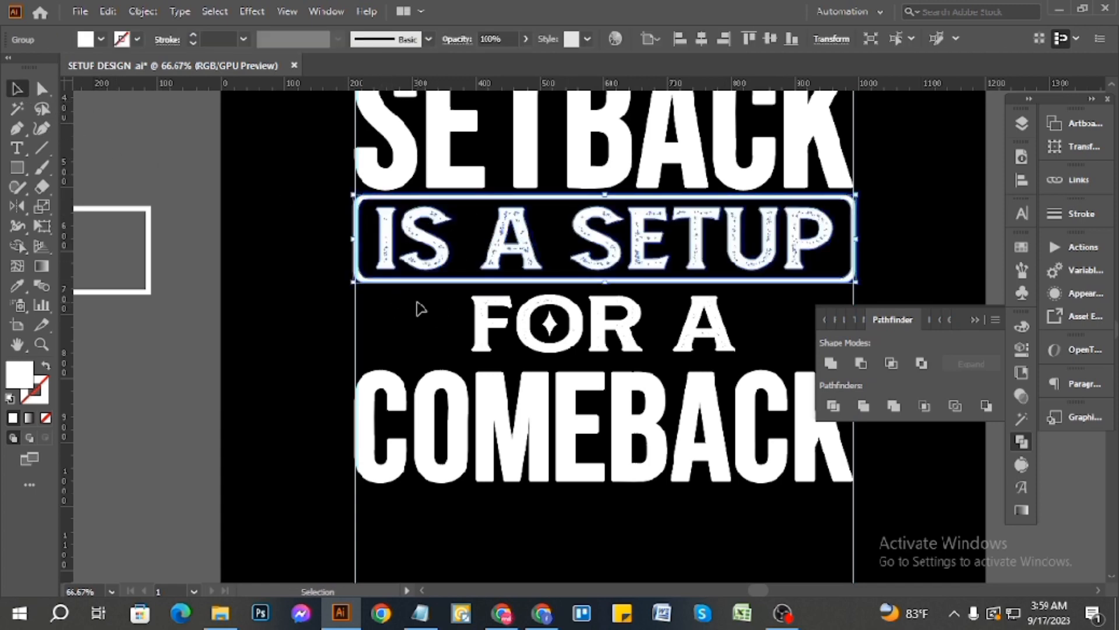
pyautogui.click(416, 301)
# - Examine the spacing between the lines of the quote, especially around "FOR A" and "EVERY"
pyautogui.scroll(-2, 416, 300)
pyautogui.scroll(2, 475, 290)
pyautogui.scroll(-1, 567, 260)
pyautogui.scroll(-2, 568, 263)
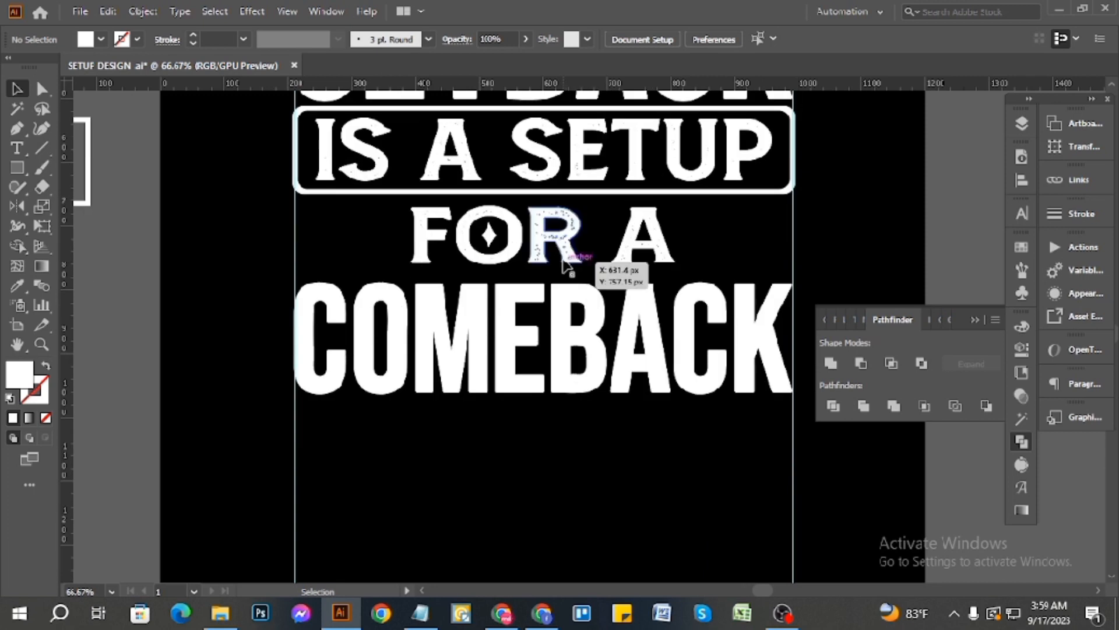
pyautogui.click(570, 251)
pyautogui.scroll(1, 710, 240)
pyautogui.click(708, 238)
pyautogui.scroll(-2, 630, 267)
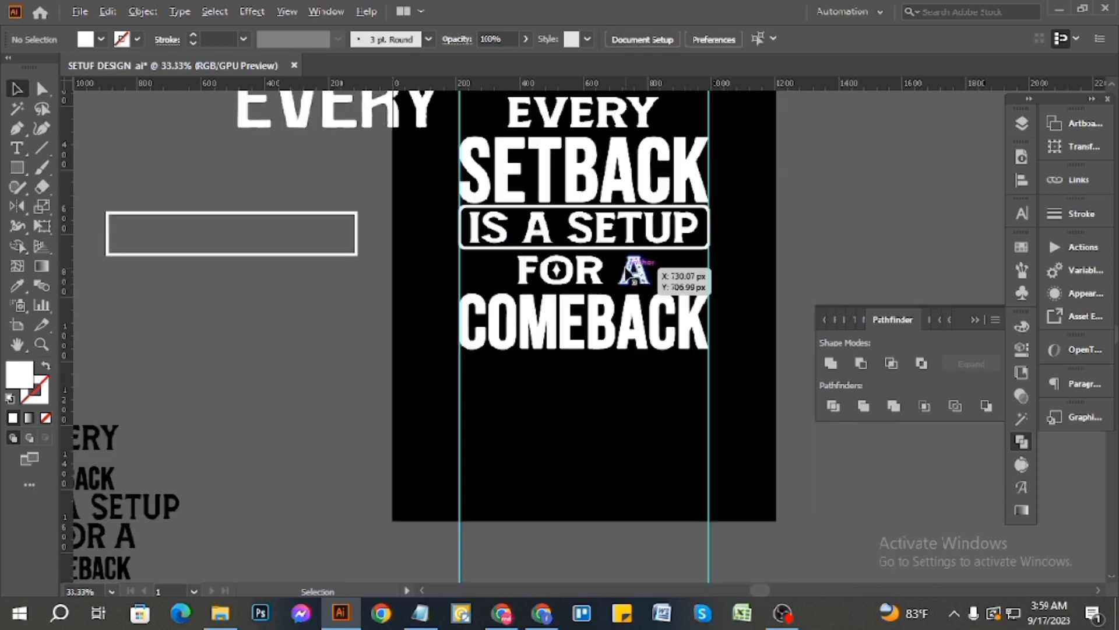
pyautogui.scroll(4, 664, 140)
pyautogui.scroll(2, 659, 170)
pyautogui.scroll(-2, 659, 182)
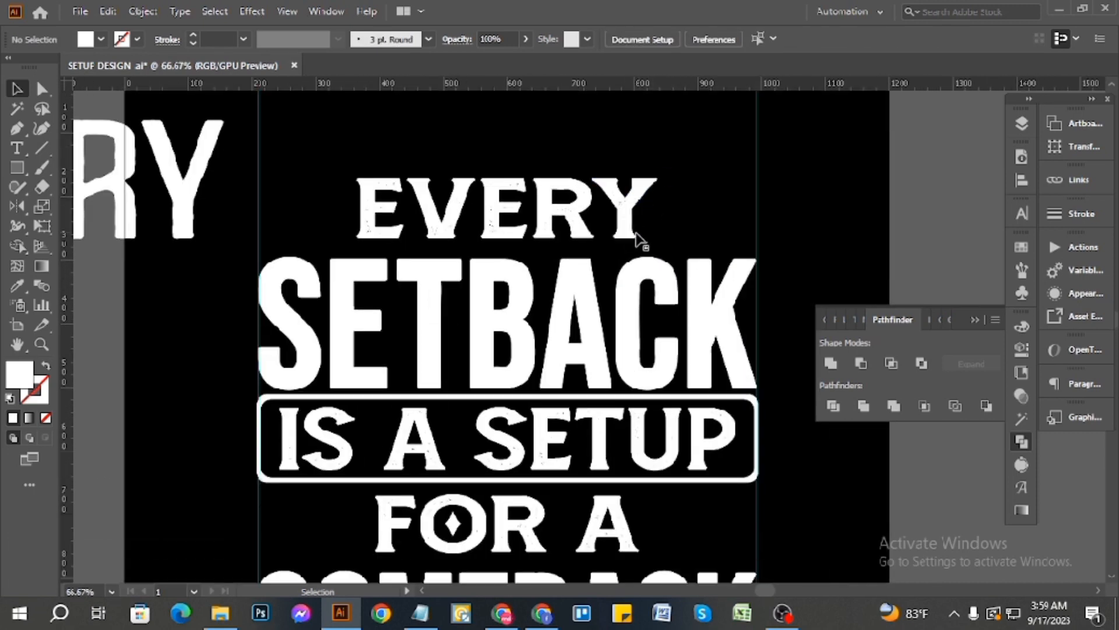
# - Nudge the word "SETBACK" slightly upward to even the gaps between "EVERY" and the framed line
pyautogui.click(623, 216)
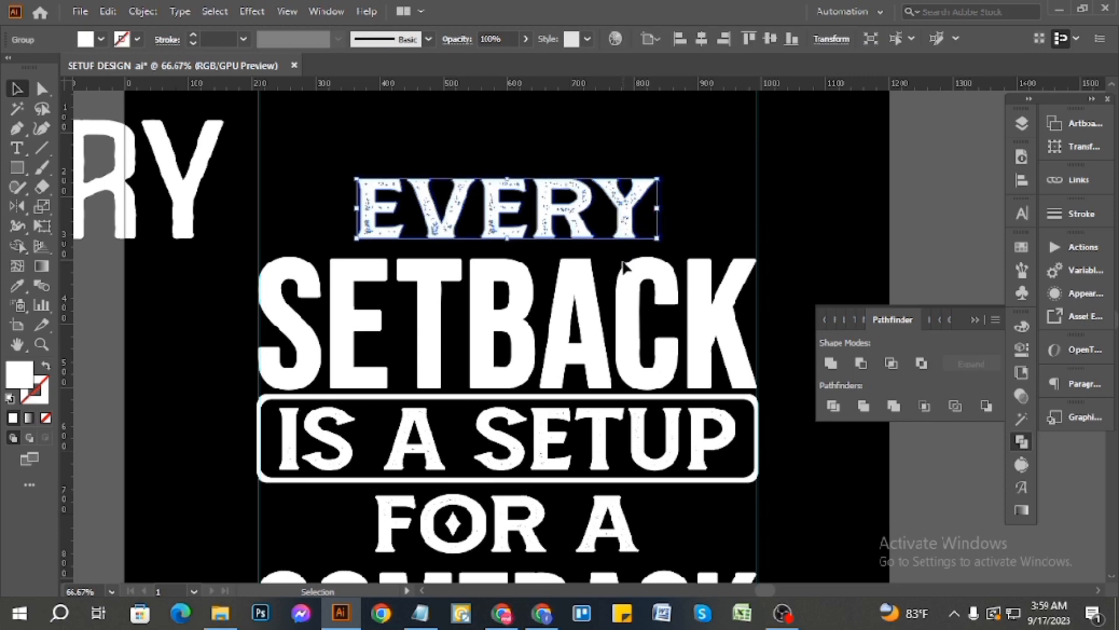
pyautogui.click(586, 300)
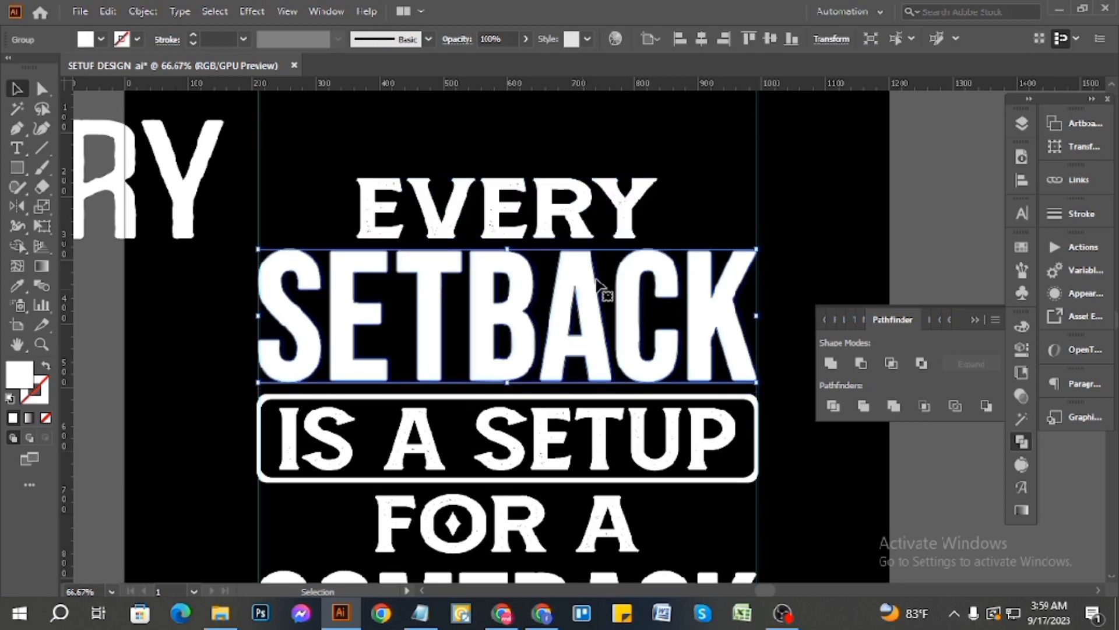
pyautogui.click(627, 214)
pyautogui.click(700, 208)
pyautogui.scroll(-5, 703, 222)
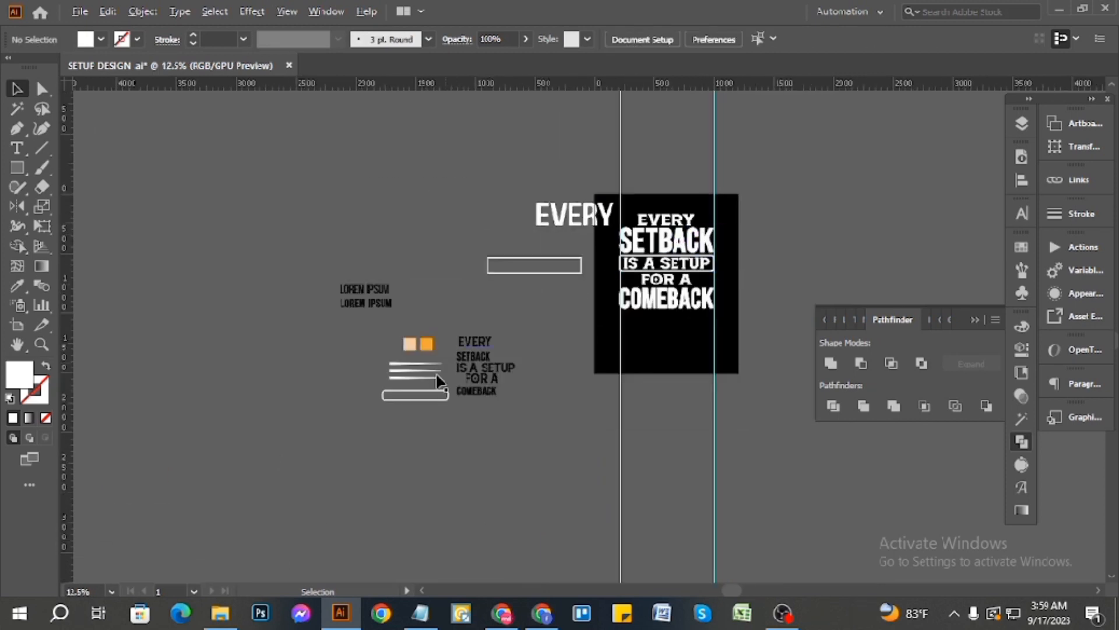
# - Draw a straight horizontal line with the Pen tool on the pasteboard above the "LOREM IPSUM" samples
pyautogui.scroll(6, 437, 376)
pyautogui.click(403, 323)
pyautogui.scroll(-5, 335, 348)
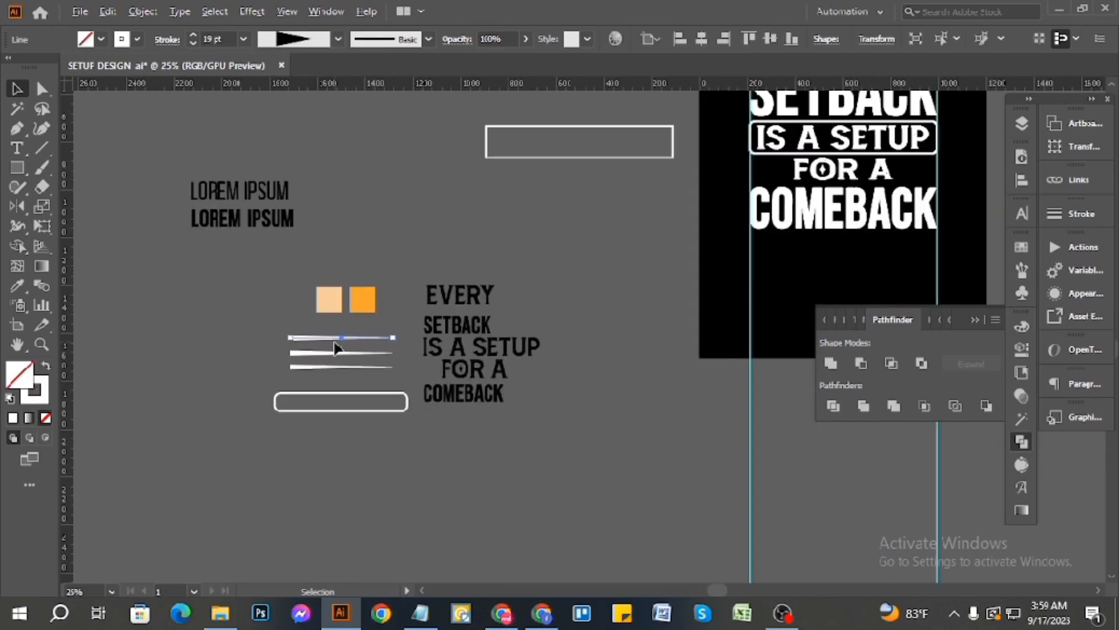
pyautogui.click(17, 128)
pyautogui.scroll(2, 380, 197)
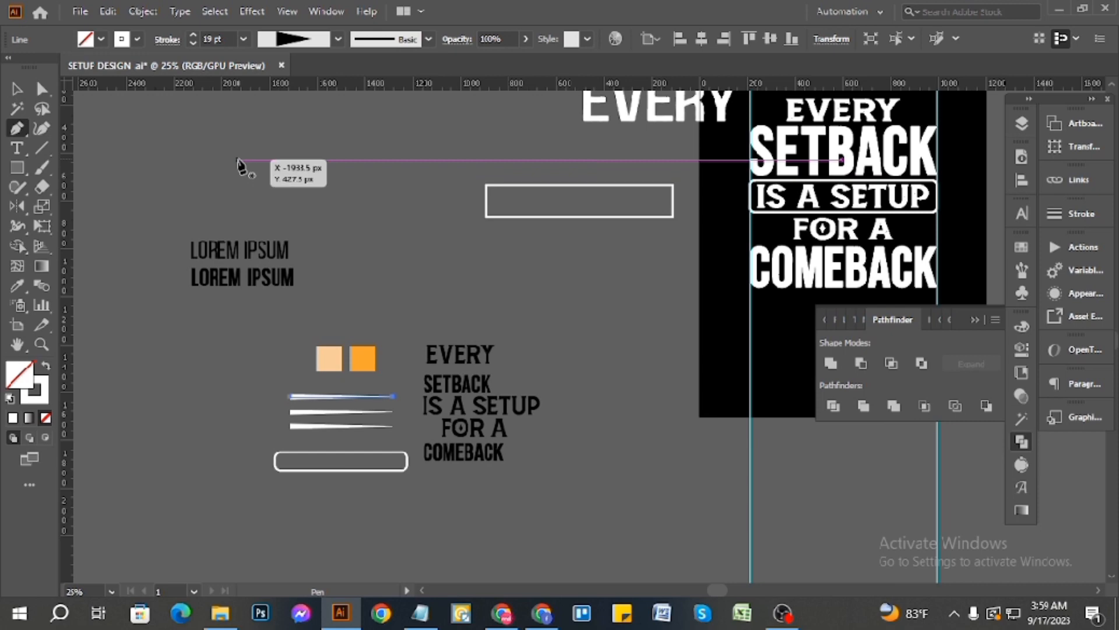
pyautogui.moveTo(239, 160); pyautogui.dragTo(346, 177)
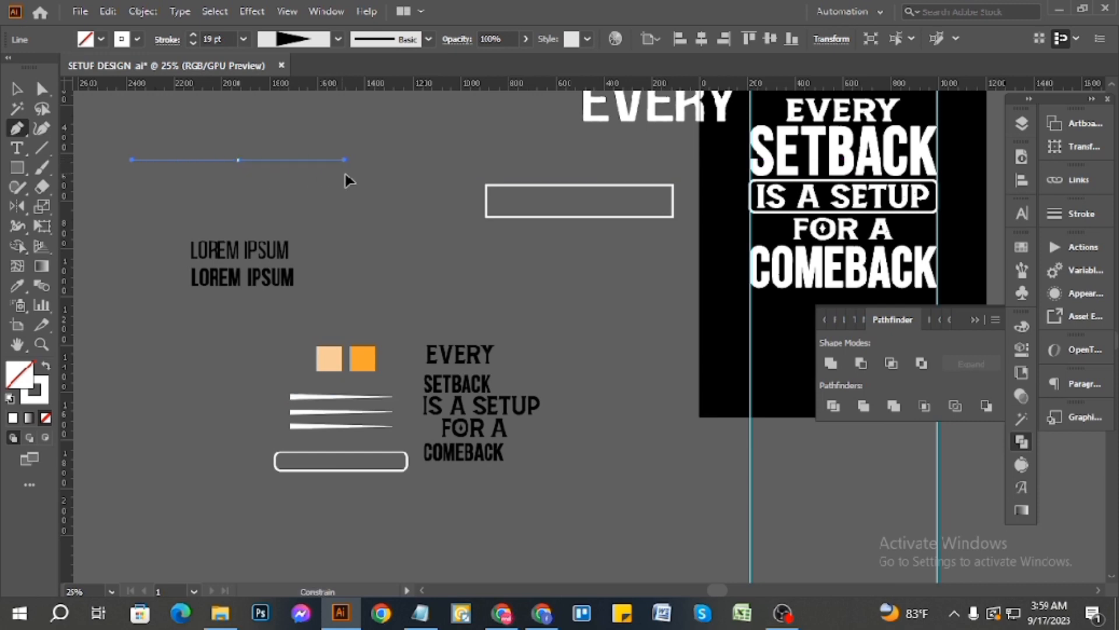
pyautogui.click(233, 154)
pyautogui.keyDown('shift'); pyautogui.click(377, 154); pyautogui.keyUp('shift')
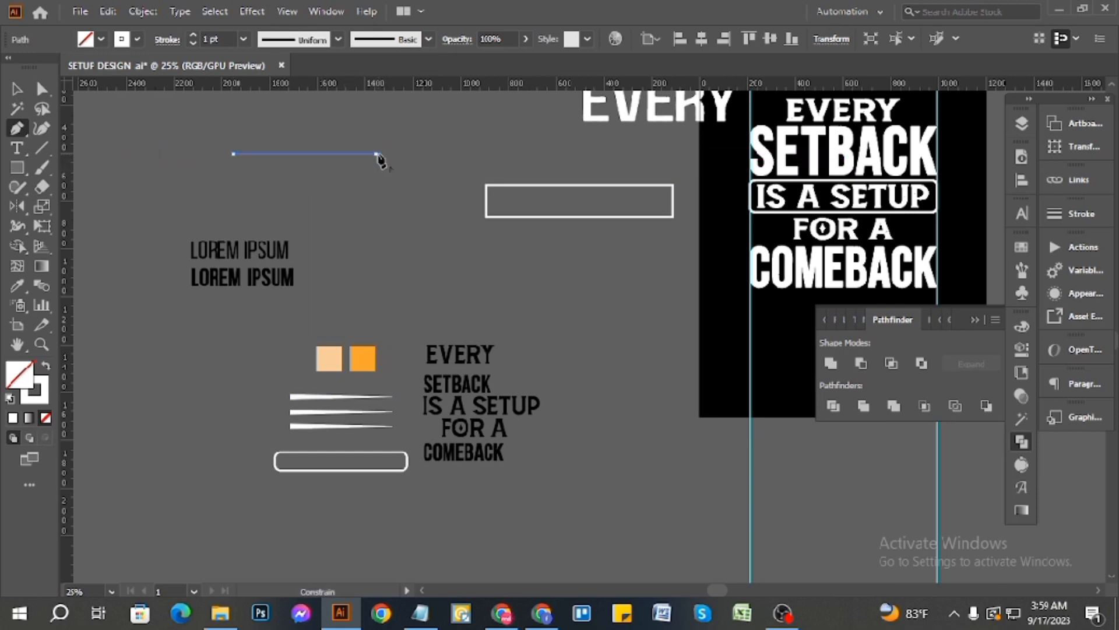
# - Set the stroke colour of the new horizontal line to white (#ffffff)
pyautogui.click(17, 90)
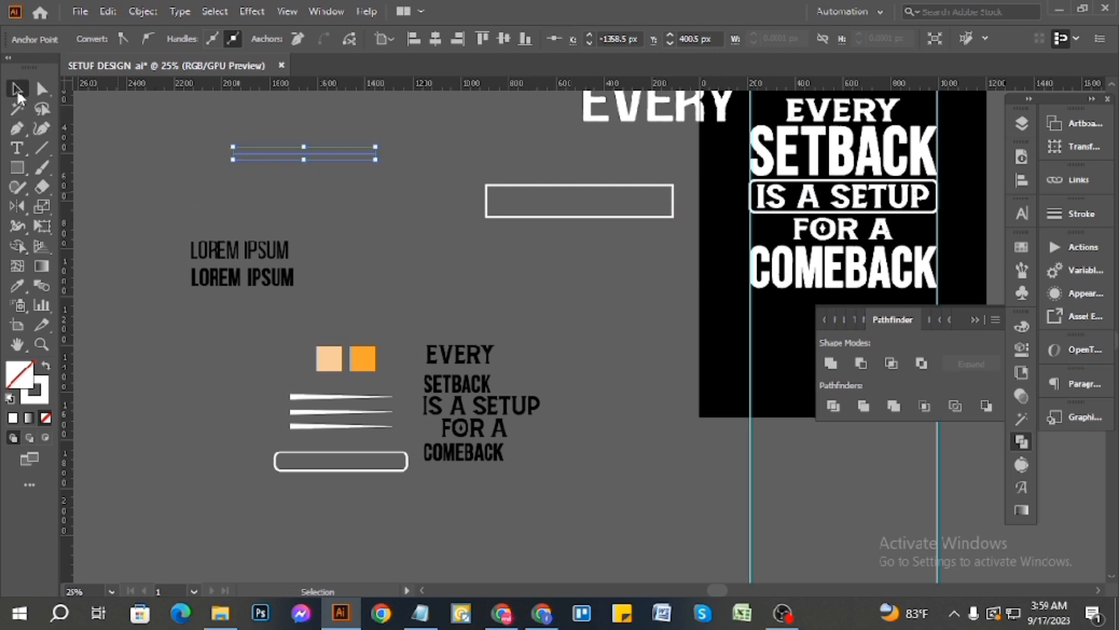
pyautogui.doubleClick(45, 385)
pyautogui.moveTo(438, 283); pyautogui.dragTo(416, 160)
pyautogui.click(815, 184)
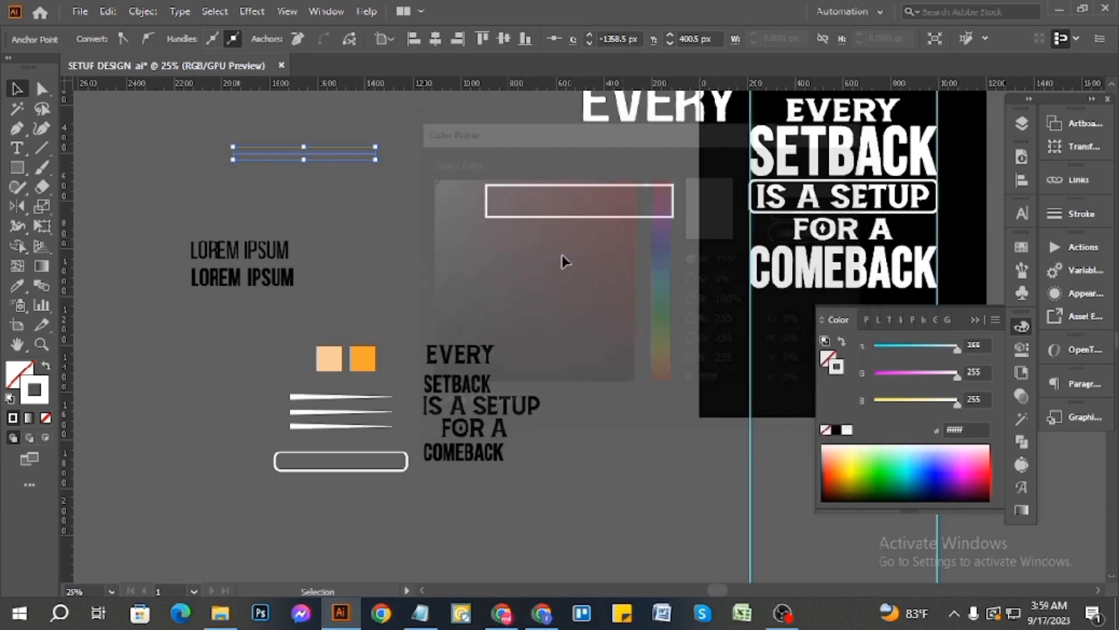
pyautogui.click(330, 245)
pyautogui.scroll(2, 292, 135)
pyautogui.scroll(1, 293, 142)
pyautogui.click(299, 184)
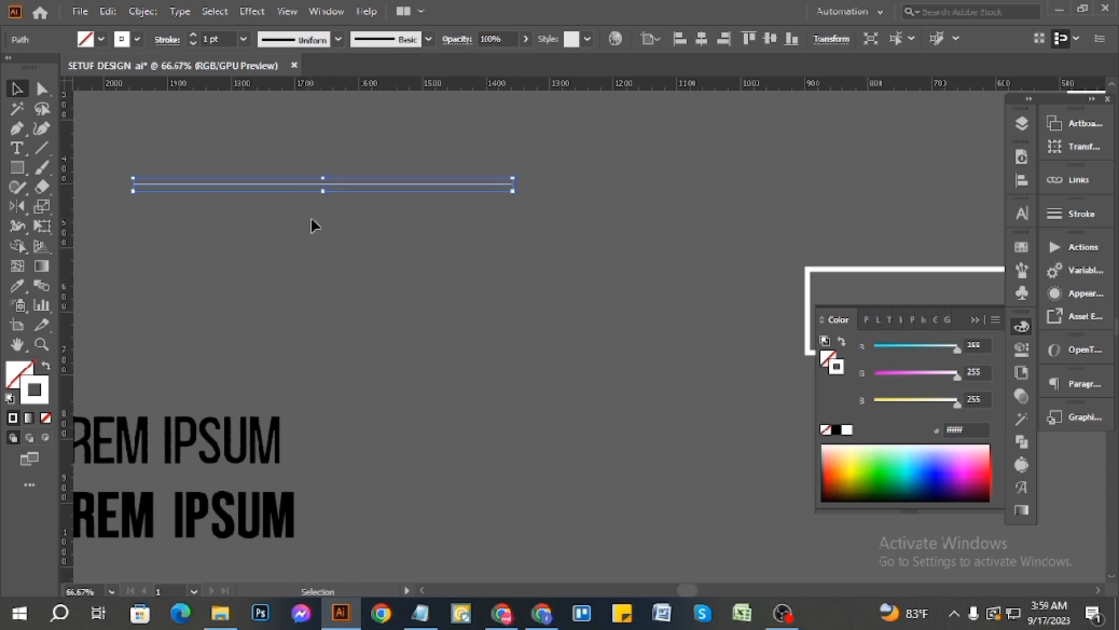
pyautogui.click(315, 226)
pyautogui.click(300, 185)
pyautogui.click(316, 270)
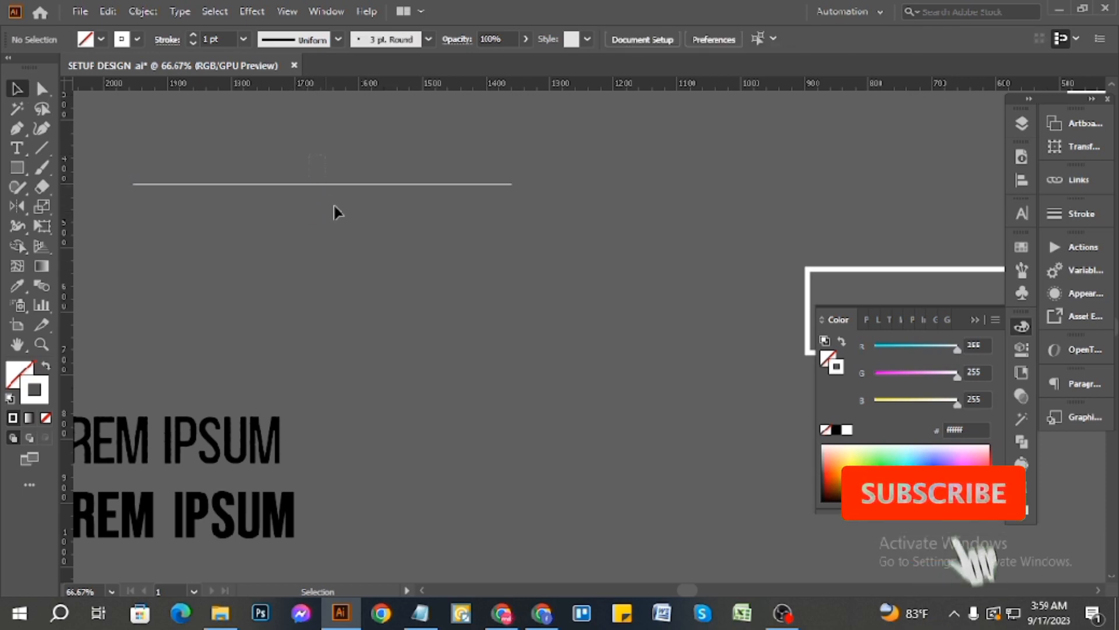
# - Apply the tapered Width Profile 4 to the white horizontal line on the pasteboard
pyautogui.click(334, 184)
pyautogui.click(309, 41)
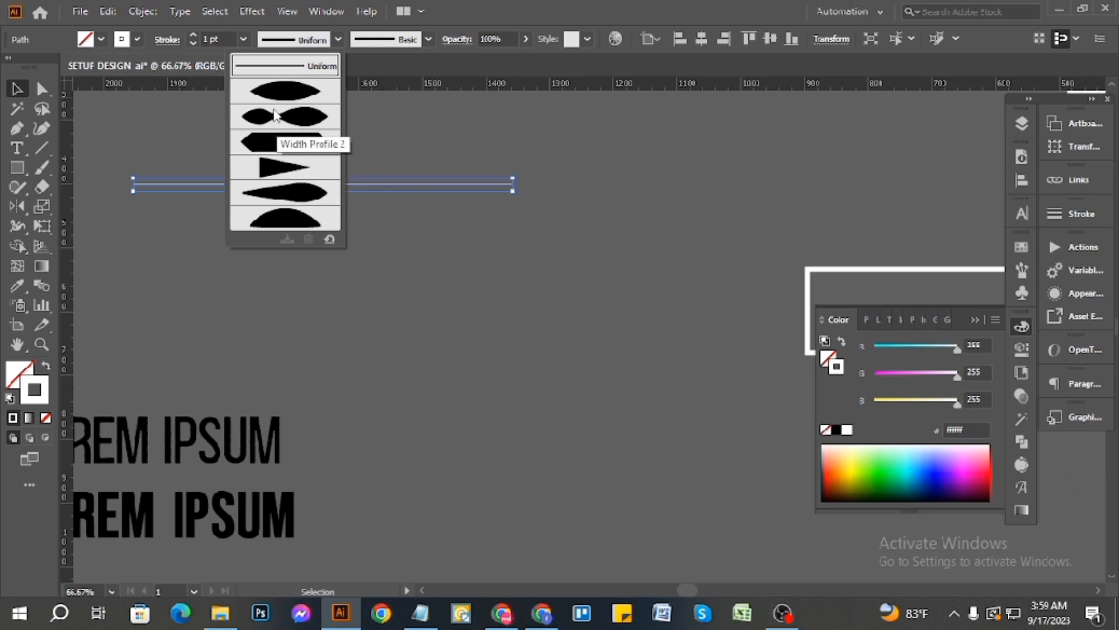
pyautogui.click(279, 167)
pyautogui.click(293, 258)
pyautogui.scroll(2, 243, 192)
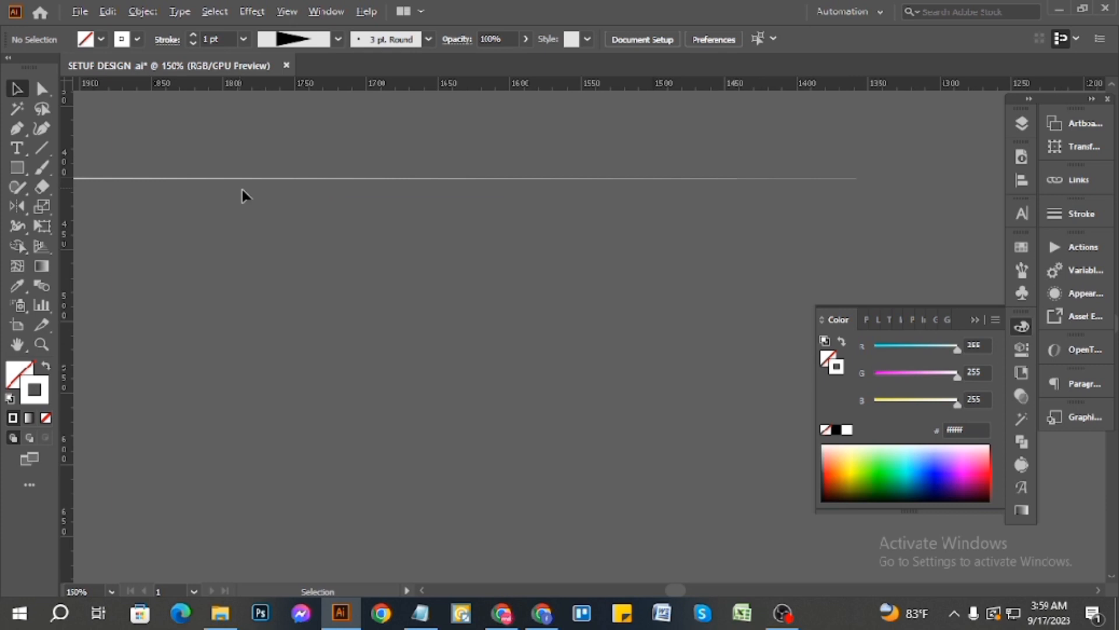
# - Set the tapered line's stroke weight to 14 pt
pyautogui.click(300, 180)
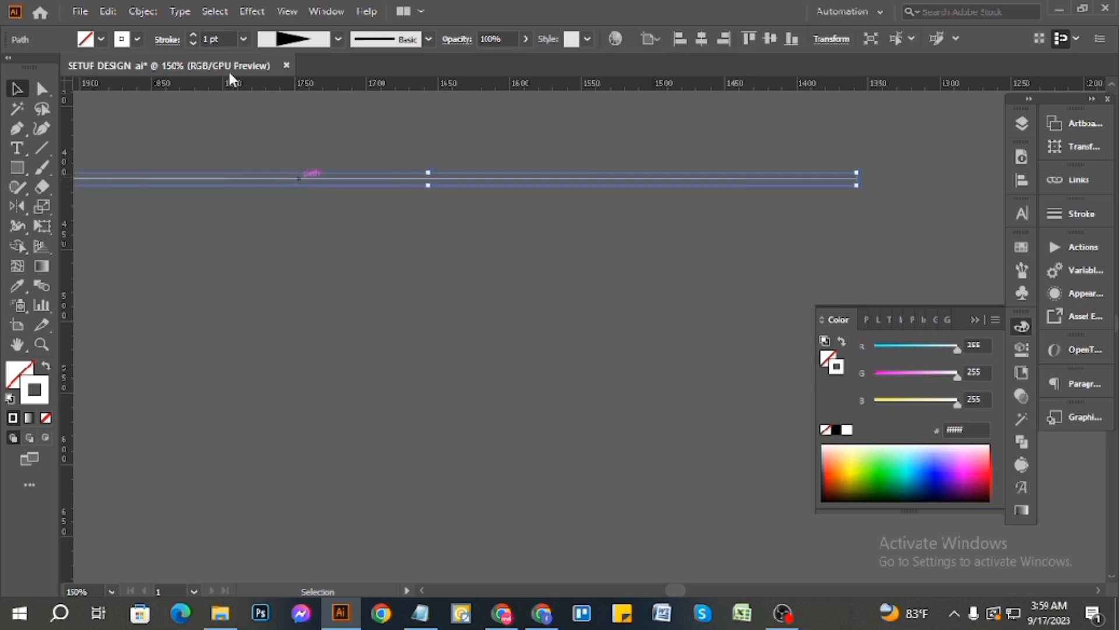
pyautogui.moveTo(192, 35); pyautogui.dragTo(193, 42)
pyautogui.click(193, 42)
pyautogui.click(369, 262)
pyautogui.scroll(-4, 370, 268)
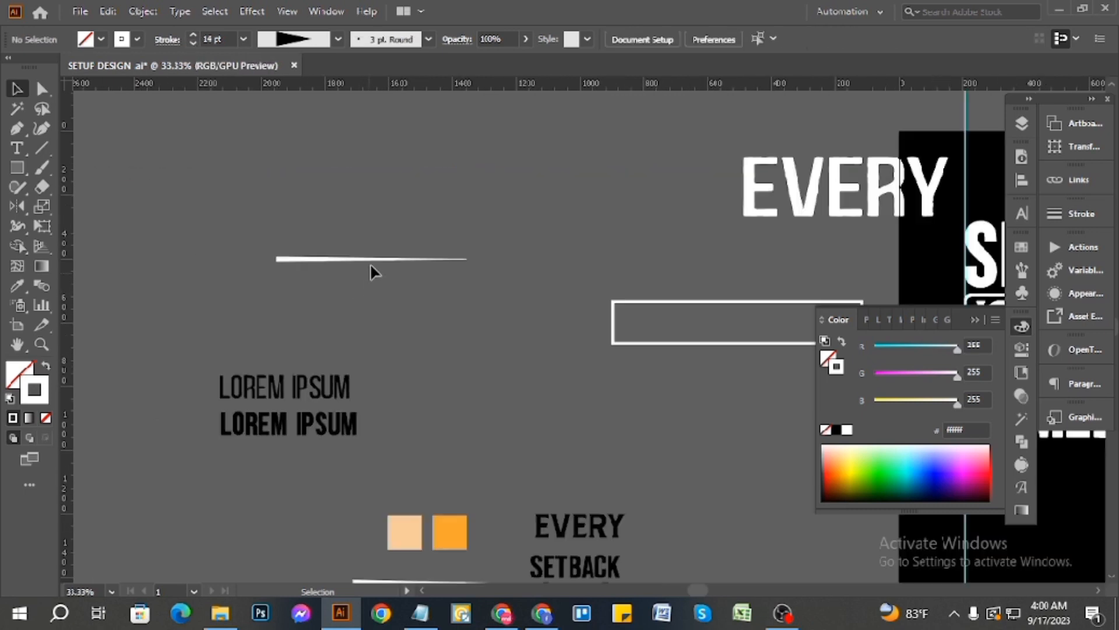
pyautogui.scroll(2, 370, 268)
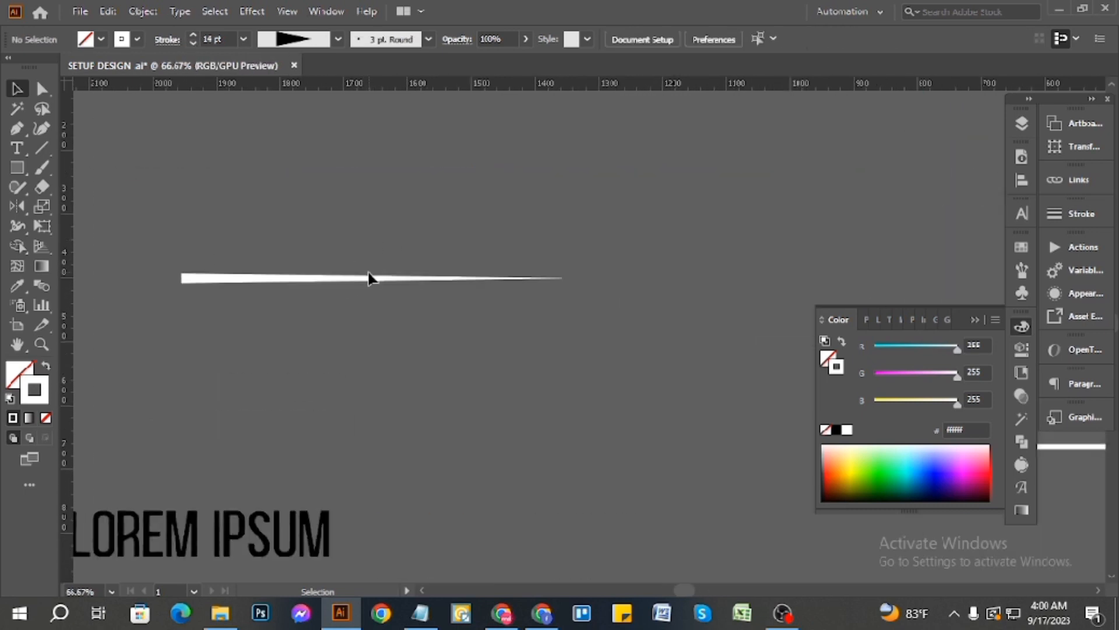
# - Shorten the tapered line from its pointed end to about 300 px long
pyautogui.click(397, 281)
pyautogui.moveTo(568, 273); pyautogui.dragTo(373, 275)
pyautogui.click(373, 326)
pyautogui.scroll(3, 218, 295)
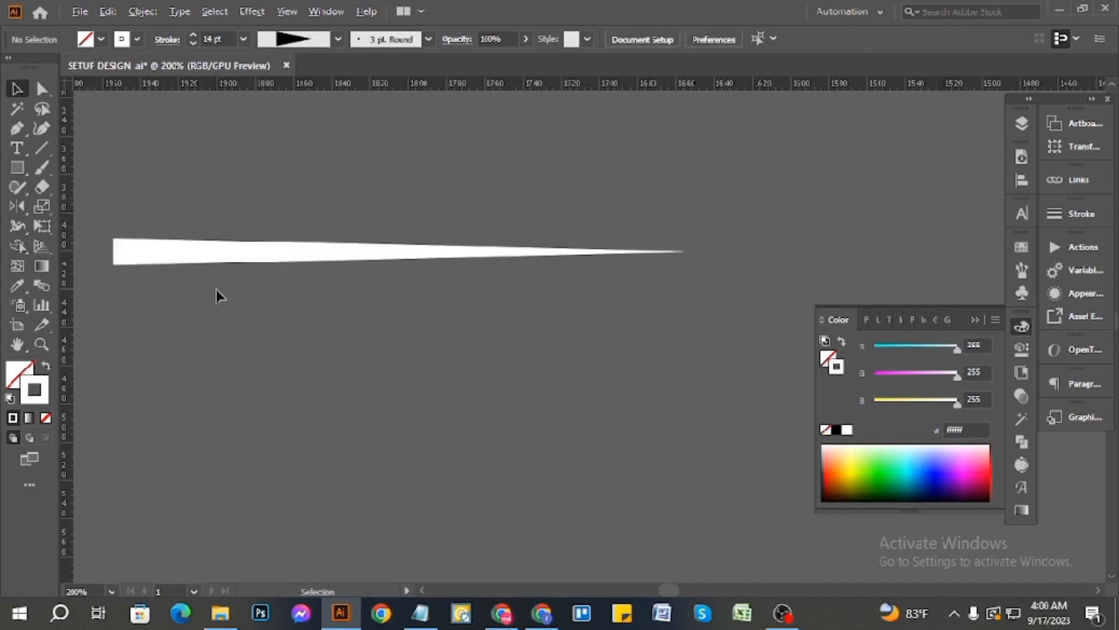
# - Move the tapered line onto the artboard beside the Y of the top word "EVERY"
pyautogui.scroll(-6, 243, 298)
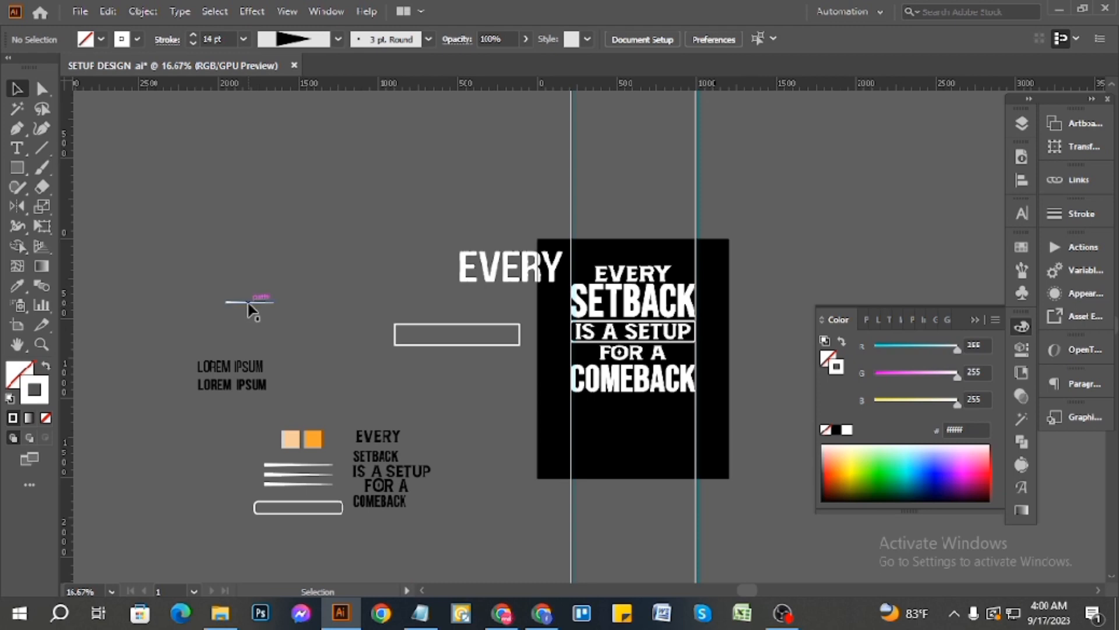
pyautogui.moveTo(250, 309); pyautogui.dragTo(705, 268)
pyautogui.scroll(6, 704, 268)
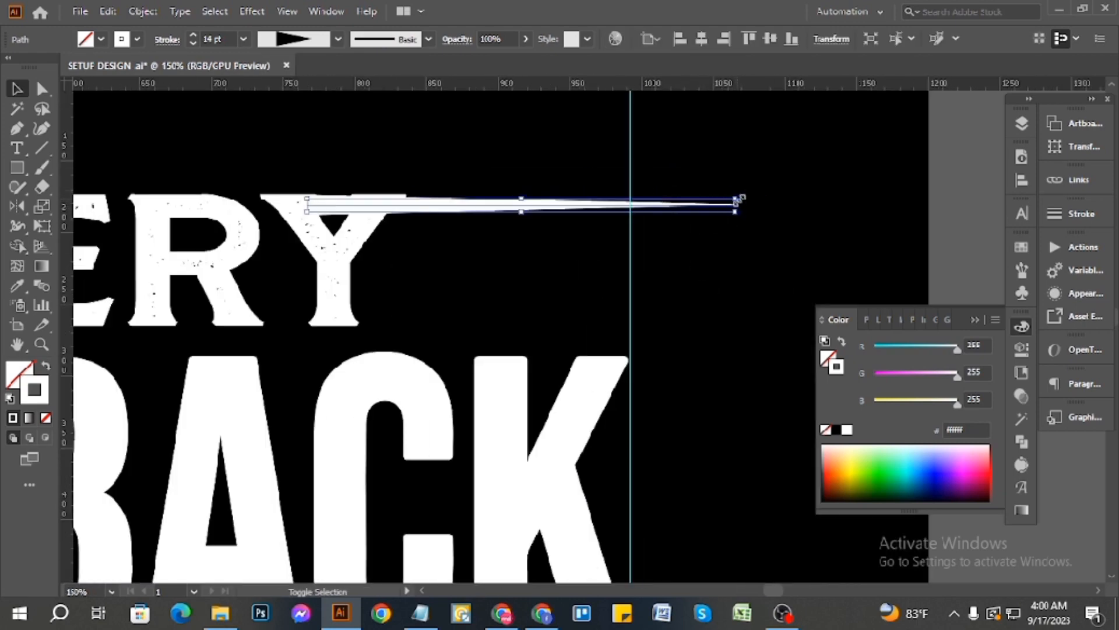
pyautogui.moveTo(739, 201); pyautogui.dragTo(626, 226)
pyautogui.hotkey('ctrl', 'z')
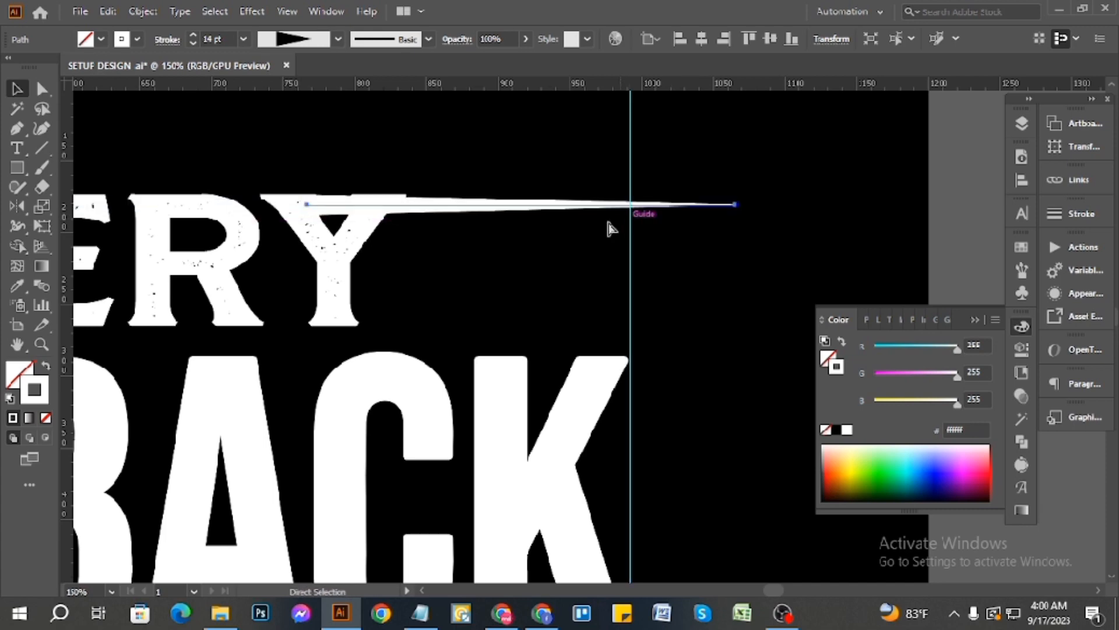
# - Resize the tapered line to about 140 px so it fills the gap between the Y of "EVERY" and the right vertical guide
pyautogui.moveTo(738, 210); pyautogui.dragTo(690, 227)
pyautogui.click(539, 254)
pyautogui.scroll(2, 538, 220)
pyautogui.click(667, 267)
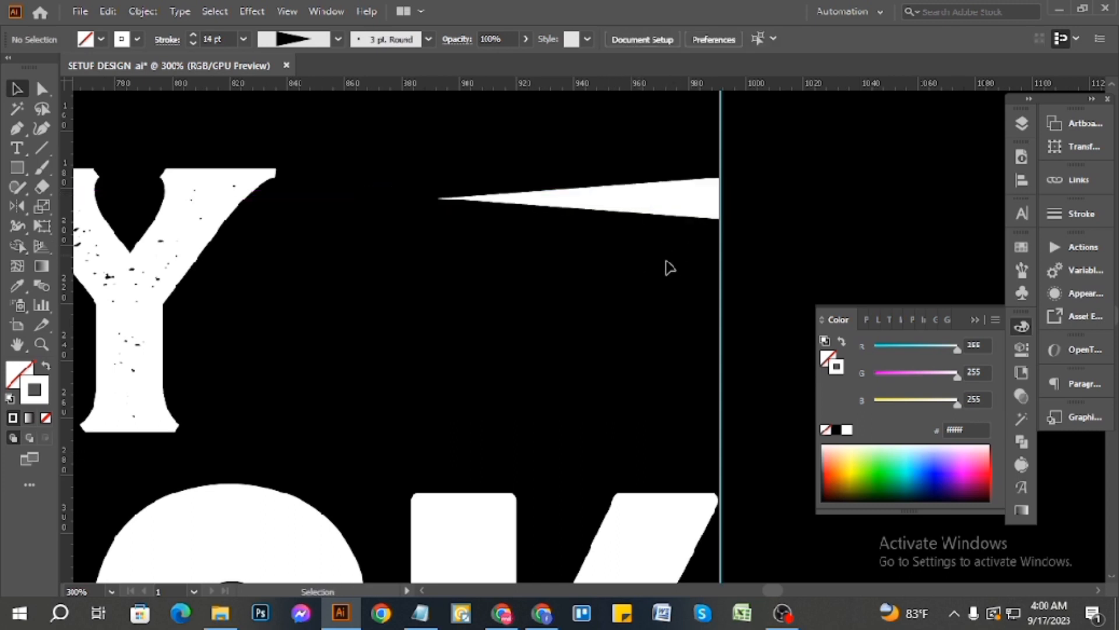
pyautogui.scroll(-3, 665, 265)
pyautogui.click(649, 249)
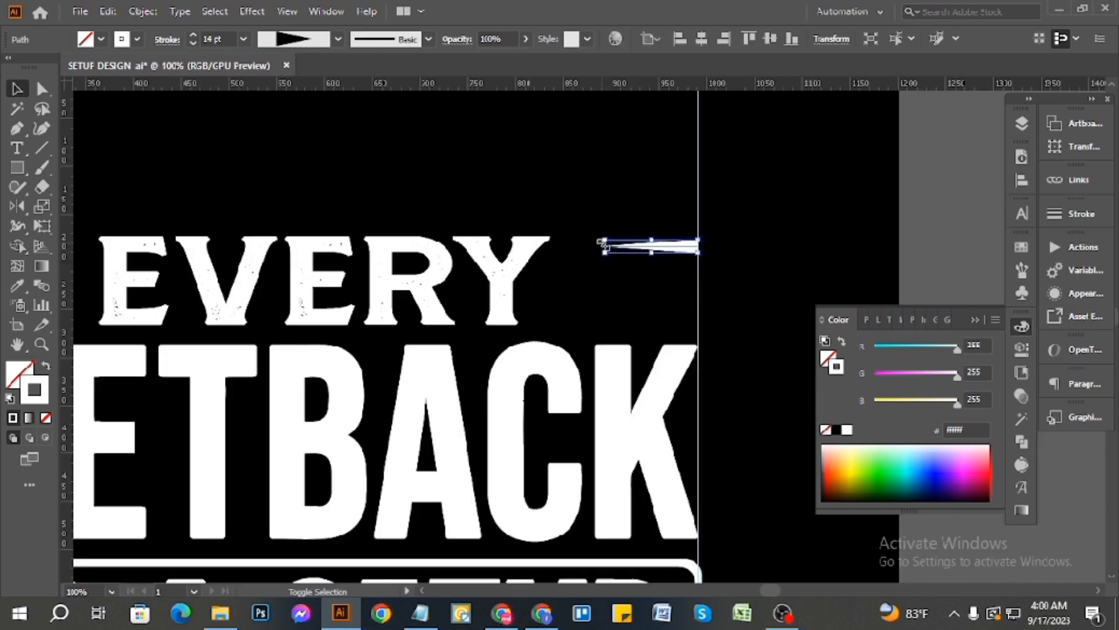
pyautogui.moveTo(607, 245); pyautogui.dragTo(545, 245)
pyautogui.scroll(3, 634, 252)
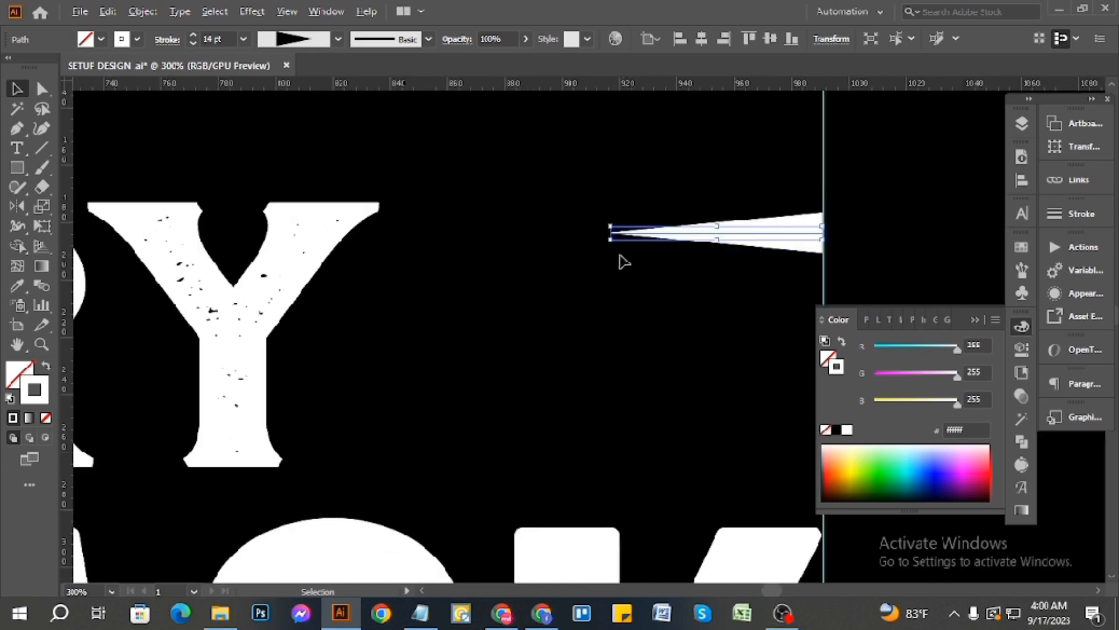
pyautogui.moveTo(610, 234); pyautogui.dragTo(421, 237)
pyautogui.click(458, 320)
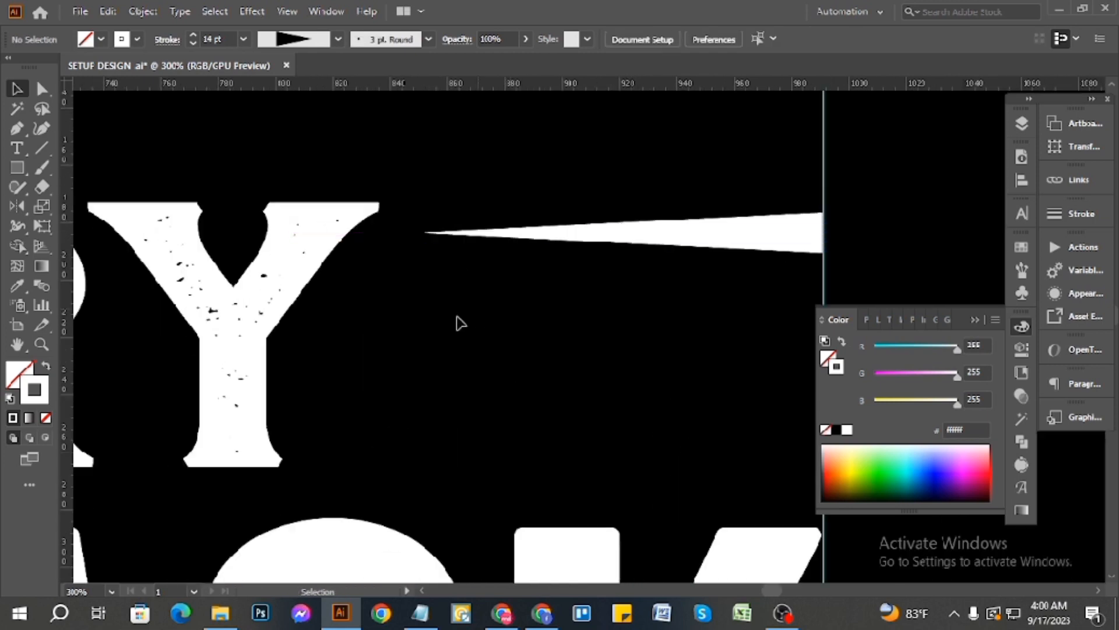
# - Reflect the tapered line across the vertical axis so its thick end faces the Y
pyautogui.scroll(-3, 545, 350)
pyautogui.scroll(1, 564, 316)
pyautogui.click(563, 315)
pyautogui.rightClick(566, 313)
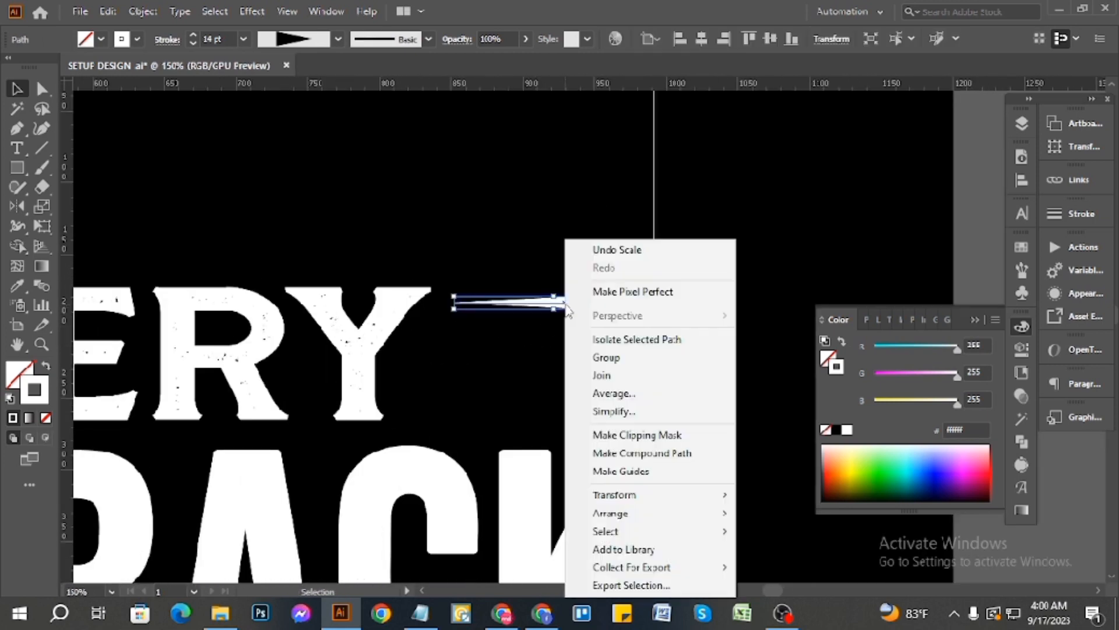
pyautogui.moveTo(631, 495)
pyautogui.click(775, 407)
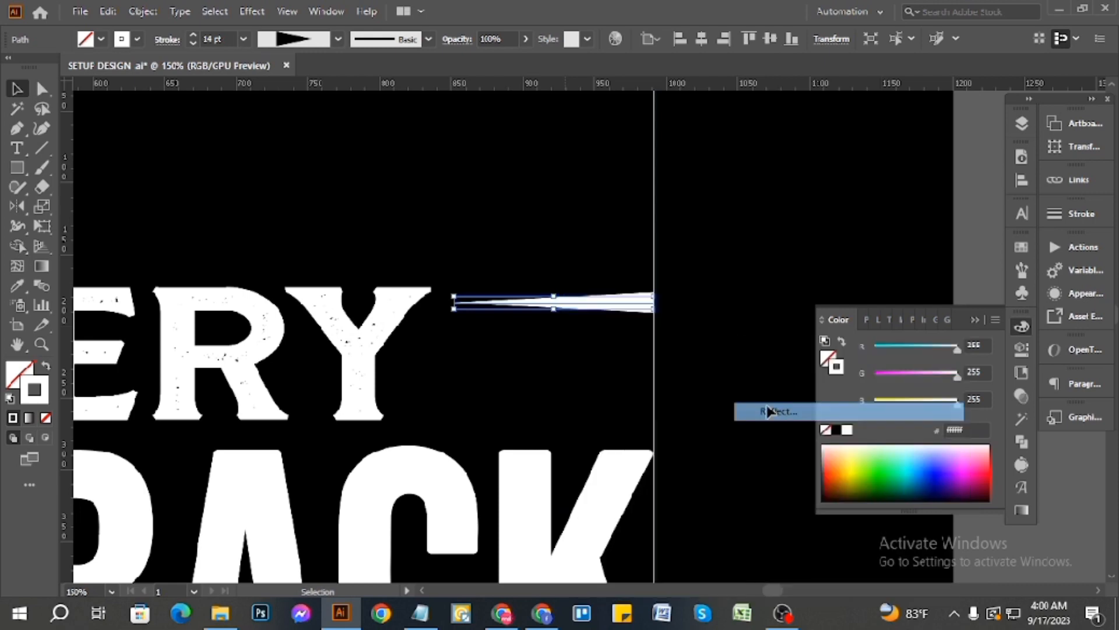
pyautogui.click(980, 389)
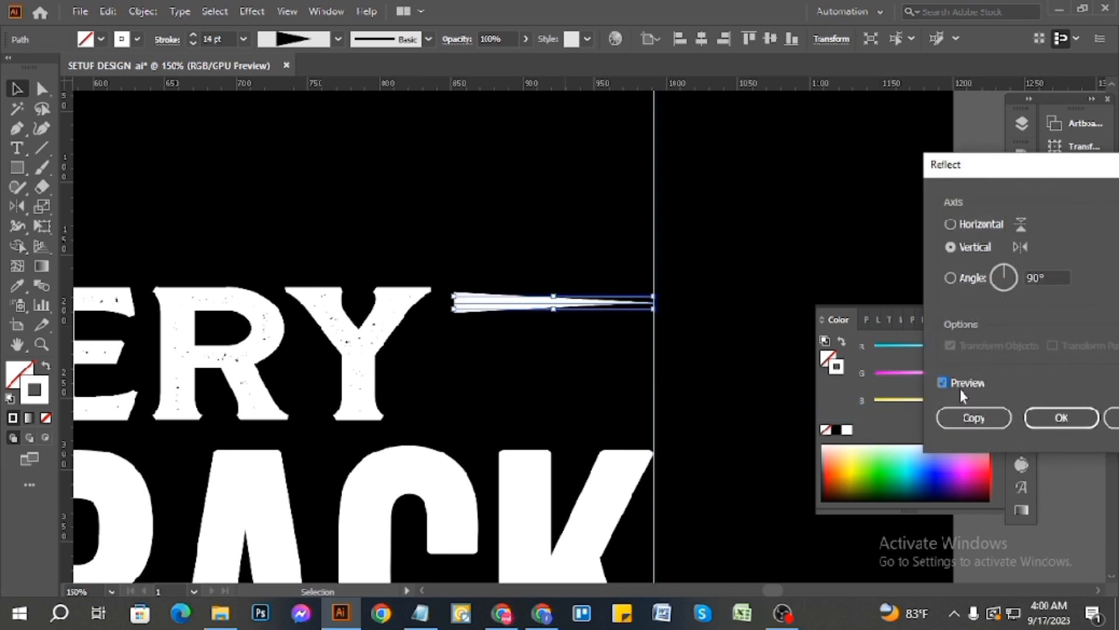
pyautogui.click(1062, 418)
pyautogui.click(462, 375)
# - Reduce the stroke weight of the tapered line beside "EVERY" to 10 pt
pyautogui.scroll(-2, 545, 375)
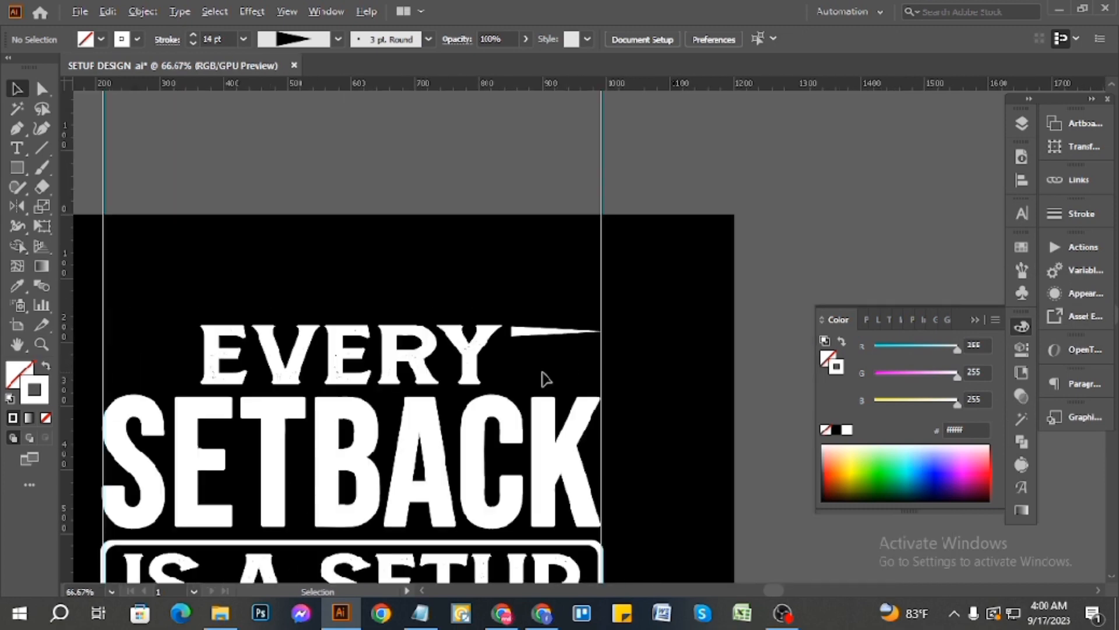
pyautogui.scroll(3, 580, 301)
pyautogui.scroll(2, 551, 259)
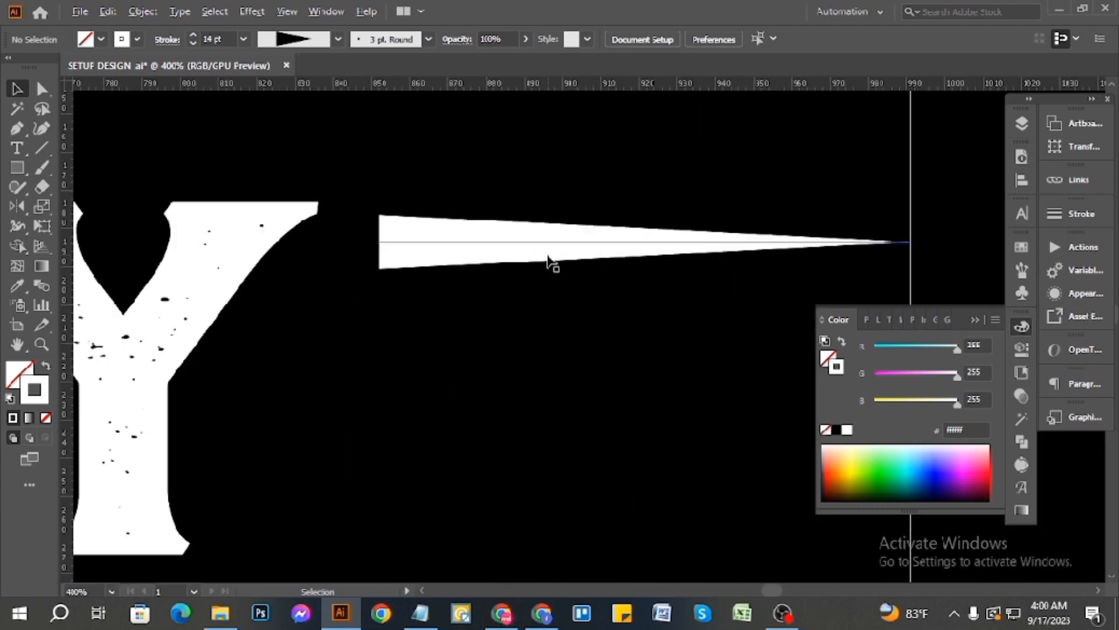
pyautogui.click(556, 239)
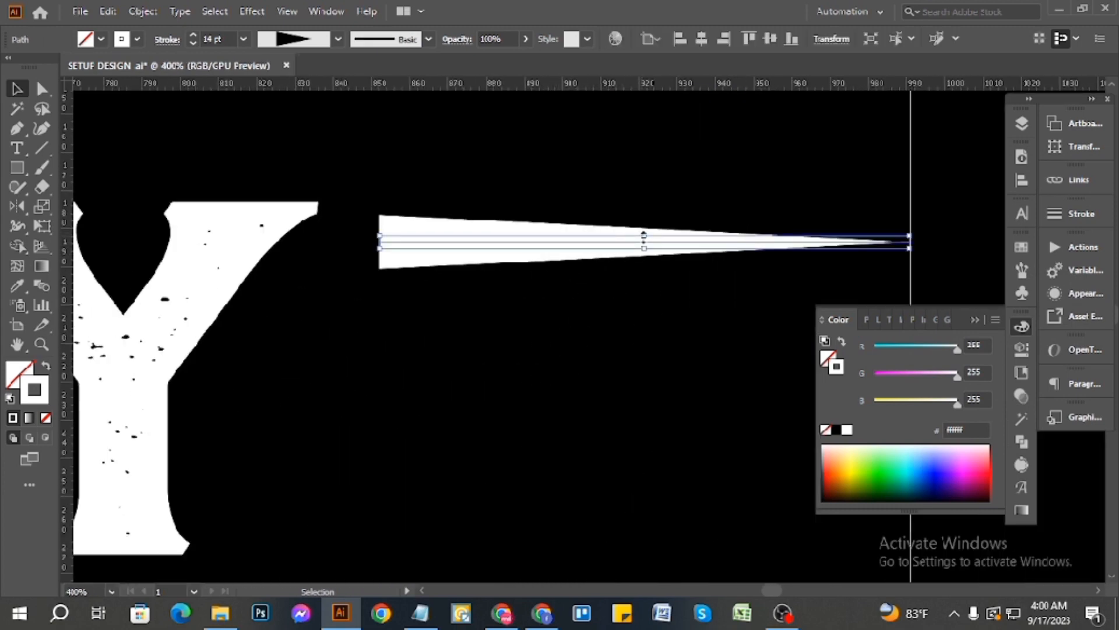
pyautogui.moveTo(644, 235); pyautogui.dragTo(644, 240)
pyautogui.click(192, 43)
pyautogui.click(193, 43)
pyautogui.click(193, 44)
pyautogui.click(192, 44)
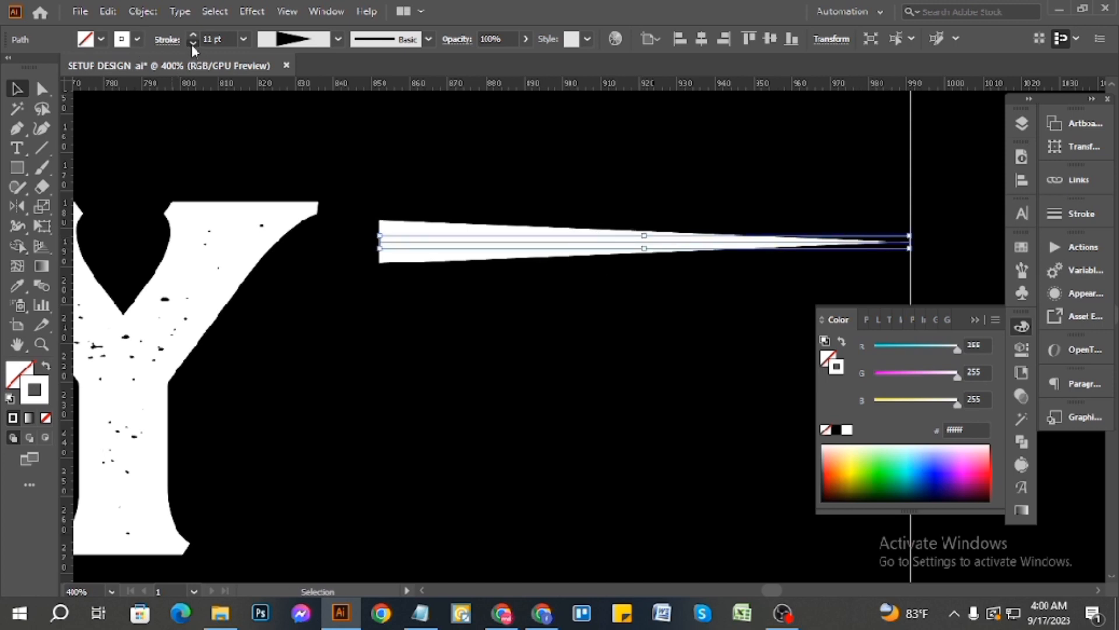
pyautogui.click(192, 43)
pyautogui.click(193, 44)
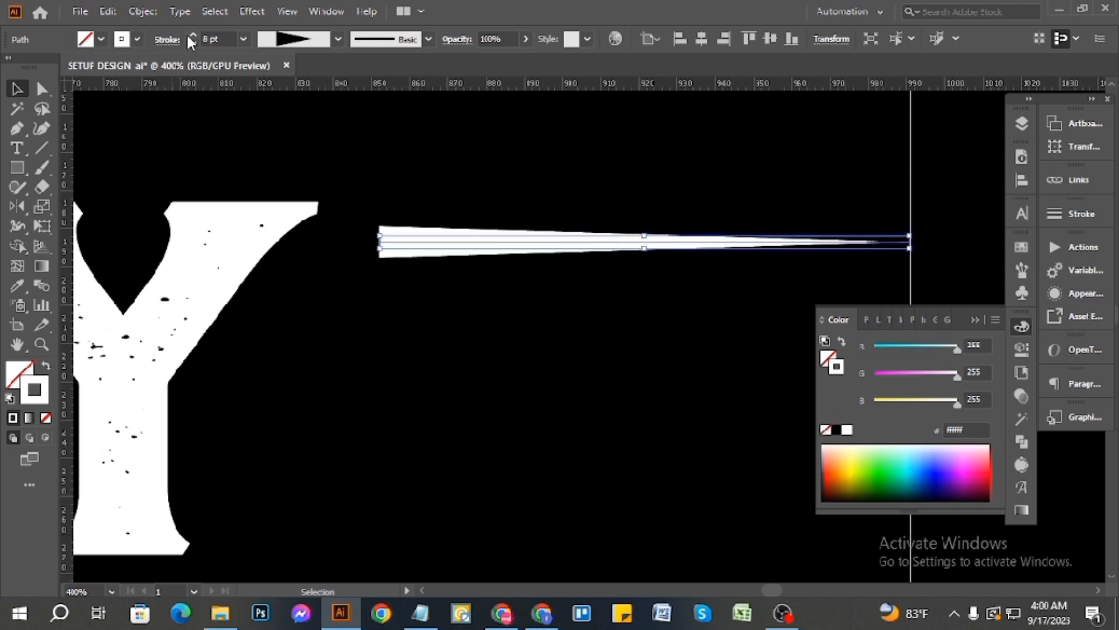
pyautogui.click(189, 35)
pyautogui.click(190, 35)
pyautogui.click(461, 132)
pyautogui.scroll(-2, 641, 288)
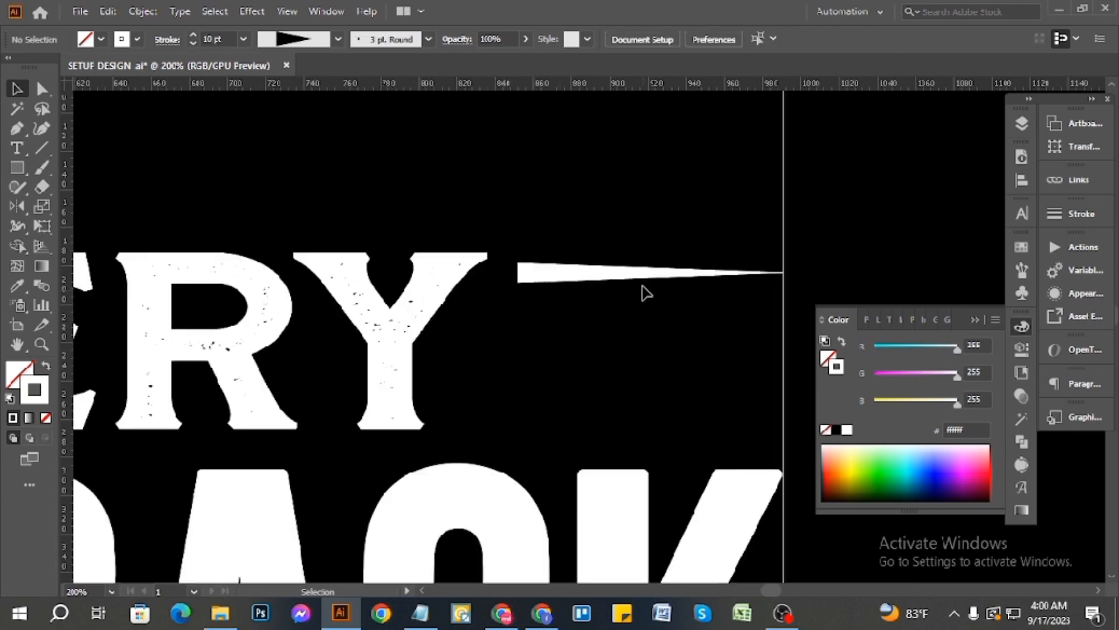
# - Duplicate the tapered line onto the pasteboard above the artboard as a spare copy
pyautogui.click(641, 279)
pyautogui.scroll(-3, 551, 324)
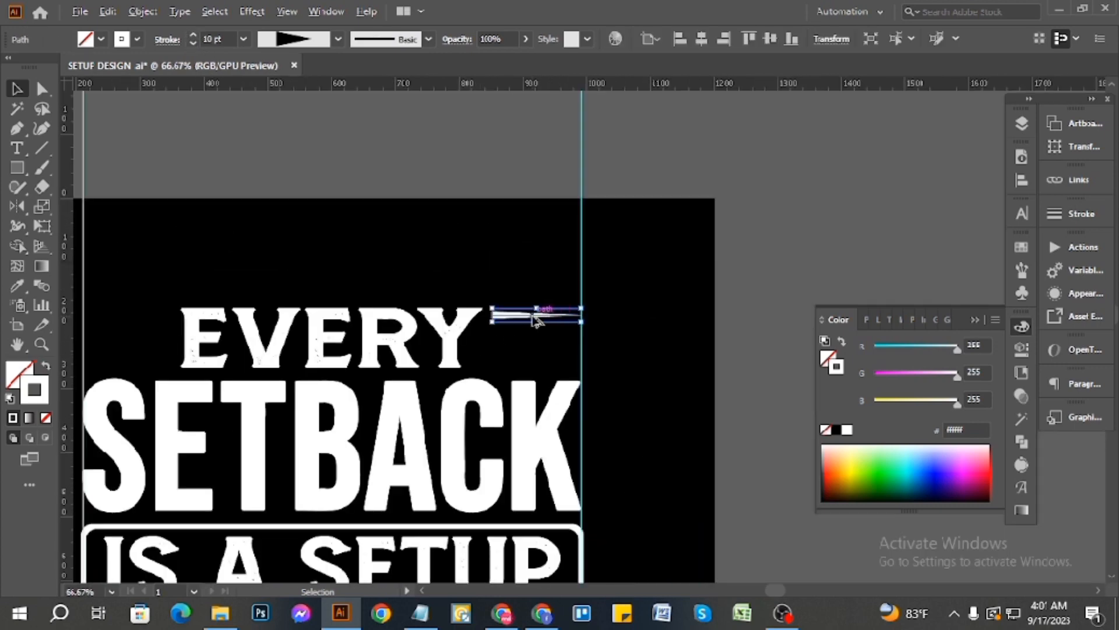
pyautogui.keyDown('alt'); pyautogui.moveTo(534, 314); pyautogui.dragTo(522, 150); pyautogui.keyUp('alt')
# - Expand the appearance of the tapered line beside "EVERY" into a filled shape
pyautogui.scroll(3, 524, 323)
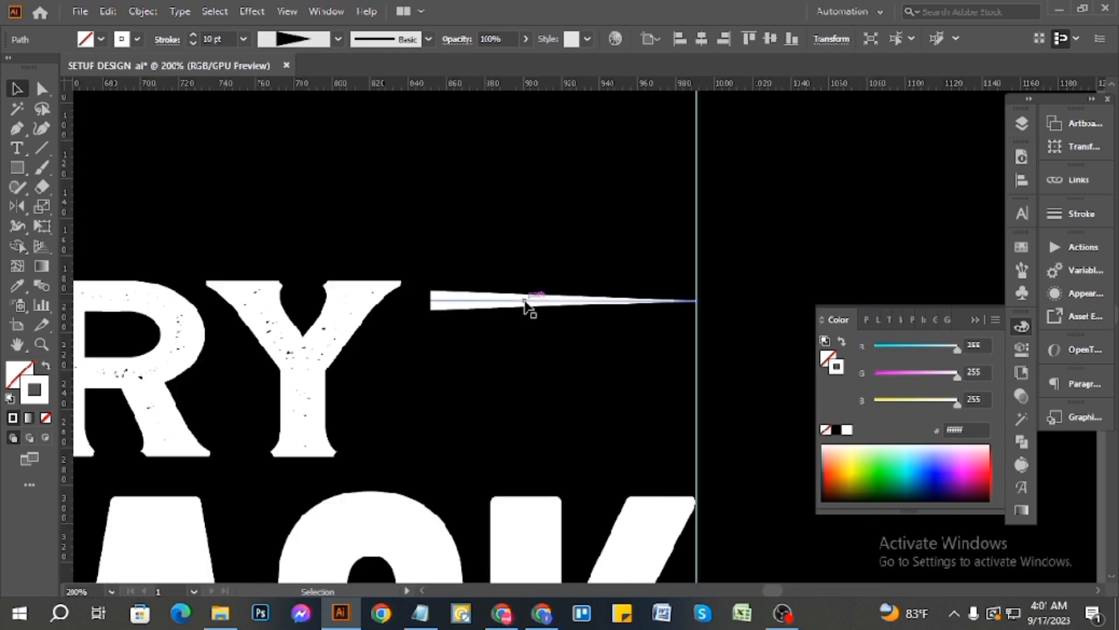
pyautogui.click(525, 302)
pyautogui.click(149, 13)
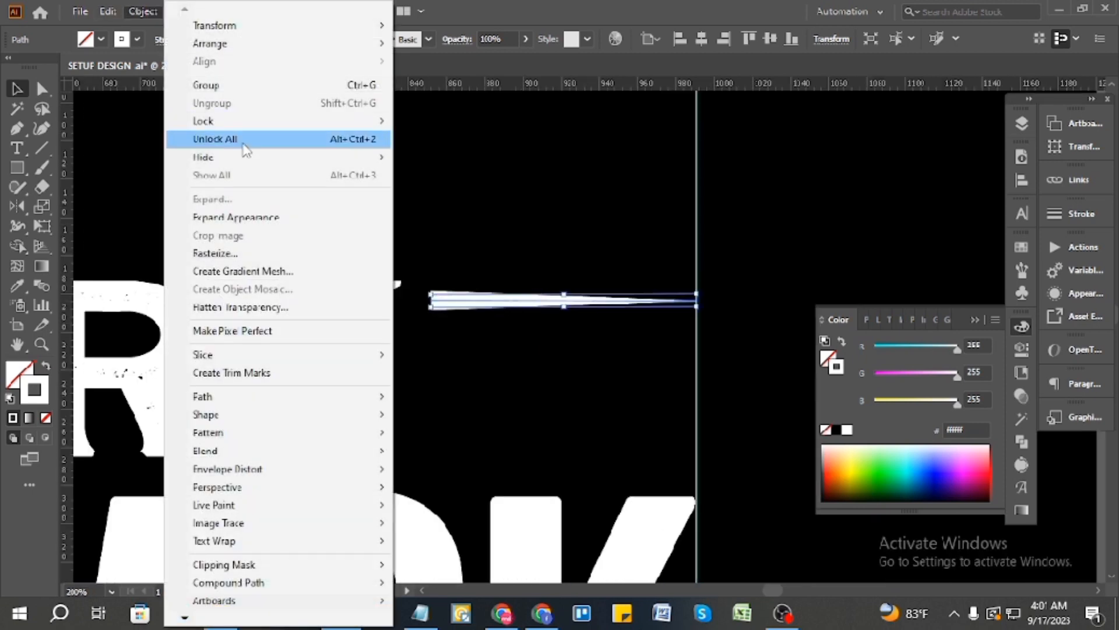
pyautogui.click(239, 215)
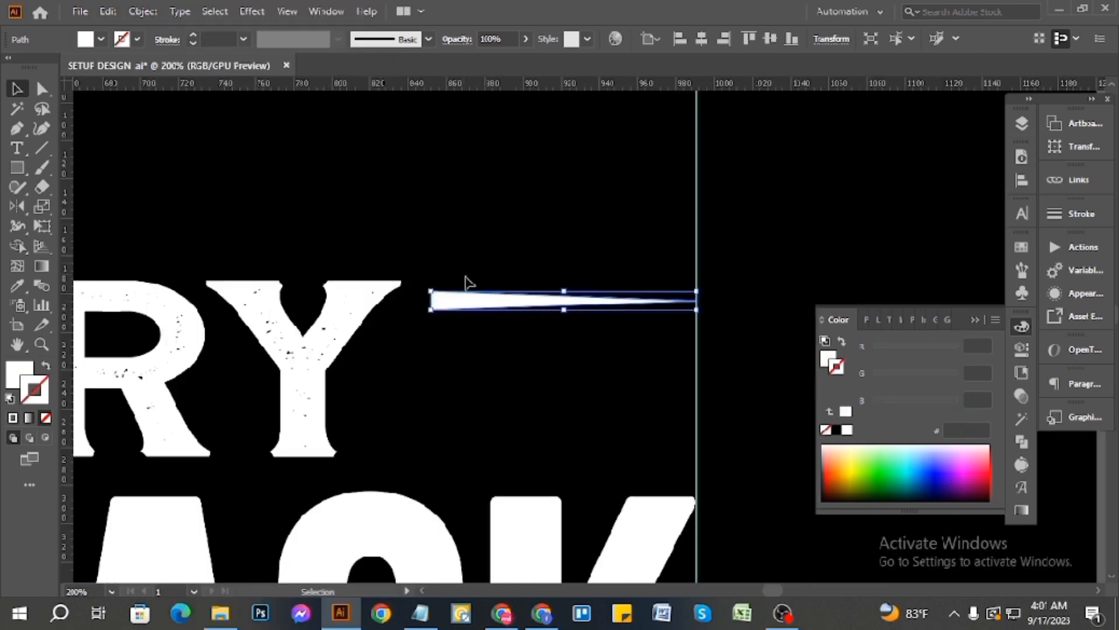
pyautogui.click(548, 241)
# - Duplicate the tapered shape about 22 px below and repeat the duplication twice to make a stack of four lines
pyautogui.moveTo(523, 304); pyautogui.dragTo(517, 344)
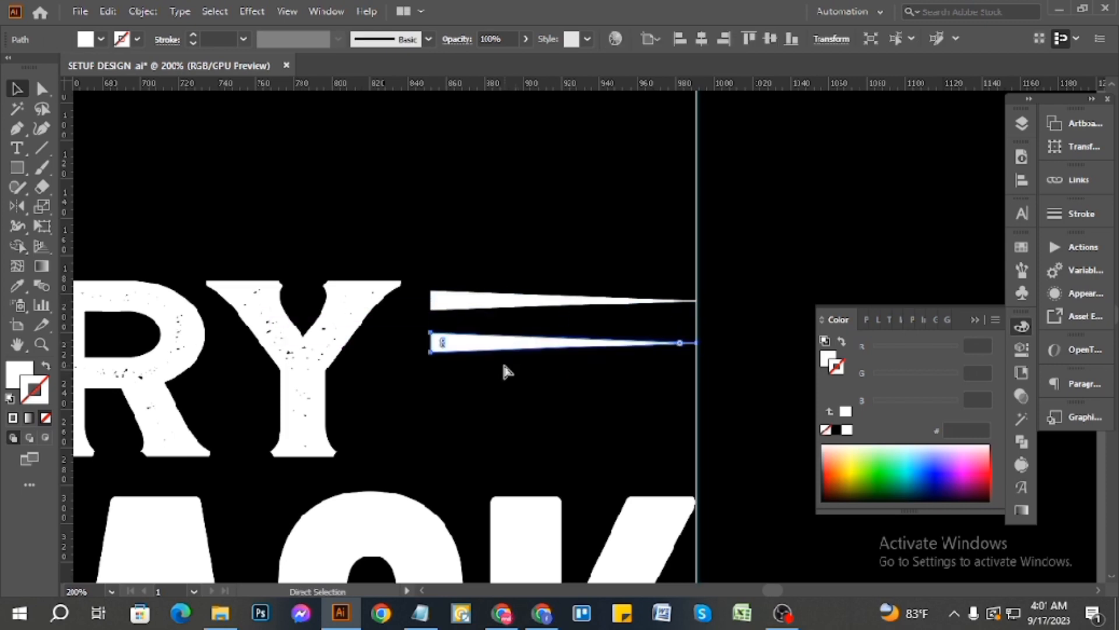
pyautogui.hotkey('ctrl', 'd')
pyautogui.hotkey('ctrl', 'd')
pyautogui.click(502, 462)
pyautogui.hotkey('ctrl', '-')
pyautogui.hotkey('ctrl', '-')
pyautogui.hotkey('ctrl', '-')
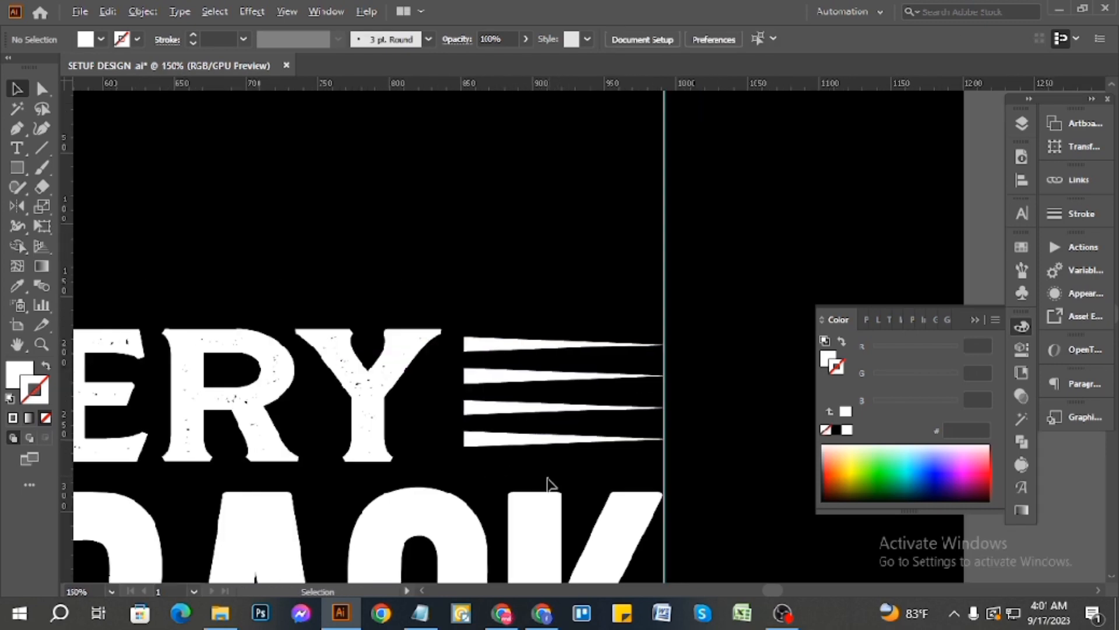
# - Place horizontal ruler guides along the top and bottom edges of the word "EVERY" beside the tapered lines
pyautogui.scroll(2, 516, 491)
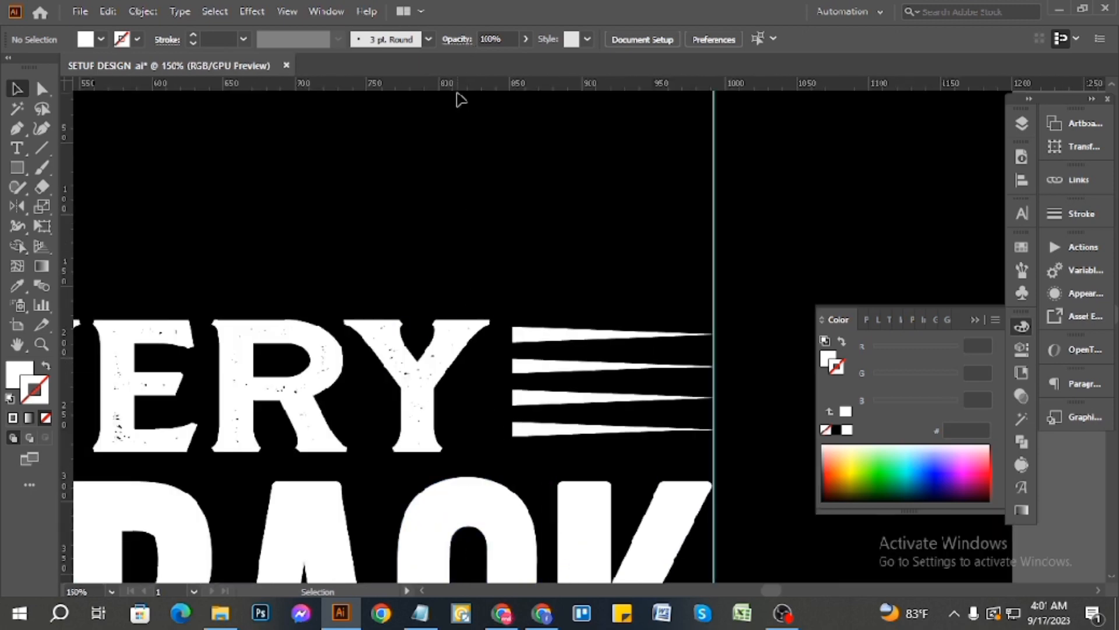
pyautogui.moveTo(459, 86); pyautogui.dragTo(467, 320)
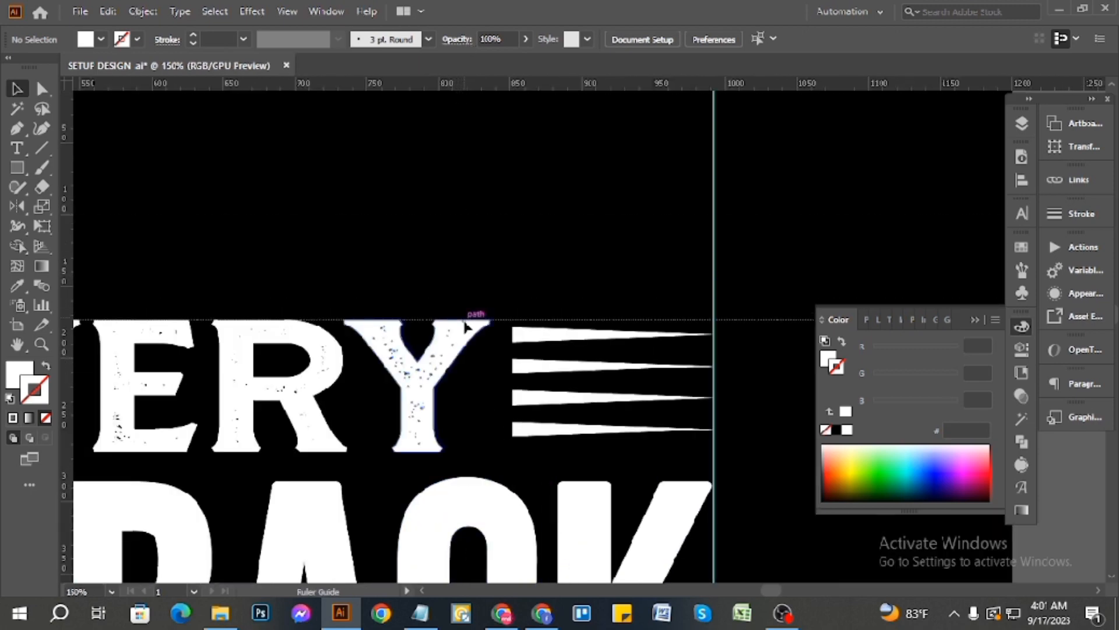
pyautogui.click(465, 355)
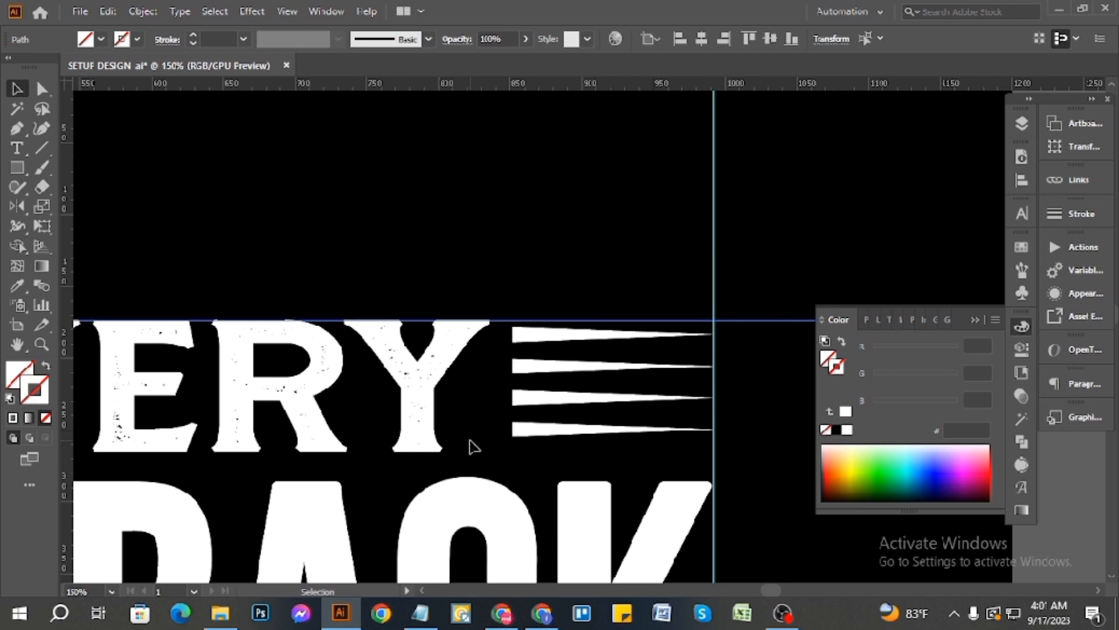
pyautogui.scroll(-3, 472, 445)
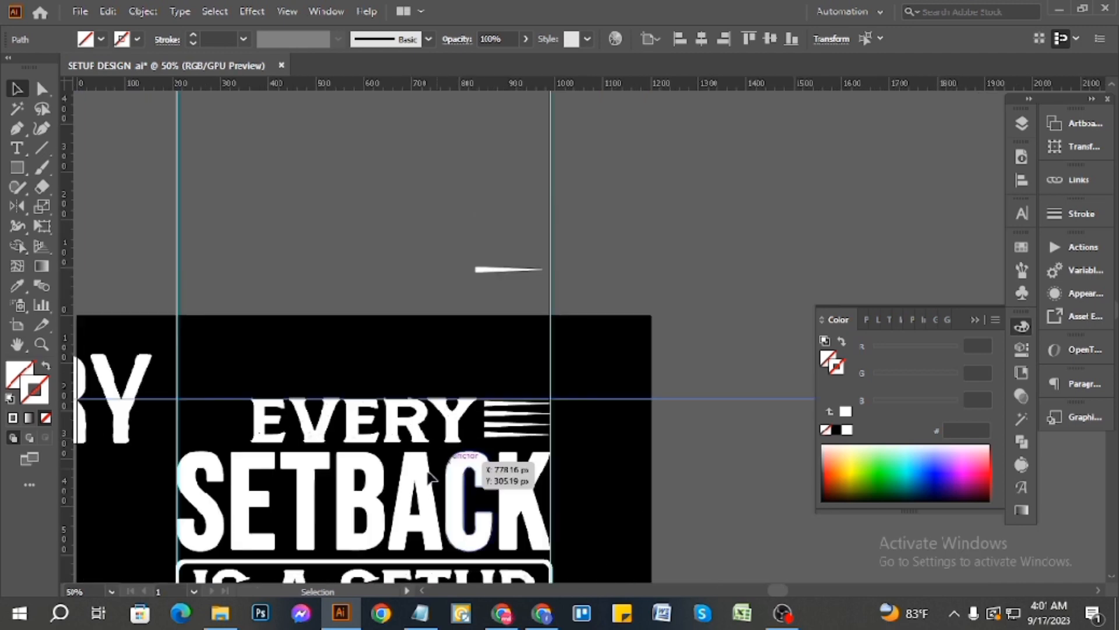
pyautogui.scroll(2, 414, 420)
pyautogui.scroll(-2, 670, 400)
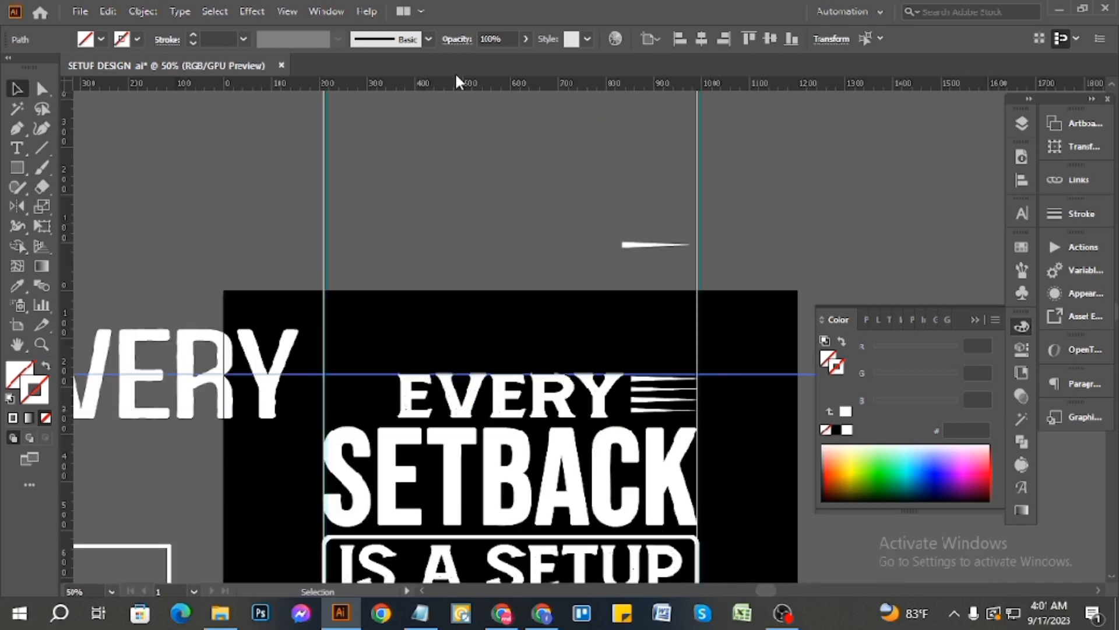
pyautogui.scroll(5, 560, 431)
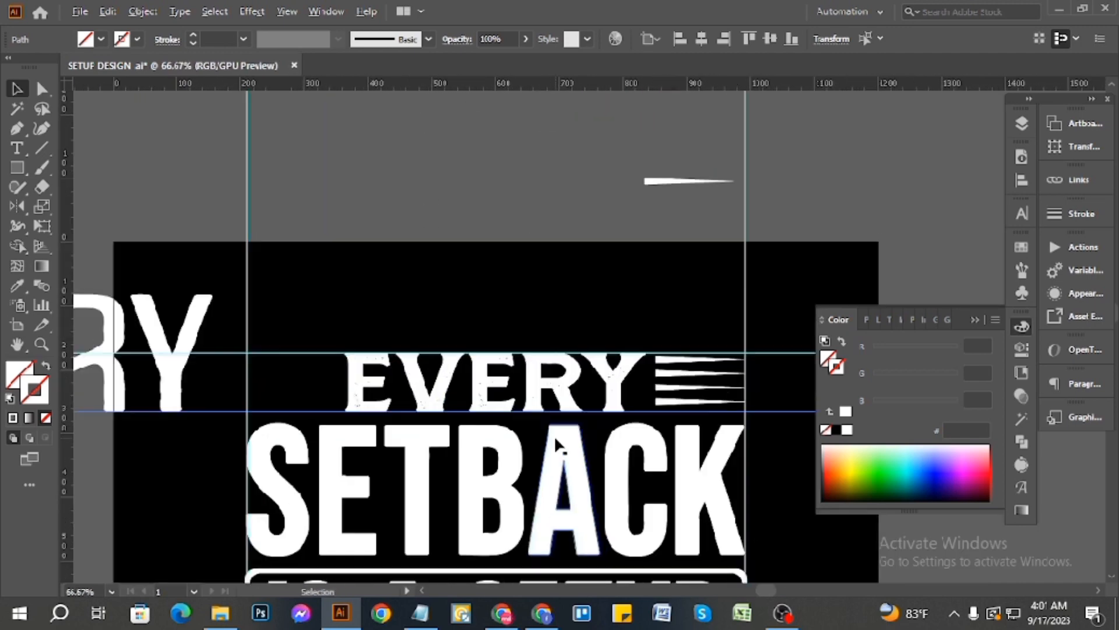
pyautogui.scroll(-3, 537, 412)
pyautogui.scroll(2, 603, 430)
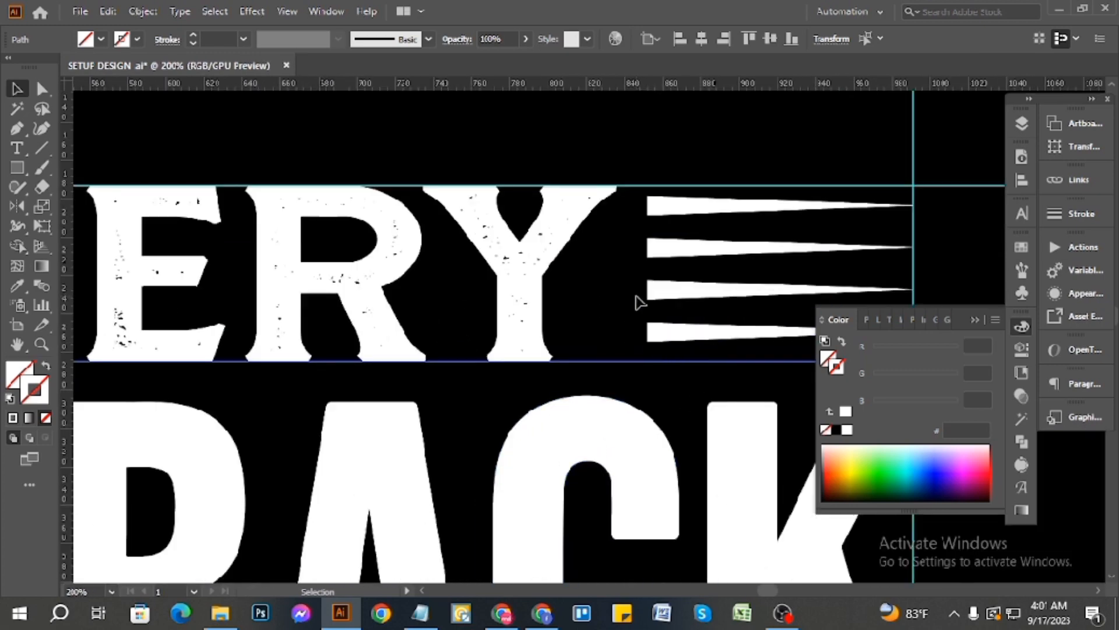
# - Repeat the duplication of the lowest tapered line beside "EVERY" to add a fifth line to the stack
pyautogui.scroll(3, 630, 295)
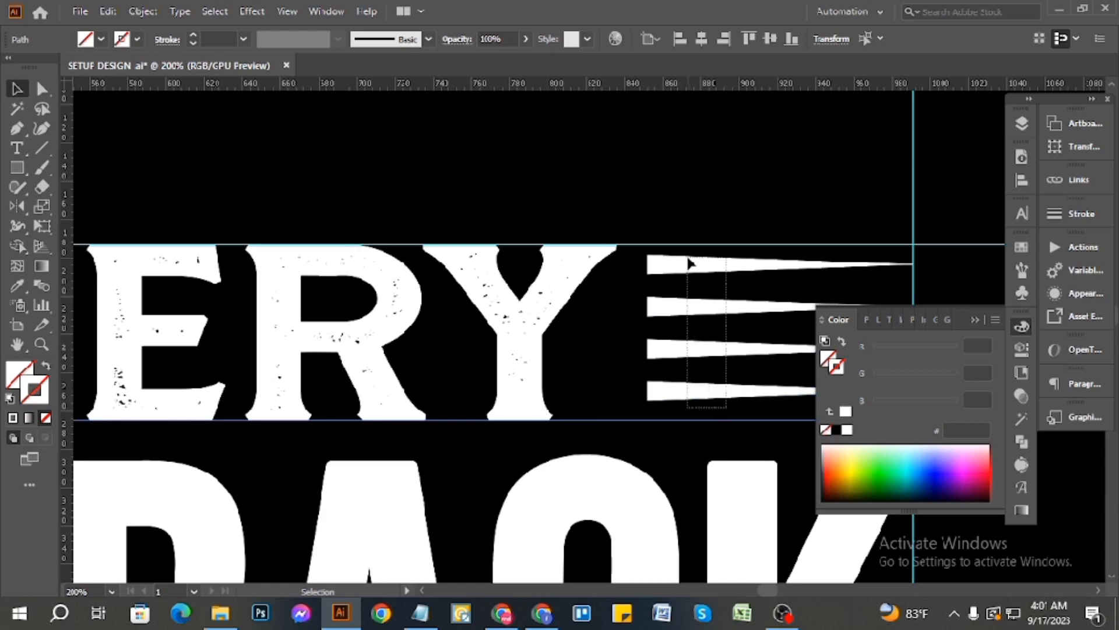
pyautogui.moveTo(688, 257); pyautogui.dragTo(687, 250)
pyautogui.click(624, 348)
pyautogui.click(676, 394)
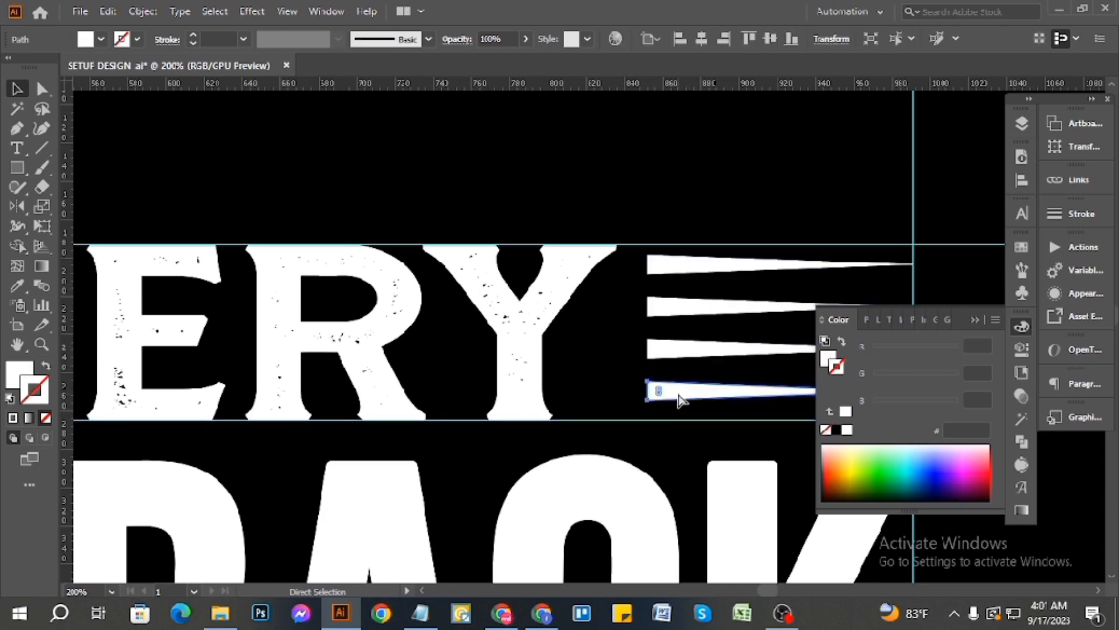
pyautogui.hotkey('ctrl', 'd')
pyautogui.click(617, 358)
# - Group the five tapered lines beside "EVERY" into one object
pyautogui.click(671, 439)
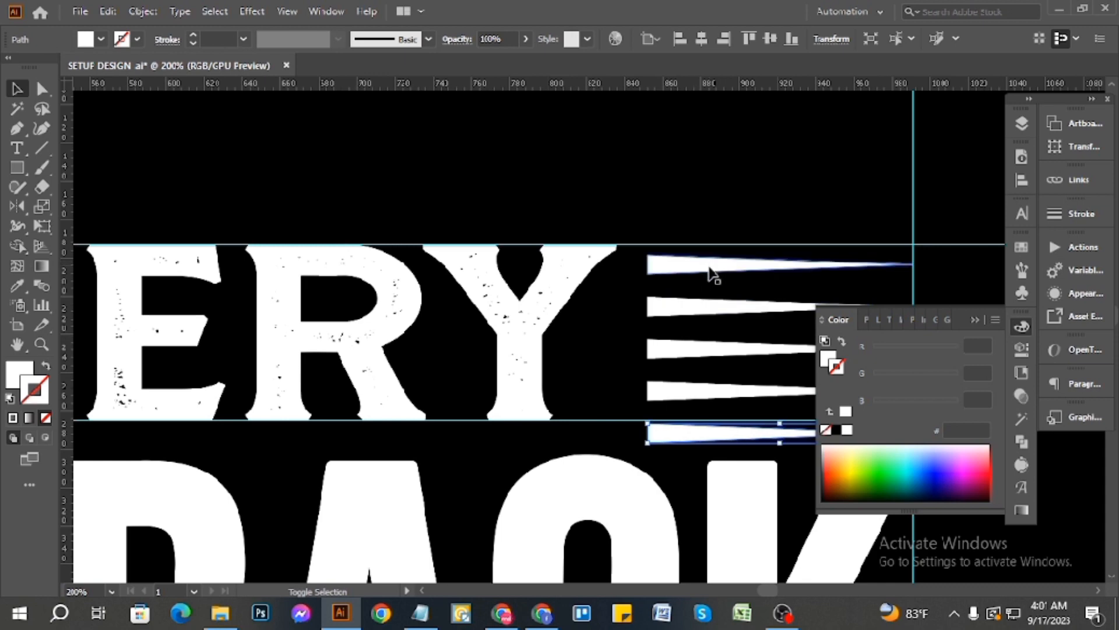
pyautogui.keyDown('shift'); pyautogui.click(662, 394); pyautogui.keyUp('shift')
pyautogui.keyDown('shift'); pyautogui.click(687, 348); pyautogui.keyUp('shift')
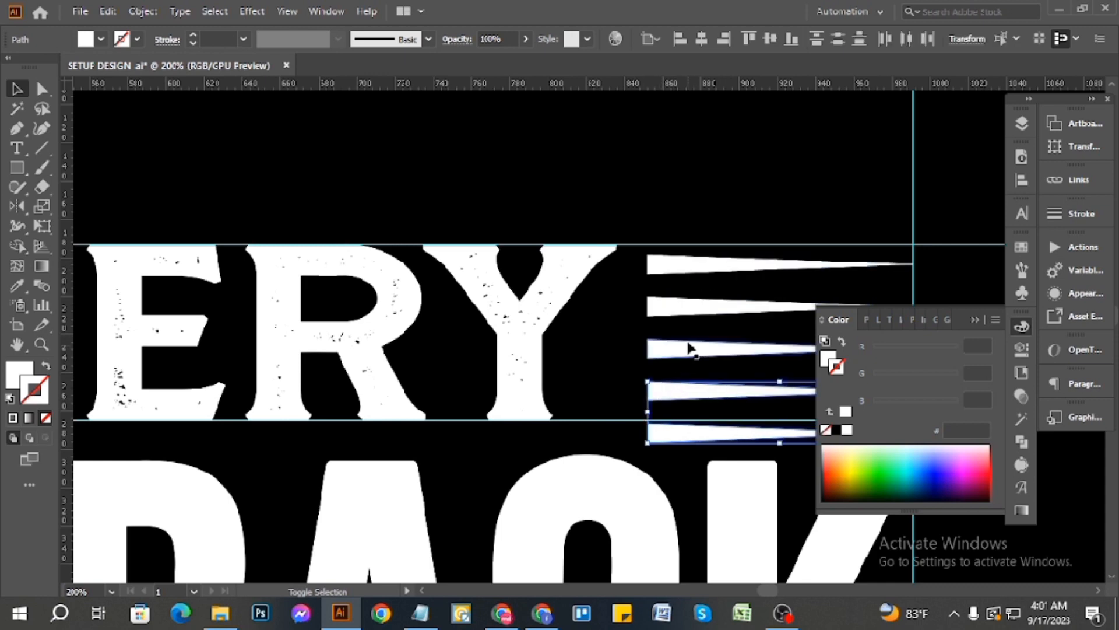
pyautogui.keyDown('shift'); pyautogui.click(688, 312); pyautogui.keyUp('shift')
pyautogui.keyDown('shift'); pyautogui.click(688, 270); pyautogui.keyUp('shift')
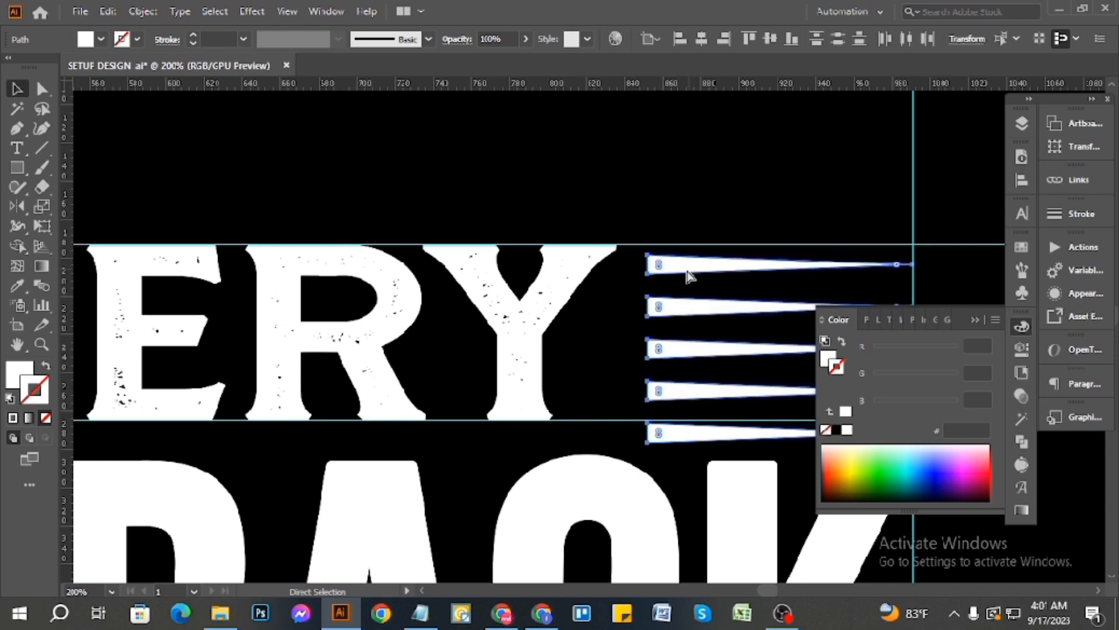
pyautogui.hotkey('ctrl', 'g')
pyautogui.scroll(-2, 635, 280)
pyautogui.scroll(2, 700, 316)
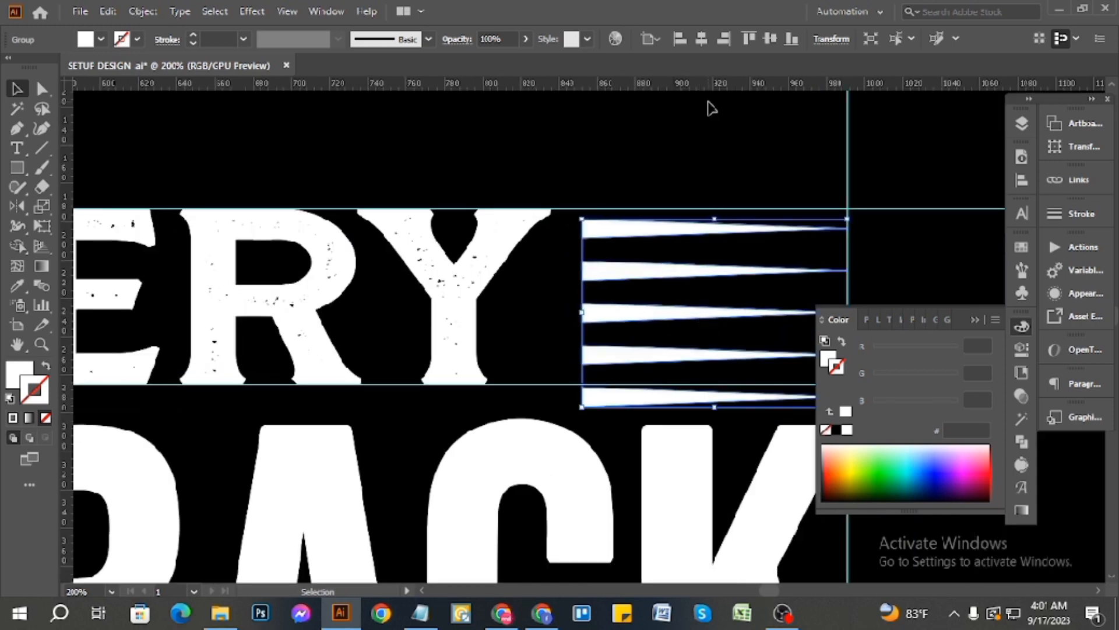
# - Move the tapered line group up to the upper guide and scale it proportionally so its base meets the lower guide
pyautogui.moveTo(718, 275); pyautogui.dragTo(715, 259)
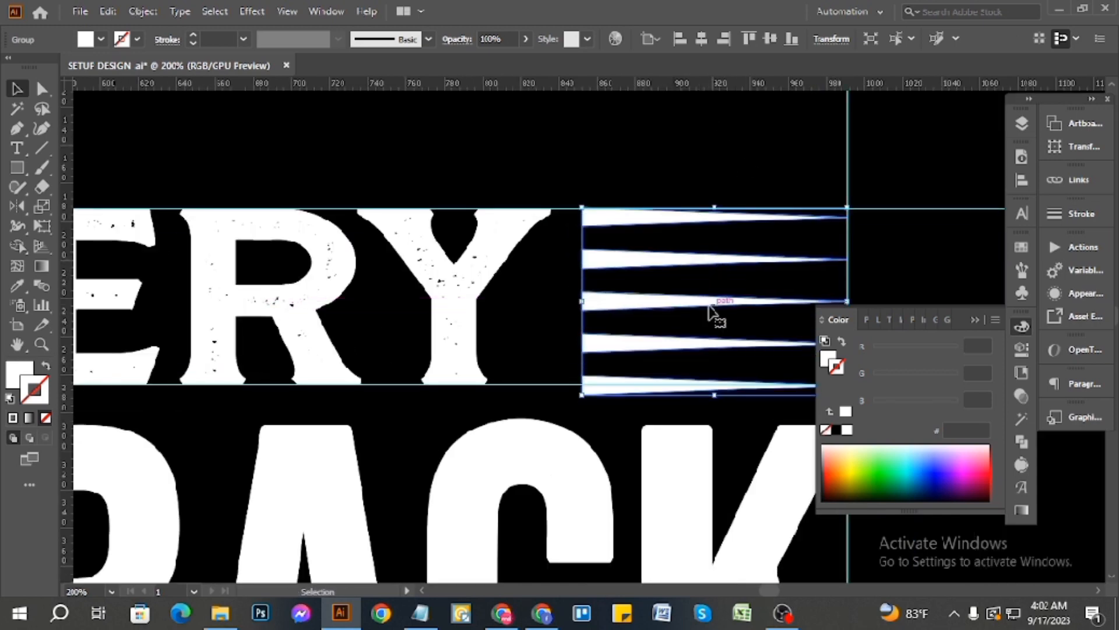
pyautogui.scroll(-2, 712, 317)
pyautogui.scroll(2, 725, 370)
pyautogui.scroll(4, 695, 330)
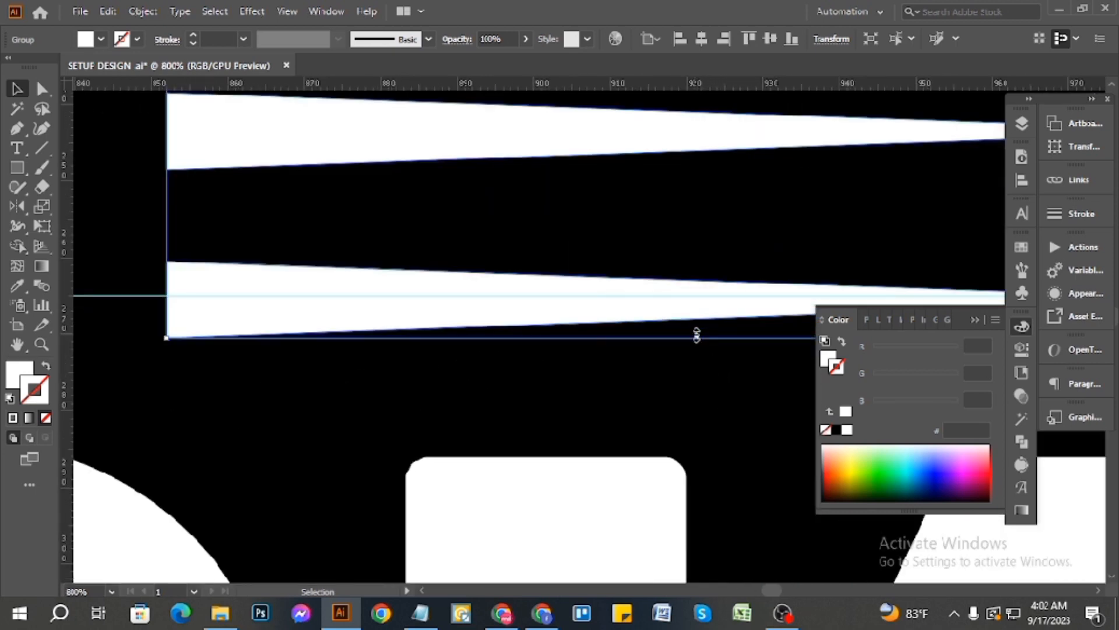
pyautogui.moveTo(695, 332); pyautogui.dragTo(695, 289)
pyautogui.scroll(-4, 628, 357)
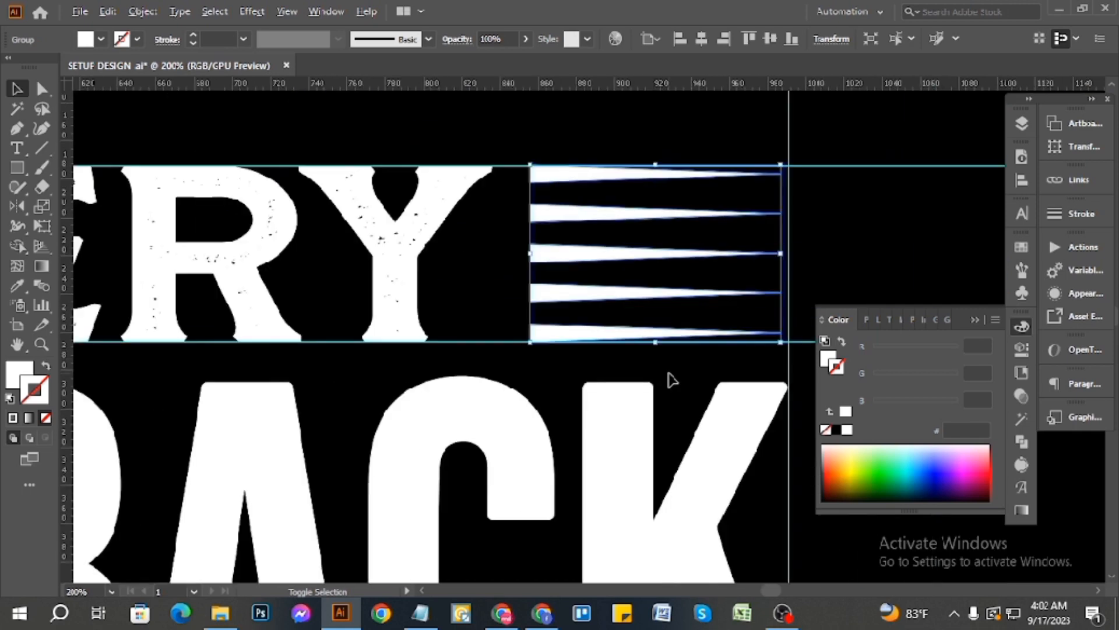
pyautogui.click(455, 331)
# - Move the tapered line group horizontally until its pointed tips meet the vertical guide at the end of "SETBACK"
pyautogui.scroll(-3, 590, 420)
pyautogui.scroll(5, 675, 400)
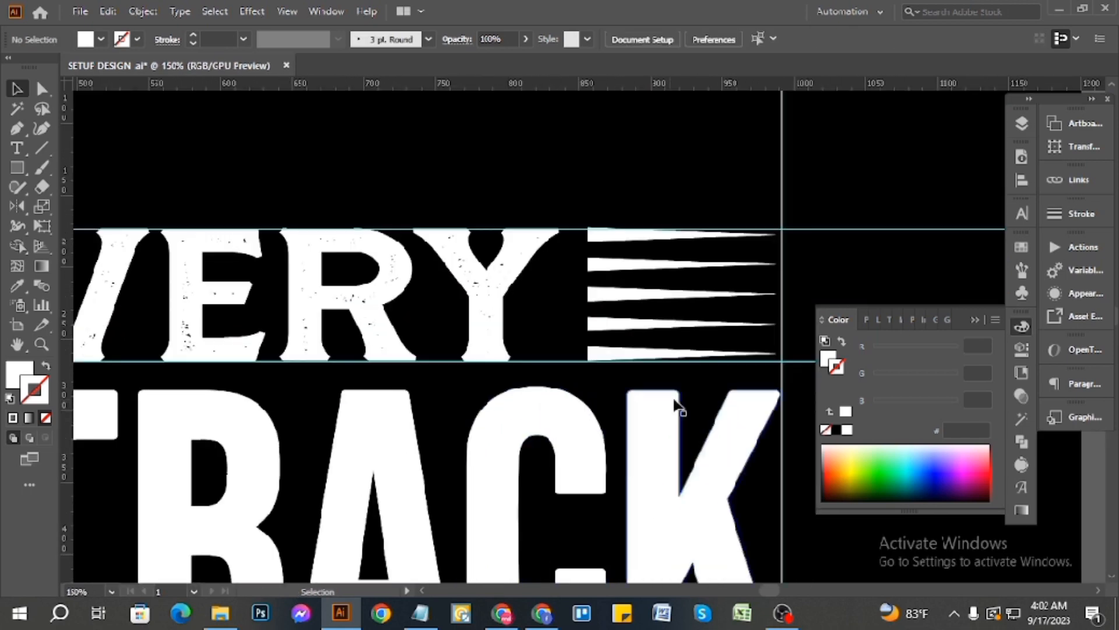
pyautogui.scroll(-3, 593, 349)
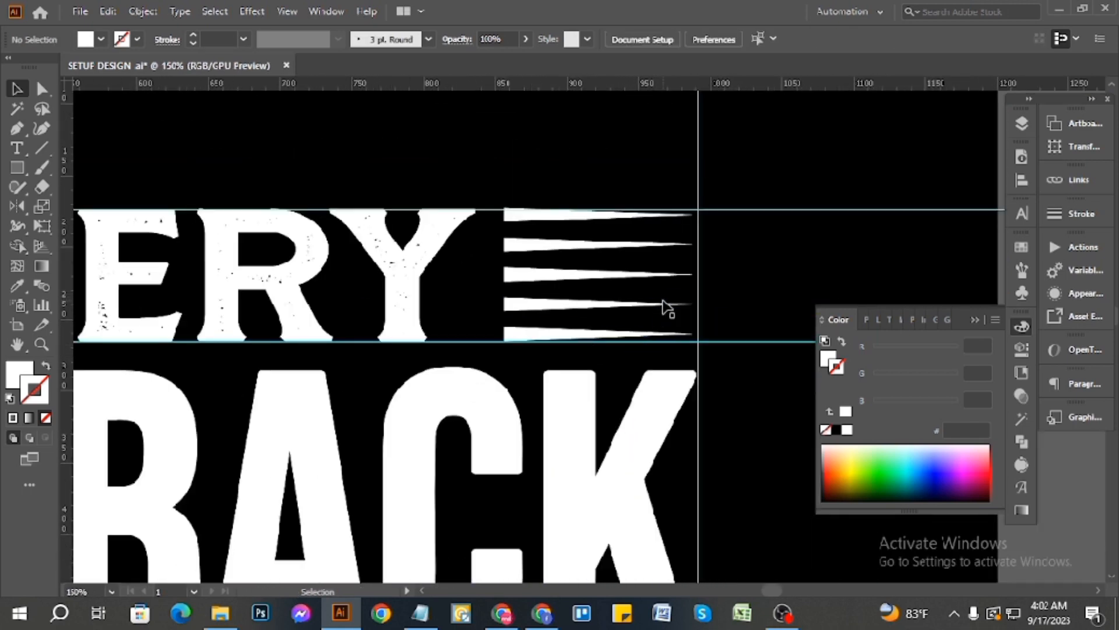
pyautogui.scroll(2, 664, 307)
pyautogui.click(671, 309)
pyautogui.scroll(2, 677, 306)
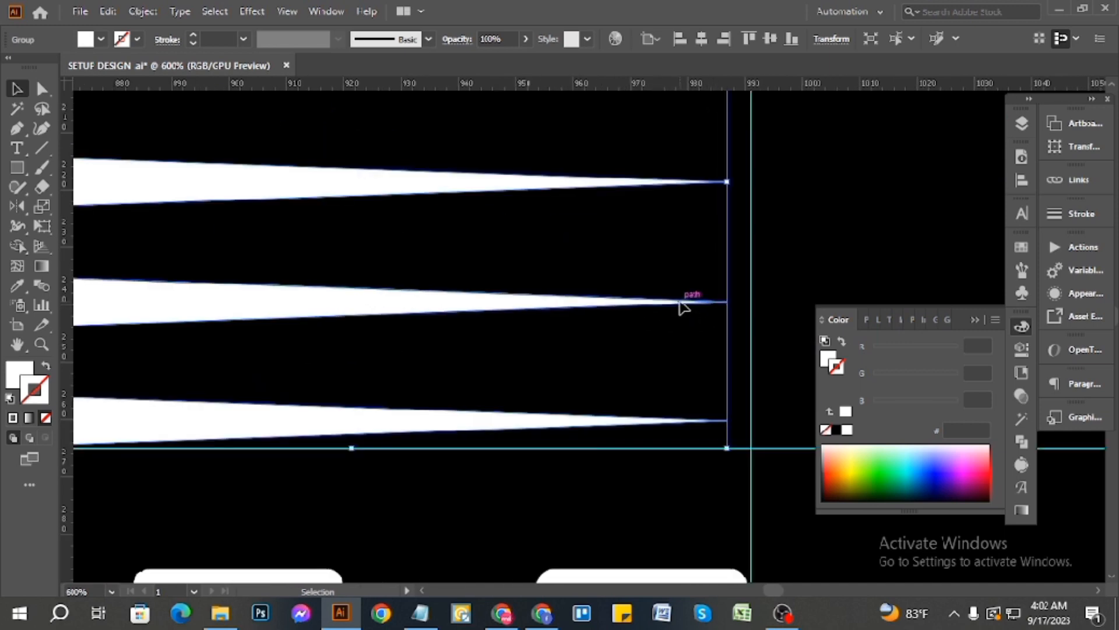
pyautogui.moveTo(683, 307); pyautogui.dragTo(705, 302)
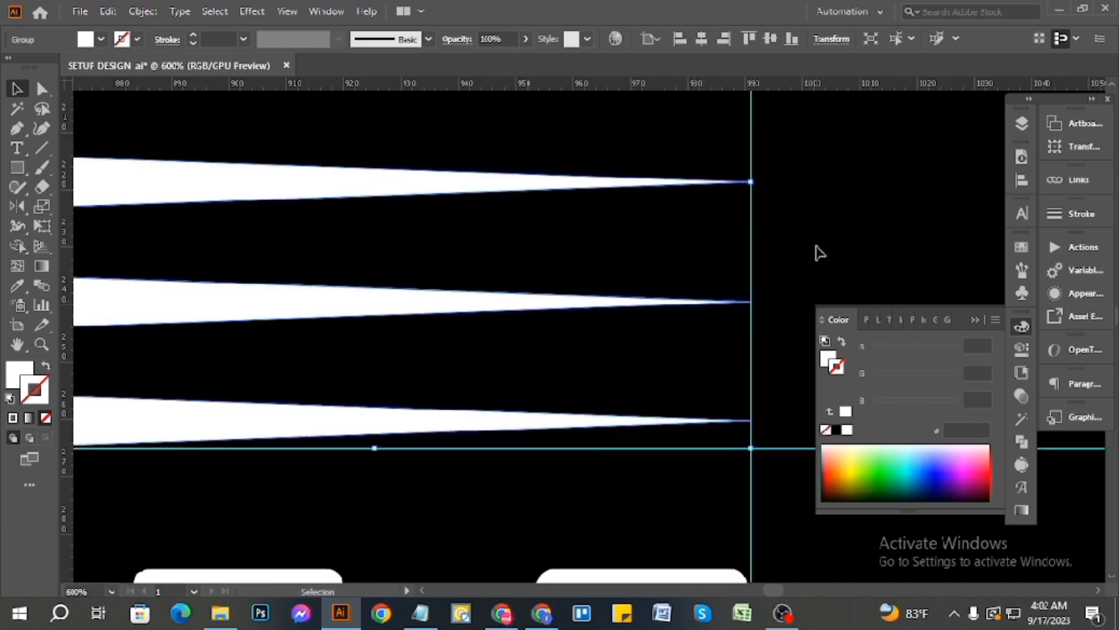
pyautogui.click(817, 247)
pyautogui.scroll(-5, 874, 286)
pyautogui.scroll(-1, 776, 357)
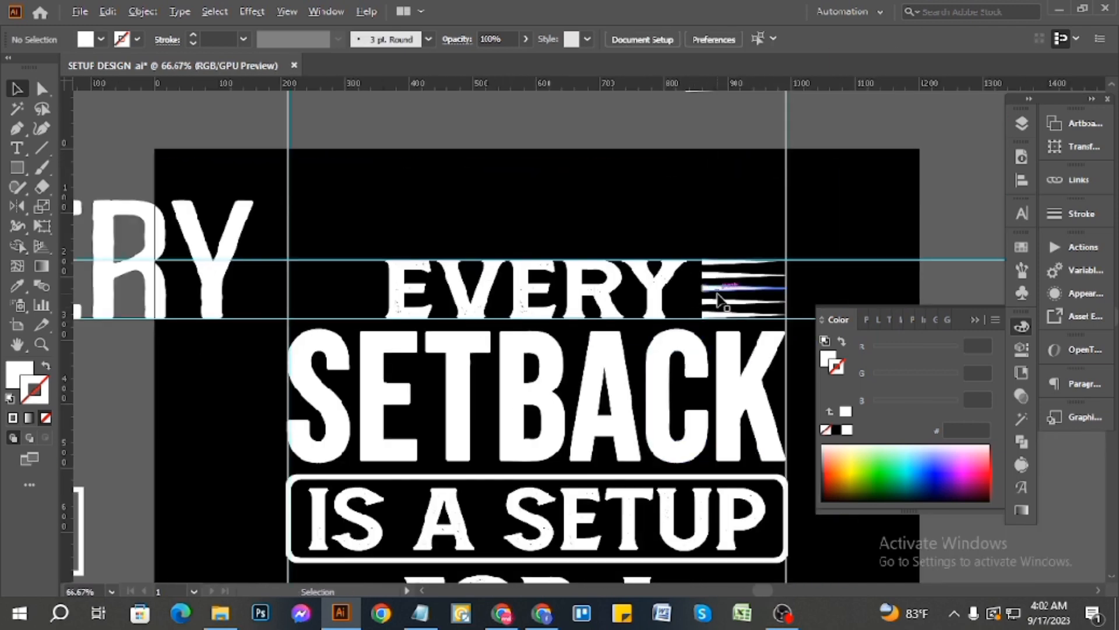
# - Duplicate the tapered line group to the space before "EVERY" and reflect the copy across the vertical axis
pyautogui.moveTo(719, 295); pyautogui.dragTo(303, 297)
pyautogui.scroll(3, 287, 303)
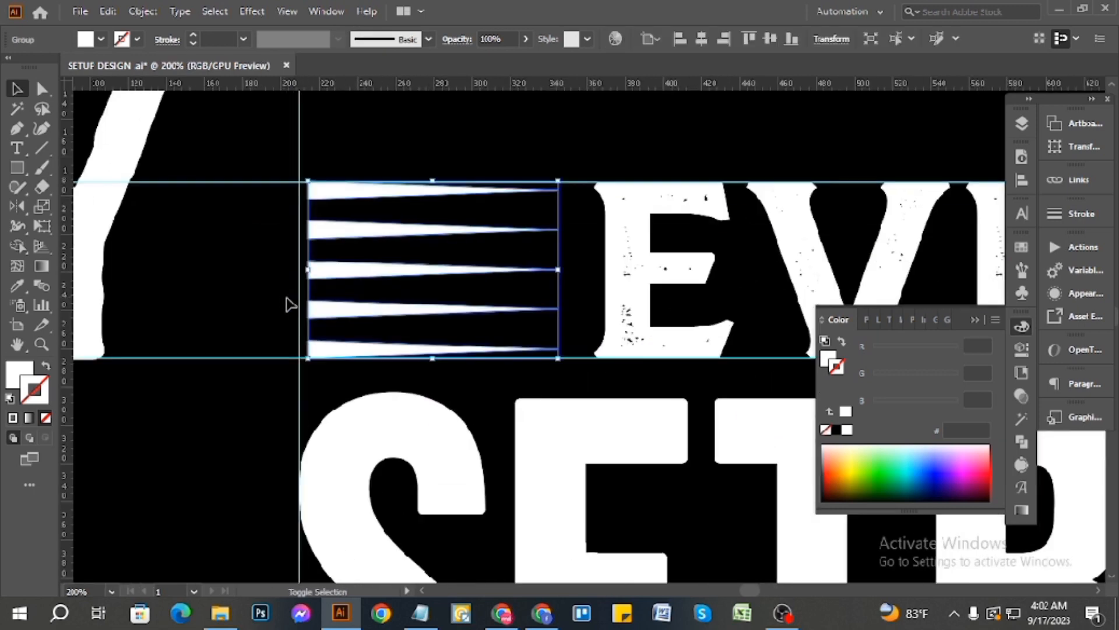
pyautogui.rightClick(333, 285)
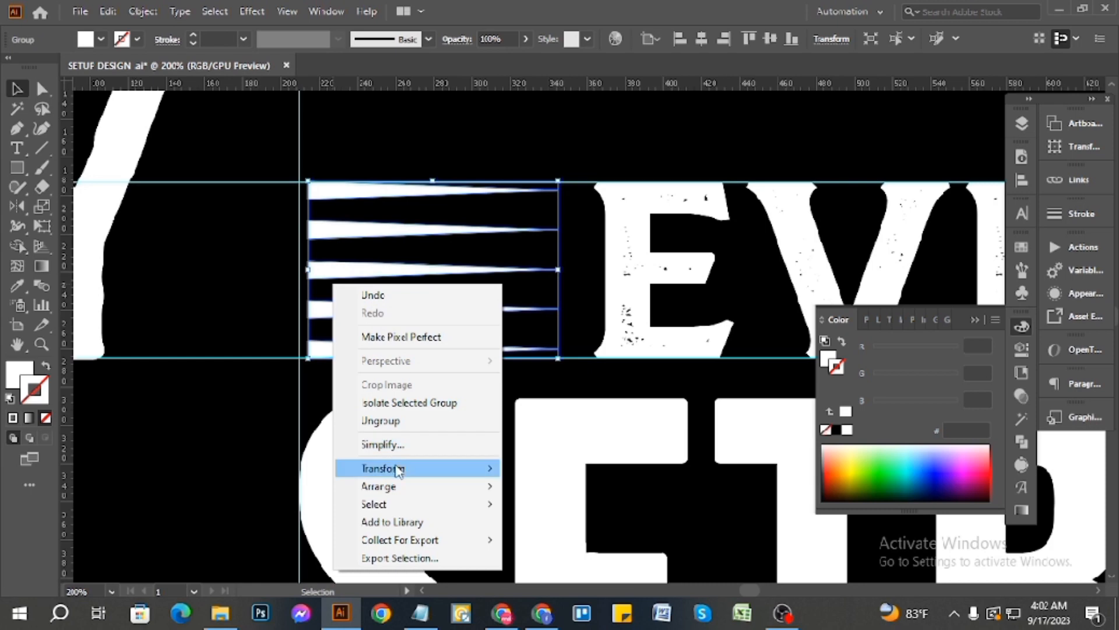
pyautogui.moveTo(400, 467)
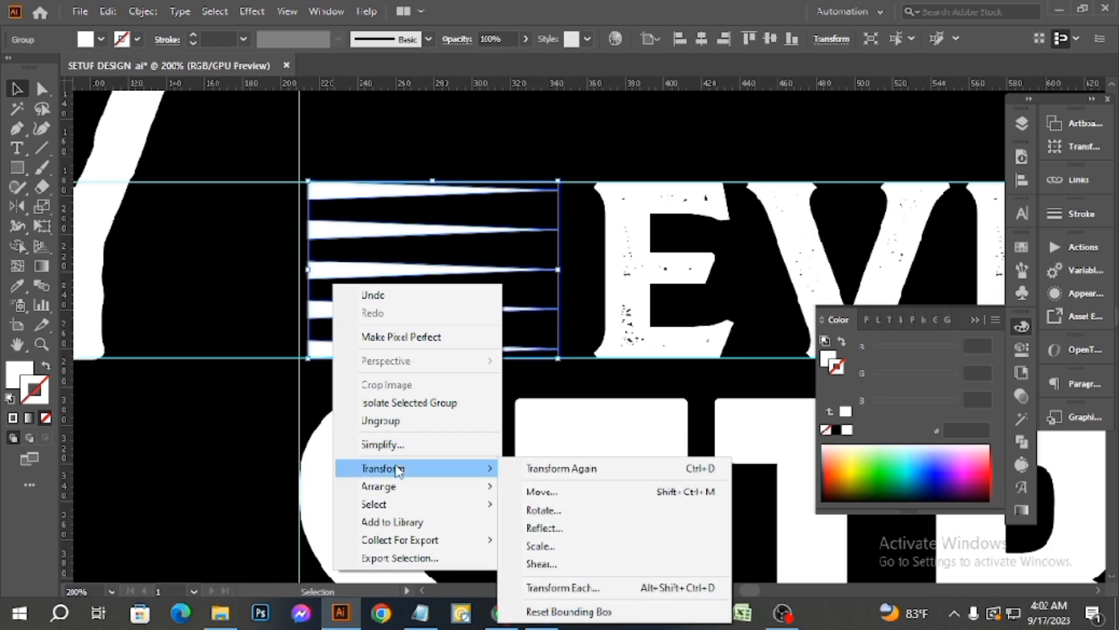
pyautogui.click(542, 529)
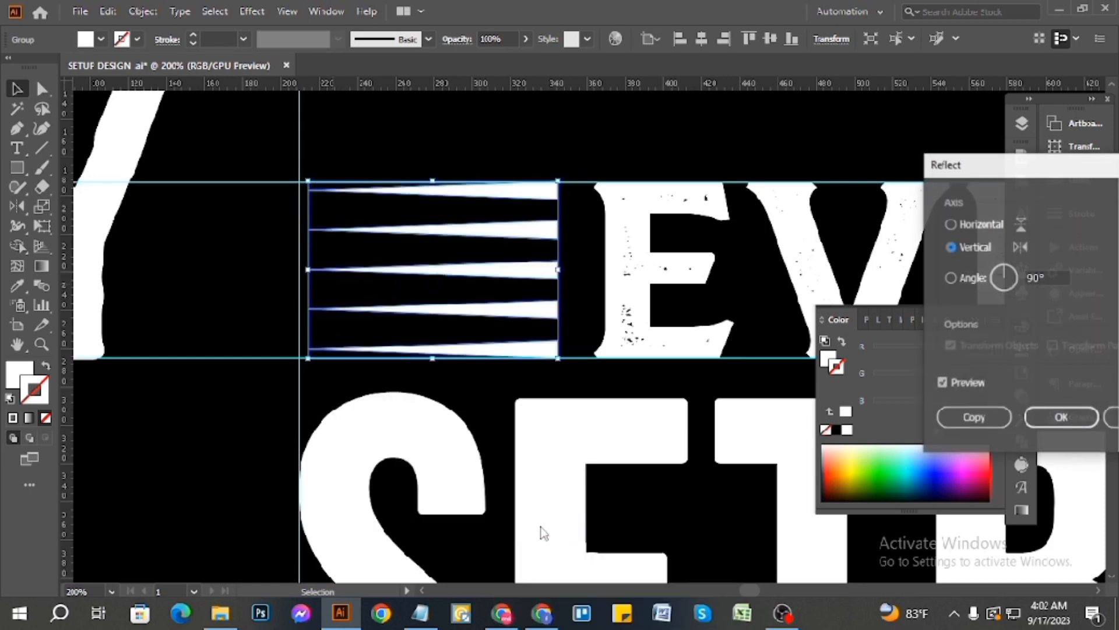
pyautogui.click(1044, 418)
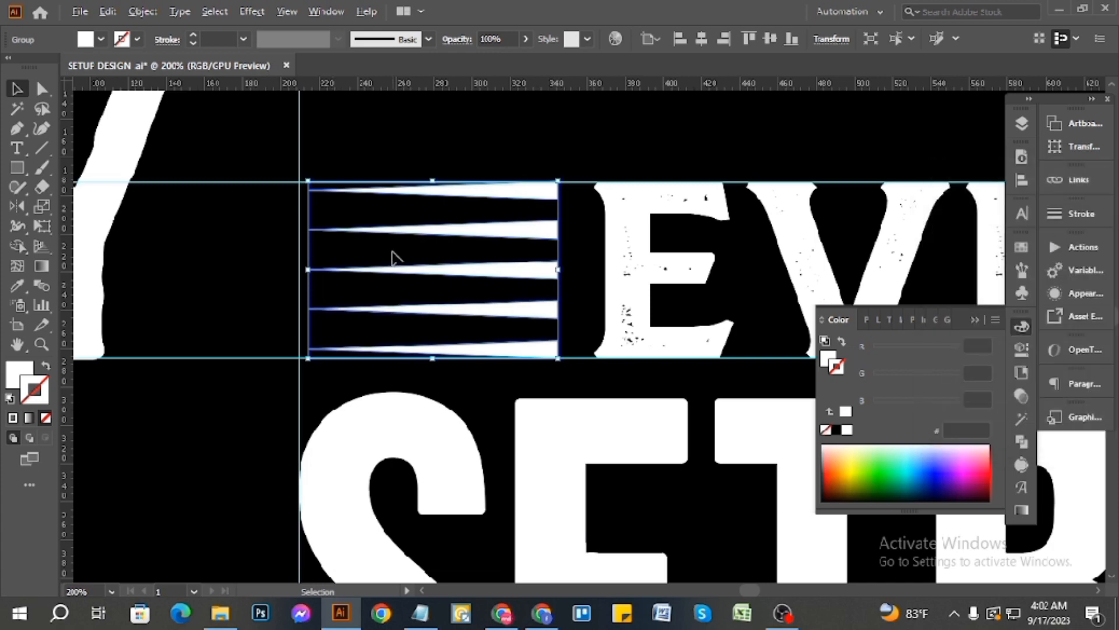
# - Move the mirrored line group so its tips meet the vertical guide at the start of "SETBACK"
pyautogui.scroll(2, 392, 253)
pyautogui.moveTo(503, 289); pyautogui.dragTo(484, 285)
pyautogui.click(154, 306)
pyautogui.scroll(4, 188, 283)
pyautogui.scroll(-5, 188, 284)
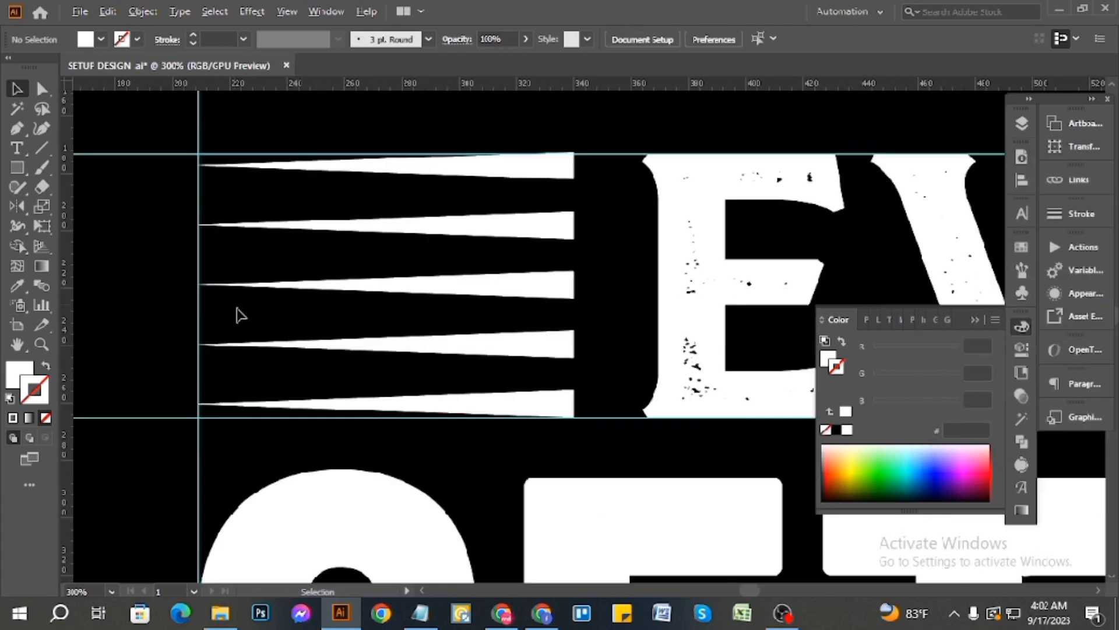
pyautogui.scroll(-5, 241, 315)
# - Group both sets of tapered lines and align them with the word "EVERY" along their vertical centers
pyautogui.click(676, 320)
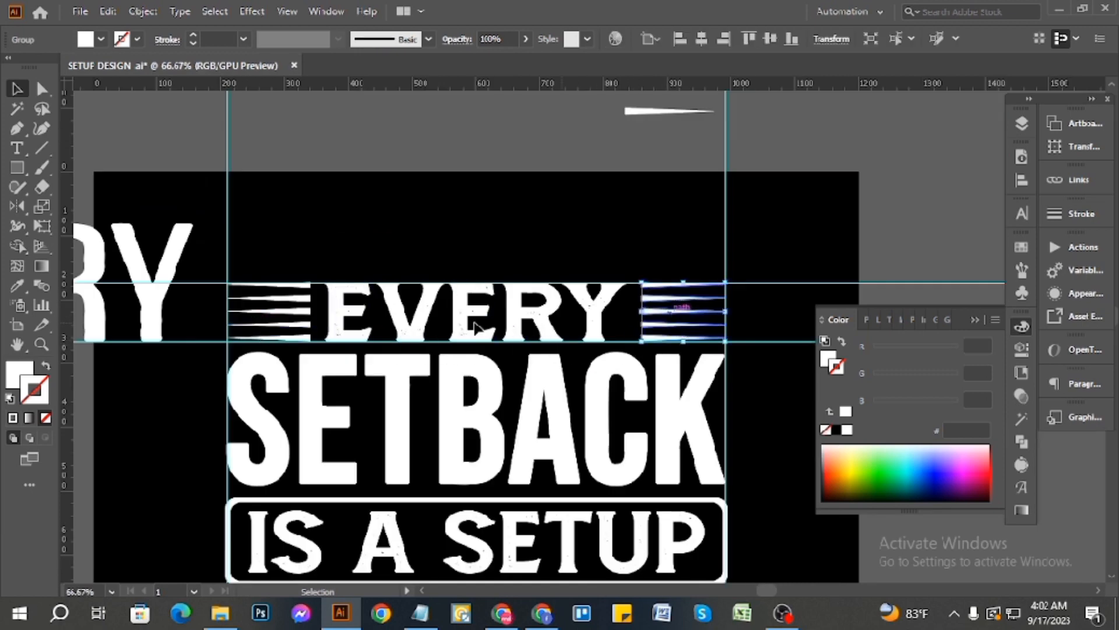
pyautogui.keyDown('shift'); pyautogui.click(304, 317); pyautogui.keyUp('shift')
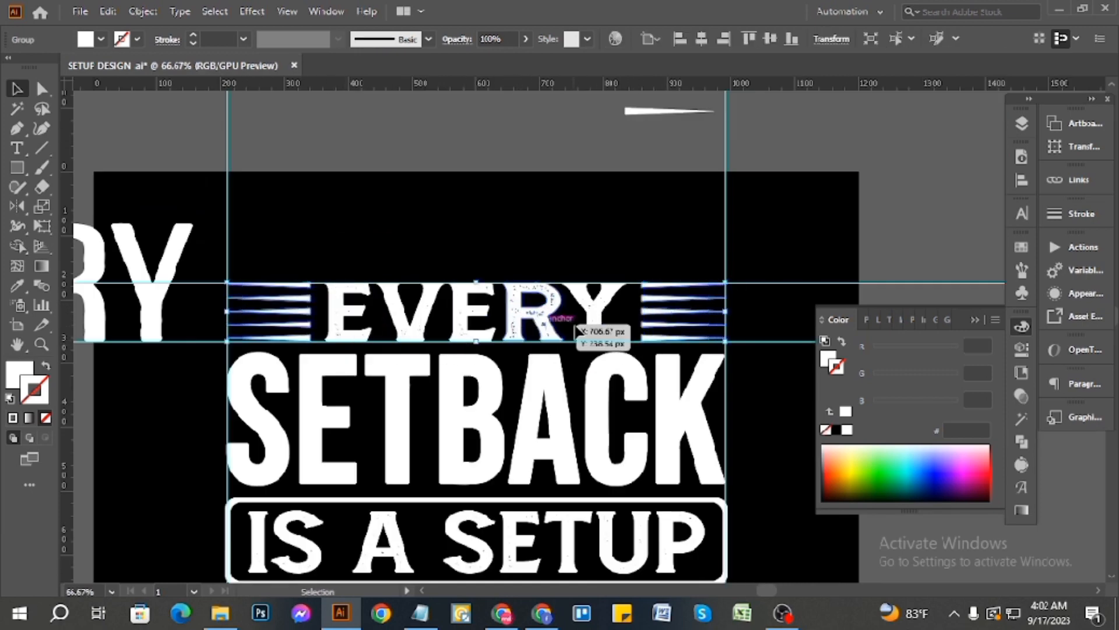
pyautogui.scroll(2, 577, 331)
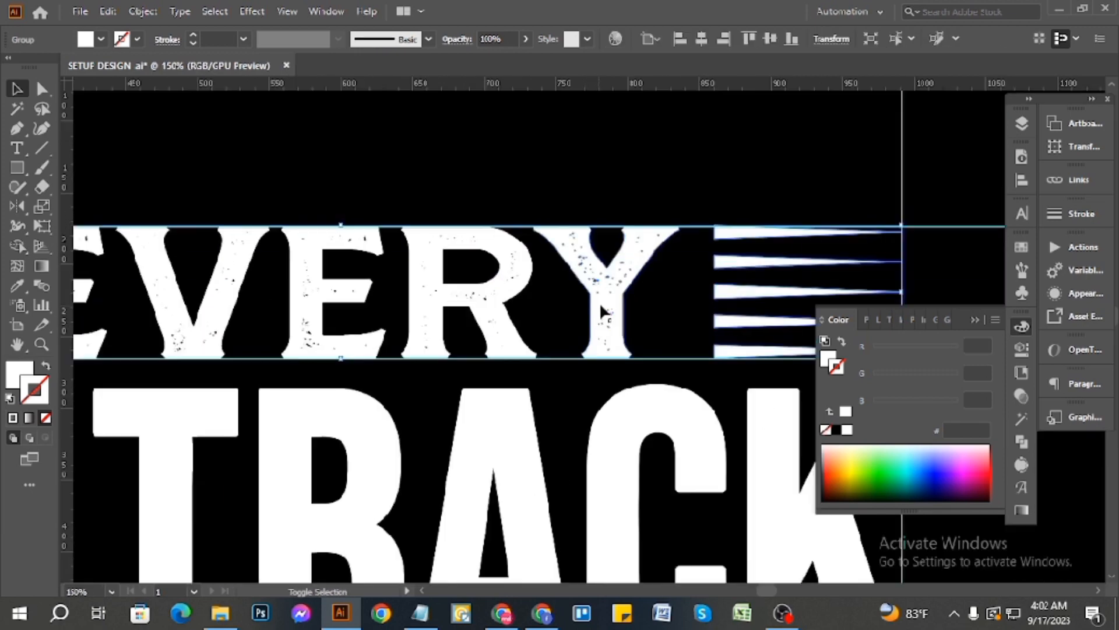
pyautogui.click(727, 294)
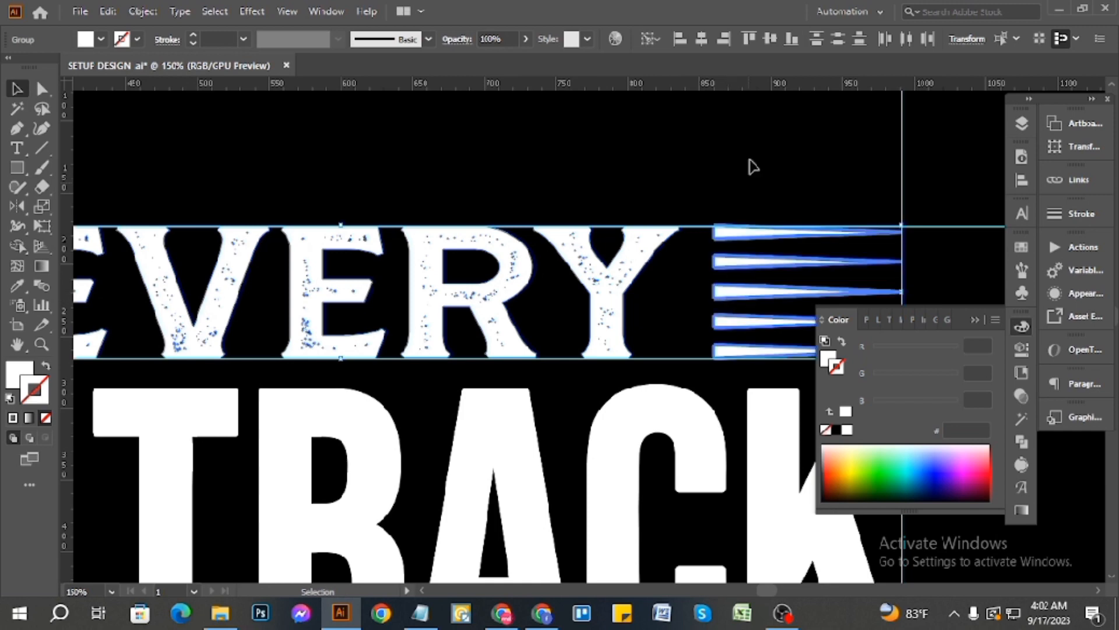
pyautogui.click(769, 42)
pyautogui.click(692, 143)
pyautogui.scroll(-3, 706, 252)
pyautogui.scroll(3, 680, 271)
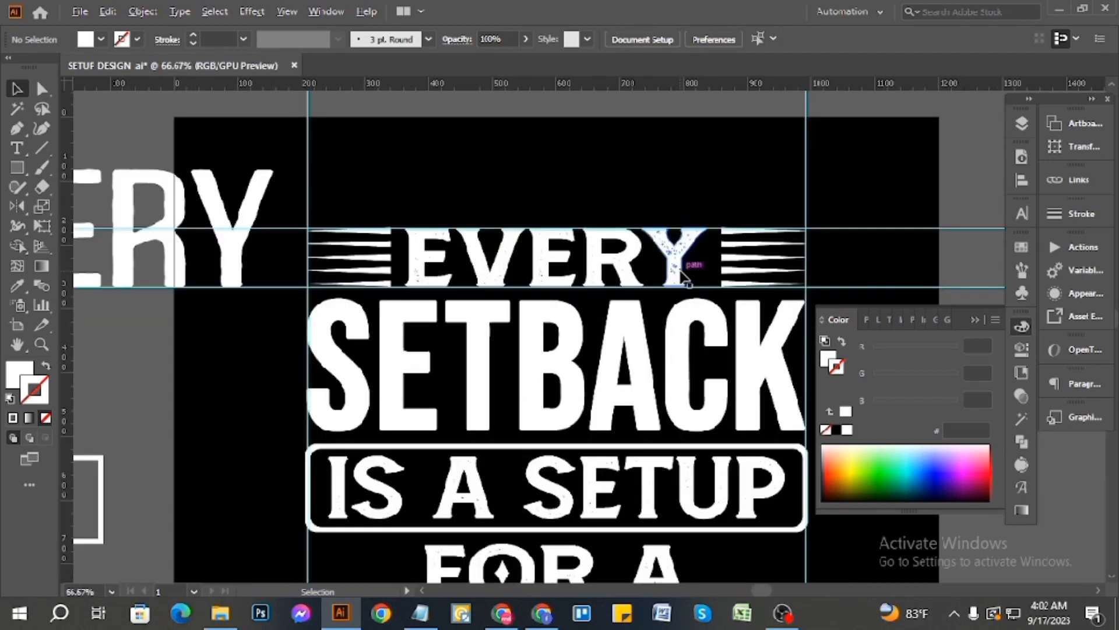
# - Delete the two horizontal guides along the top and bottom of the word "EVERY"
pyautogui.scroll(-4, 688, 291)
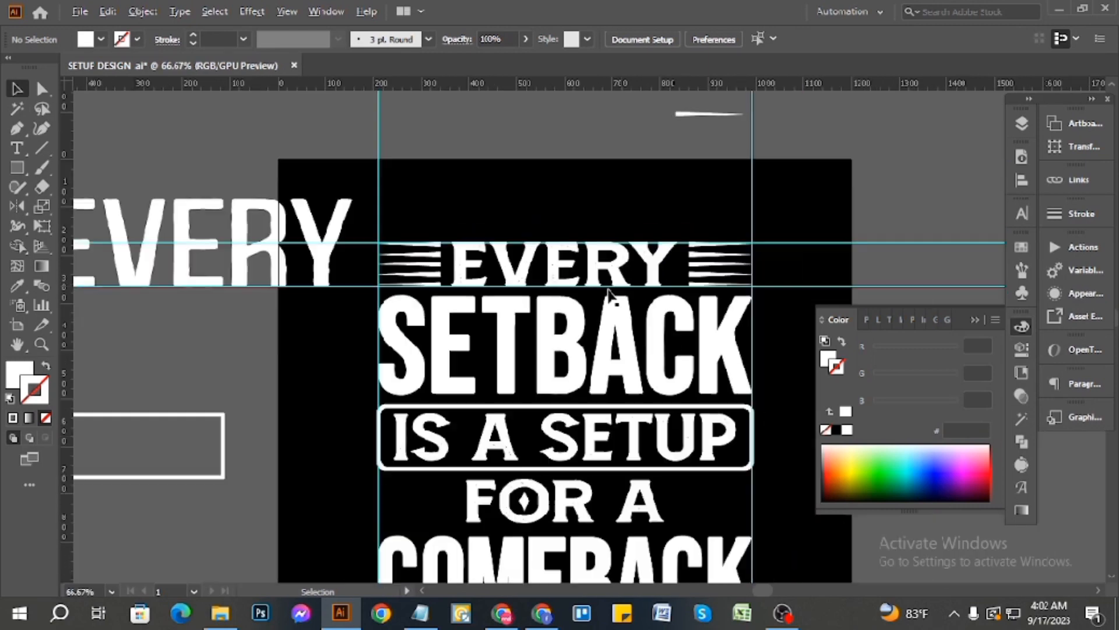
pyautogui.moveTo(772, 331); pyautogui.dragTo(773, 331)
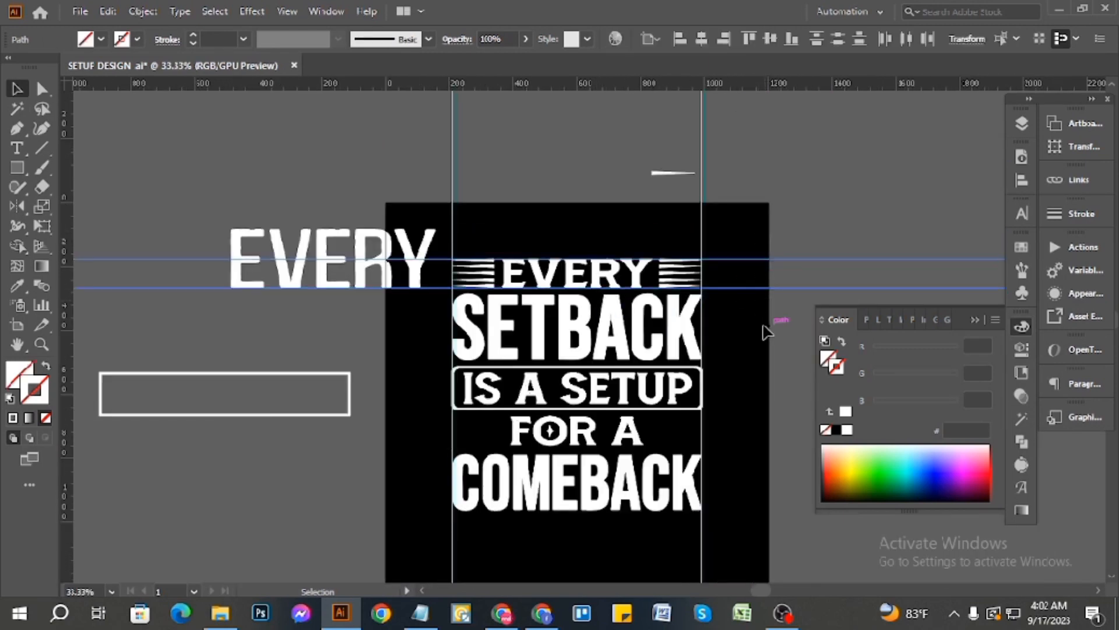
pyautogui.press('Delete')
pyautogui.scroll(-3, 723, 322)
pyautogui.scroll(1, 609, 295)
pyautogui.scroll(3, 633, 312)
pyautogui.scroll(-3, 665, 318)
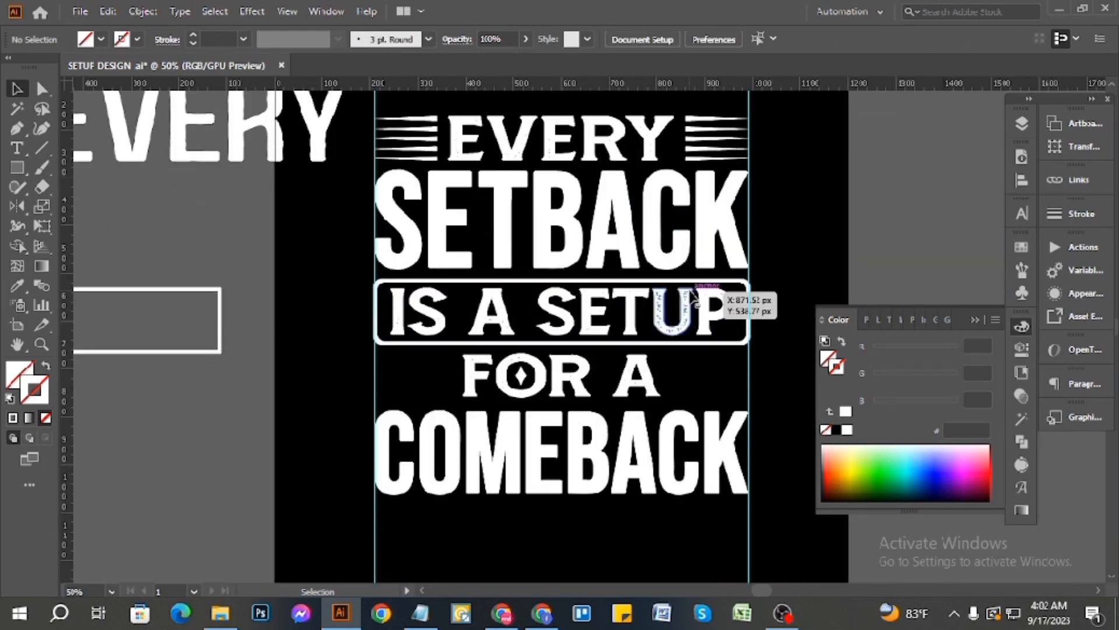
# - Try ungrouping the paired tapered lines on both sides of "EVERY"
pyautogui.scroll(-3, 670, 315)
pyautogui.scroll(3, 670, 320)
pyautogui.click(716, 182)
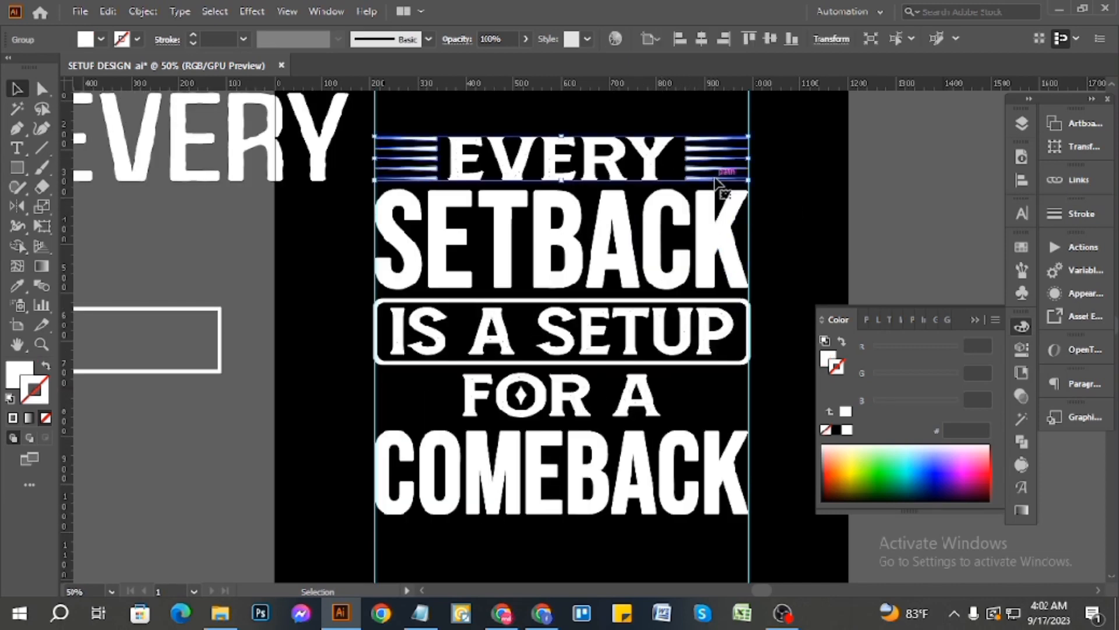
pyautogui.rightClick(714, 178)
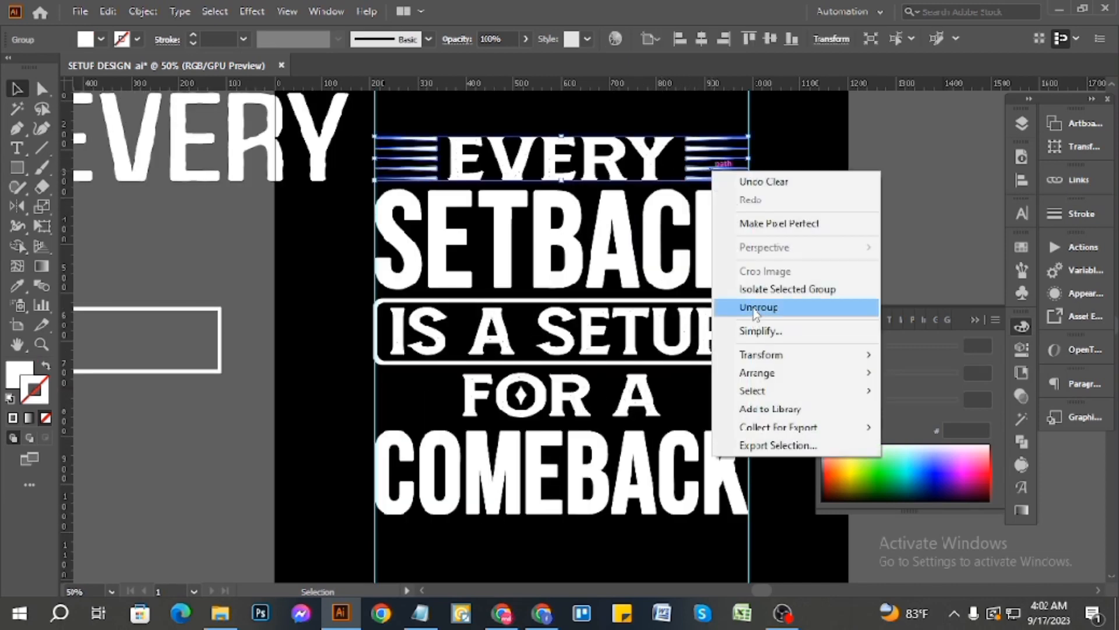
pyautogui.click(755, 313)
pyautogui.click(810, 222)
pyautogui.click(715, 177)
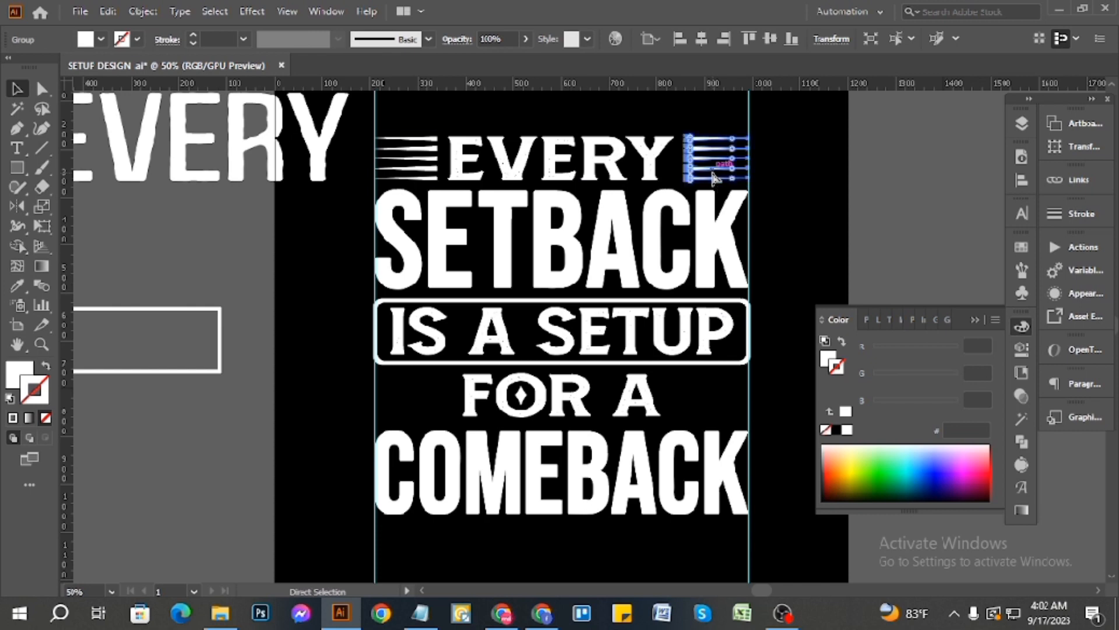
# - Duplicate the paired tapered lines straight down so they flank the words "FOR A"
pyautogui.click(715, 177)
pyautogui.moveTo(716, 179); pyautogui.dragTo(741, 423)
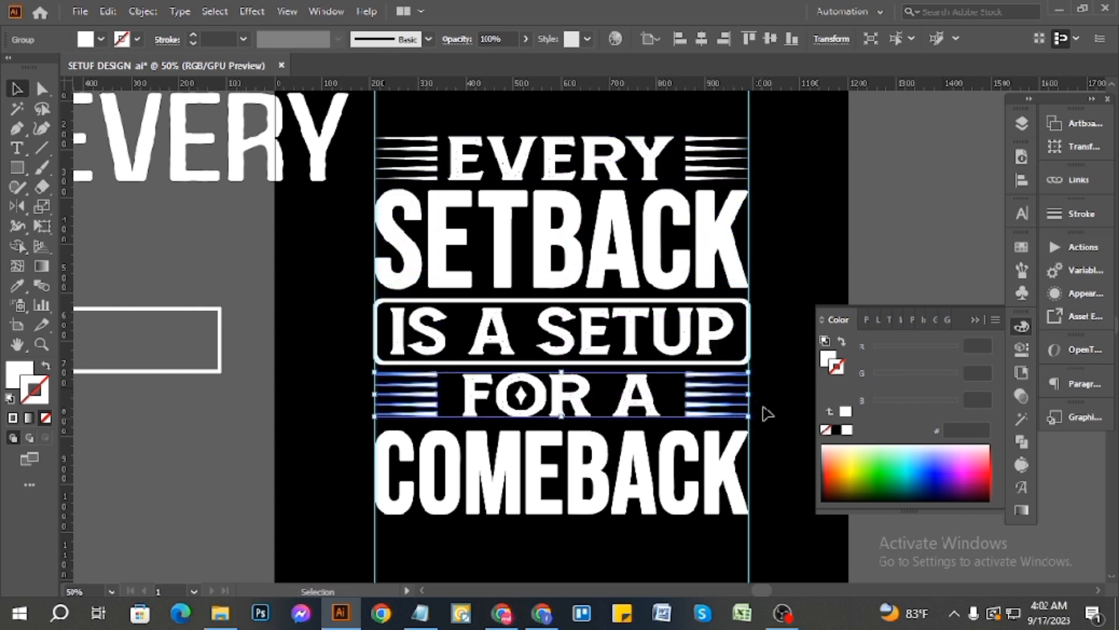
pyautogui.click(767, 388)
pyautogui.scroll(3, 715, 349)
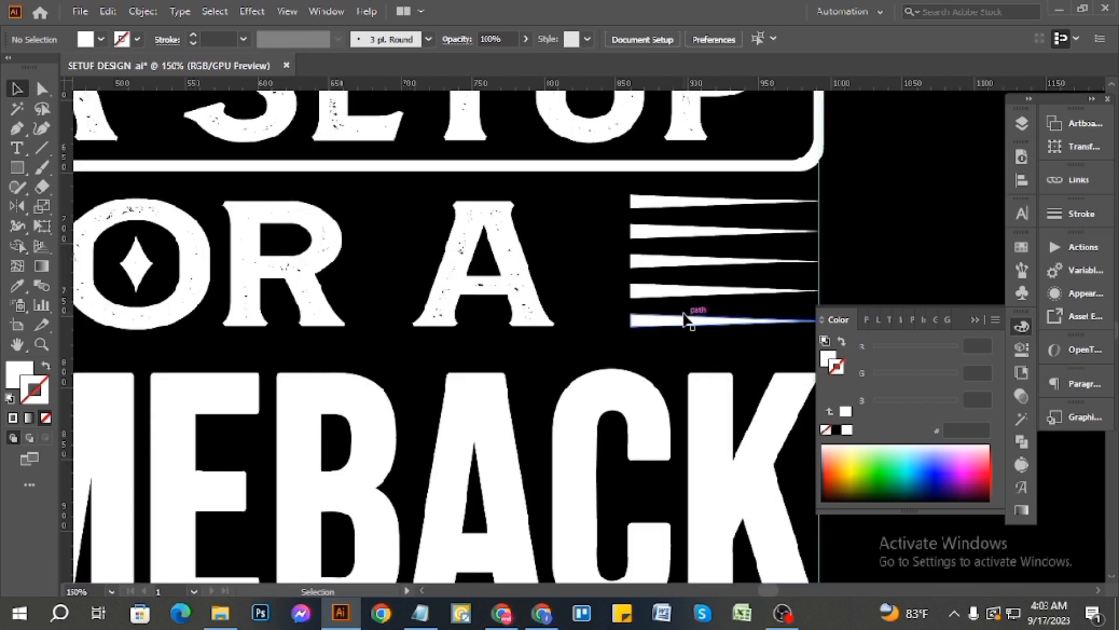
# - Enlarge the words "FOR A" proportionally from the center to nearly fill the gap between the tapered lines
pyautogui.click(685, 320)
pyautogui.scroll(-2, 706, 327)
pyautogui.click(627, 320)
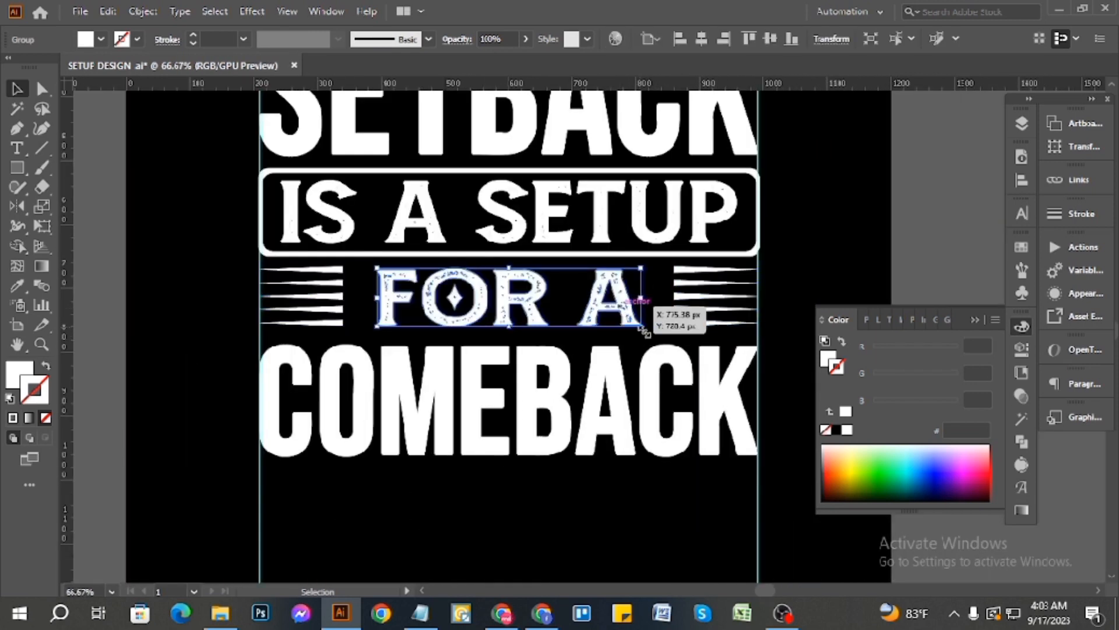
pyautogui.scroll(2, 644, 325)
pyautogui.moveTo(645, 329); pyautogui.dragTo(688, 333)
pyautogui.scroll(-2, 705, 339)
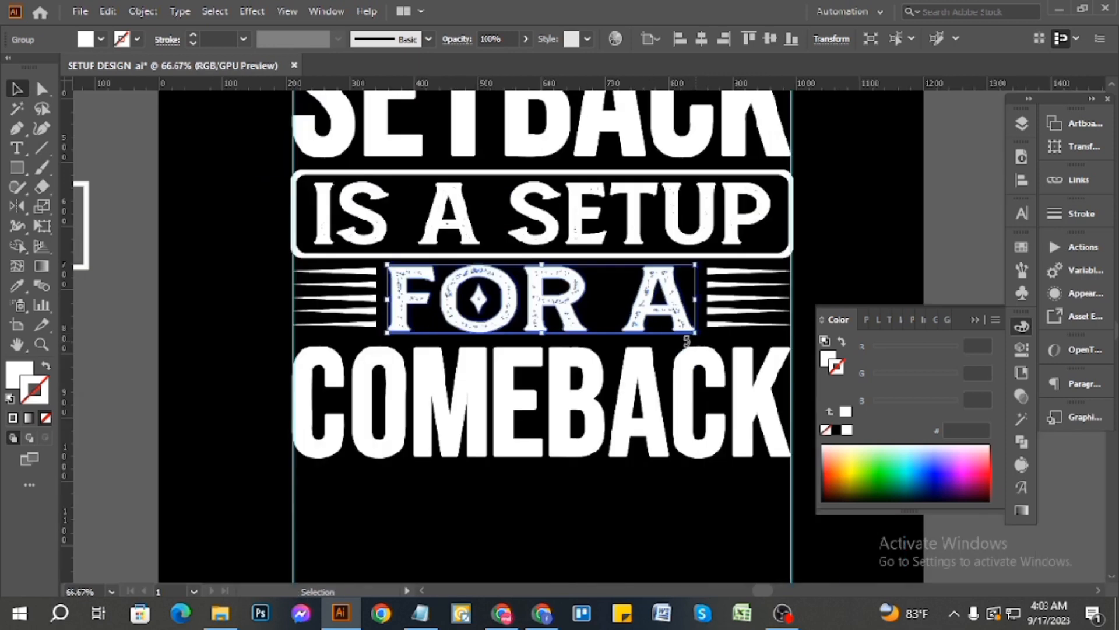
# - Undo the last enlargement of the words "FOR A"
pyautogui.scroll(1, 680, 340)
pyautogui.press('a')
pyautogui.hotkey('ctrl', 'z')
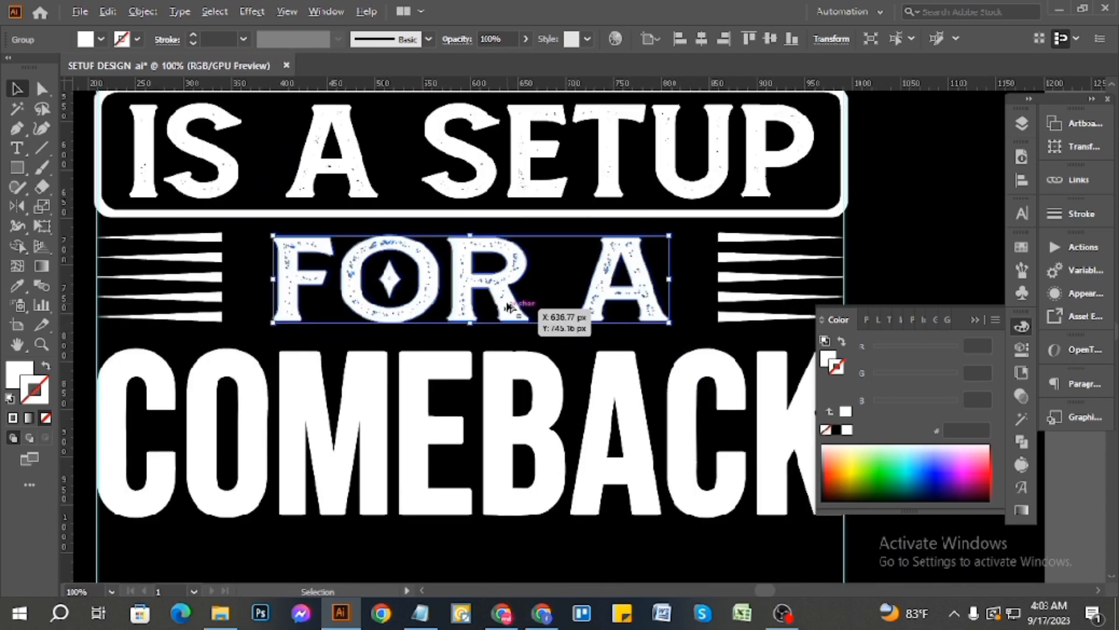
# - Add a horizontal guide near the top edge of the tapered lines flanking "FOR A"
pyautogui.scroll(1, 531, 309)
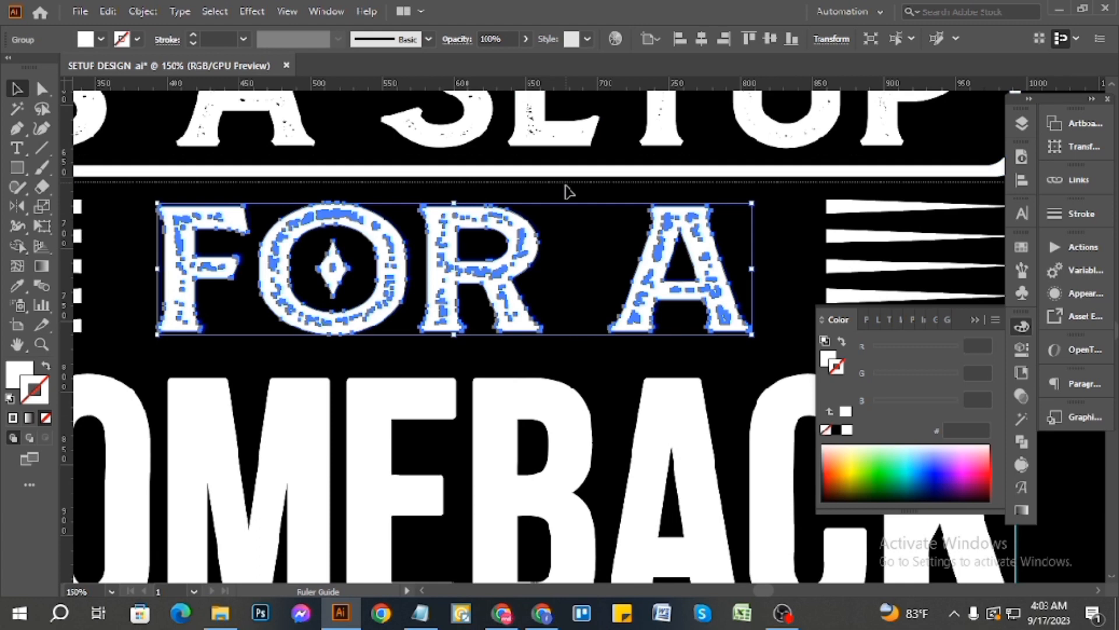
pyautogui.click(758, 200)
pyautogui.hotkey('ctrl', '+')
pyautogui.hotkey('ctrl', '+')
pyautogui.hotkey('ctrl', '+')
pyautogui.scroll(3, 762, 260)
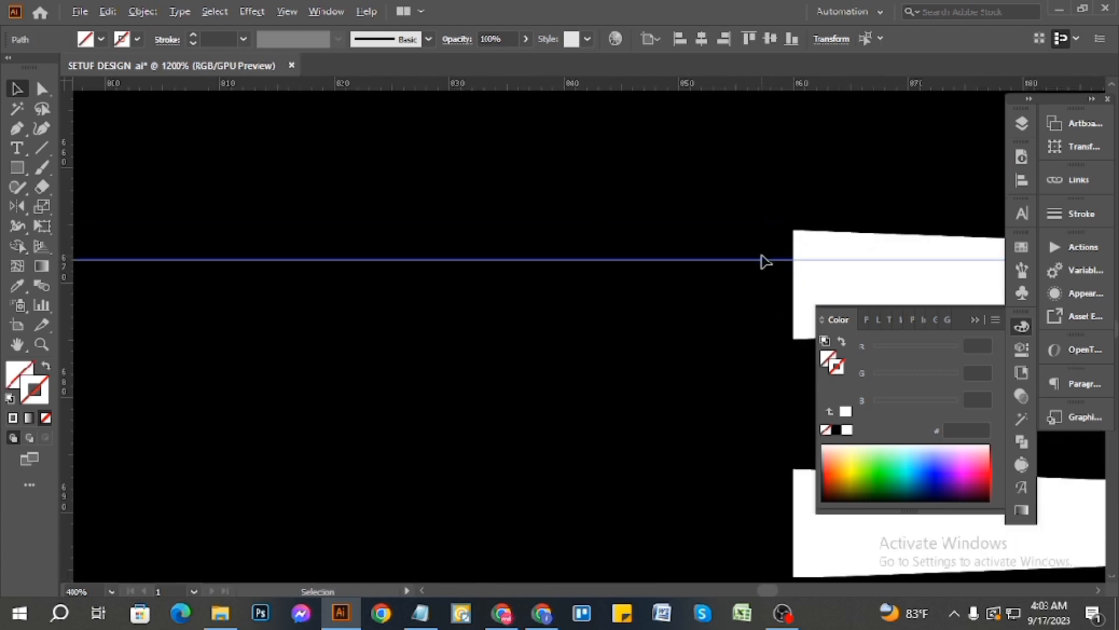
# - Reposition the horizontal guide and enlarge the words "FOR A" proportionally from the center, leaving a small gap to the tapered lines
pyautogui.moveTo(767, 264); pyautogui.dragTo(767, 348)
pyautogui.scroll(-6, 802, 308)
pyautogui.scroll(-1, 739, 379)
pyautogui.click(707, 355)
pyautogui.scroll(-1, 739, 357)
pyautogui.click(704, 362)
pyautogui.scroll(-2, 666, 362)
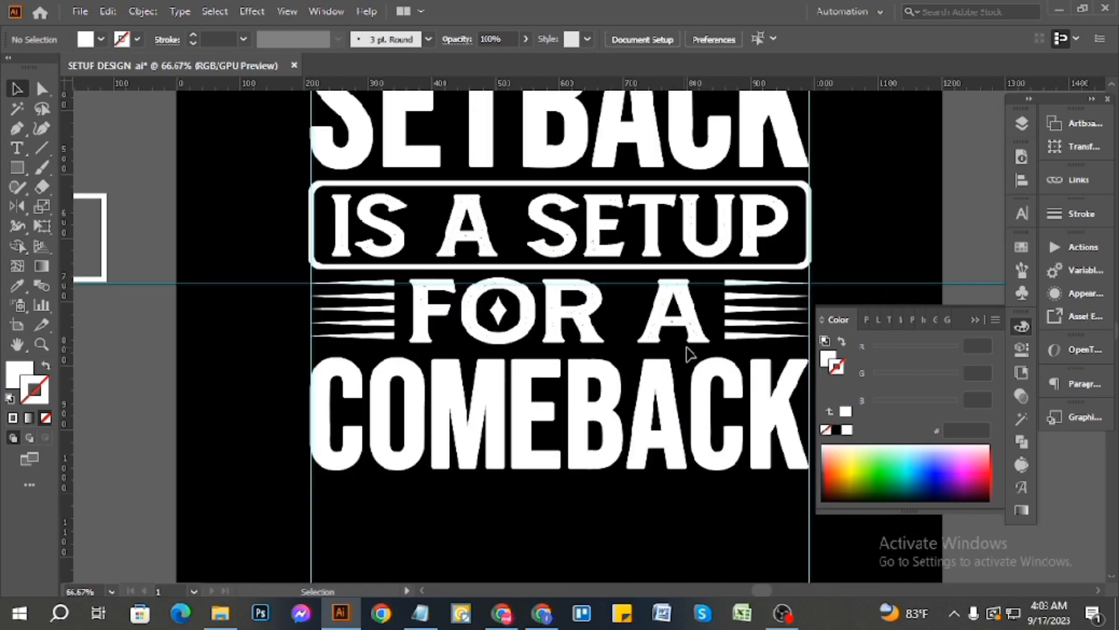
# - Align the horizontal guide with the top edge of the letters in "FOR A"
pyautogui.scroll(1, 690, 350)
pyautogui.scroll(2, 688, 250)
pyautogui.moveTo(677, 252); pyautogui.dragTo(681, 235)
pyautogui.hotkey('ctrl', 'z')
pyautogui.moveTo(762, 255); pyautogui.dragTo(761, 239)
pyautogui.scroll(-4, 696, 291)
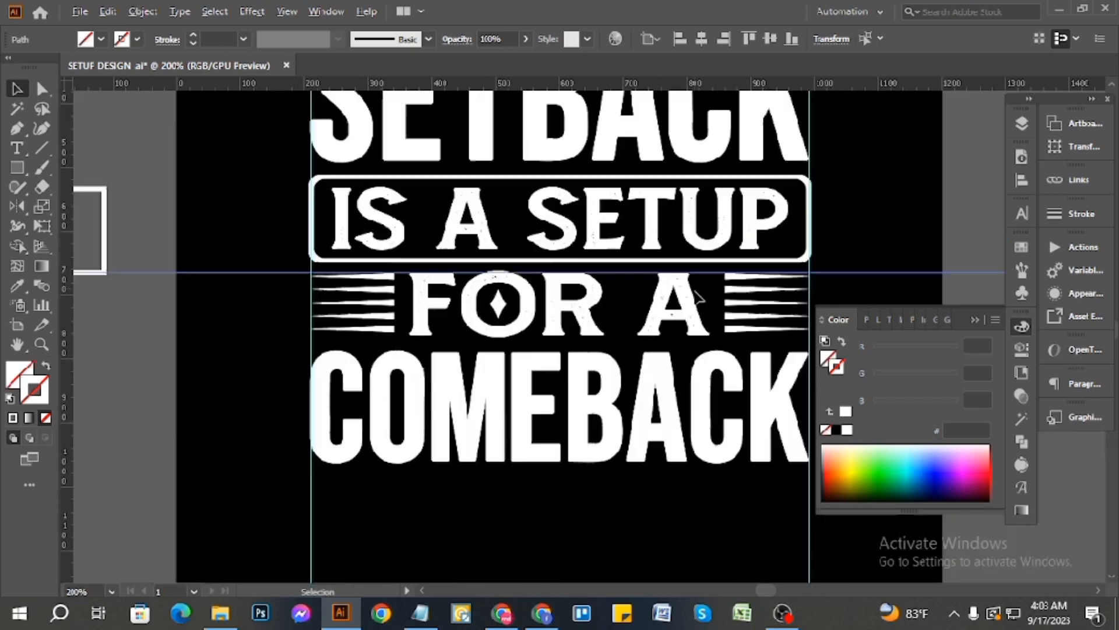
# - Add a second horizontal guide along the bottom edge of the letters in "FOR A"
pyautogui.scroll(2, 545, 333)
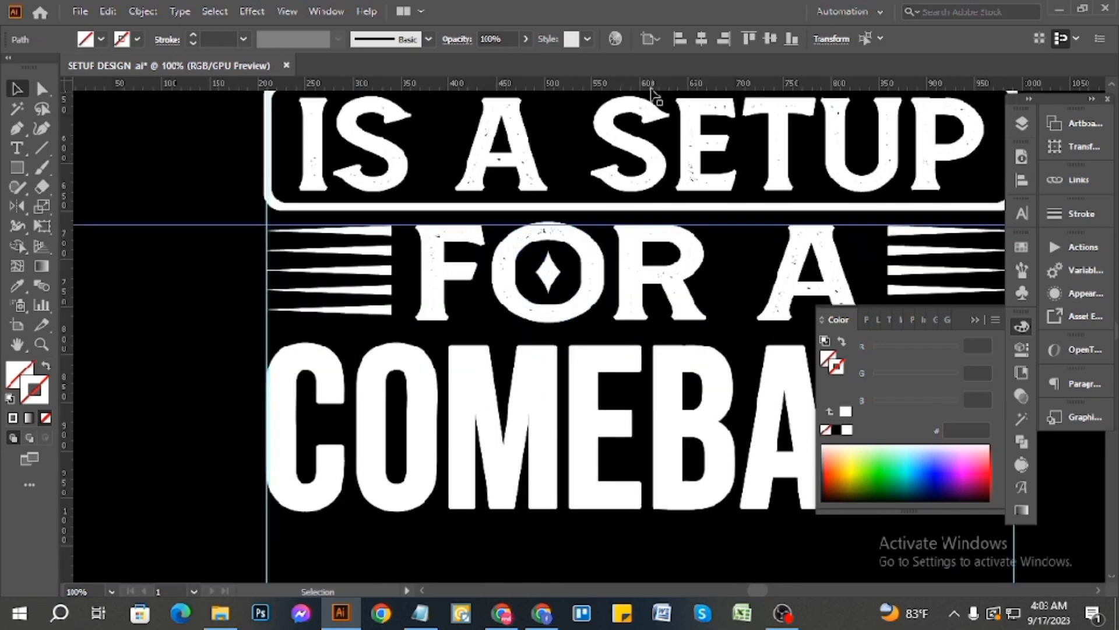
pyautogui.moveTo(652, 89); pyautogui.dragTo(641, 319)
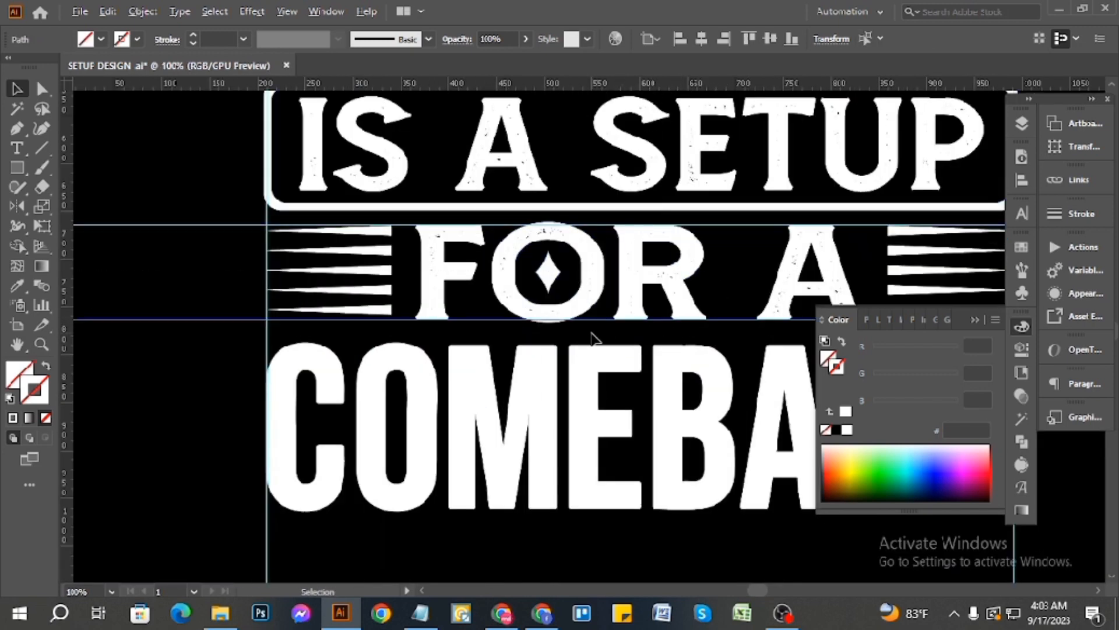
pyautogui.scroll(3, 592, 337)
pyautogui.scroll(-5, 669, 305)
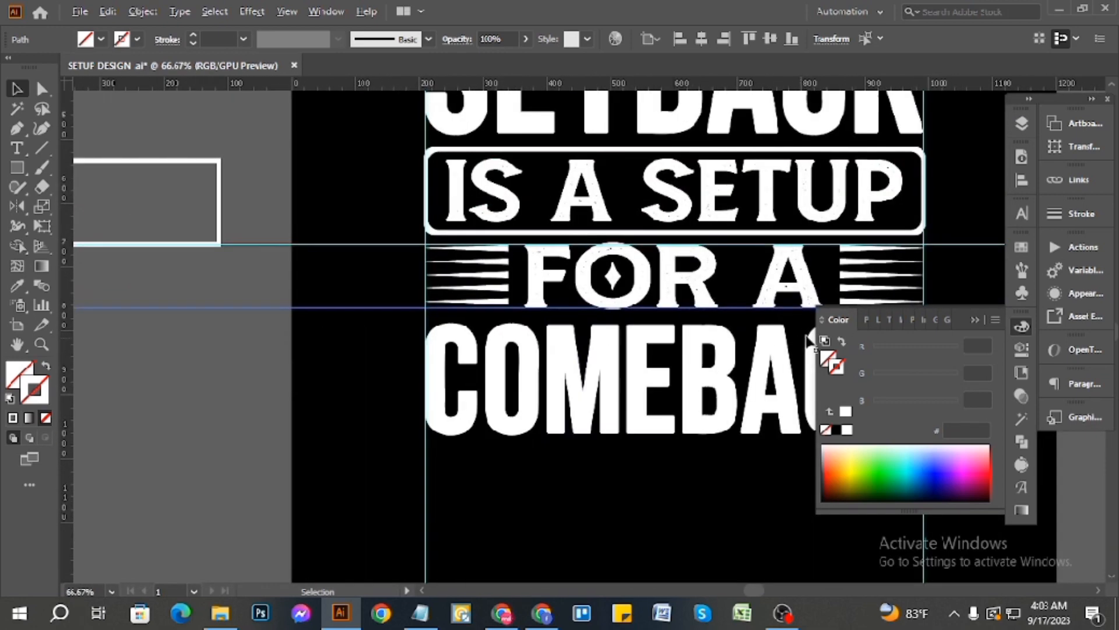
# - Ungroup the paired tapered lines on both sides of "FOR A"
pyautogui.scroll(2, 828, 318)
pyautogui.scroll(-3, 758, 304)
pyautogui.scroll(3, 680, 300)
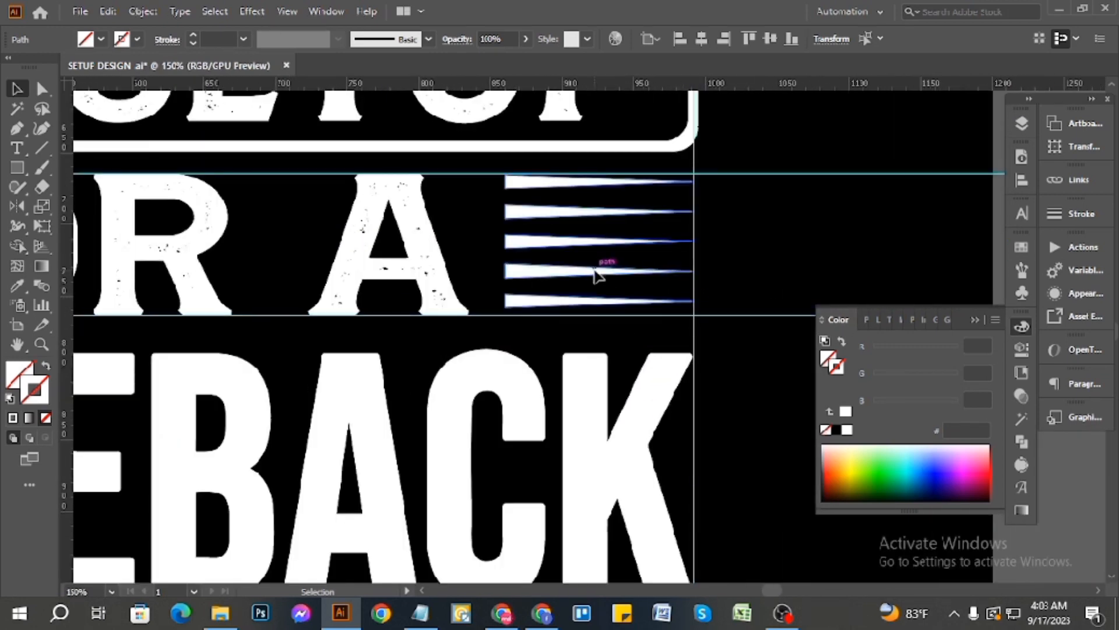
pyautogui.click(596, 274)
pyautogui.scroll(2, 538, 263)
pyautogui.scroll(-1, 583, 268)
pyautogui.rightClick(608, 272)
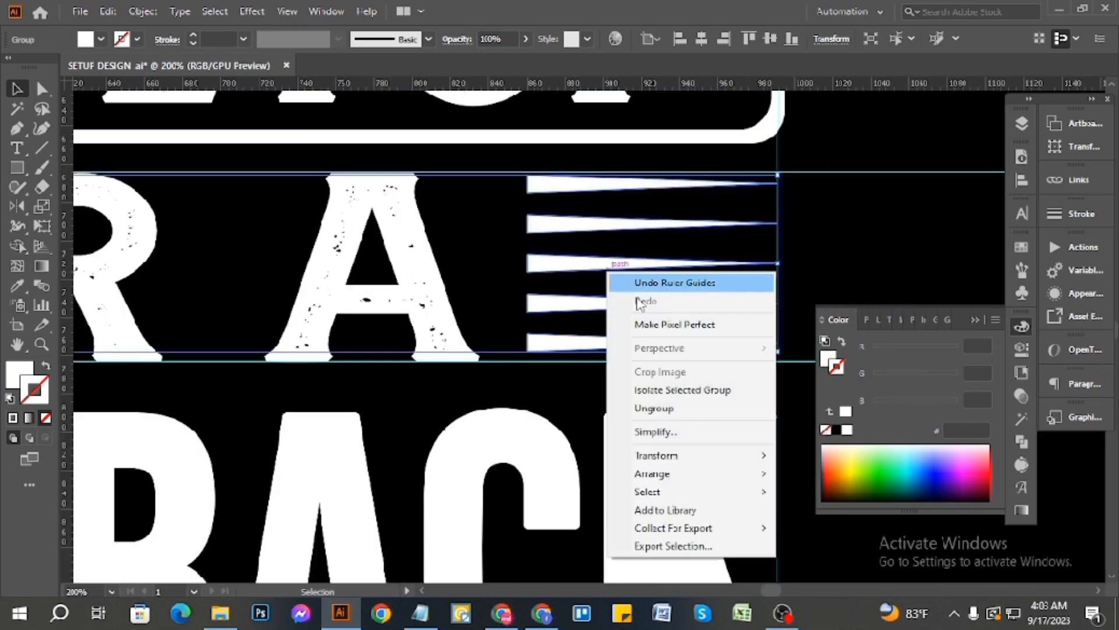
pyautogui.click(670, 409)
pyautogui.click(779, 247)
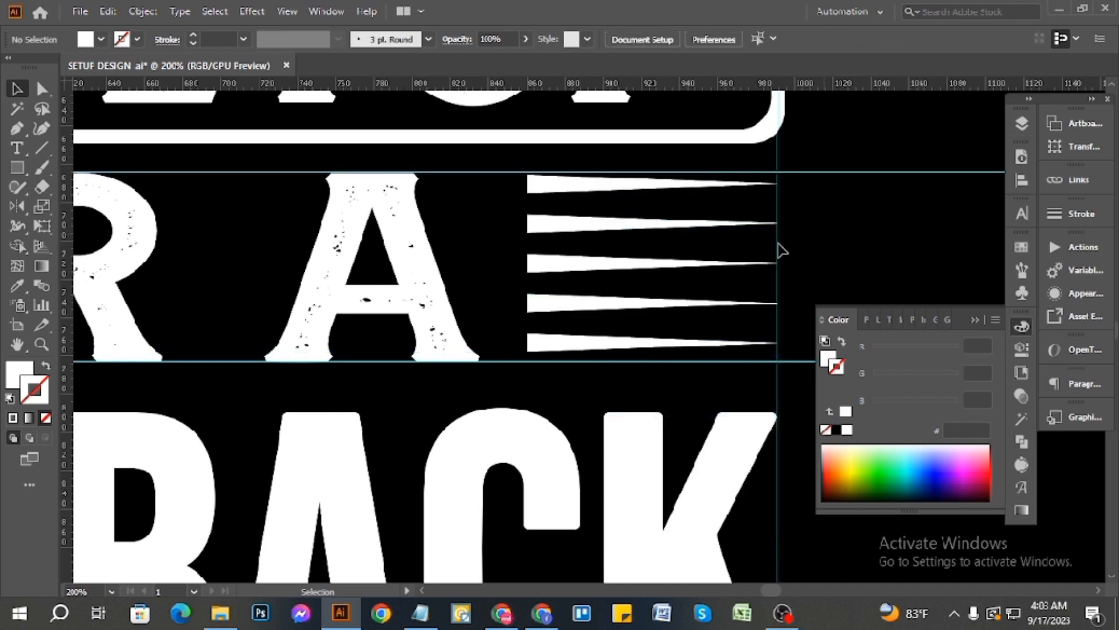
# - Enlarge the tapered lines right of "FOR A" proportionally so they span exactly between the two horizontal guides
pyautogui.click(663, 232)
pyautogui.scroll(3, 577, 200)
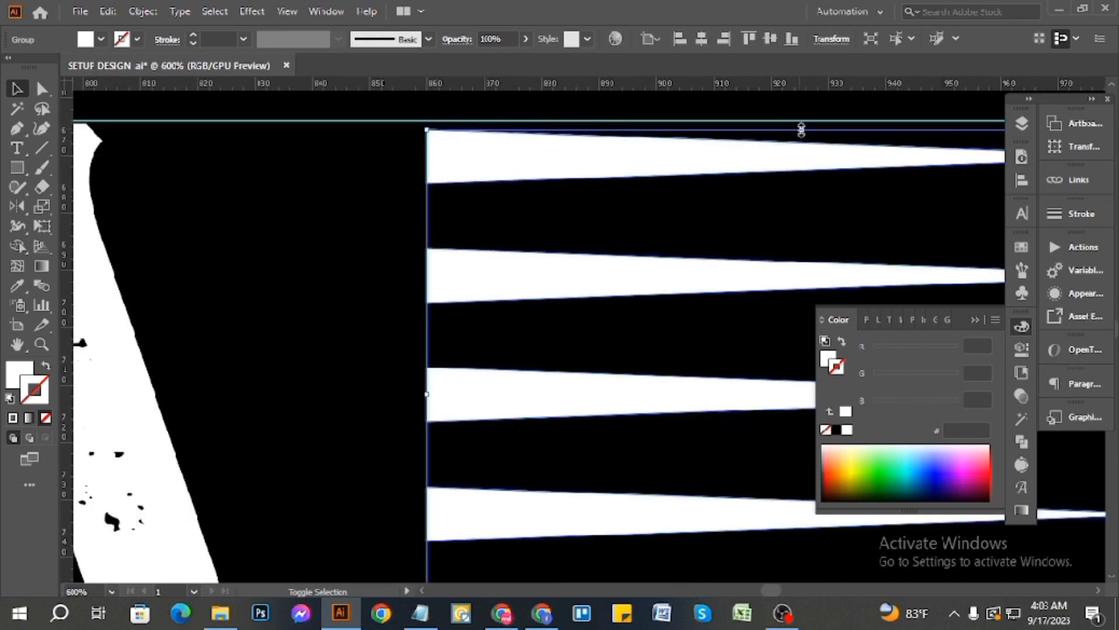
pyautogui.moveTo(802, 129); pyautogui.dragTo(801, 120)
pyautogui.scroll(-4, 795, 165)
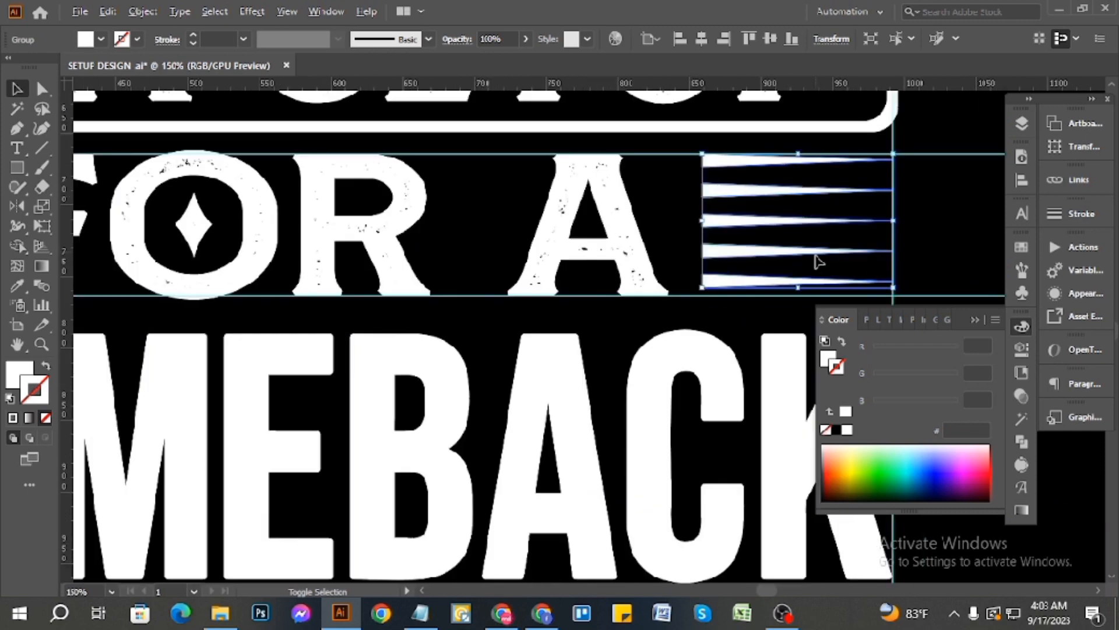
pyautogui.scroll(3, 803, 294)
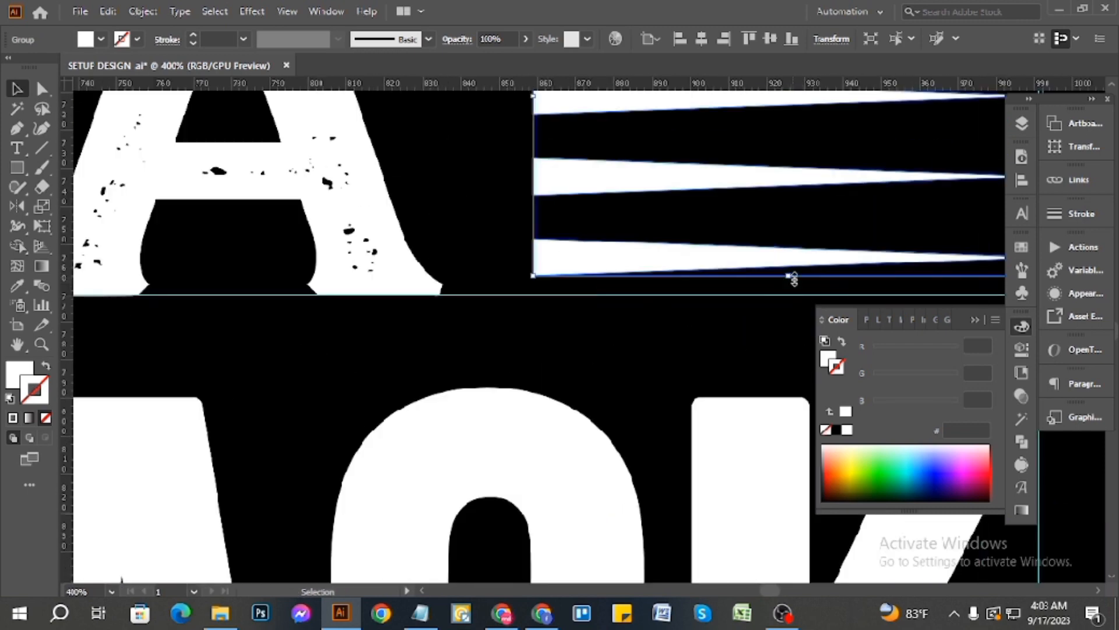
pyautogui.moveTo(793, 278); pyautogui.dragTo(793, 295)
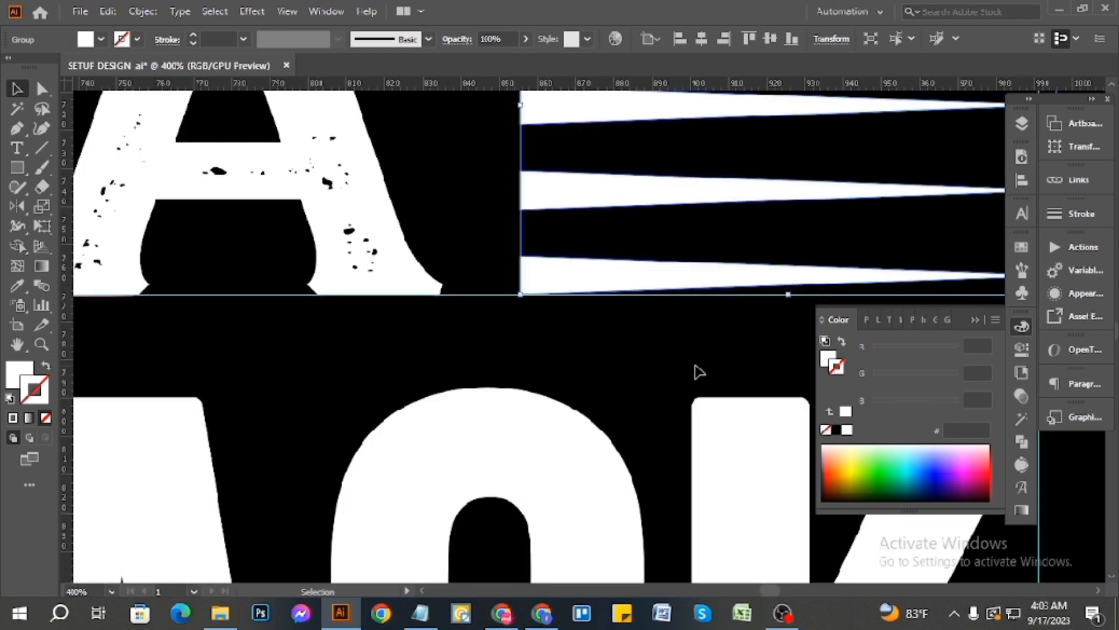
pyautogui.click(699, 372)
pyautogui.scroll(-4, 702, 370)
pyautogui.scroll(3, 739, 338)
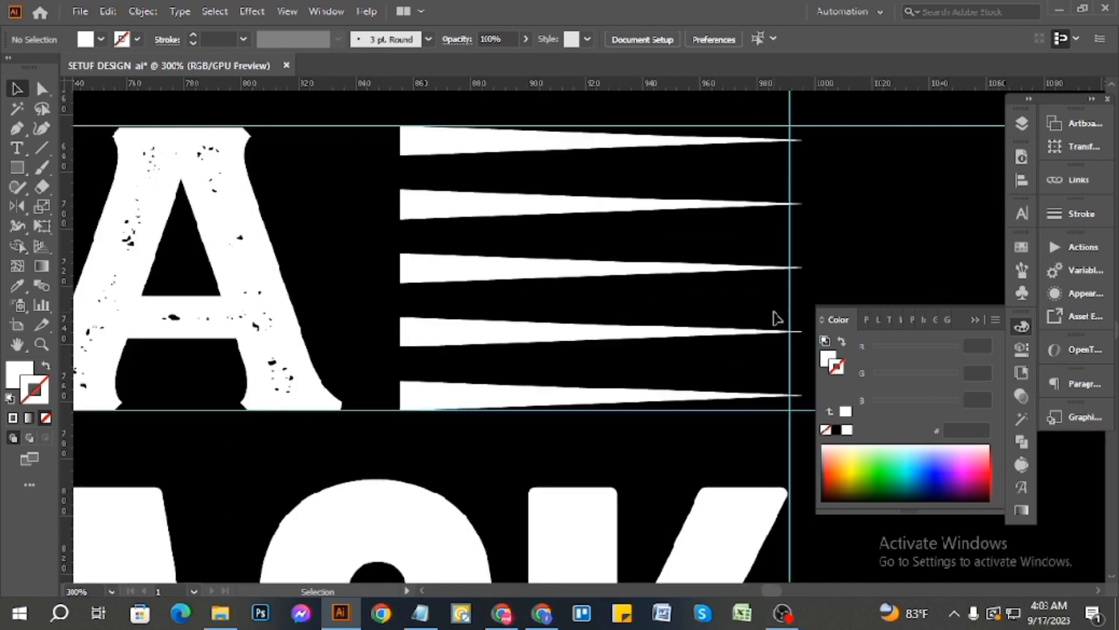
# - Shift the tapered lines right of "FOR A" inward so their tips end on the right vertical guide
pyautogui.click(764, 267)
pyautogui.scroll(2, 764, 267)
pyautogui.moveTo(767, 272); pyautogui.dragTo(741, 270)
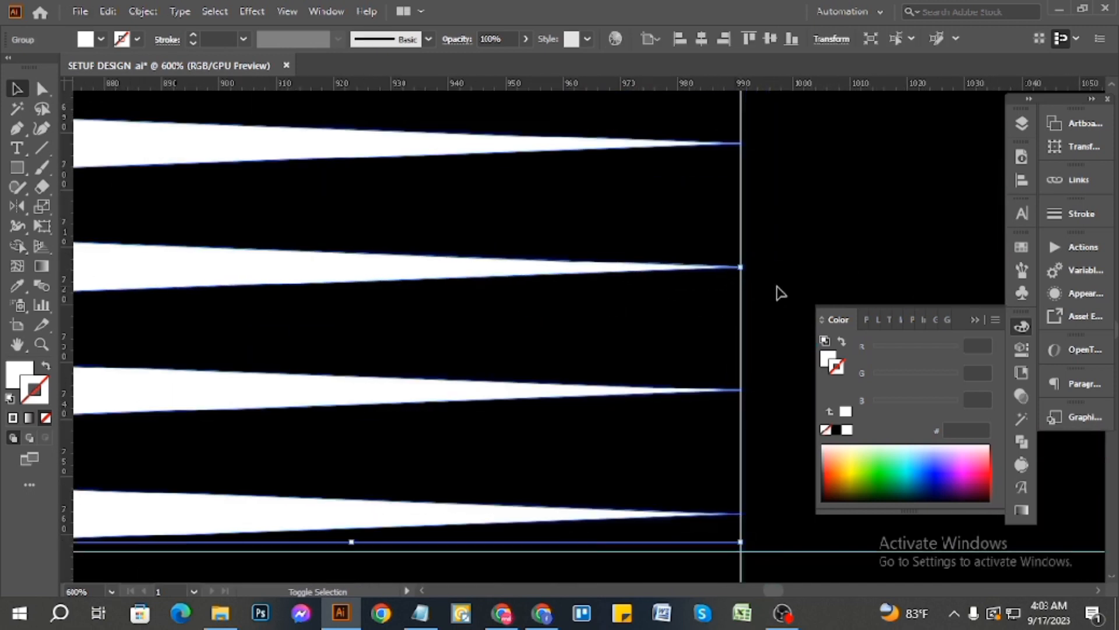
pyautogui.click(737, 312)
pyautogui.scroll(-4, 742, 367)
pyautogui.scroll(2, 632, 379)
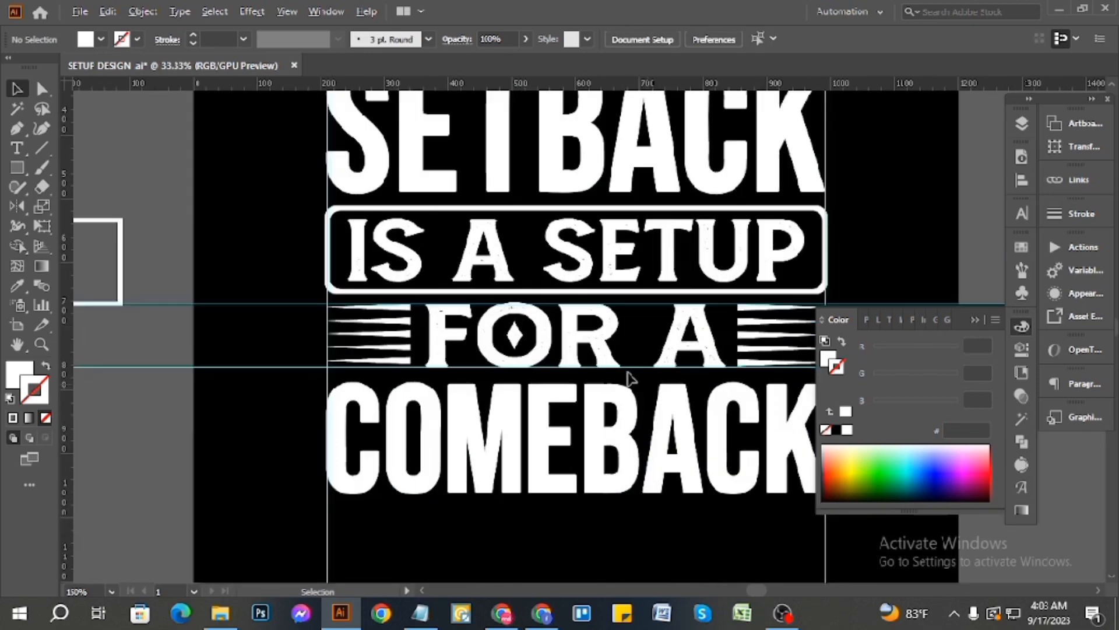
# - Delete the tapered lines on the left side of "FOR A"
pyautogui.moveTo(404, 350); pyautogui.dragTo(749, 350)
pyautogui.click(753, 338)
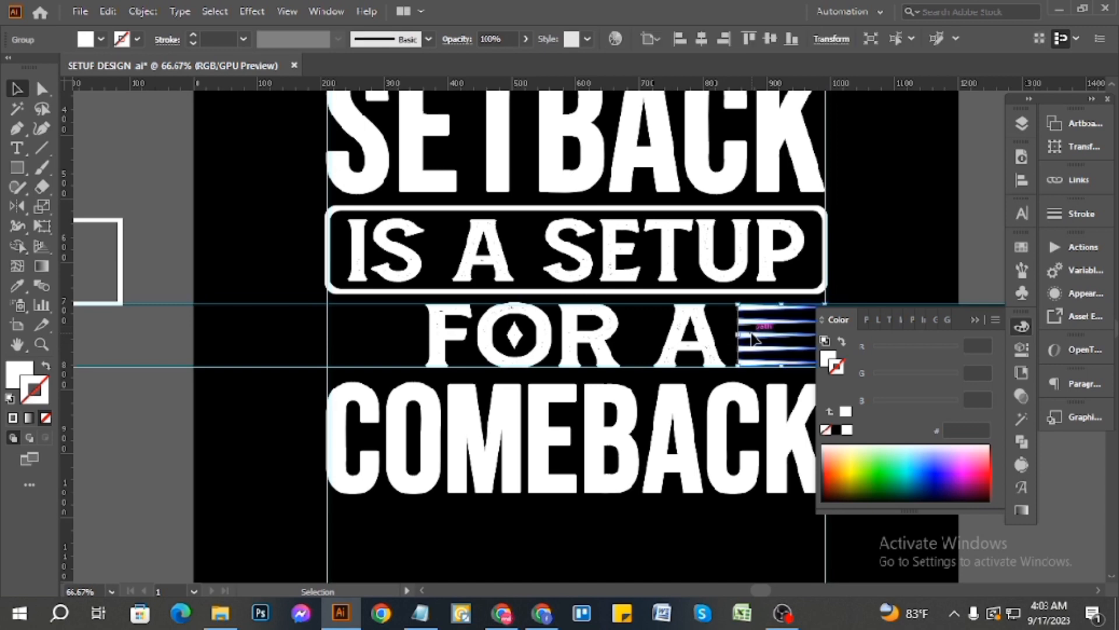
pyautogui.click(407, 368)
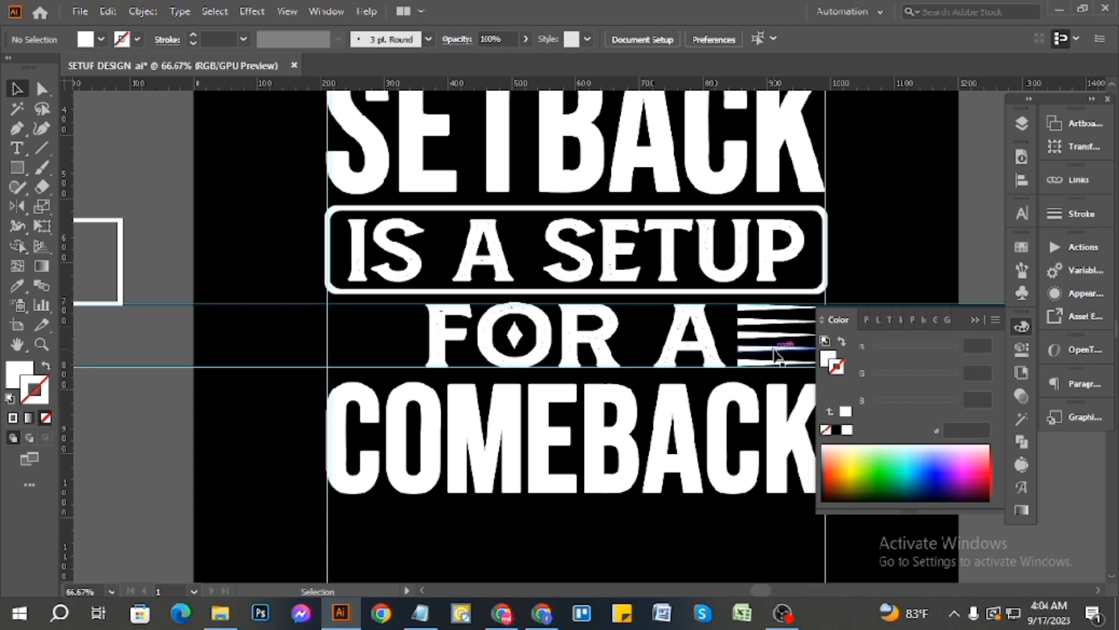
# - Duplicate the resized right tapered lines across to the left side of "FOR A", between the two horizontal guides
pyautogui.moveTo(779, 353); pyautogui.dragTo(366, 345)
pyautogui.scroll(2, 327, 350)
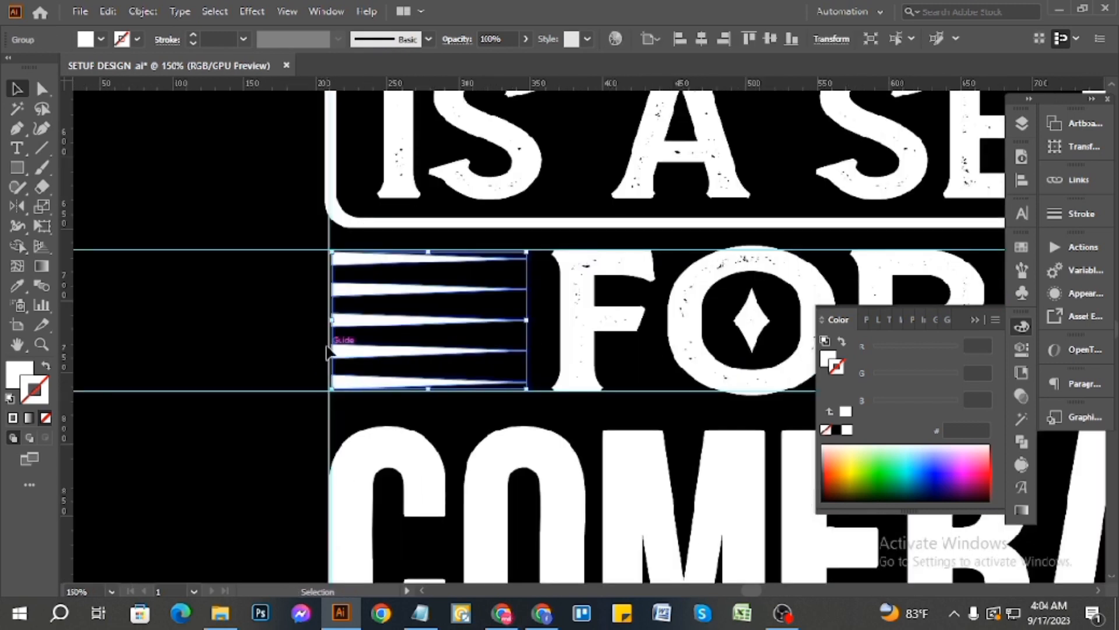
pyautogui.scroll(2, 320, 348)
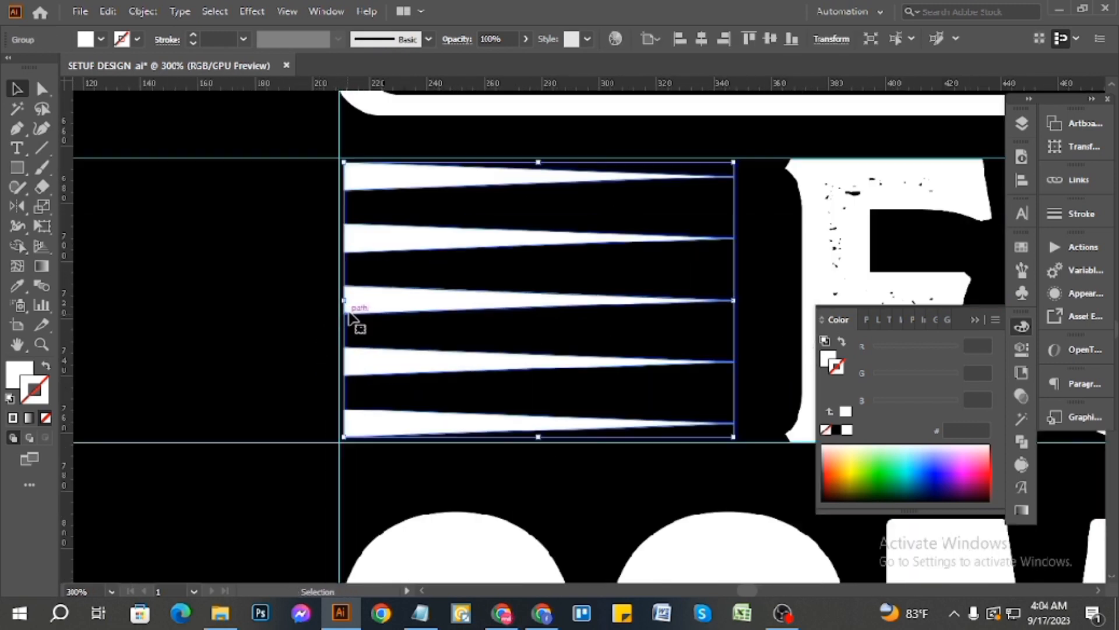
# - Reflect the left copy of the tapered lines across the vertical axis and move its tips to the left vertical guide
pyautogui.rightClick(424, 296)
pyautogui.moveTo(483, 477)
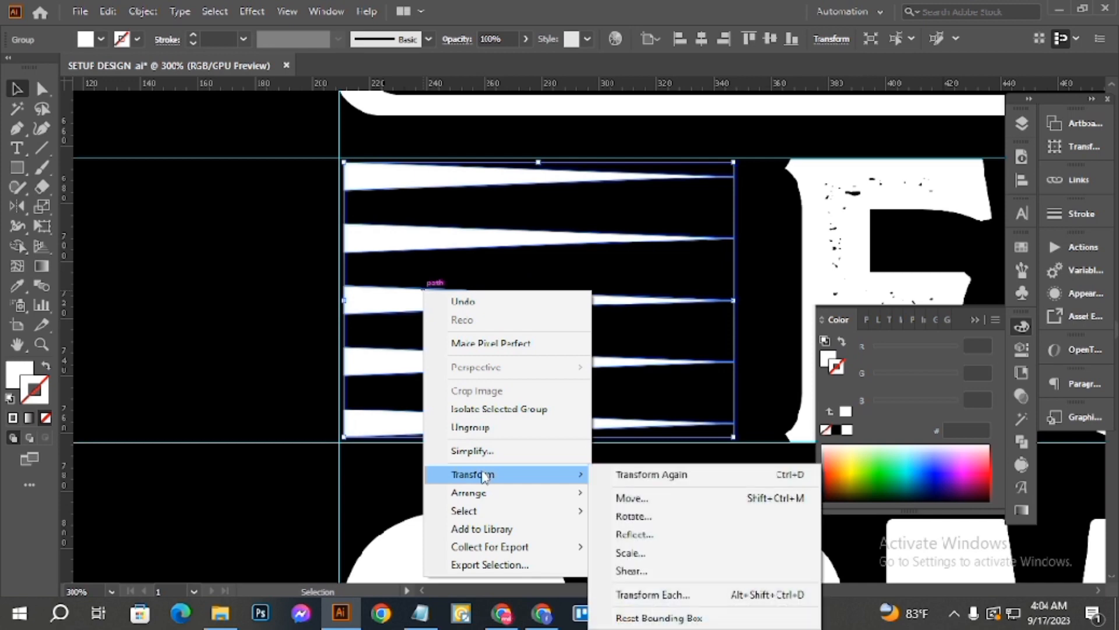
pyautogui.click(634, 534)
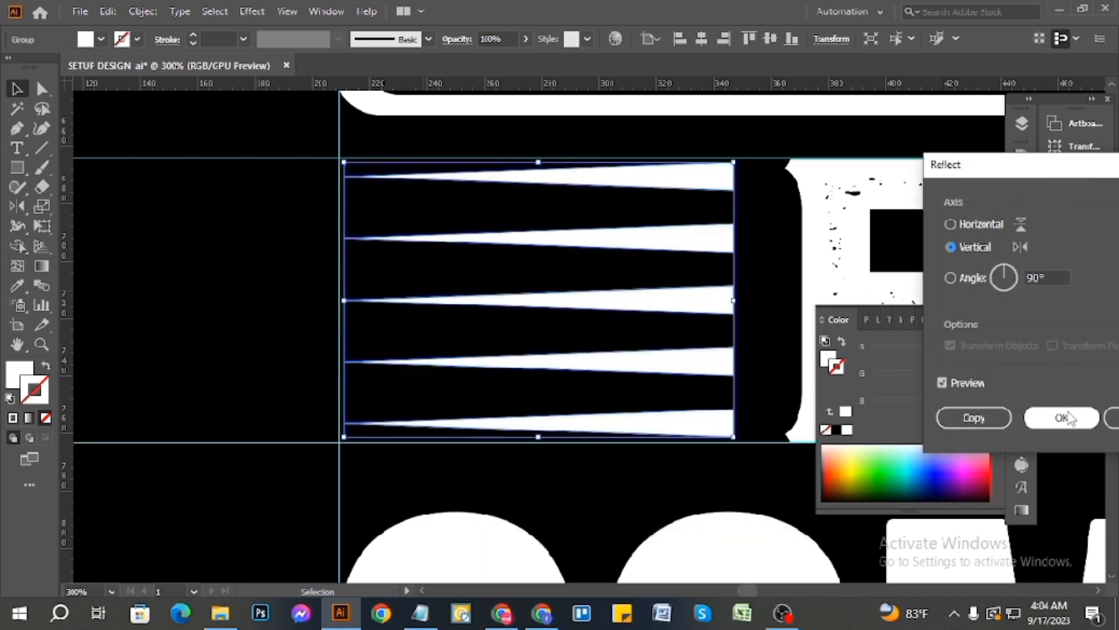
pyautogui.click(1061, 418)
pyautogui.scroll(2, 419, 324)
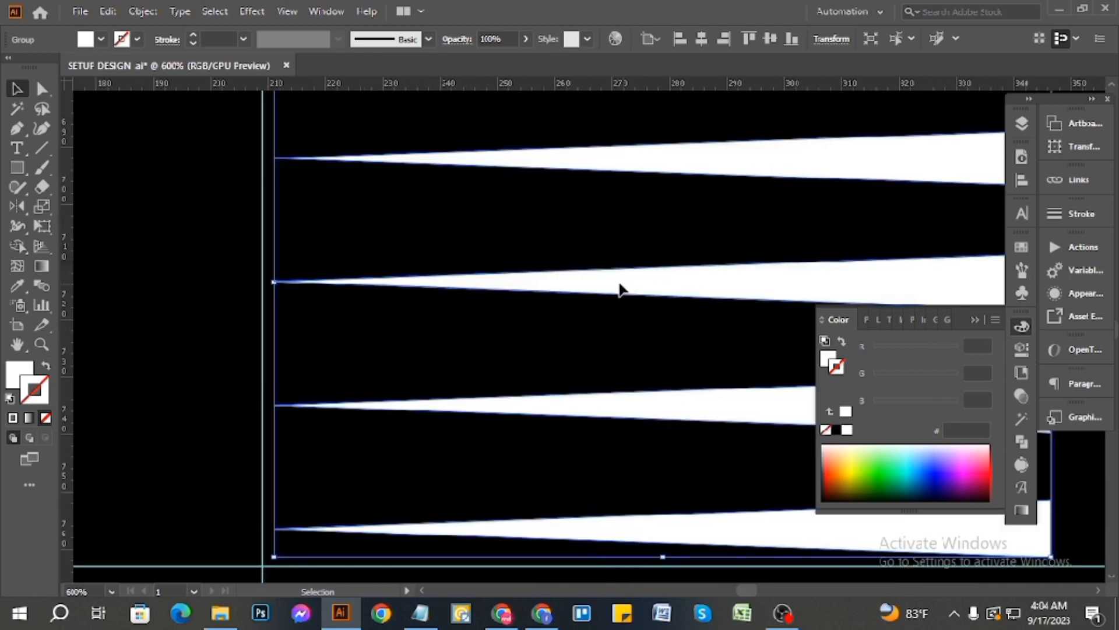
pyautogui.click(169, 367)
pyautogui.scroll(-4, 270, 365)
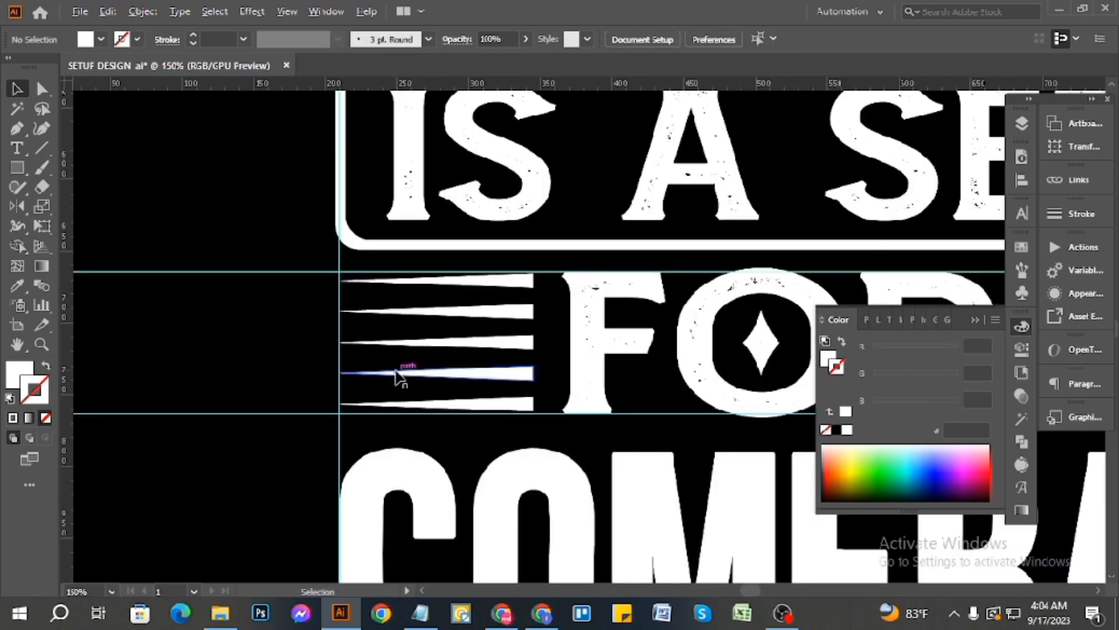
# - Group the left and right tapered lines flanking "FOR A"
pyautogui.scroll(-2, 397, 376)
pyautogui.scroll(-1, 504, 392)
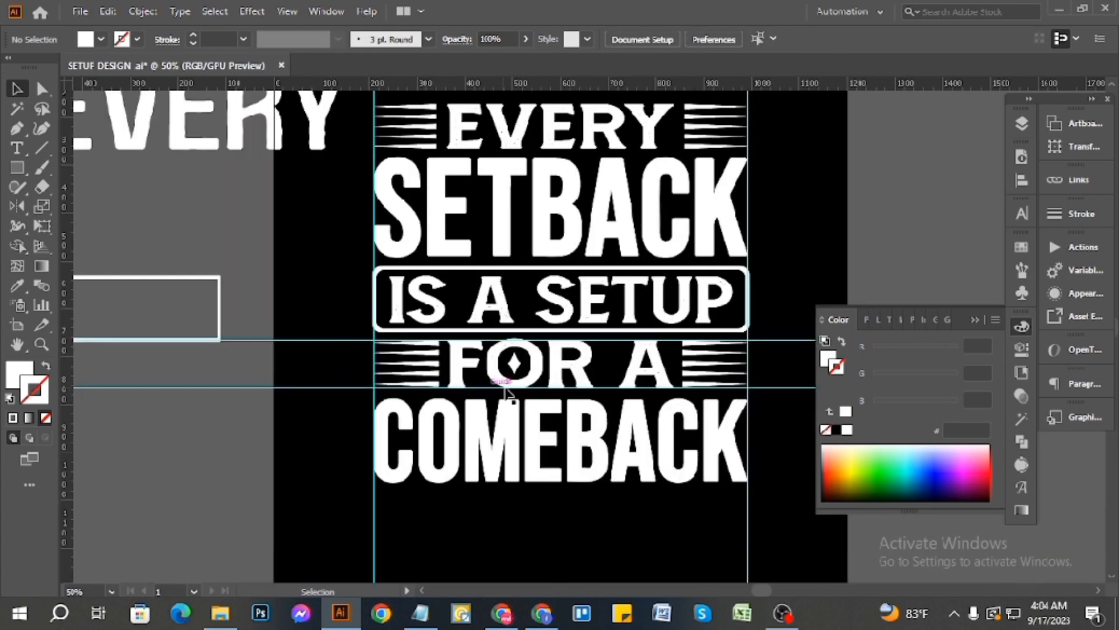
pyautogui.click(406, 371)
pyautogui.keyDown('shift'); pyautogui.click(711, 376); pyautogui.keyUp('shift')
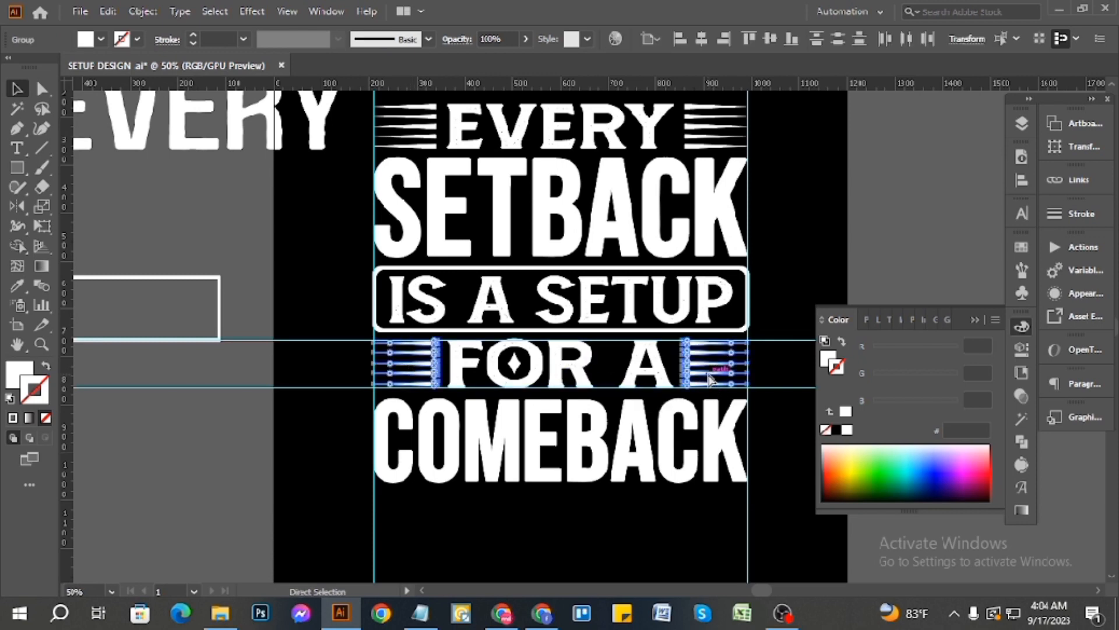
pyautogui.hotkey('ctrl', 'g')
# - Check the left line tips against the vertical guide, then ungroup the paired tapered lines flanking "FOR A"
pyautogui.scroll(4, 366, 383)
pyautogui.scroll(5, 414, 355)
pyautogui.scroll(2, 315, 295)
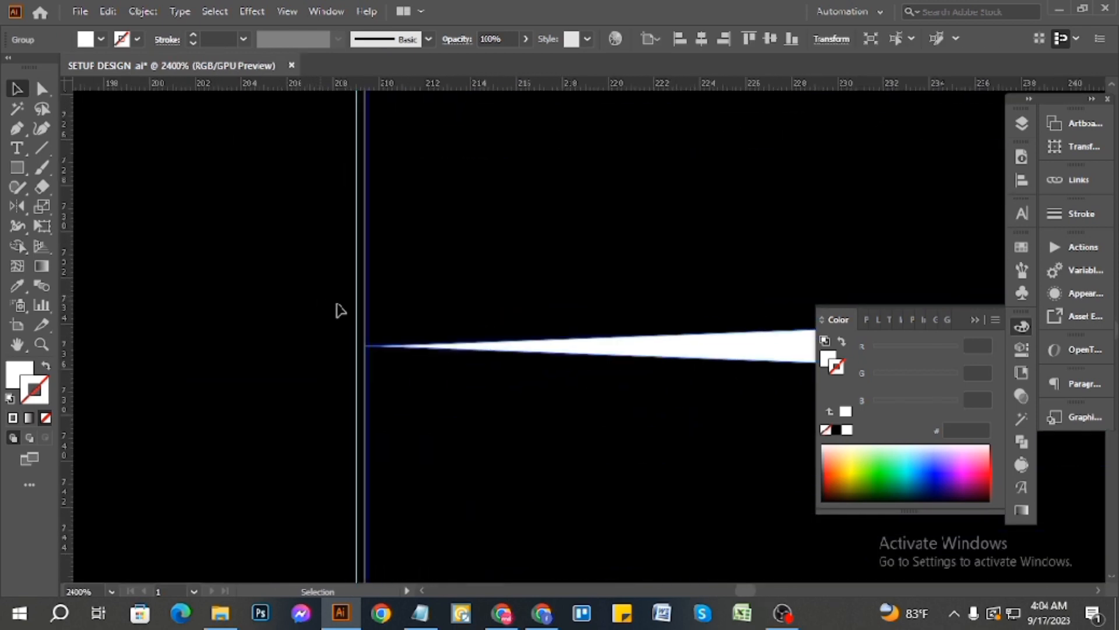
pyautogui.scroll(-2, 340, 310)
pyautogui.click(240, 325)
pyautogui.scroll(-2, 413, 373)
pyautogui.rightClick(450, 331)
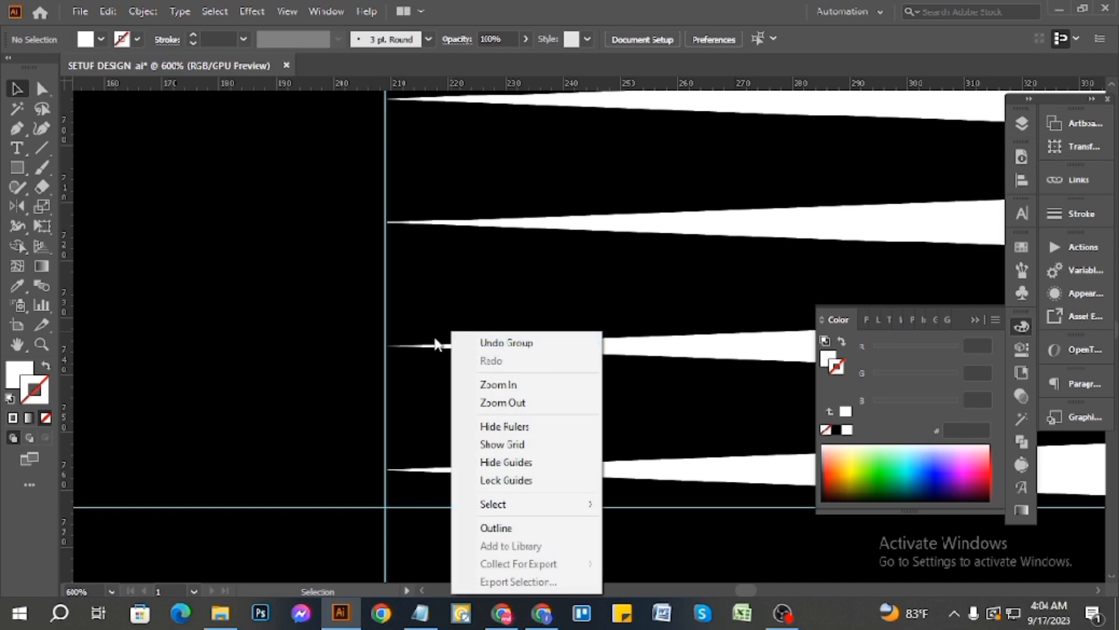
pyautogui.click(432, 346)
pyautogui.rightClick(420, 348)
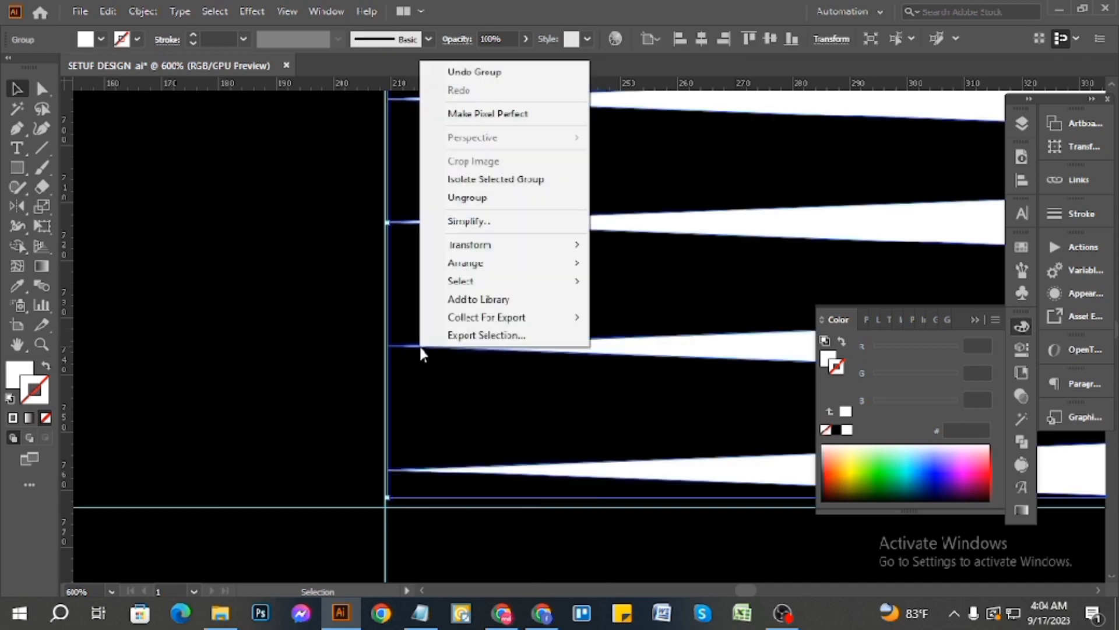
pyautogui.click(469, 198)
pyautogui.click(232, 297)
# - Try nudging the left tapered lines beside "FOR A" horizontally by 1 px against the left vertical guide
pyautogui.scroll(2, 480, 279)
pyautogui.scroll(1, 478, 334)
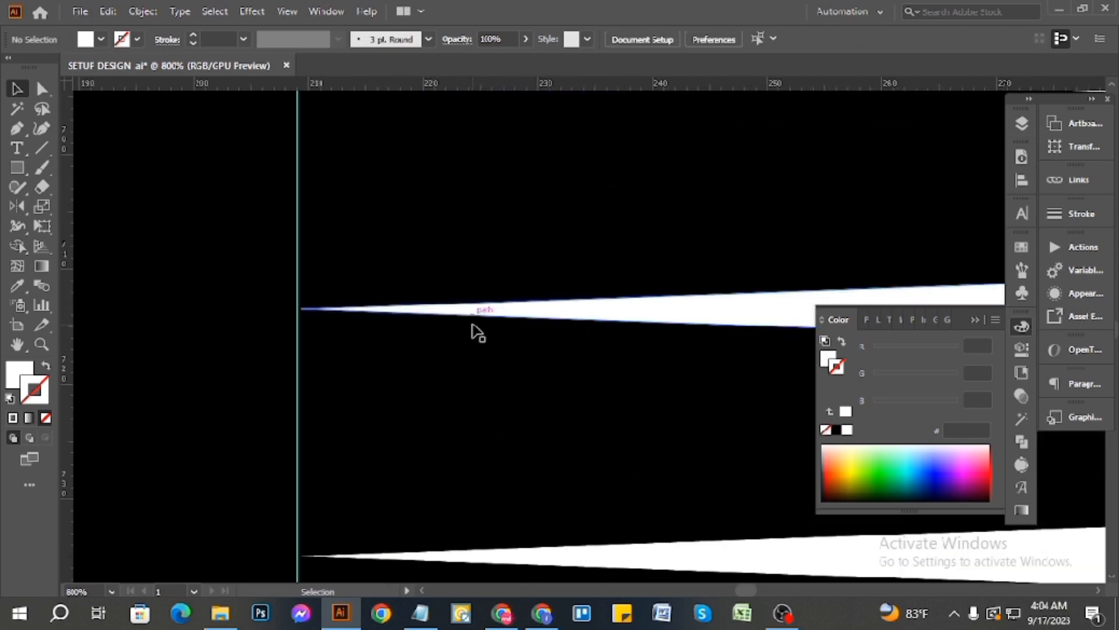
pyautogui.scroll(3, 478, 333)
pyautogui.moveTo(492, 310)
pyautogui.mouseDown()
pyautogui.moveTo(482, 304)
pyautogui.moveTo(500, 302)
pyautogui.moveTo(499, 315)
pyautogui.mouseUp()
pyautogui.scroll(-3, 492, 320)
pyautogui.hotkey('ctrl', 'z')
pyautogui.click(317, 350)
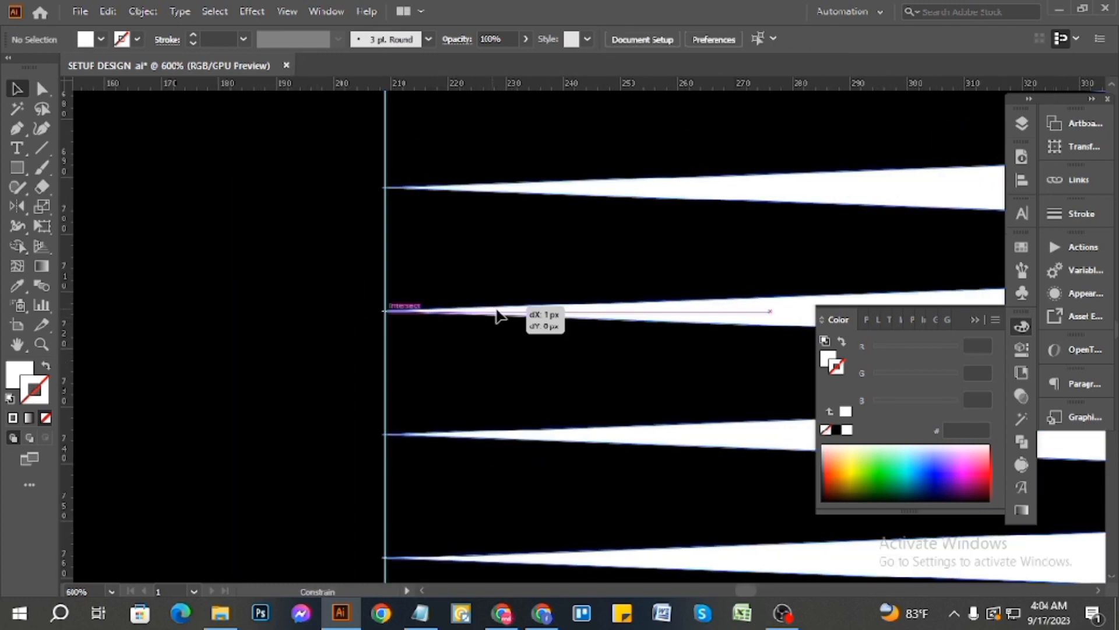
pyautogui.scroll(2, 378, 328)
pyautogui.scroll(-5, 375, 323)
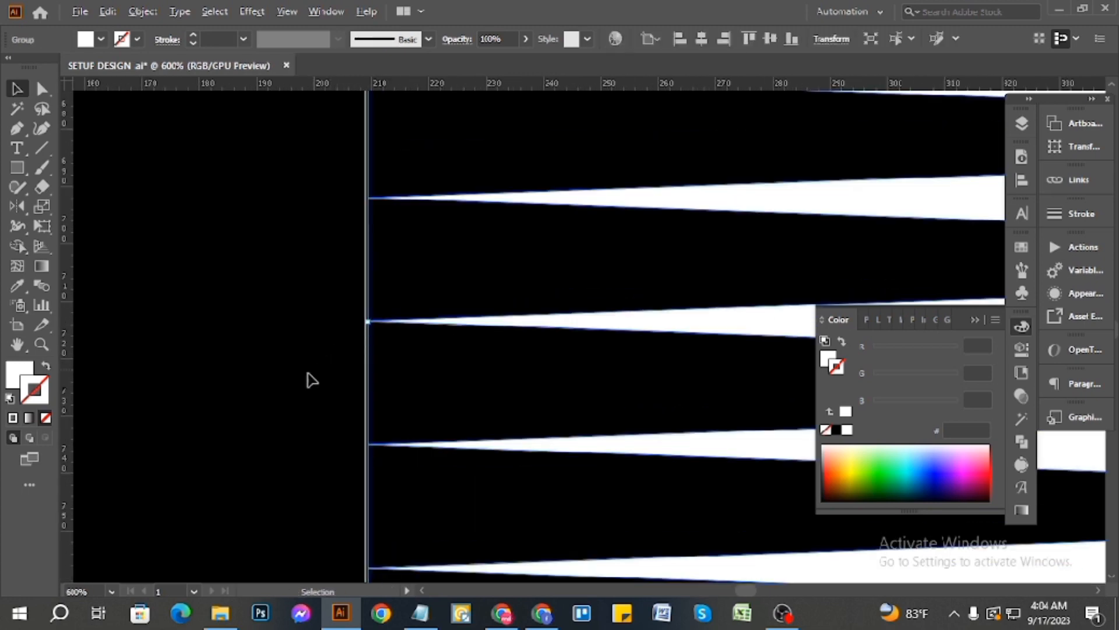
pyautogui.scroll(3, 414, 402)
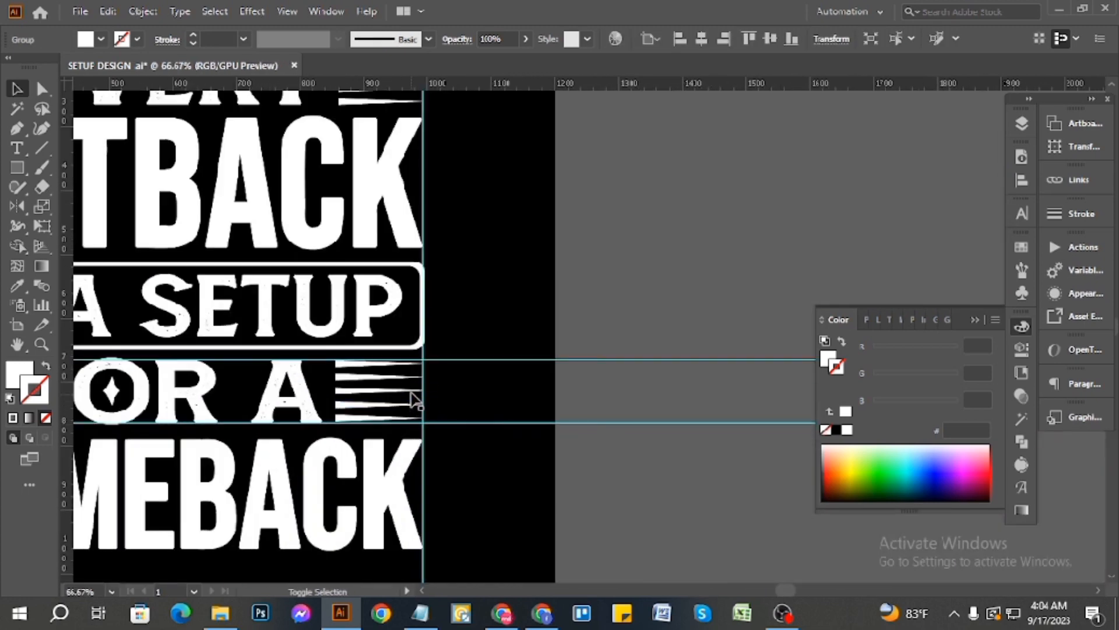
# - Stretch the paired tapered lines flanking "FOR A" so the right tips meet the right vertical guide
pyautogui.click(410, 385)
pyautogui.scroll(1, 338, 425)
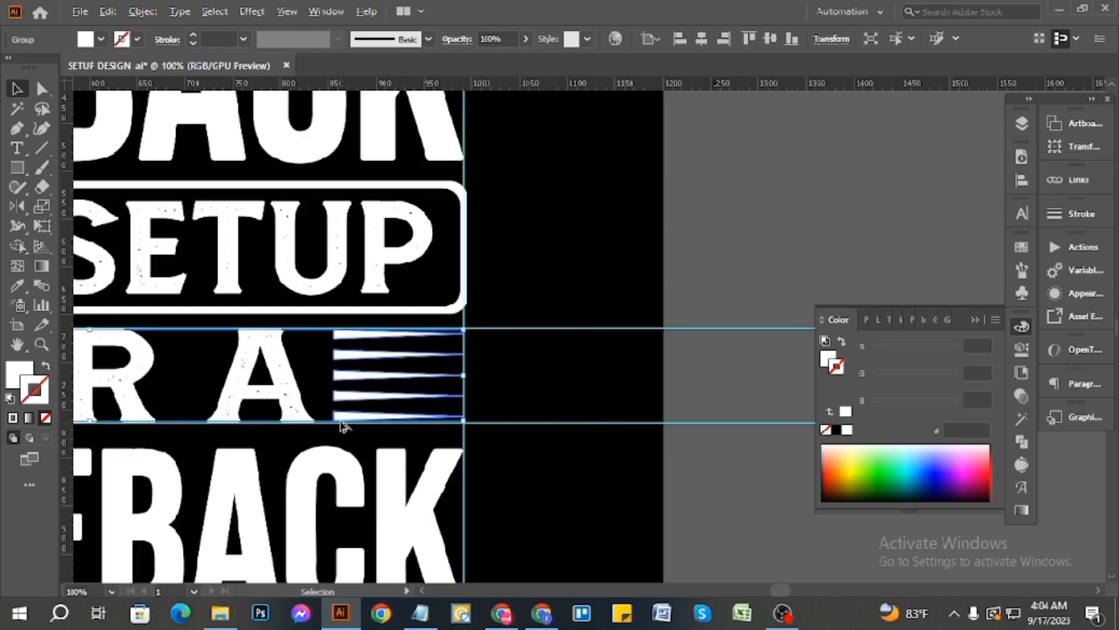
pyautogui.scroll(1, 344, 426)
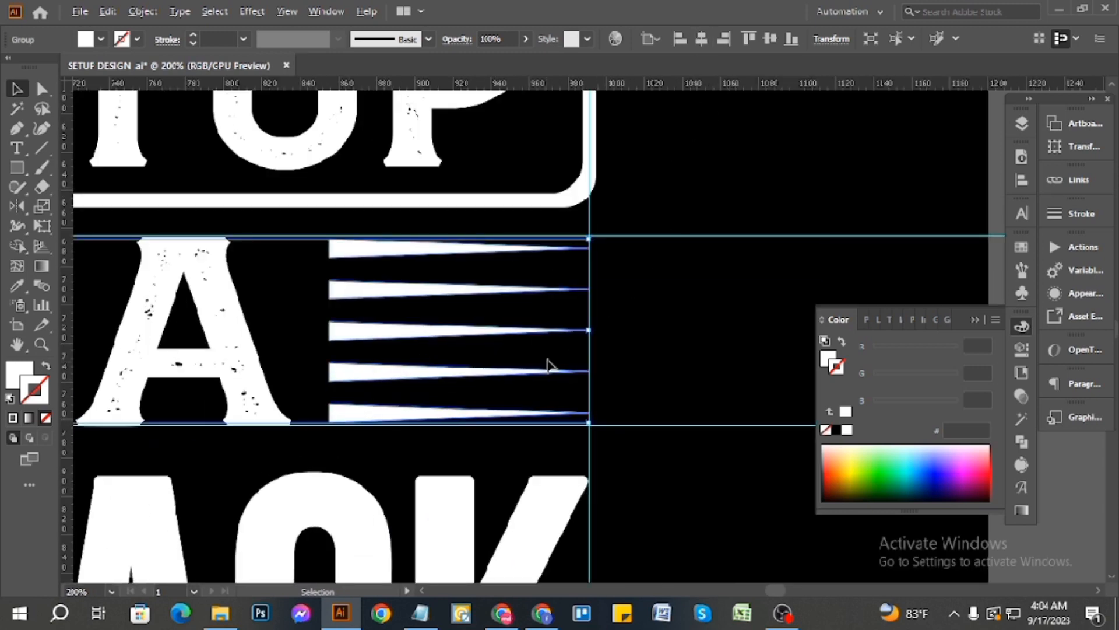
pyautogui.scroll(4, 548, 365)
pyautogui.scroll(3, 542, 347)
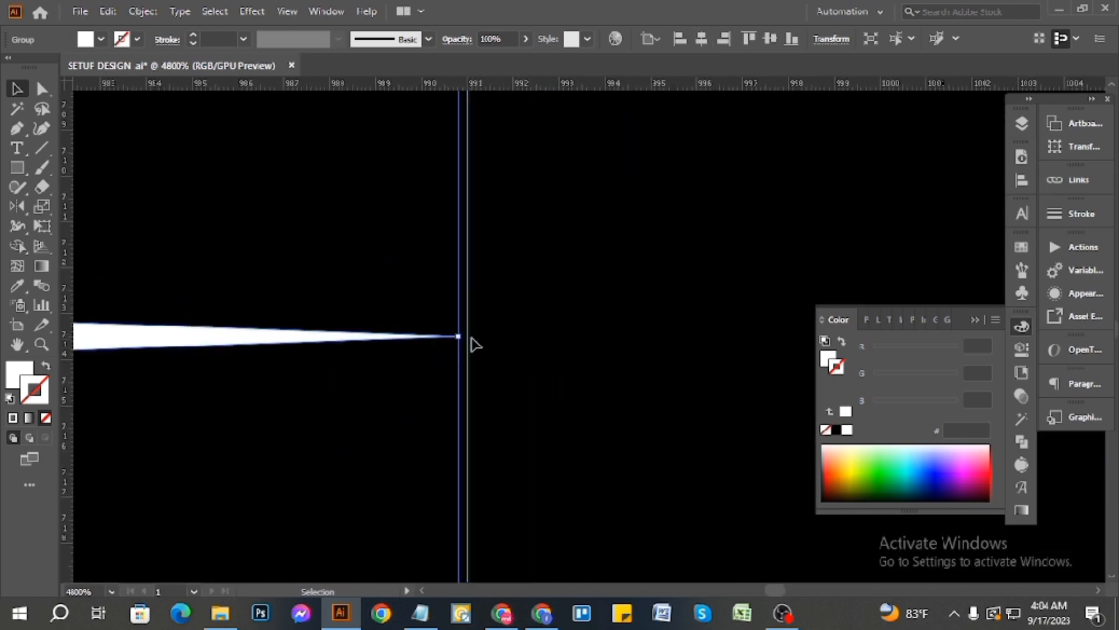
pyautogui.moveTo(459, 334); pyautogui.dragTo(470, 333)
pyautogui.scroll(-10, 732, 373)
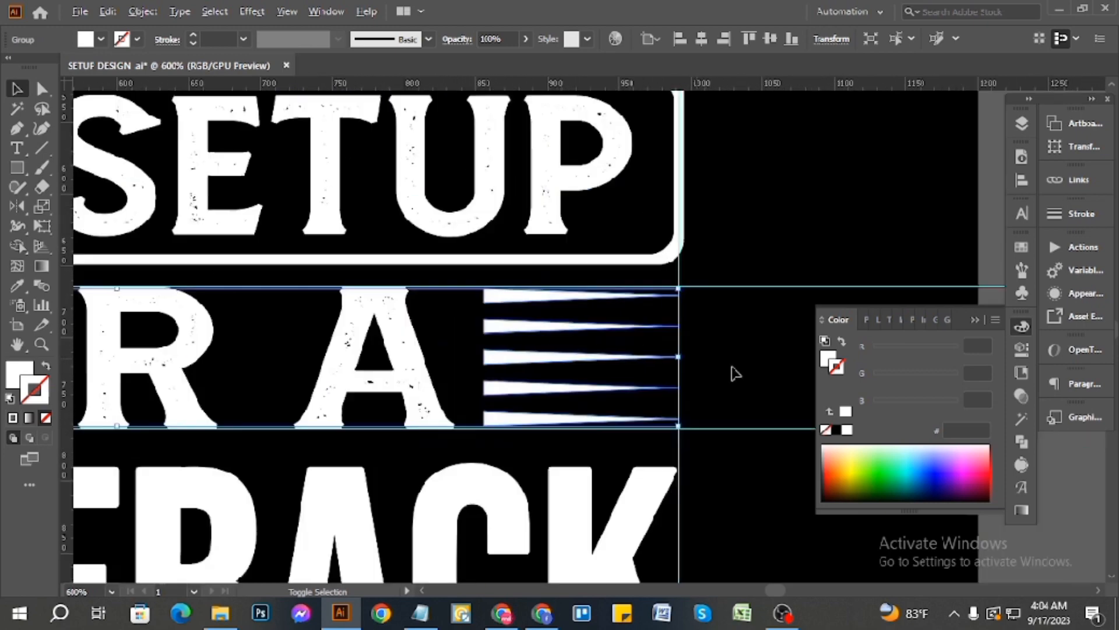
# - Extend the left edge of the paired tapered lines beside "FOR A" to the left vertical guide
pyautogui.scroll(10, 470, 363)
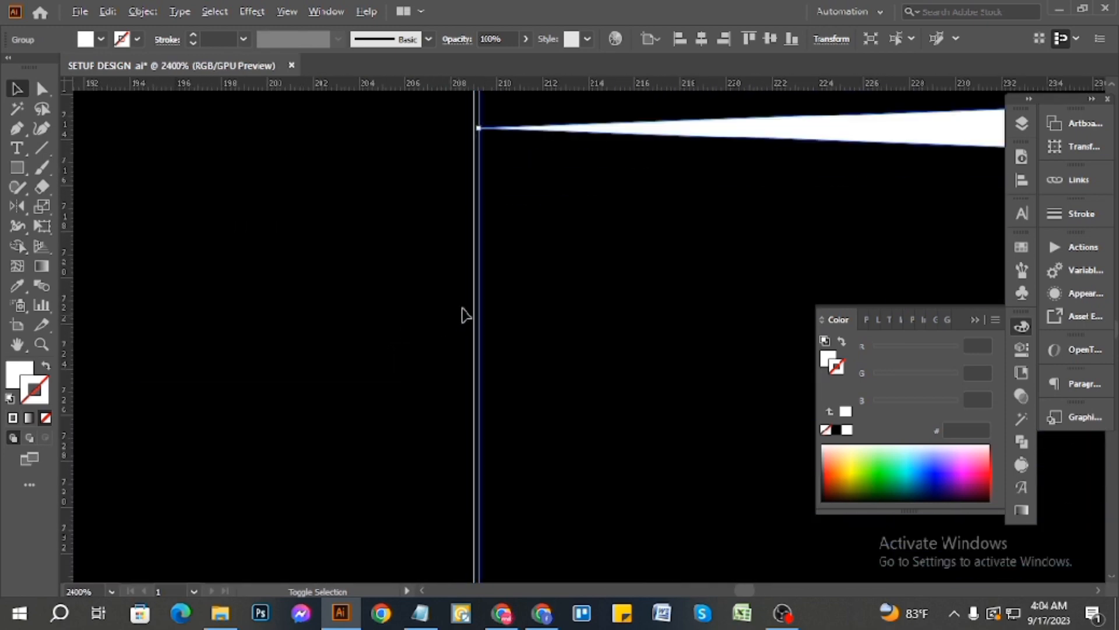
pyautogui.scroll(4, 472, 285)
pyautogui.moveTo(463, 219); pyautogui.dragTo(455, 218)
pyautogui.click(376, 273)
pyautogui.scroll(-12, 373, 286)
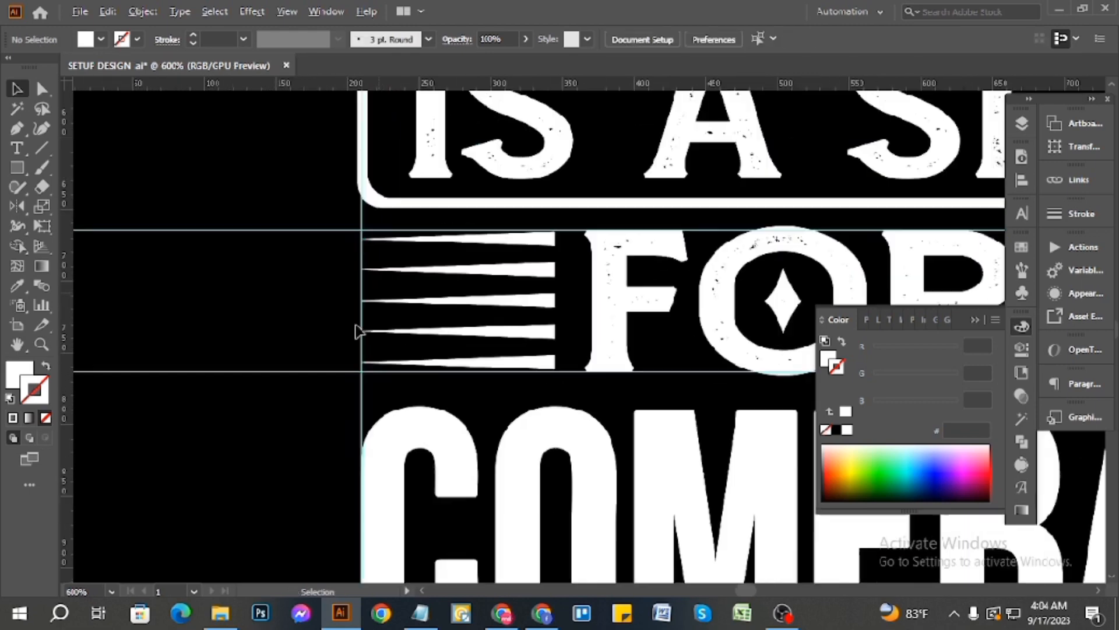
# - Check the line tips against both vertical guides and center-align the tapered lines horizontally with the "FOR A" text
pyautogui.scroll(6, 501, 333)
pyautogui.scroll(2, 525, 309)
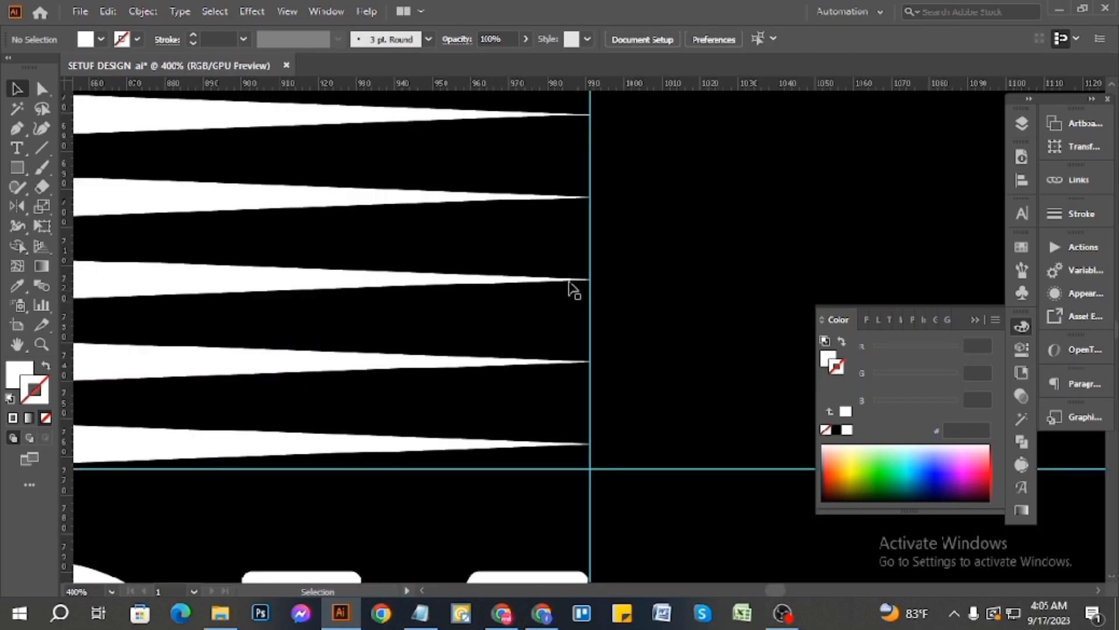
pyautogui.click(582, 282)
pyautogui.scroll(3, 585, 292)
pyautogui.scroll(-9, 706, 303)
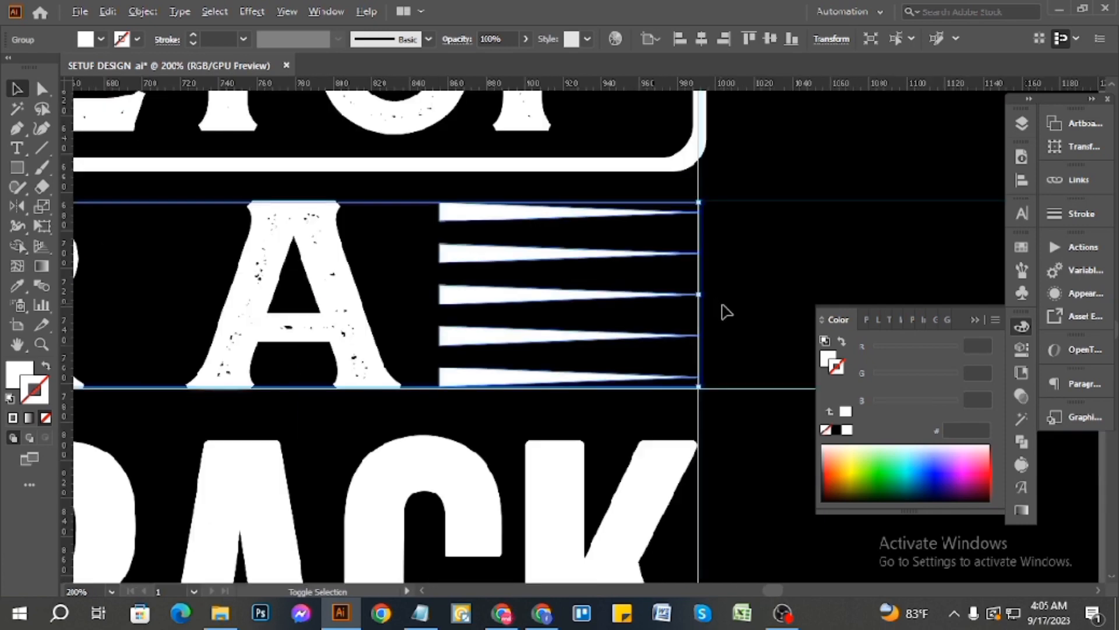
pyautogui.keyDown('shift'); pyautogui.click(596, 298); pyautogui.keyUp('shift')
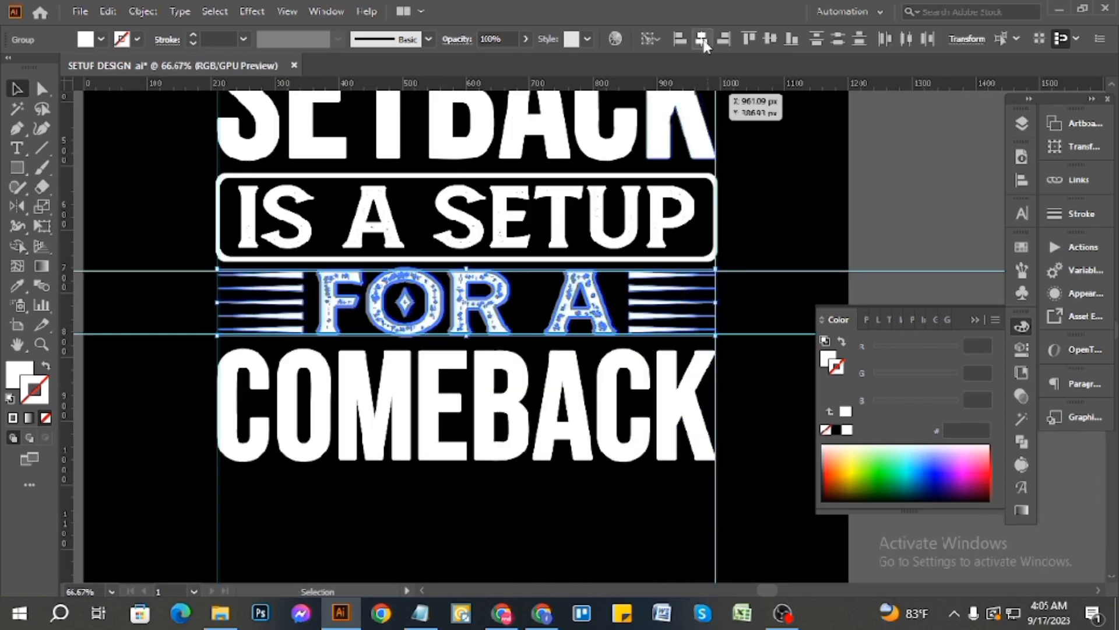
pyautogui.press('a')
pyautogui.click(762, 304)
# - Stretch the paired tapered lines vertically so they meet the upper and lower horizontal guides around "FOR A"
pyautogui.scroll(2, 758, 301)
pyautogui.scroll(2, 545, 338)
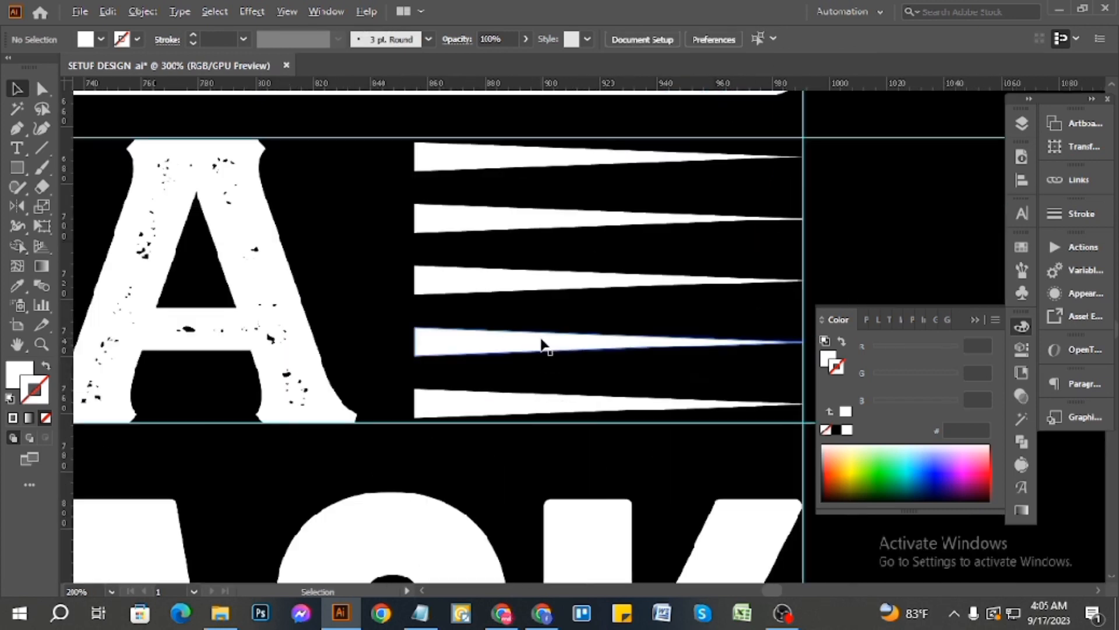
pyautogui.click(496, 418)
pyautogui.scroll(-3, 594, 417)
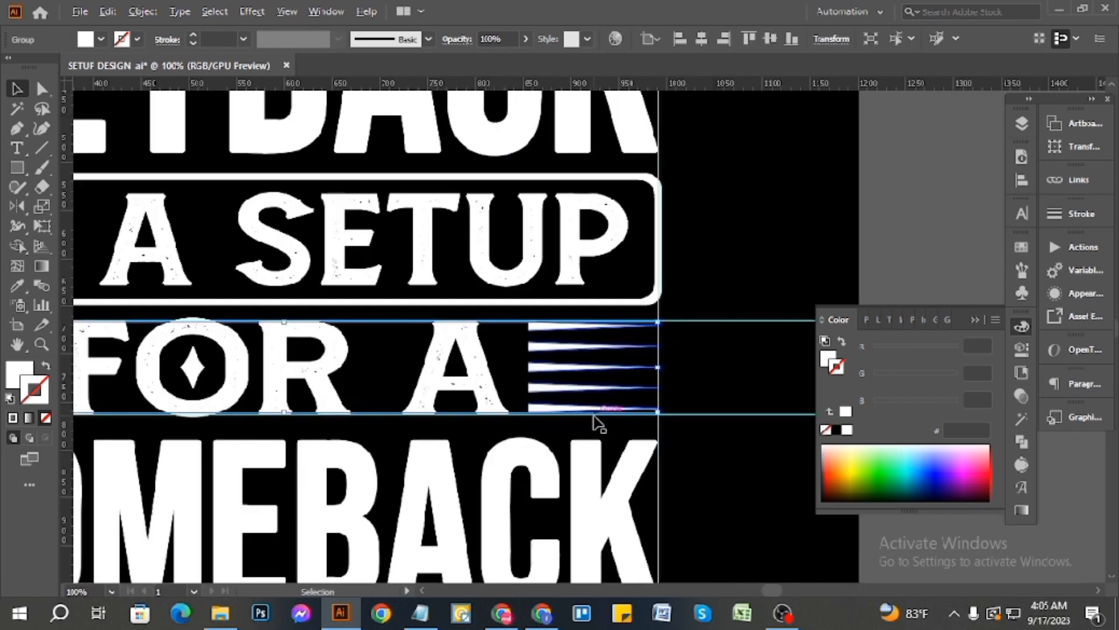
pyautogui.scroll(5, 286, 408)
pyautogui.moveTo(300, 364); pyautogui.dragTo(299, 369)
pyautogui.scroll(-5, 548, 377)
pyautogui.scroll(4, 489, 310)
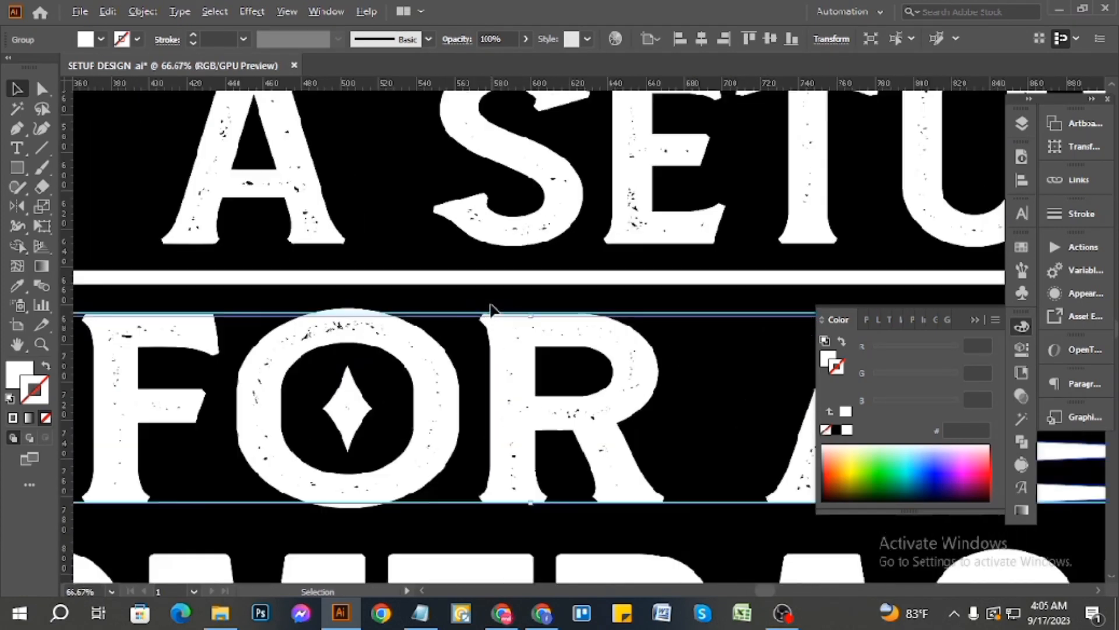
pyautogui.moveTo(672, 309); pyautogui.dragTo(673, 299)
pyautogui.click(714, 250)
pyautogui.scroll(-7, 529, 314)
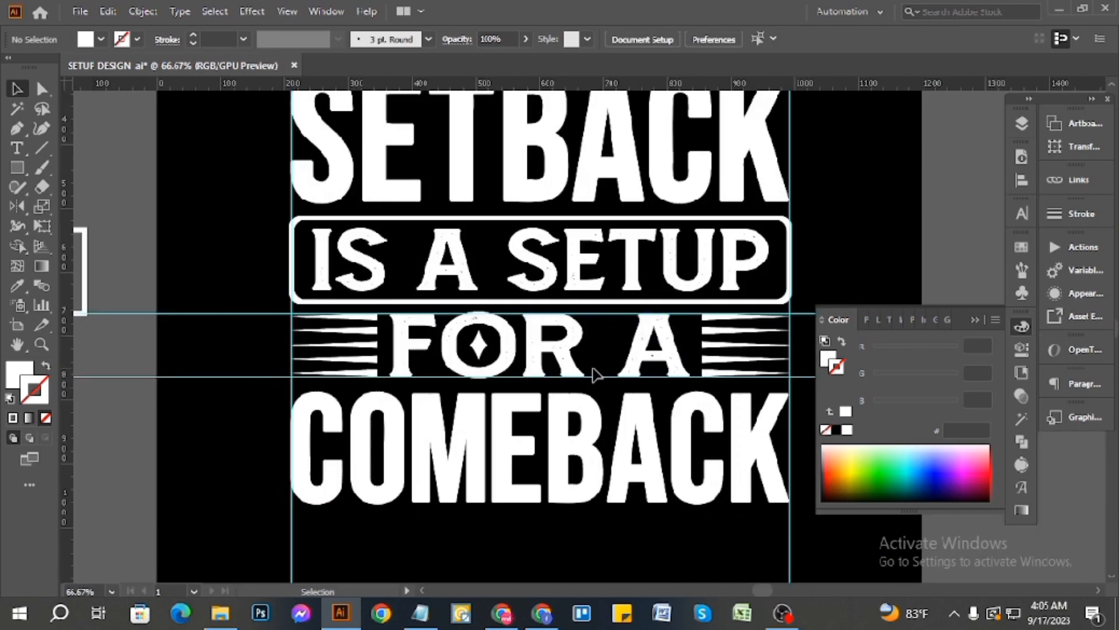
pyautogui.scroll(-1, 601, 373)
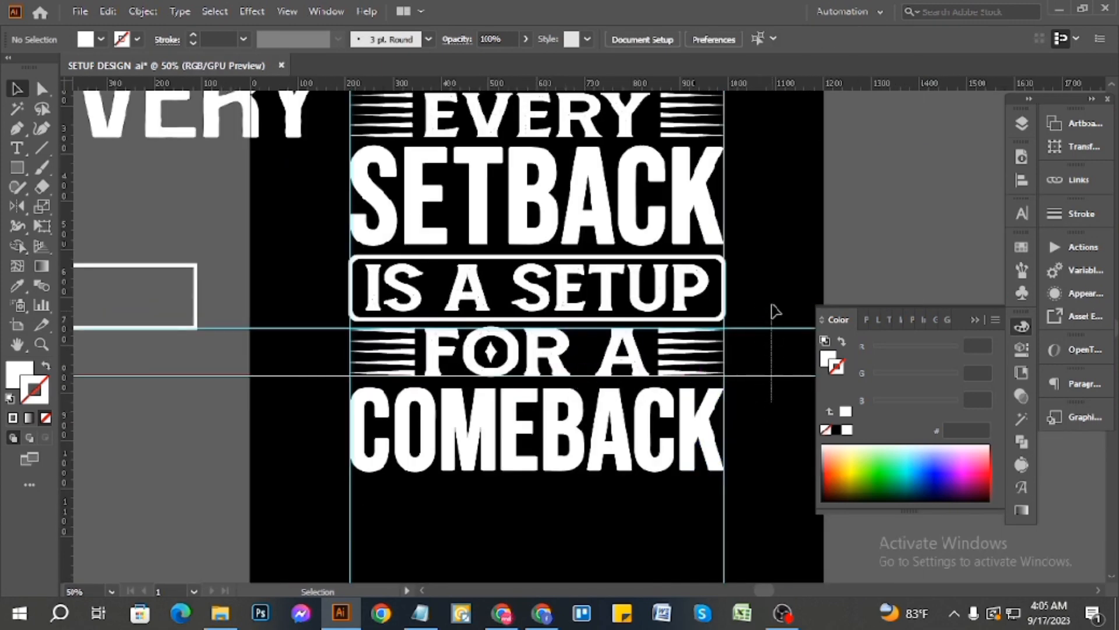
# - Delete the two horizontal guides above and below the "FOR A" row
pyautogui.moveTo(773, 304); pyautogui.dragTo(773, 291)
pyautogui.press('Delete')
pyautogui.scroll(-1, 636, 363)
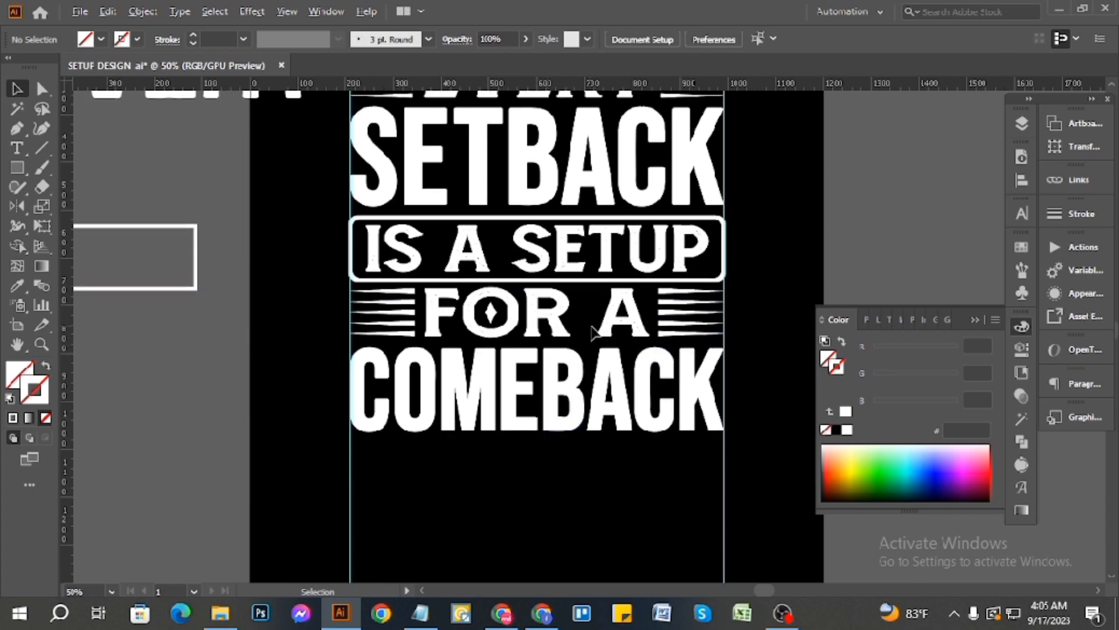
# - Select the "FOR A" text together with its flanking tapered lines and group them
pyautogui.scroll(1, 593, 332)
pyautogui.moveTo(639, 326); pyautogui.dragTo(330, 282)
pyautogui.press('v')
pyautogui.scroll(-3, 580, 399)
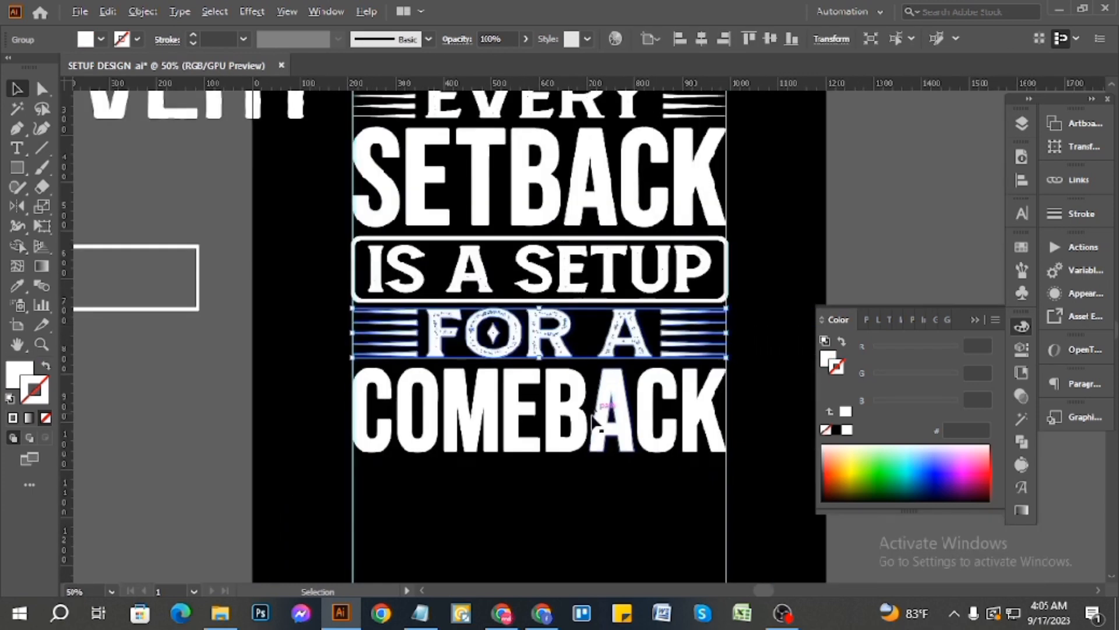
# - Group the "EVERY" text with the tapered lines on both of its sides
pyautogui.scroll(3, 580, 398)
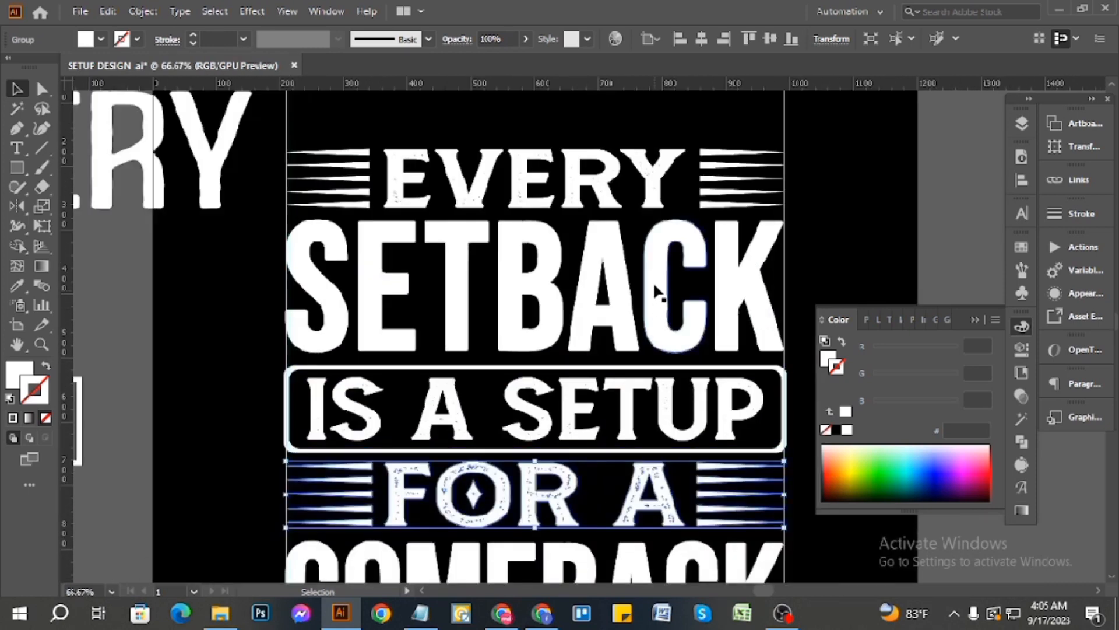
pyautogui.click(704, 203)
pyautogui.hotkey('ctrl', 'shift', 'g')
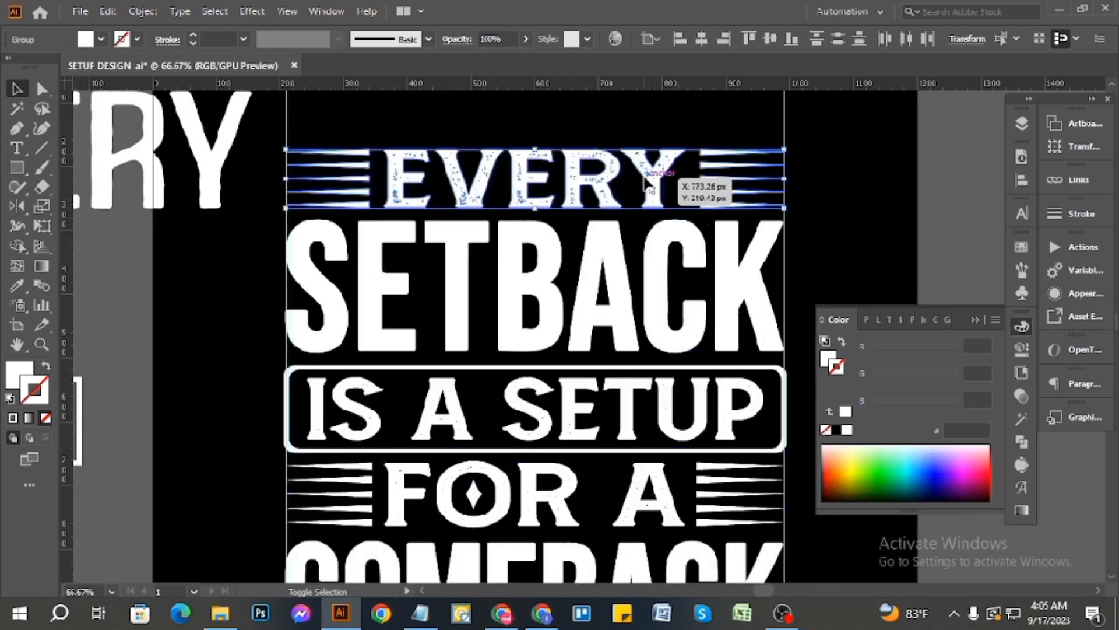
pyautogui.press('v')
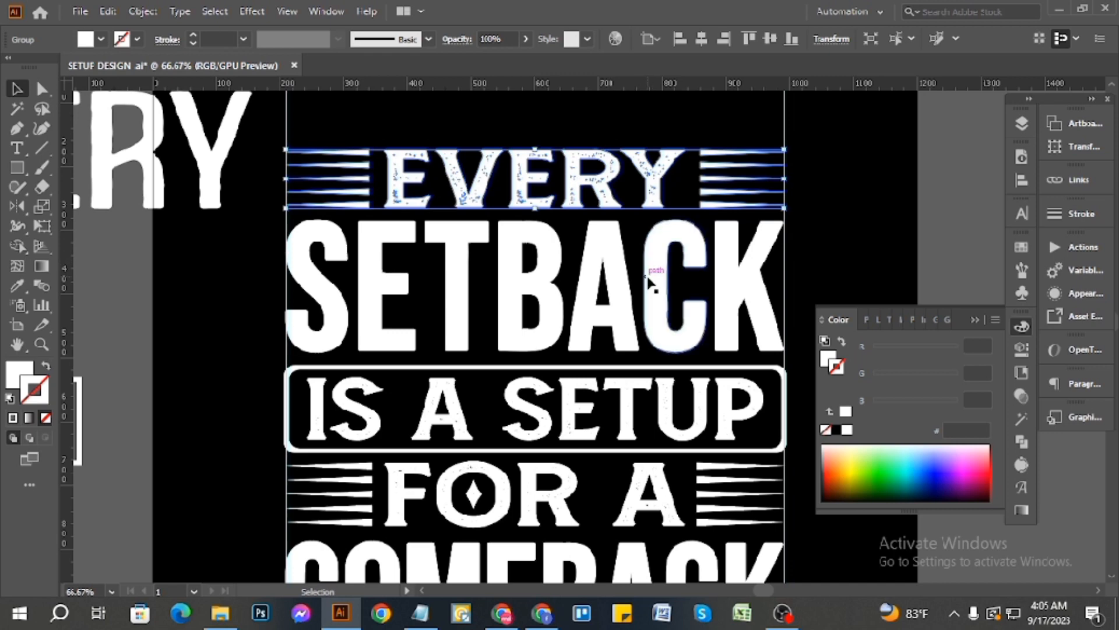
# - Slightly reduce the height of "SETBACK" from its center to widen the gaps above and below it
pyautogui.click(617, 280)
pyautogui.scroll(1, 509, 235)
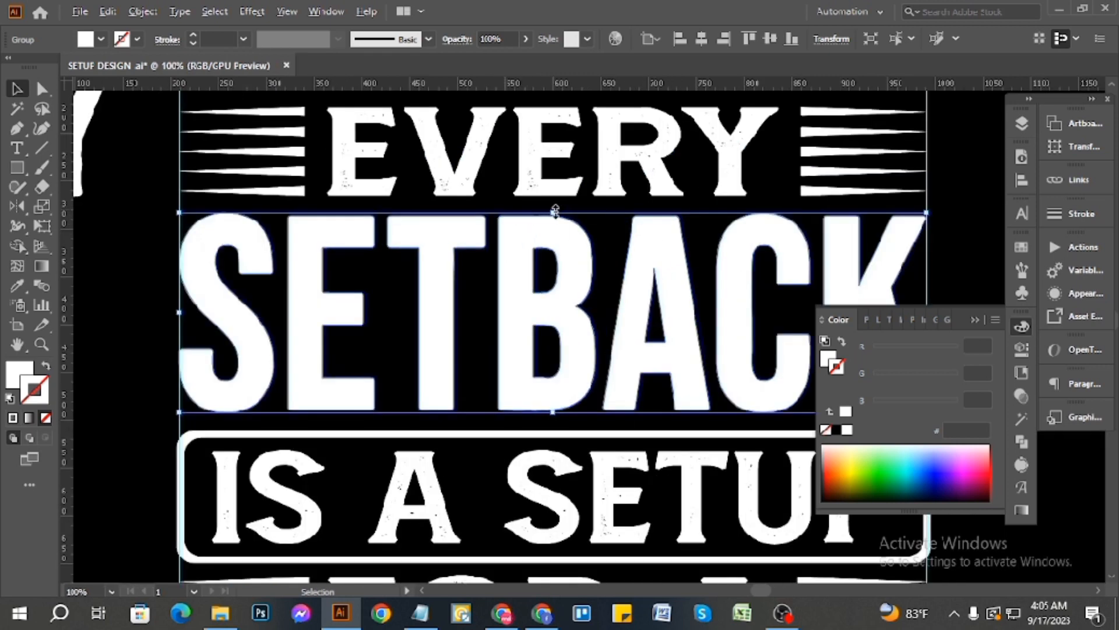
pyautogui.moveTo(554, 214); pyautogui.dragTo(555, 216)
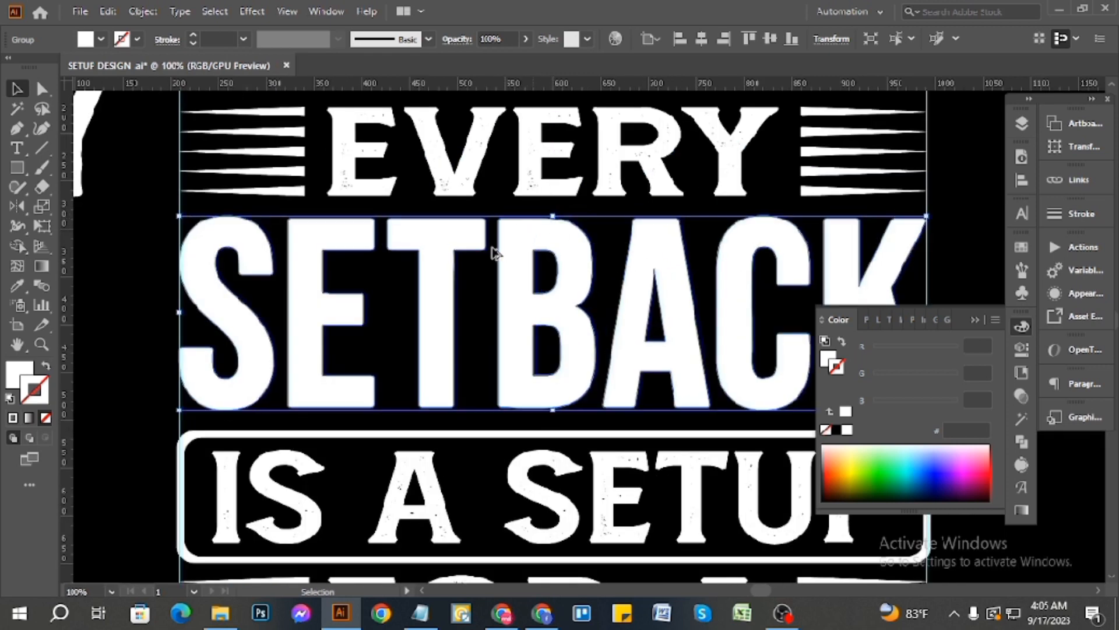
pyautogui.click(143, 292)
pyautogui.scroll(-3, 510, 289)
pyautogui.scroll(2, 541, 252)
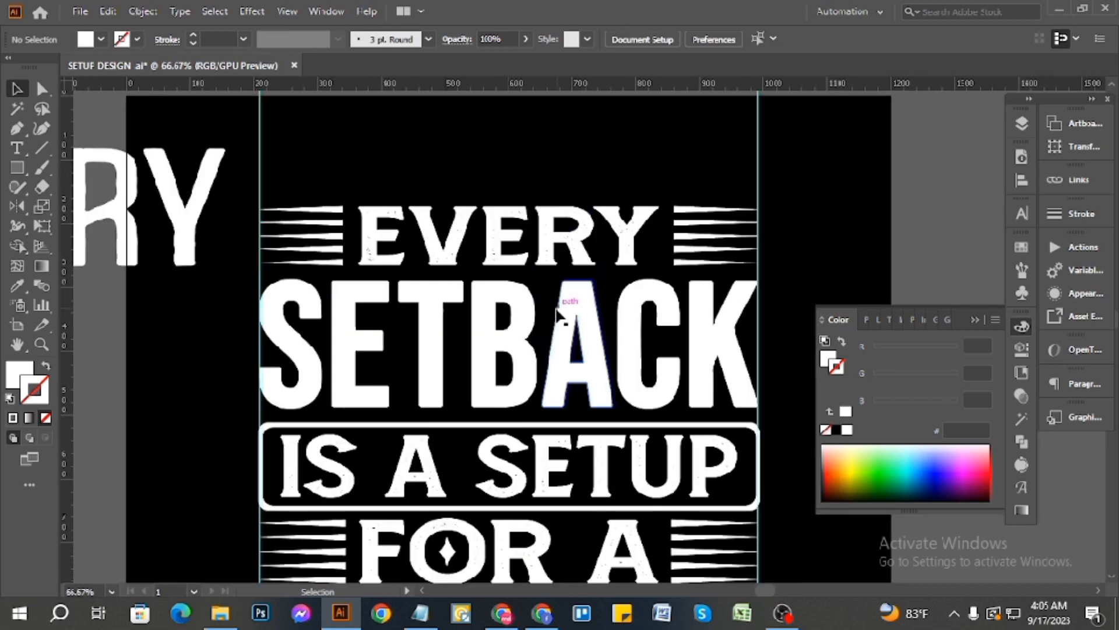
# - Nudge the framed "IS A SETUP" row slightly upward toward "SETBACK" to adjust the row spacing
pyautogui.scroll(-2, 565, 344)
pyautogui.click(538, 370)
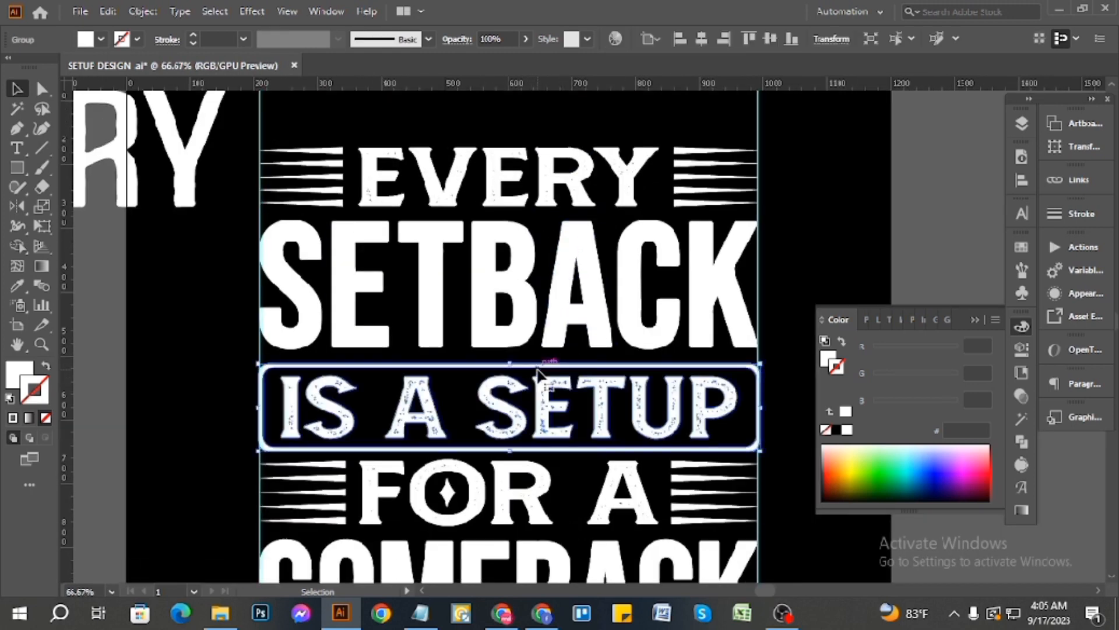
pyautogui.press('Up')
pyautogui.press('Up')
pyautogui.press('Up')
pyautogui.press('Up')
pyautogui.press('Up')
pyautogui.press('Up')
pyautogui.press('Up')
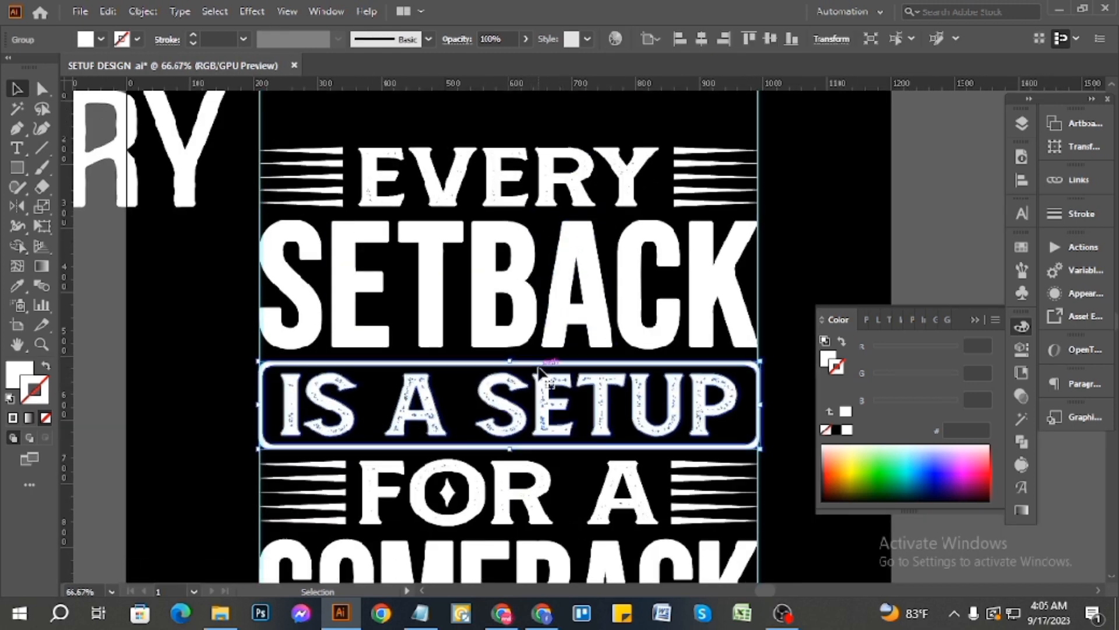
pyautogui.scroll(-1, 525, 373)
pyautogui.click(165, 345)
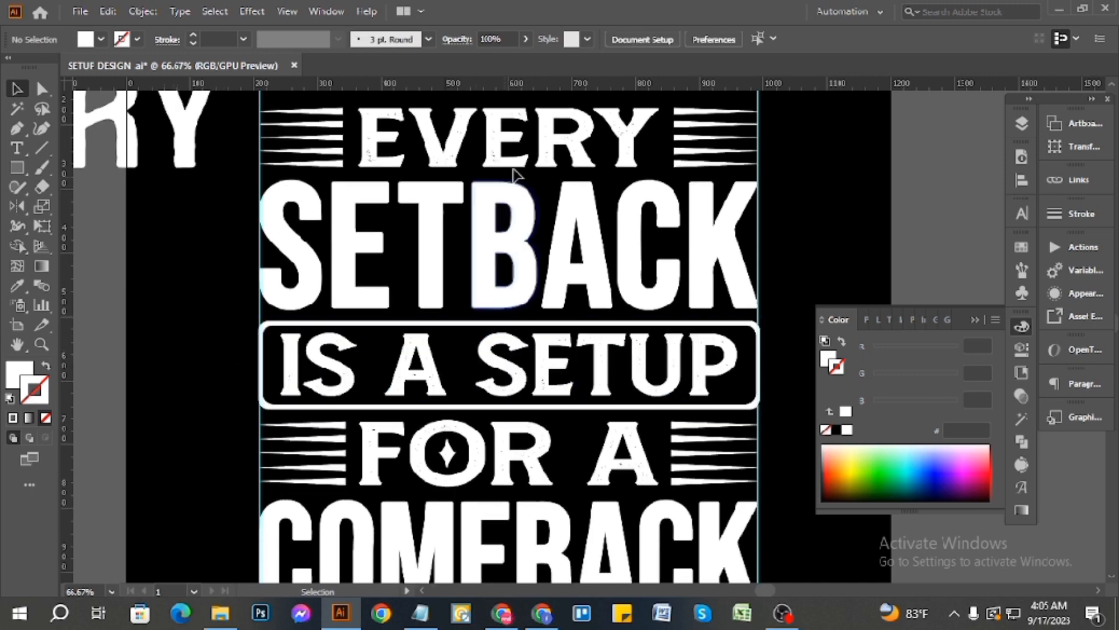
pyautogui.moveTo(543, 169); pyautogui.dragTo(495, 210)
pyautogui.click(180, 277)
pyautogui.scroll(-2, 287, 274)
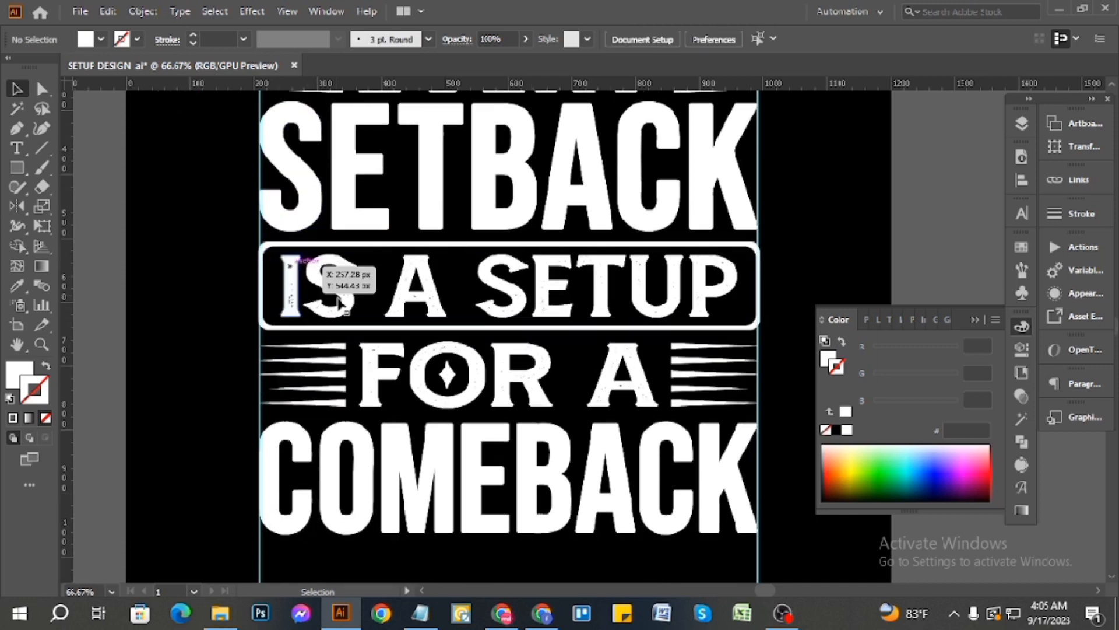
pyautogui.click(456, 353)
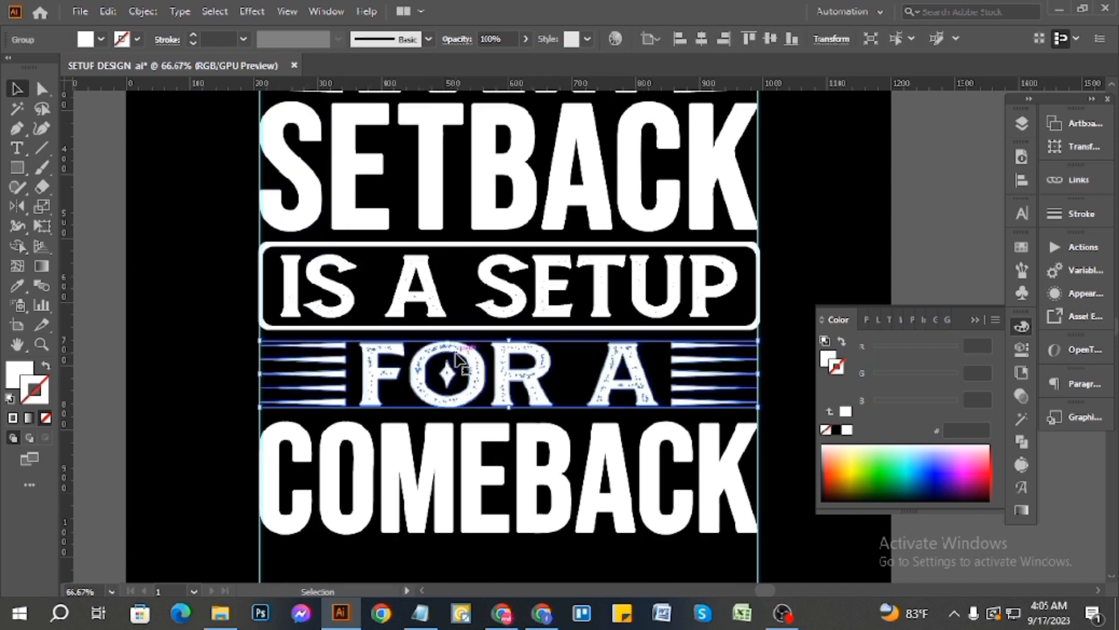
pyautogui.scroll(-2, 458, 379)
# - Slightly reduce the height of "COMEBACK" from its center and move it up closer to the "FOR A" row
pyautogui.click(444, 399)
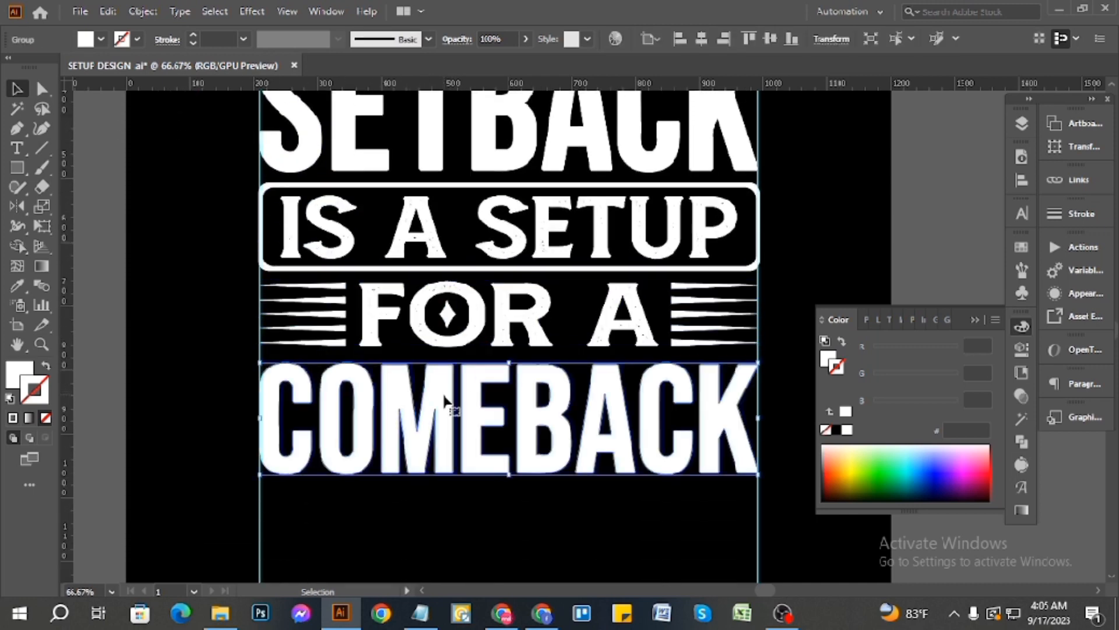
pyautogui.moveTo(507, 363); pyautogui.dragTo(508, 368)
pyautogui.click(505, 473)
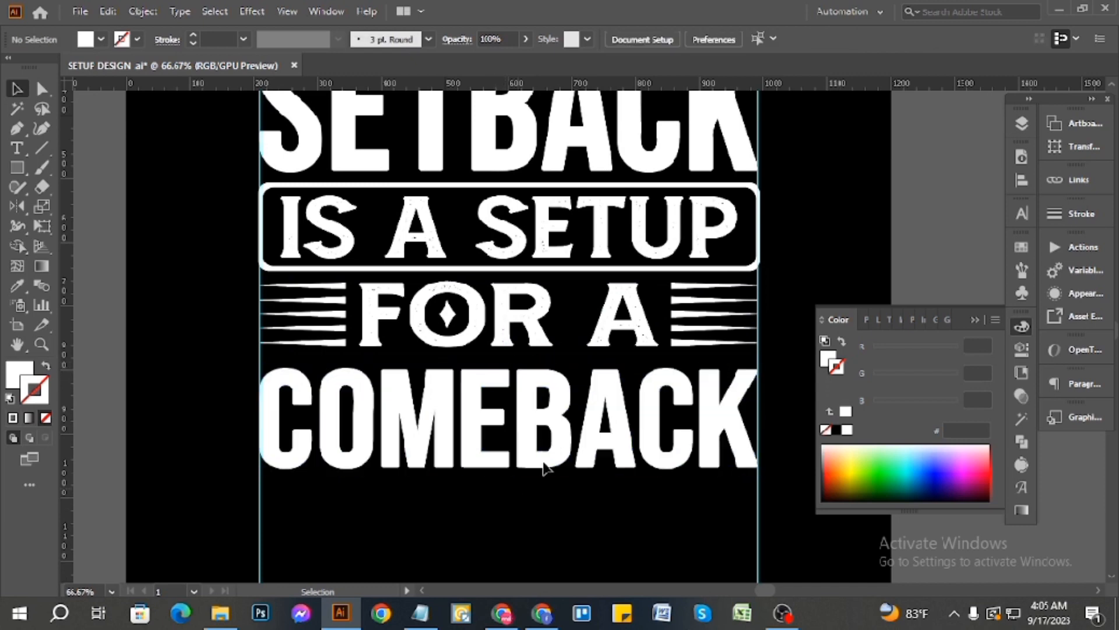
pyautogui.moveTo(558, 446); pyautogui.dragTo(563, 432)
pyautogui.scroll(-2, 556, 487)
pyautogui.scroll(-2, 585, 466)
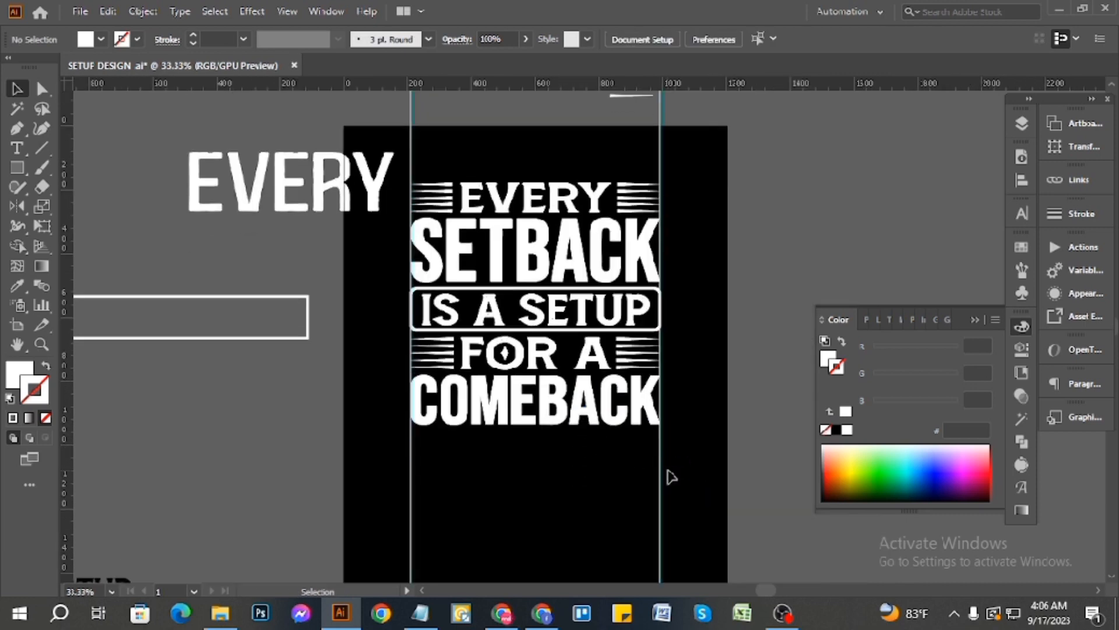
# - Switch to the T-shirt Design notes in Notepad and read the design element and color code entries
pyautogui.scroll(-3, 665, 472)
pyautogui.scroll(2, 669, 458)
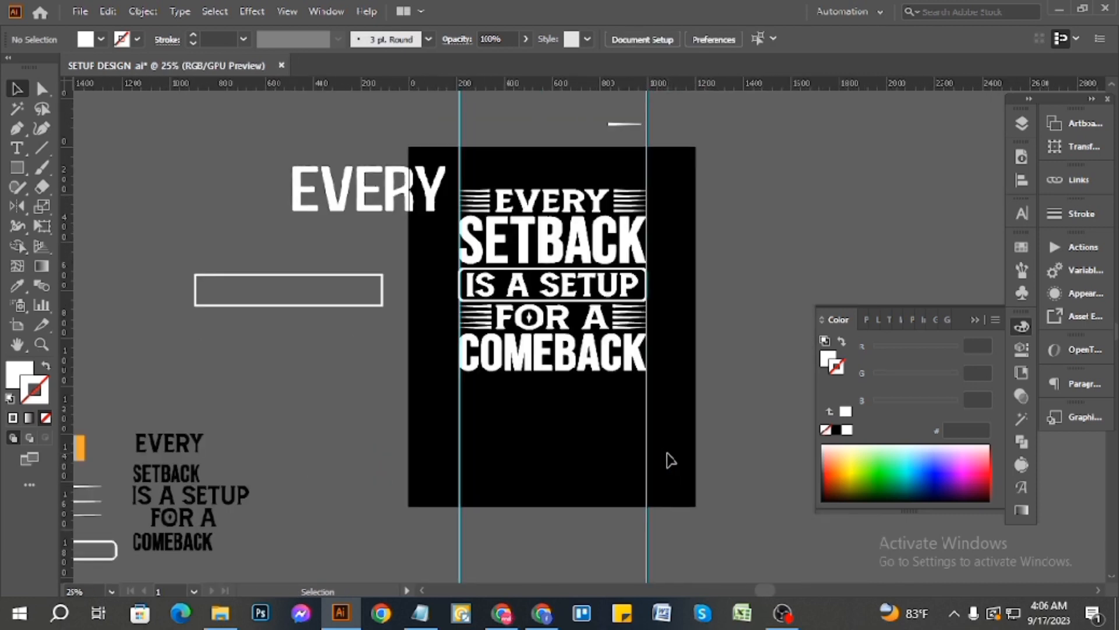
pyautogui.moveTo(667, 452); pyautogui.dragTo(423, 431)
pyautogui.click(420, 612)
pyautogui.scroll(-2, 165, 357)
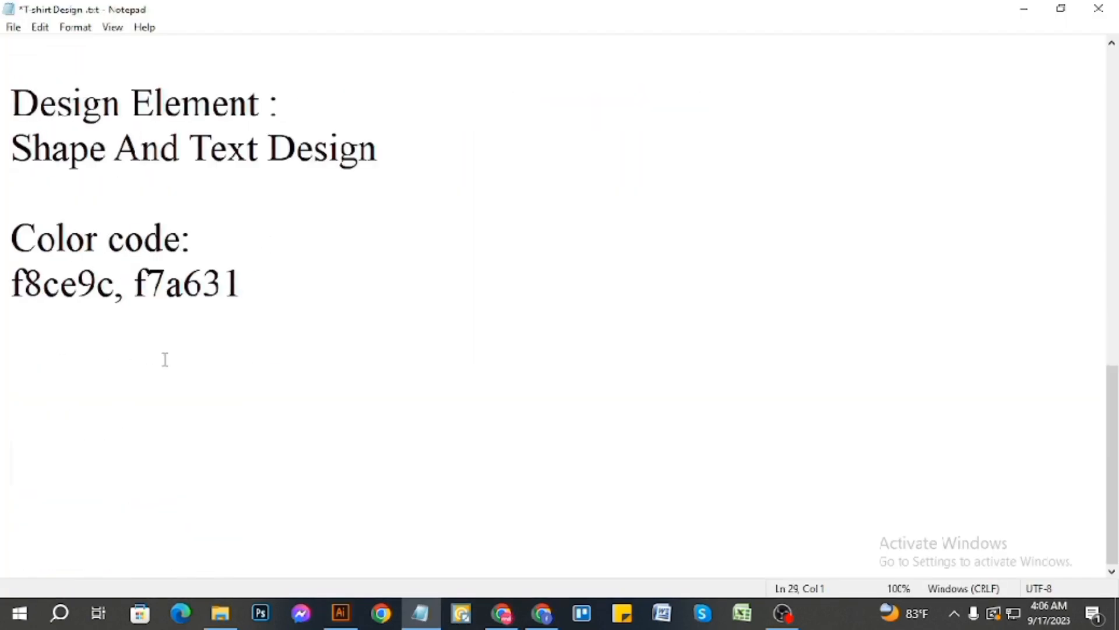
pyautogui.scroll(1, 165, 323)
pyautogui.moveTo(48, 289); pyautogui.dragTo(364, 287)
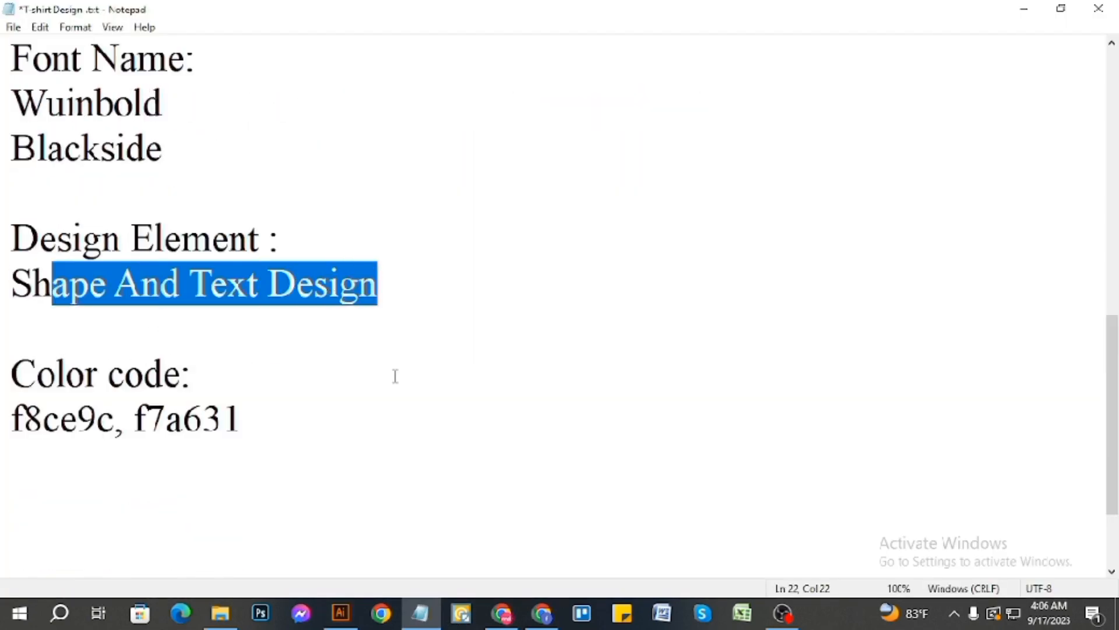
# - Switch back to Illustrator and unlock all locked objects, including the black background and the vertical guides
pyautogui.click(353, 619)
pyautogui.scroll(3, 577, 452)
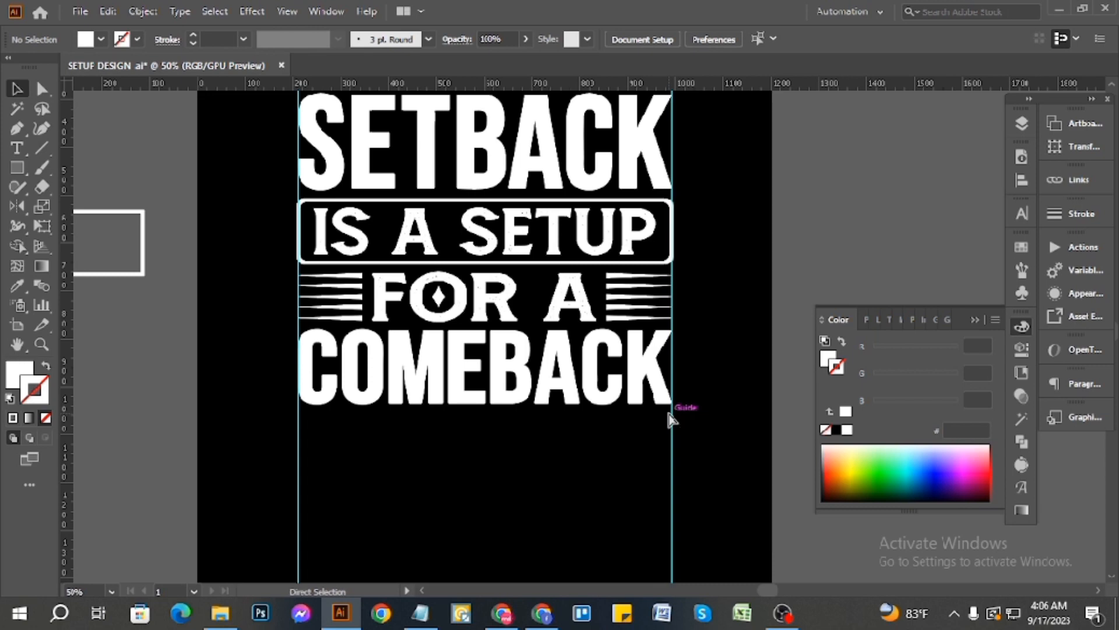
pyautogui.press('v')
pyautogui.hotkey('ctrl', 'a')
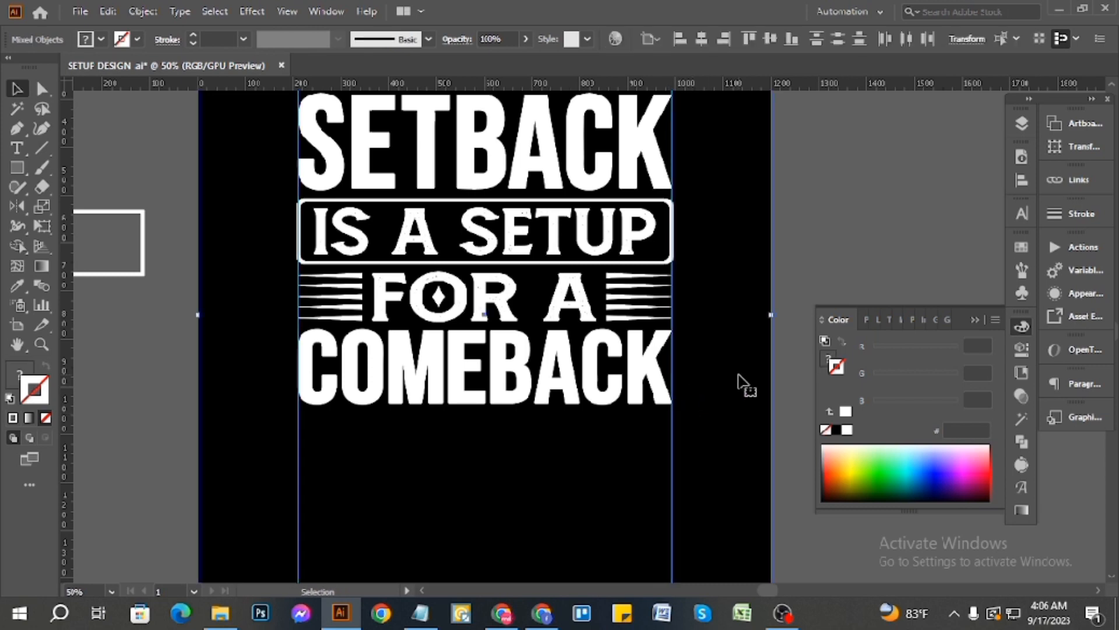
# - Lock the black background again and remove the two vertical guides
pyautogui.click(779, 343)
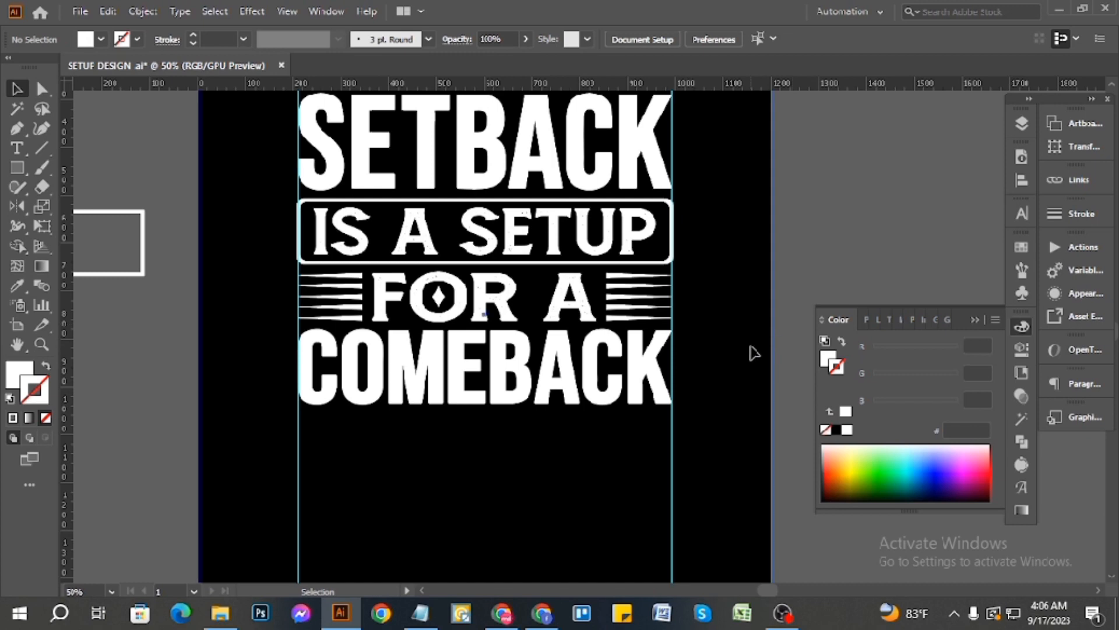
pyautogui.click(751, 346)
pyautogui.click(810, 264)
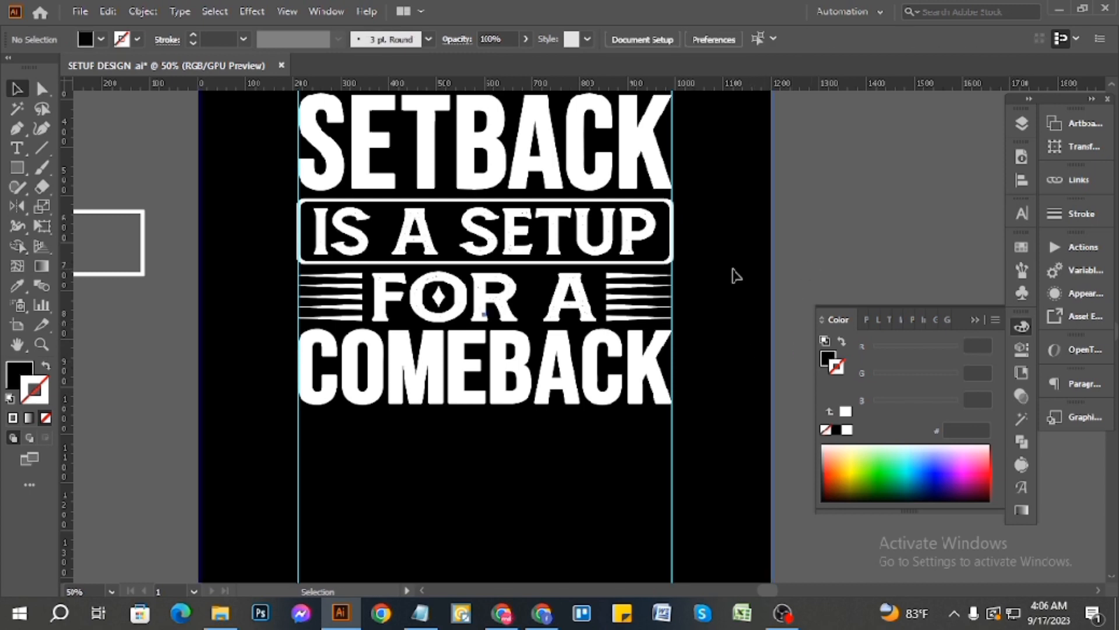
pyautogui.click(733, 274)
pyautogui.hotkey('ctrl', '2')
pyautogui.scroll(-2, 676, 298)
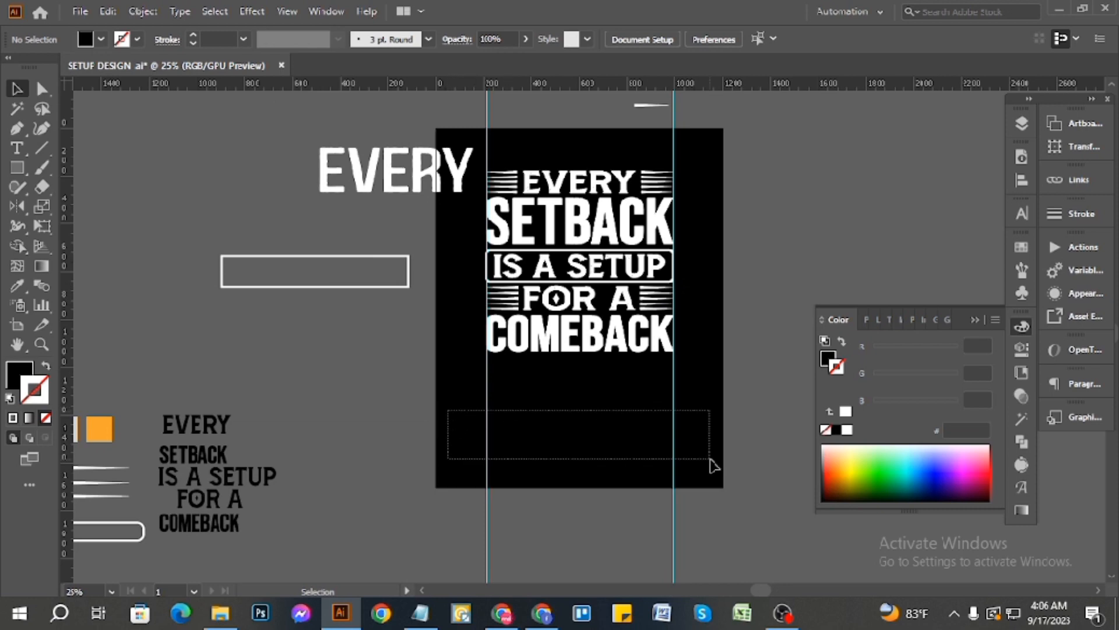
pyautogui.moveTo(712, 465); pyautogui.dragTo(710, 463)
pyautogui.click(691, 436)
pyautogui.scroll(2, 699, 436)
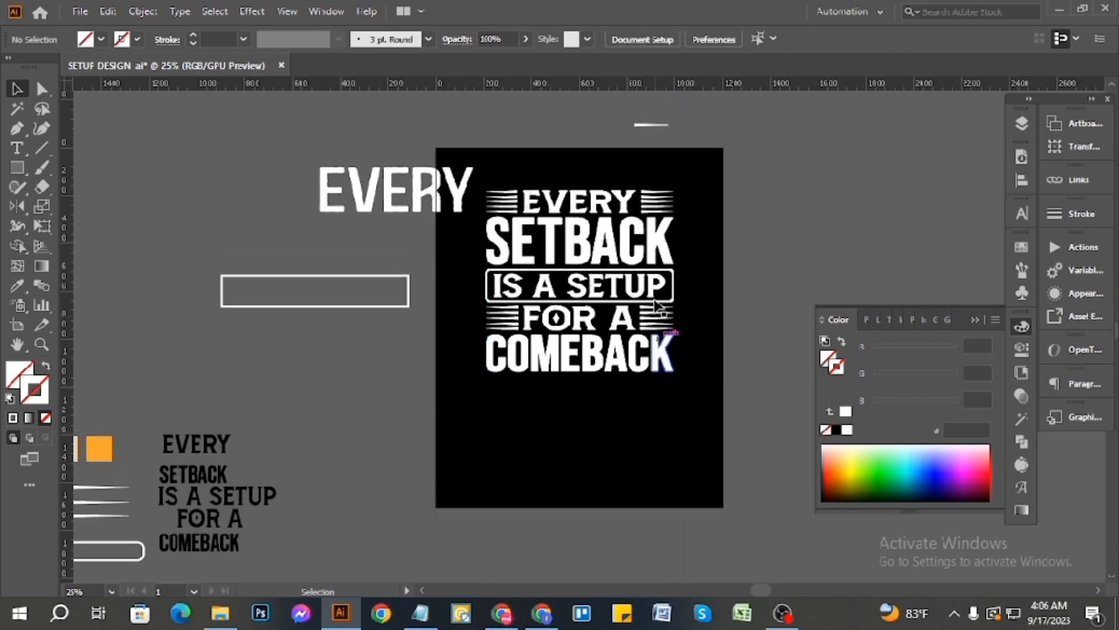
# - Group all the text rows of the design and center the group vertically on the artboard
pyautogui.click(485, 221)
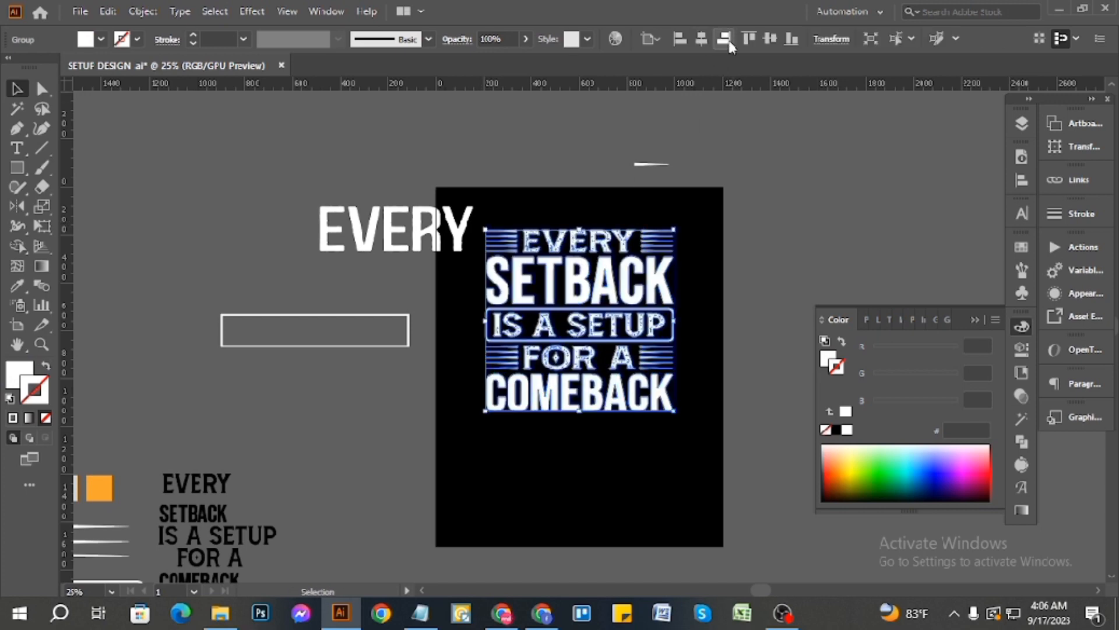
pyautogui.click(771, 39)
pyautogui.scroll(-3, 734, 292)
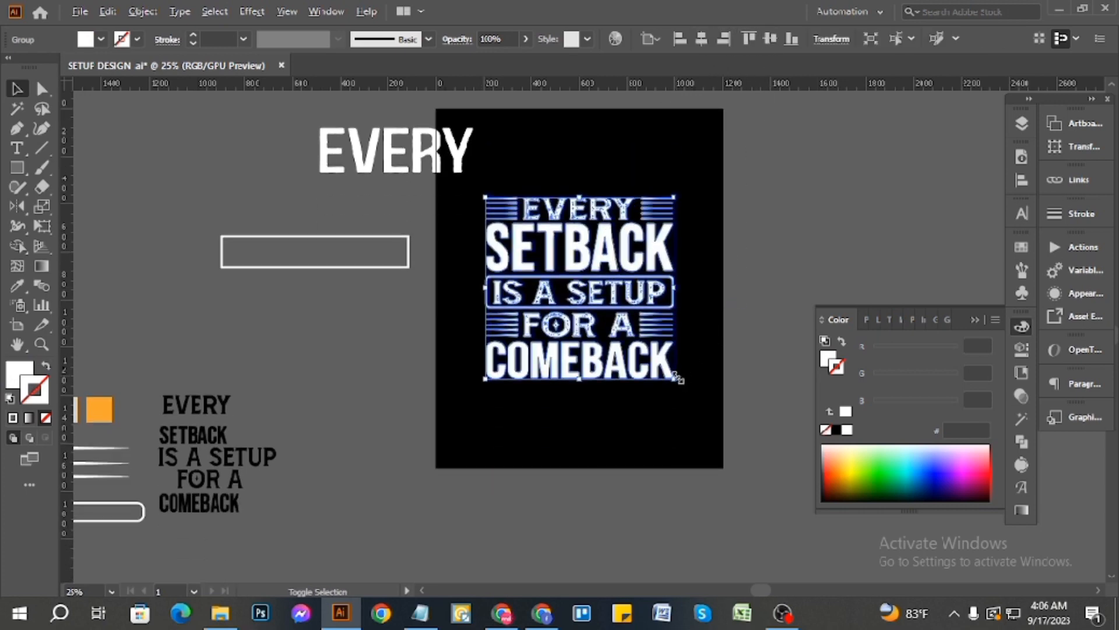
# - Enlarge the grouped design slightly and proportionally from its center
pyautogui.moveTo(677, 377); pyautogui.dragTo(696, 400)
pyautogui.click(770, 236)
pyautogui.scroll(1, 619, 252)
pyautogui.scroll(1, 671, 274)
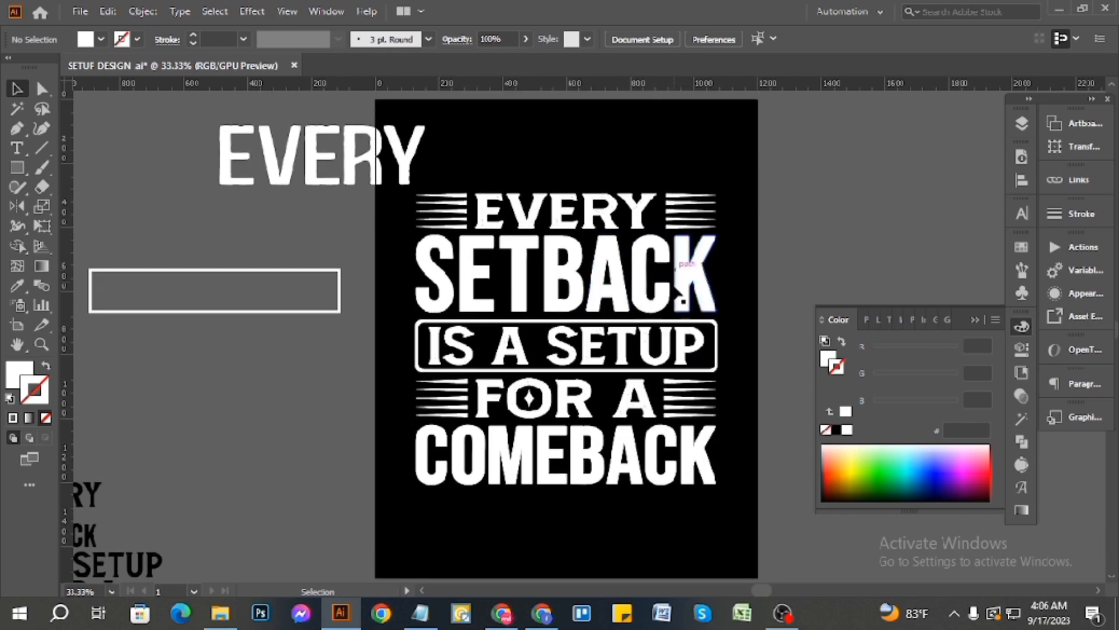
pyautogui.scroll(1, 681, 298)
pyautogui.scroll(-1, 745, 271)
pyautogui.scroll(-1, 762, 270)
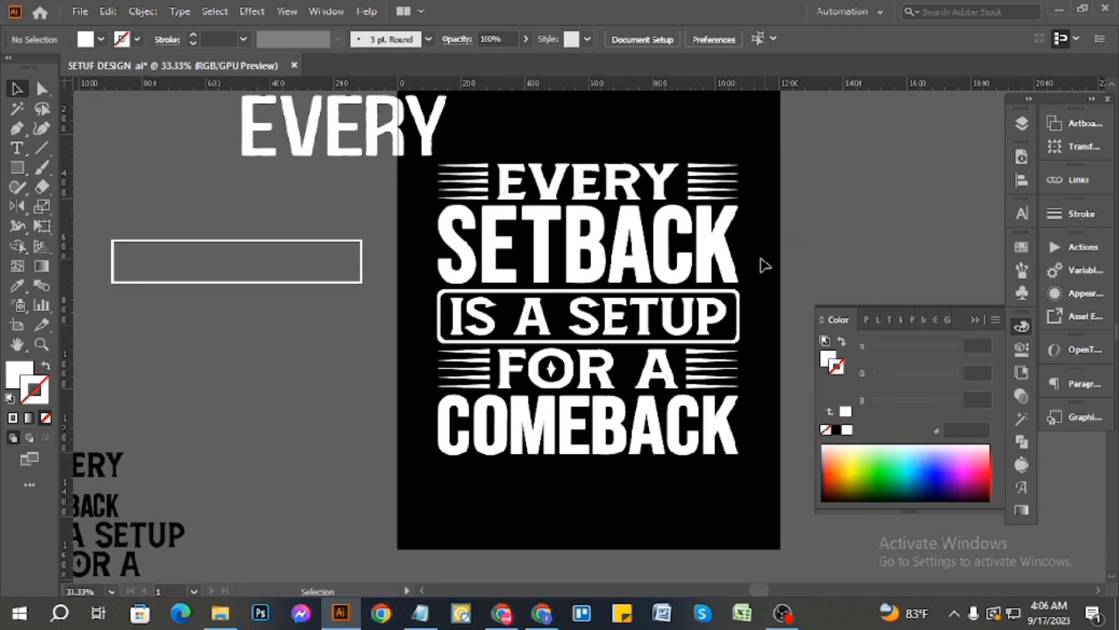
# - Ungroup the design so its rows can be selected separately
pyautogui.click(707, 257)
pyautogui.rightClick(707, 256)
pyautogui.click(757, 387)
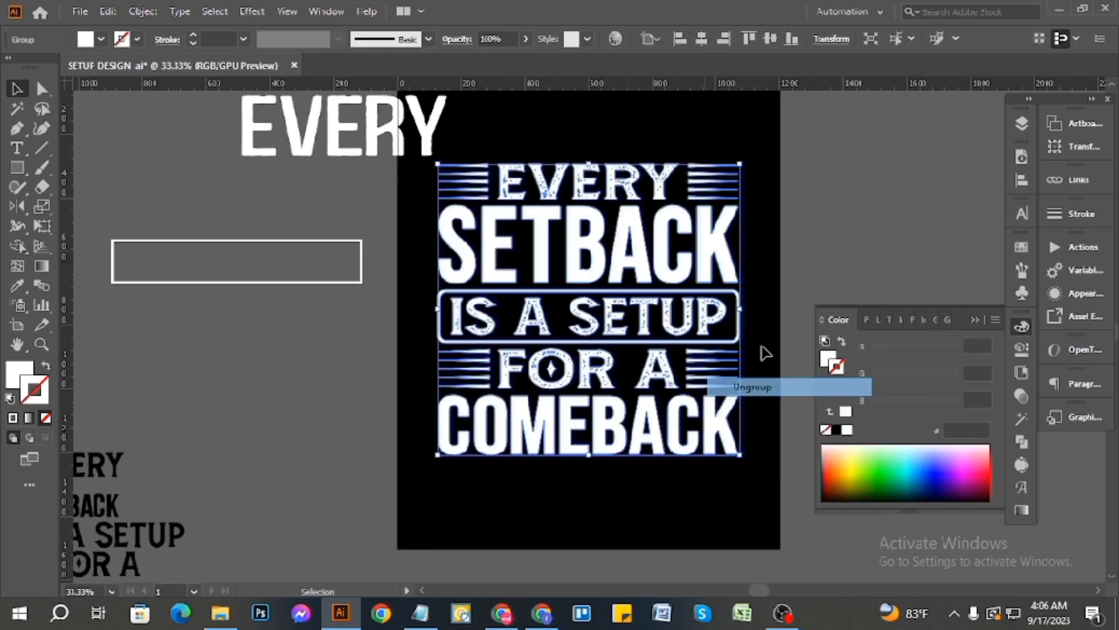
# - Color the "EVERY" row with its side lines light peach by sampling the peach swatch square
pyautogui.click(743, 181)
pyautogui.click(727, 177)
pyautogui.scroll(-2, 729, 177)
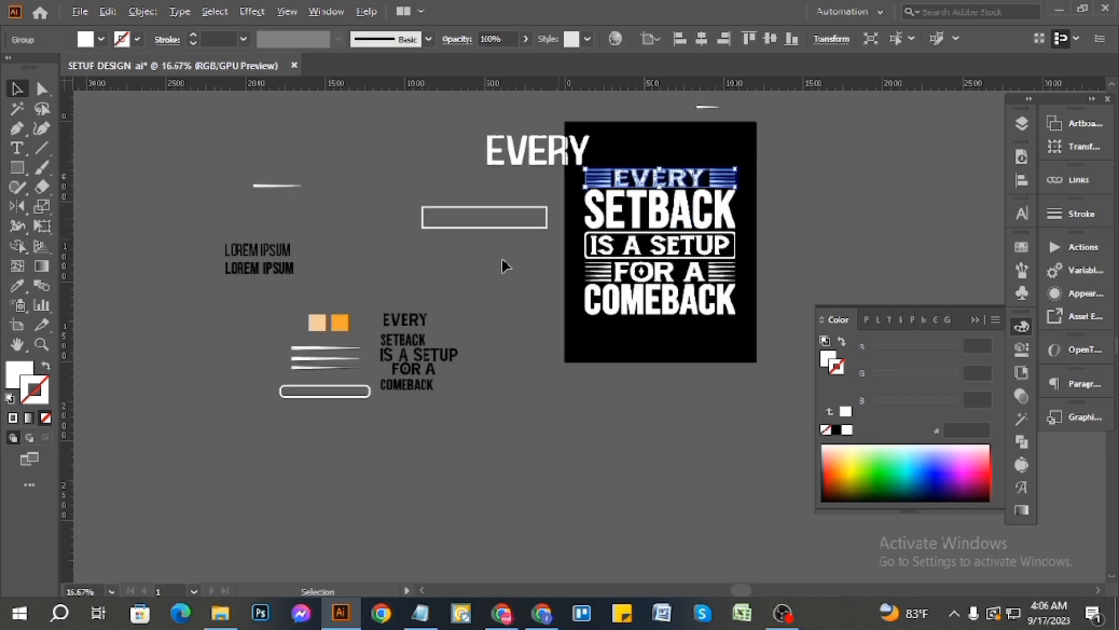
pyautogui.scroll(1, 452, 297)
pyautogui.press('i')
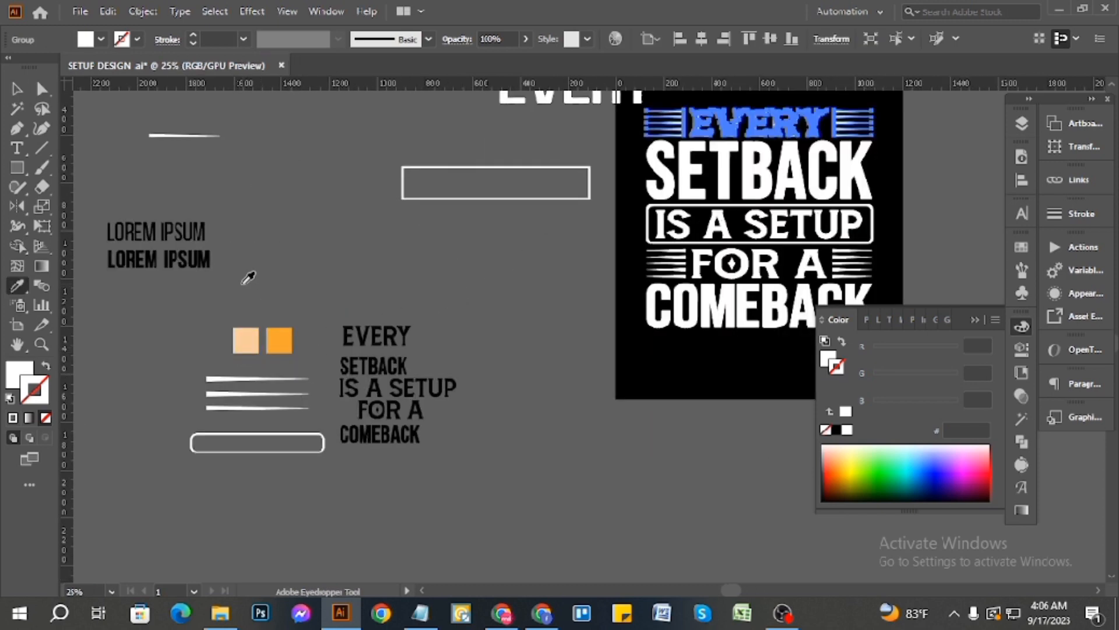
pyautogui.press('v')
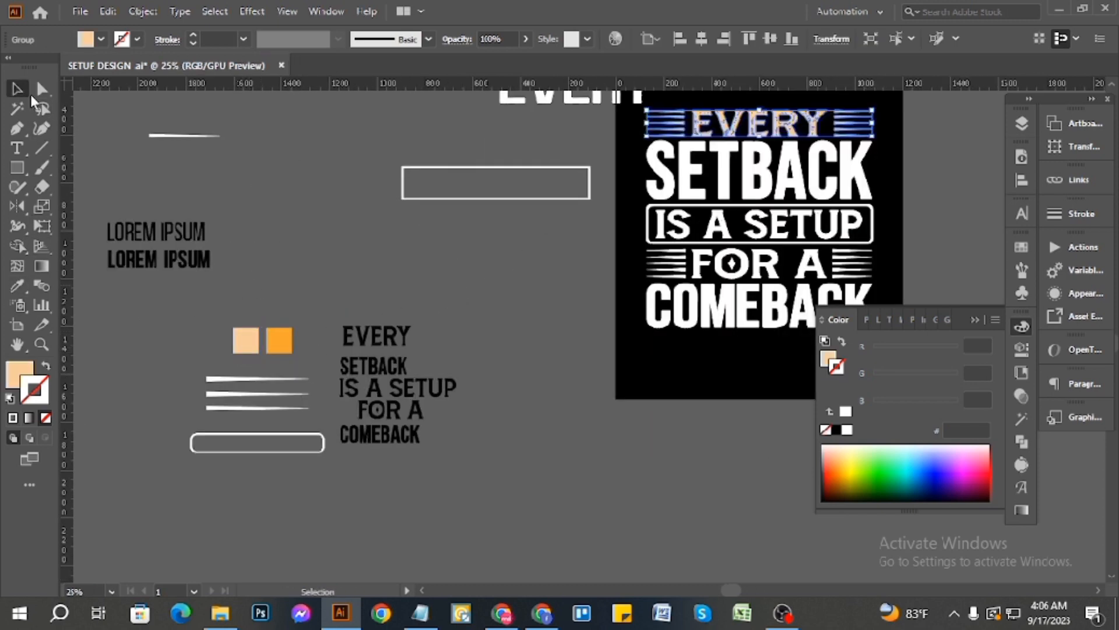
pyautogui.click(600, 212)
# - Color "SETBACK" orange by sampling the orange swatch square
pyautogui.click(740, 190)
pyautogui.press('i')
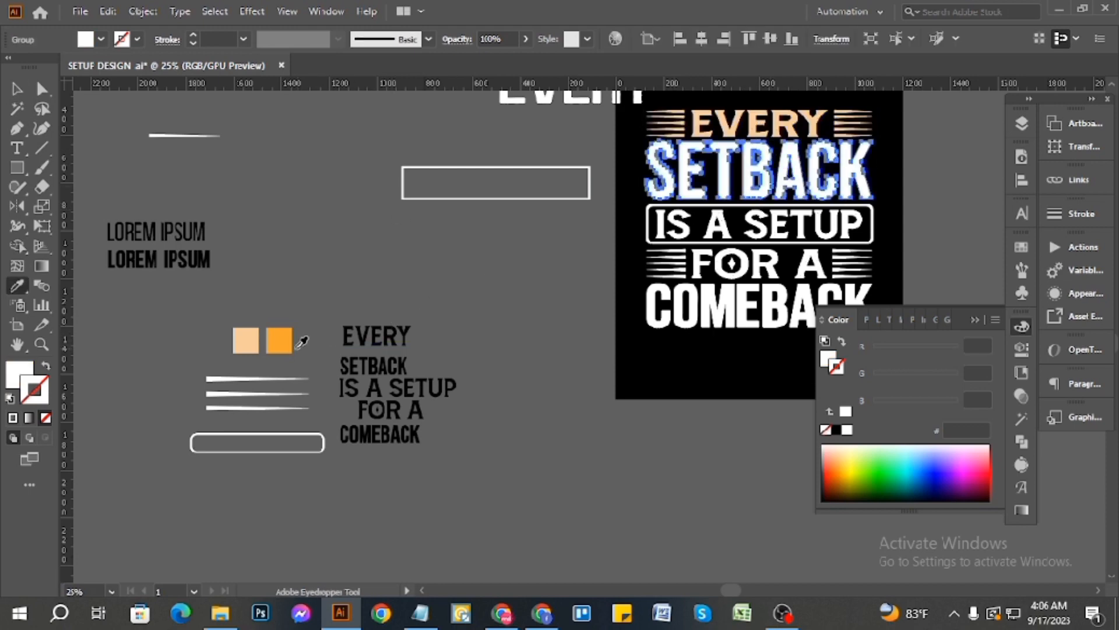
pyautogui.click(280, 343)
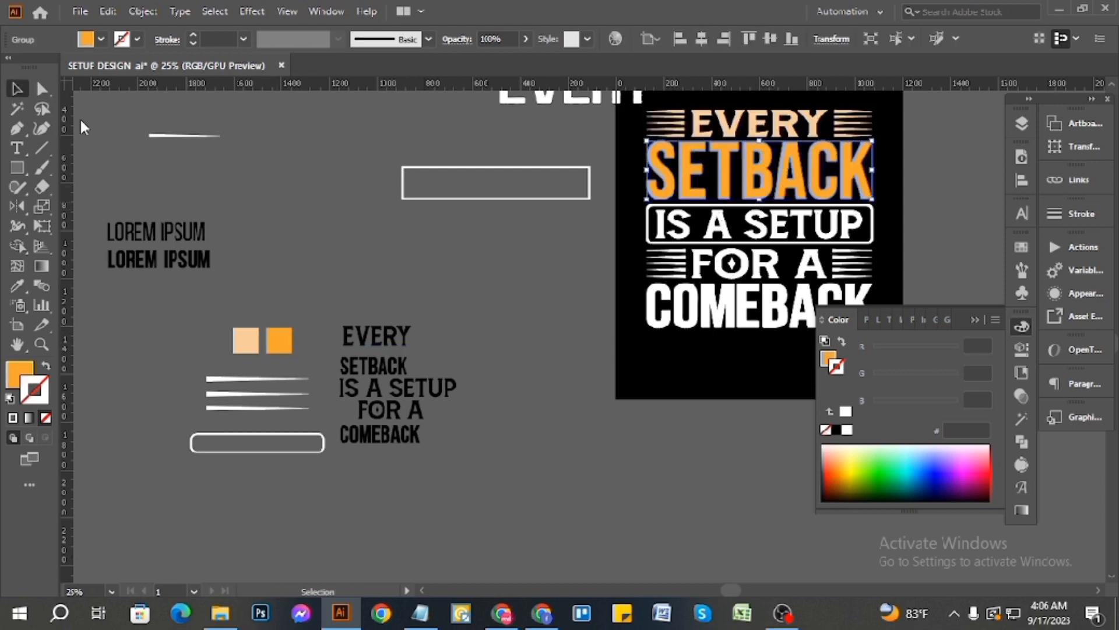
pyautogui.click(469, 203)
# - Color the framed "IS A SETUP" row light peach with the Eyedropper
pyautogui.click(854, 221)
pyautogui.press('i')
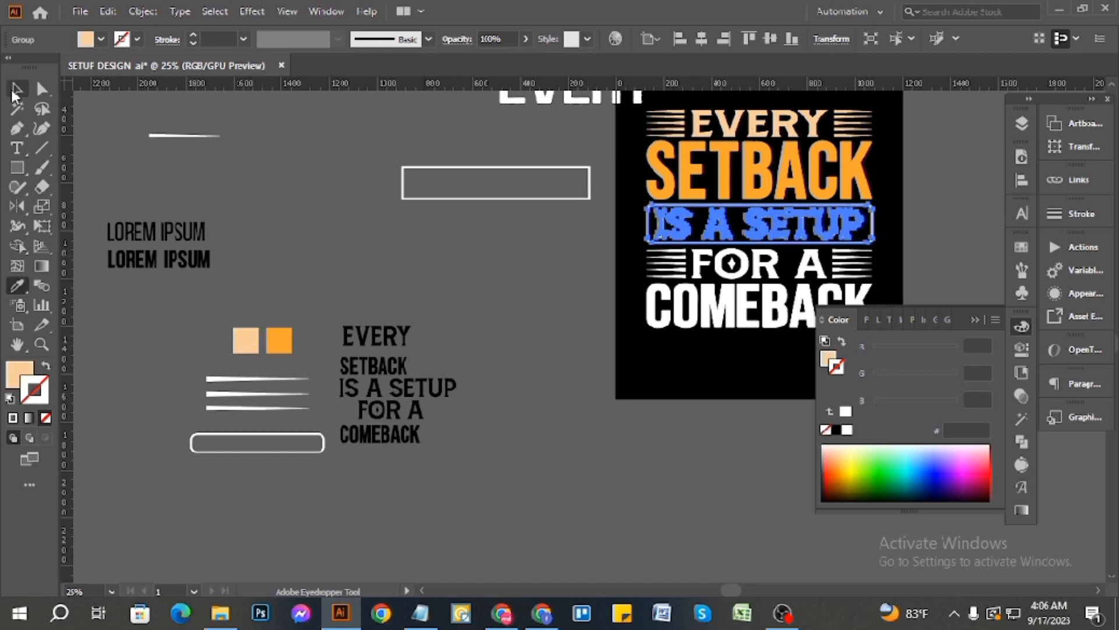
pyautogui.click(14, 91)
pyautogui.click(348, 190)
# - Color the "FOR A" row and its side lines orange from the orange swatch square
pyautogui.click(777, 256)
pyautogui.press('i')
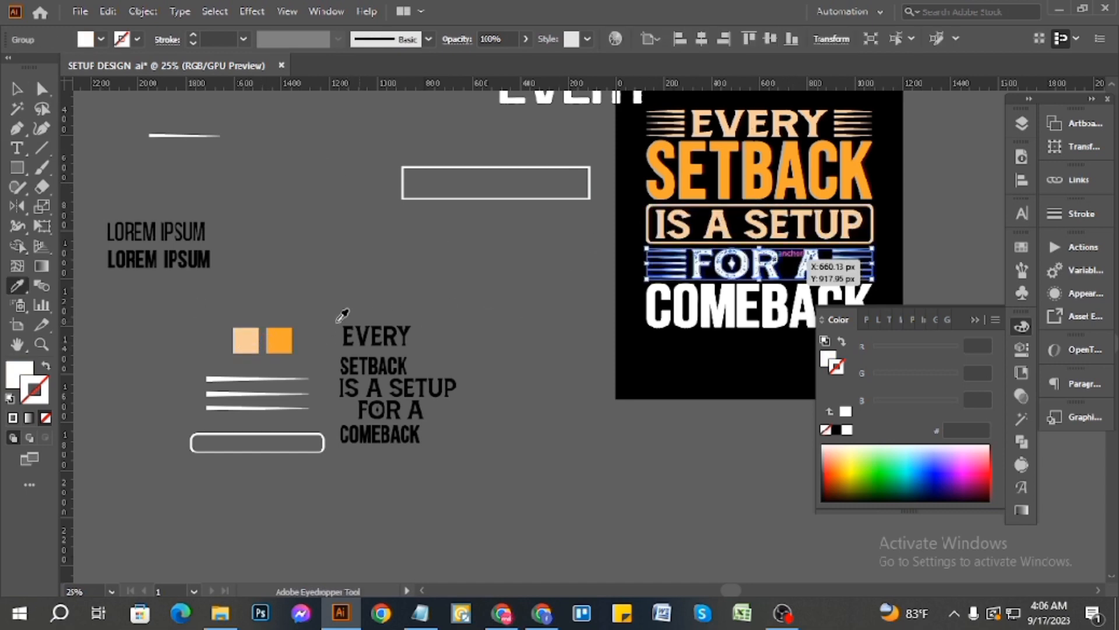
pyautogui.click(288, 339)
pyautogui.click(17, 91)
pyautogui.click(220, 155)
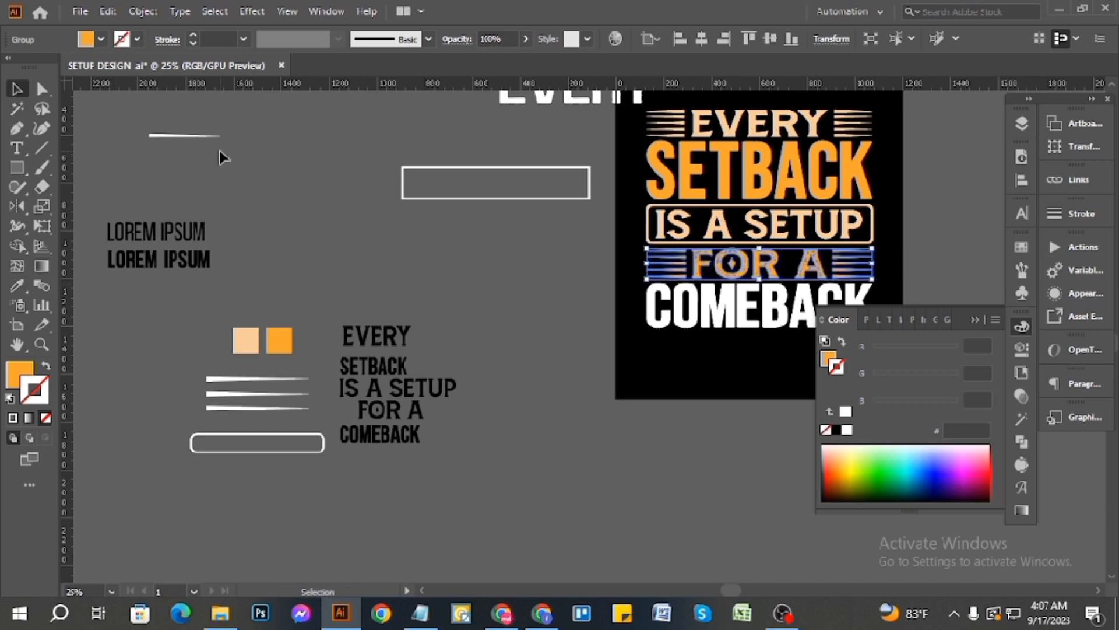
# - Color "COMEBACK" light peach by sampling the "IS A SETUP" lettering
pyautogui.click(729, 303)
pyautogui.press('i')
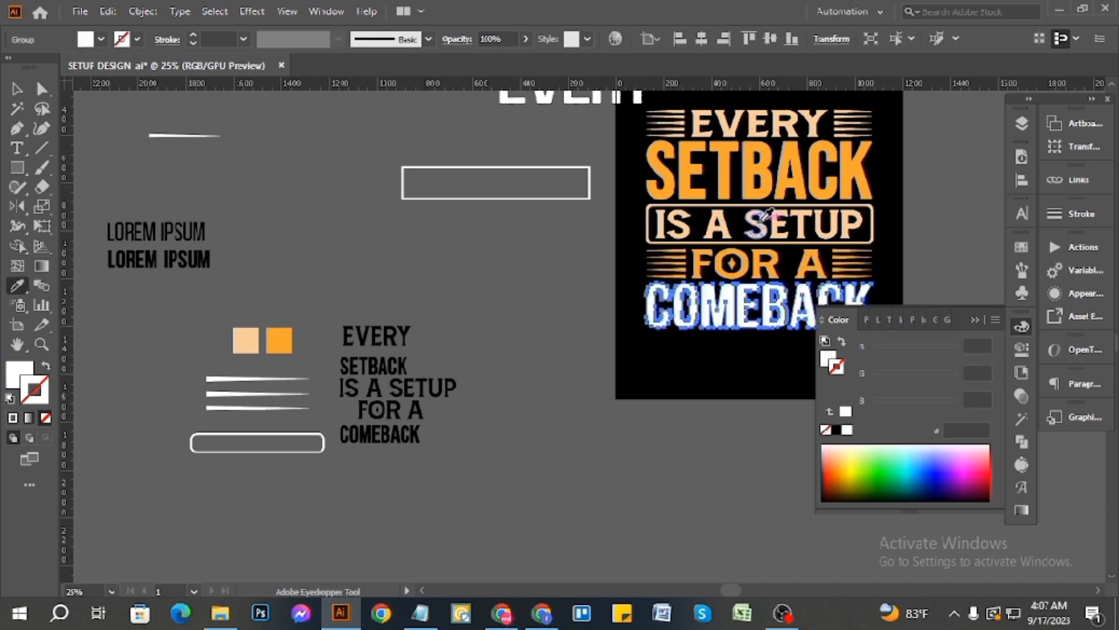
pyautogui.click(762, 219)
pyautogui.click(17, 90)
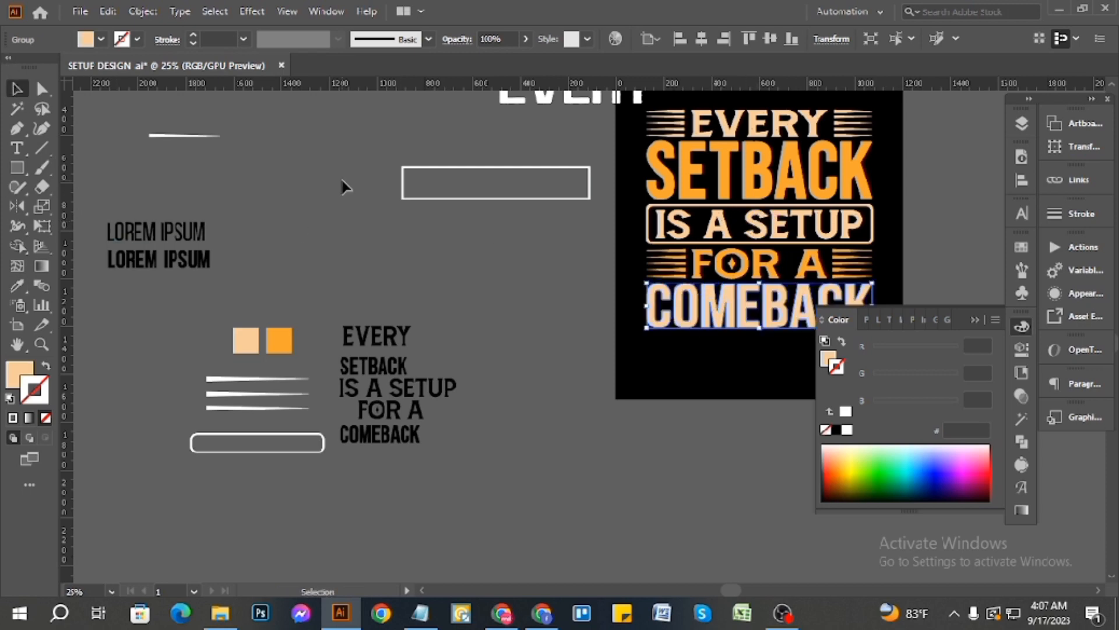
pyautogui.click(286, 225)
pyautogui.scroll(-2, 304, 248)
pyautogui.scroll(2, 506, 207)
pyautogui.scroll(1, 763, 213)
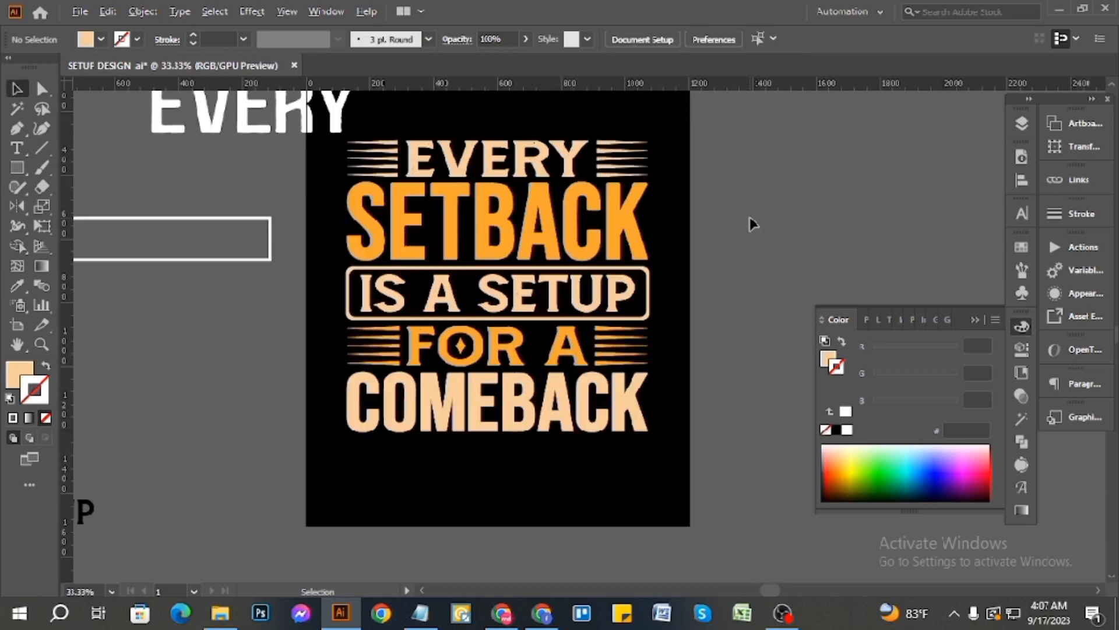
# - Group all the recolored rows and center the group horizontally on the artboard
pyautogui.scroll(-2, 755, 221)
pyautogui.moveTo(485, 168); pyautogui.dragTo(737, 487)
pyautogui.scroll(2, 738, 253)
pyautogui.scroll(3, 737, 253)
pyautogui.click(395, 142)
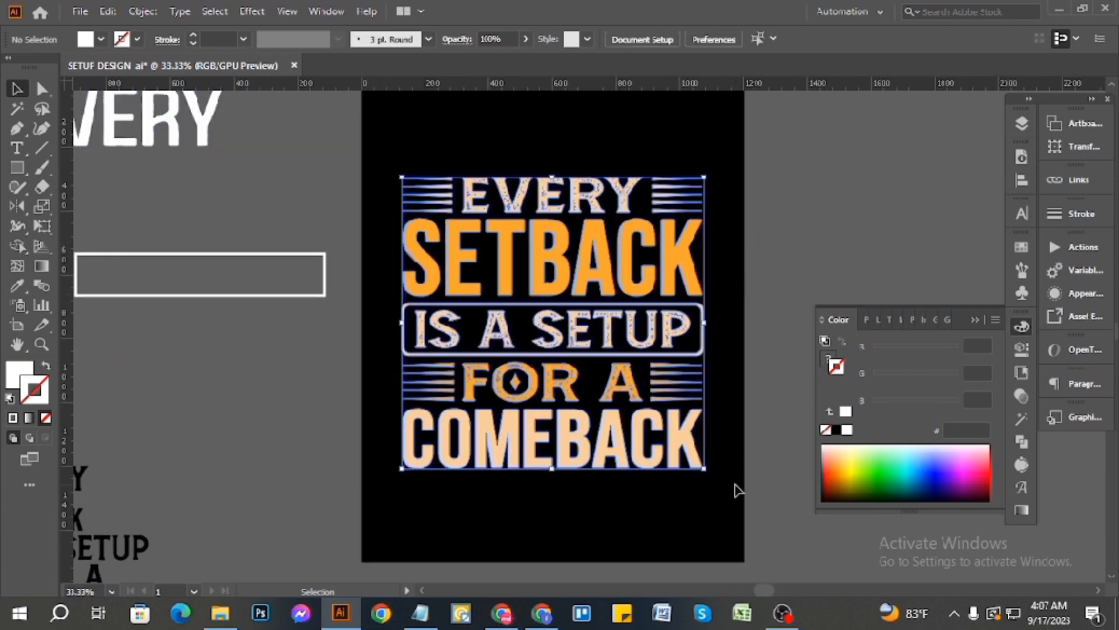
pyautogui.press('v')
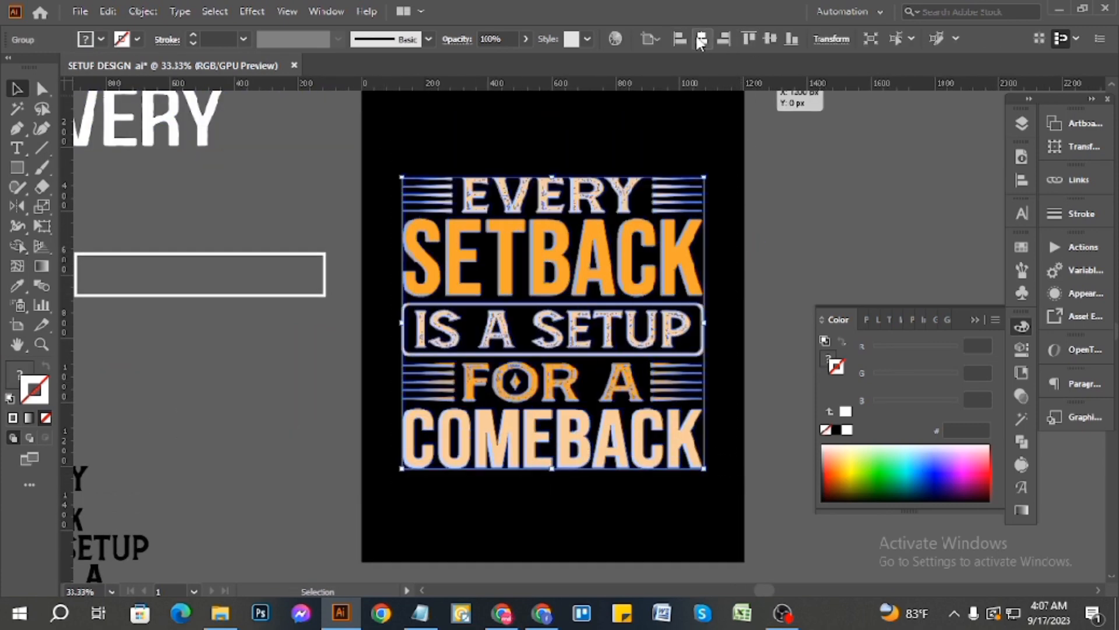
pyautogui.click(770, 226)
pyautogui.scroll(-2, 757, 247)
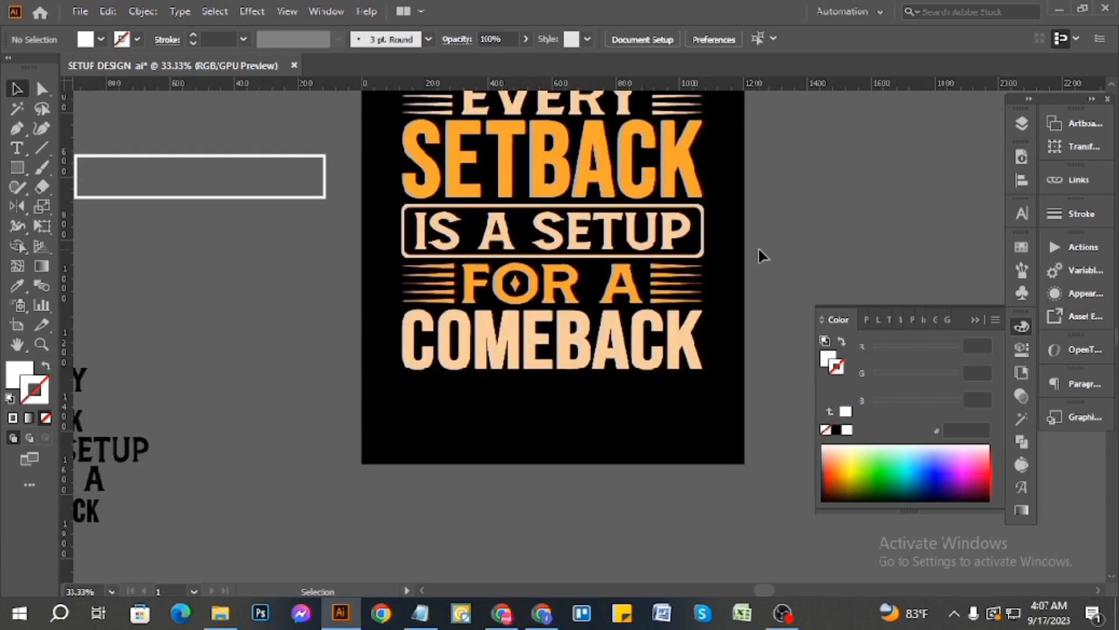
# - Inspect the distressed texture of the "FOR A" and "IS A SETUP" lettering up close and save the document
pyautogui.scroll(1, 758, 246)
pyautogui.scroll(3, 383, 366)
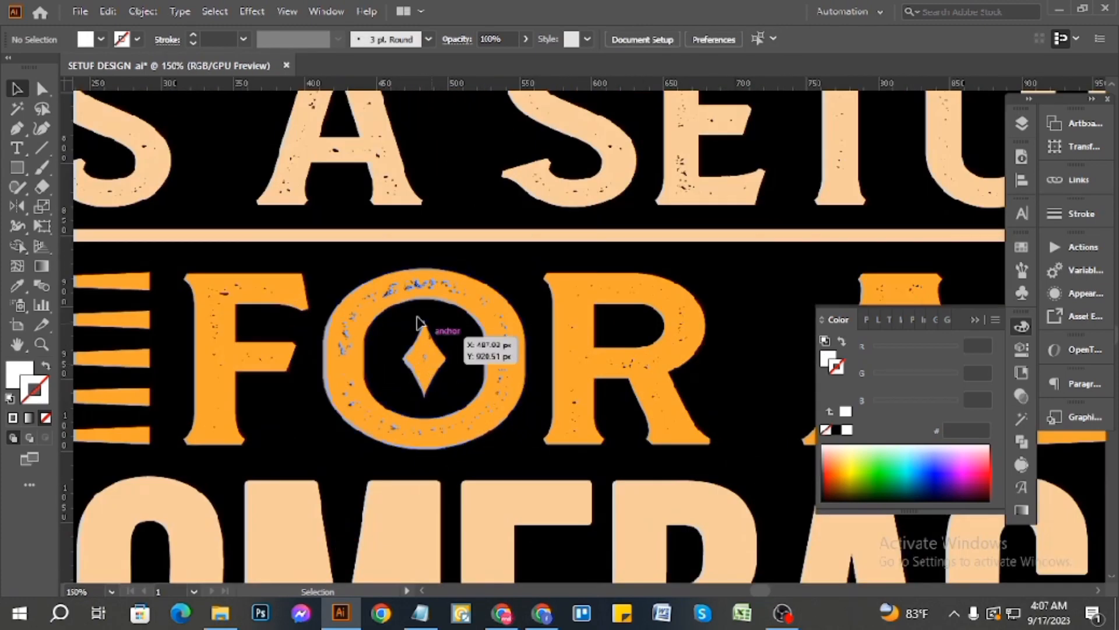
pyautogui.scroll(-4, 443, 348)
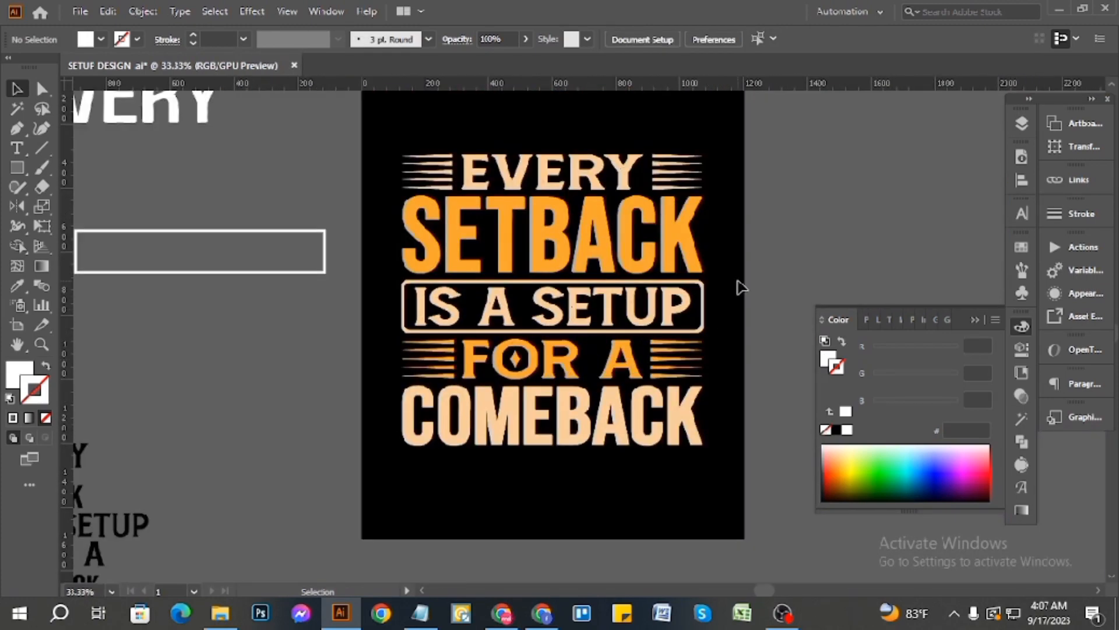
pyautogui.scroll(3, 597, 299)
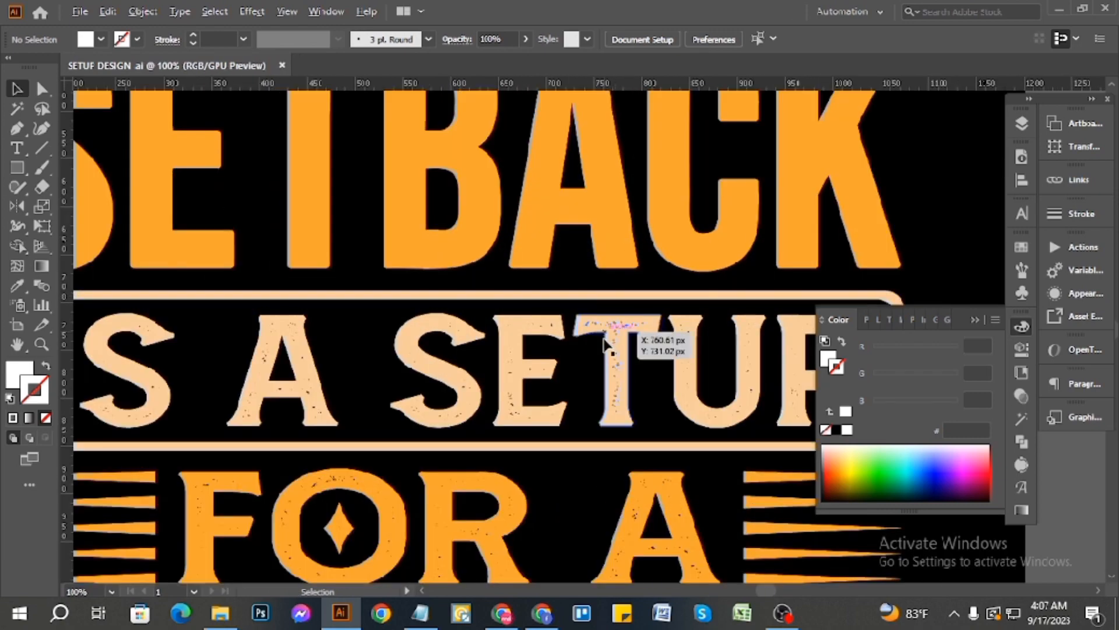
pyautogui.scroll(-4, 629, 336)
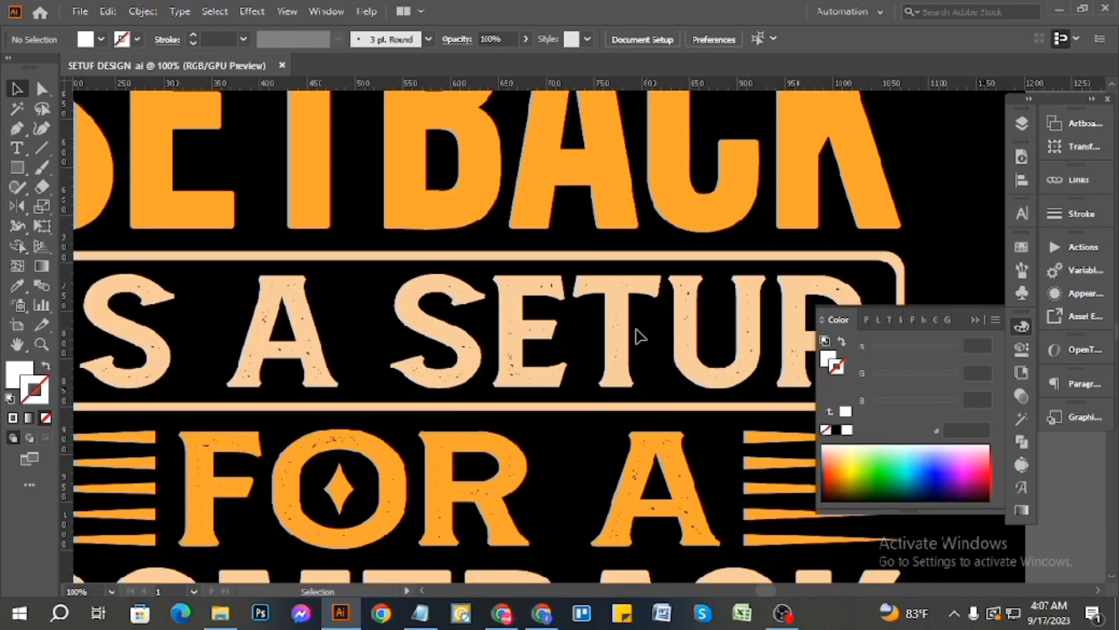
pyautogui.scroll(2, 317, 202)
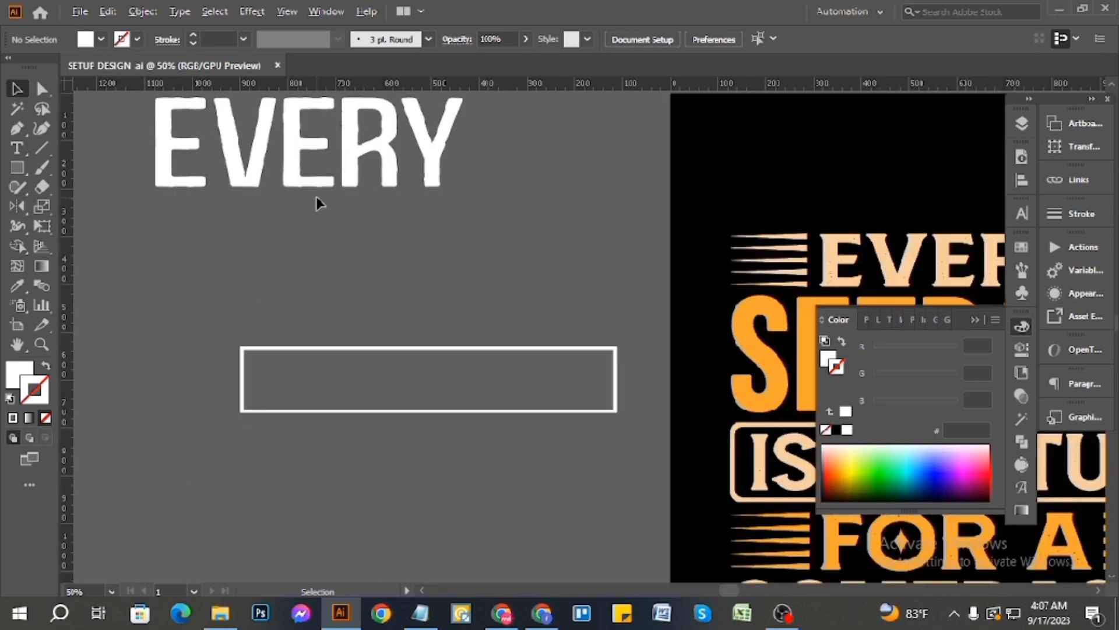
# - Examine the roughened letter edges of the spare white "EVERY" beside the artboard
pyautogui.click(364, 158)
pyautogui.scroll(4, 343, 171)
pyautogui.scroll(2, 411, 190)
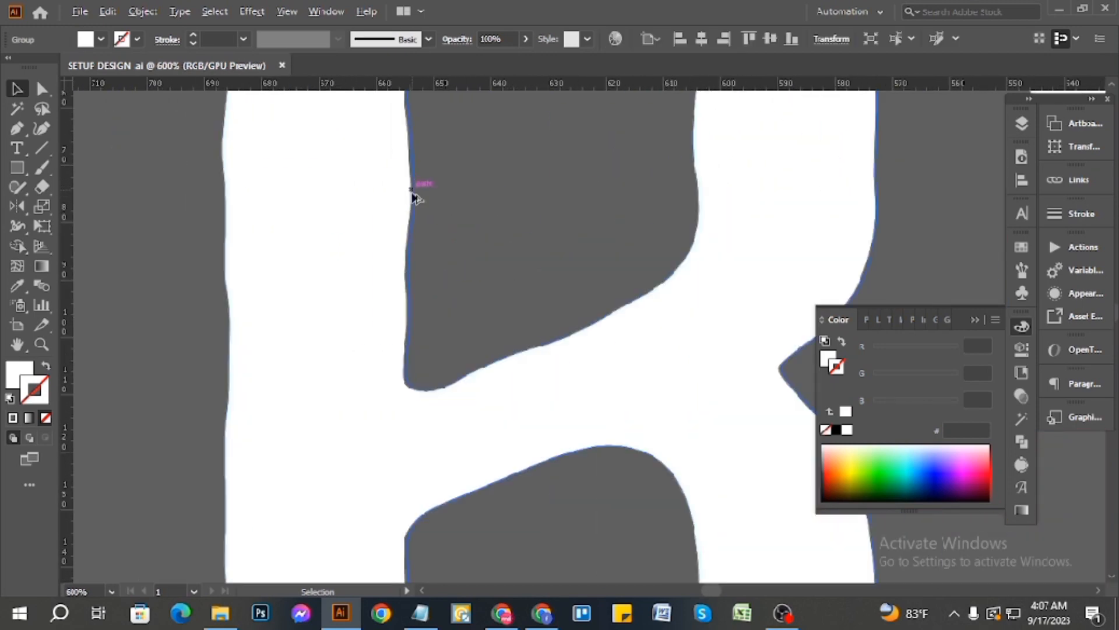
pyautogui.scroll(-6, 499, 257)
pyautogui.click(324, 330)
pyautogui.scroll(-2, 323, 327)
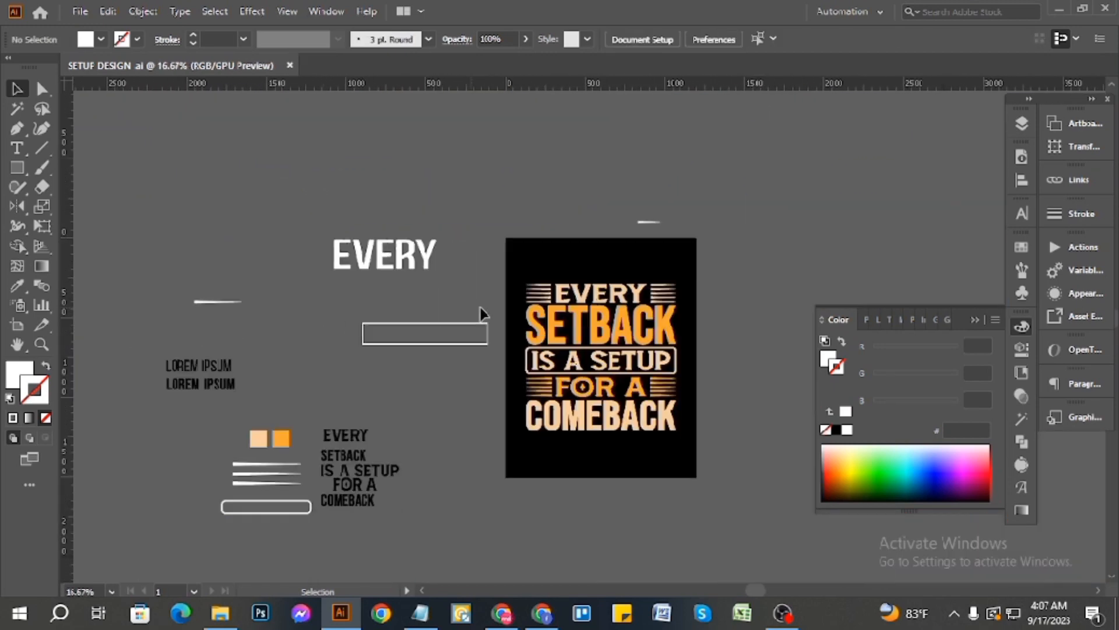
# - Review the colors, spacing and side lines of the complete design on the black background
pyautogui.scroll(-1, 635, 315)
pyautogui.scroll(3, 641, 318)
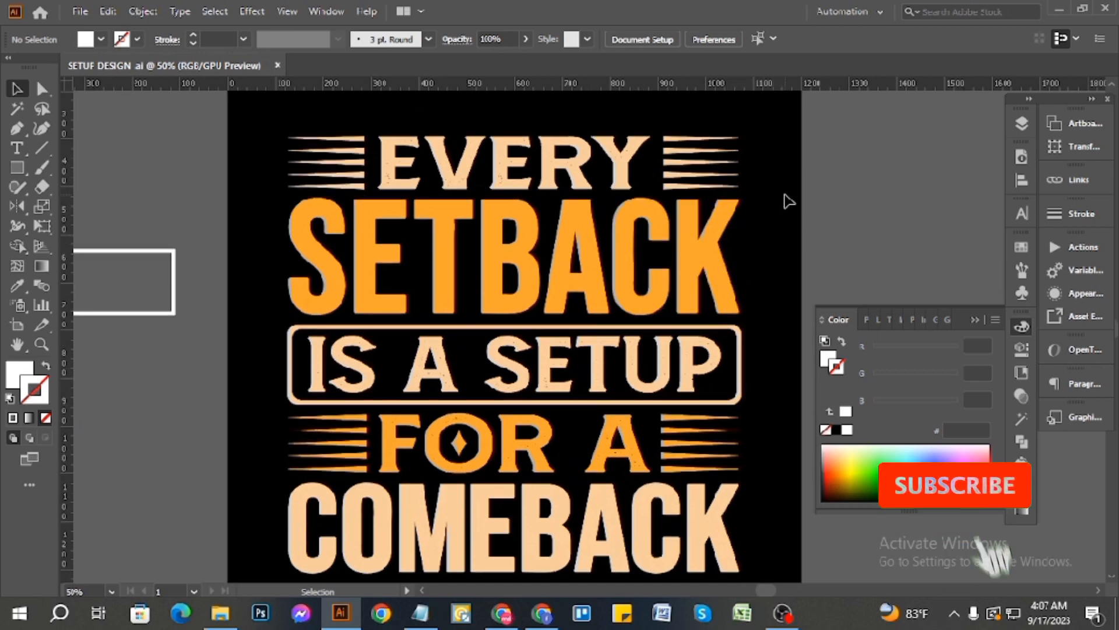
pyautogui.scroll(2, 787, 199)
pyautogui.scroll(-1, 787, 198)
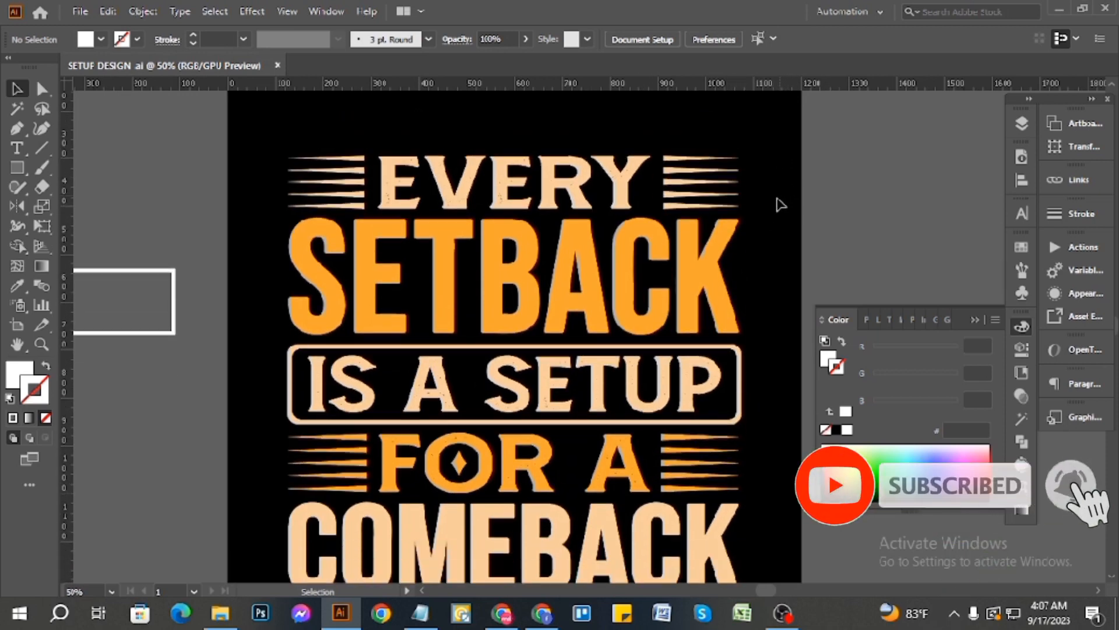
pyautogui.scroll(-5, 787, 199)
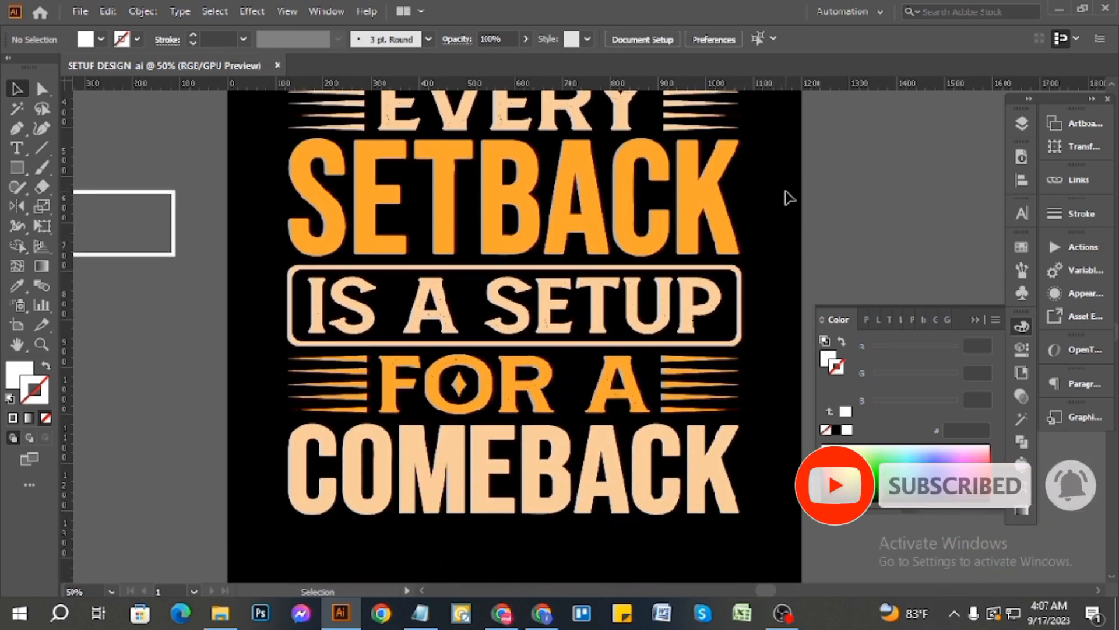
pyautogui.scroll(3, 790, 191)
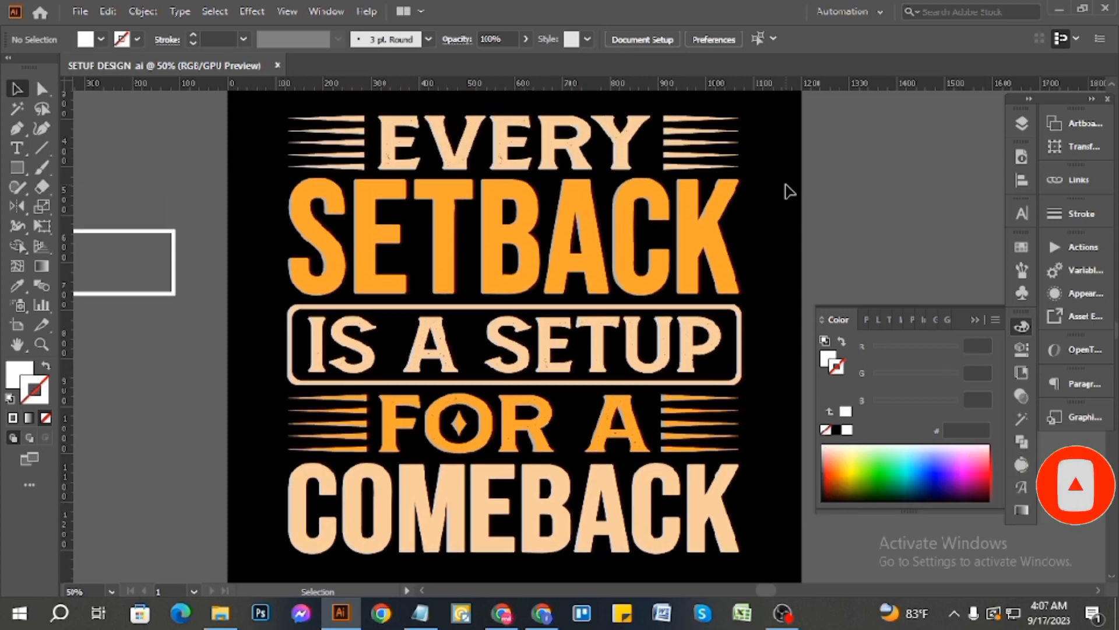
pyautogui.scroll(-3, 790, 191)
pyautogui.scroll(2, 790, 192)
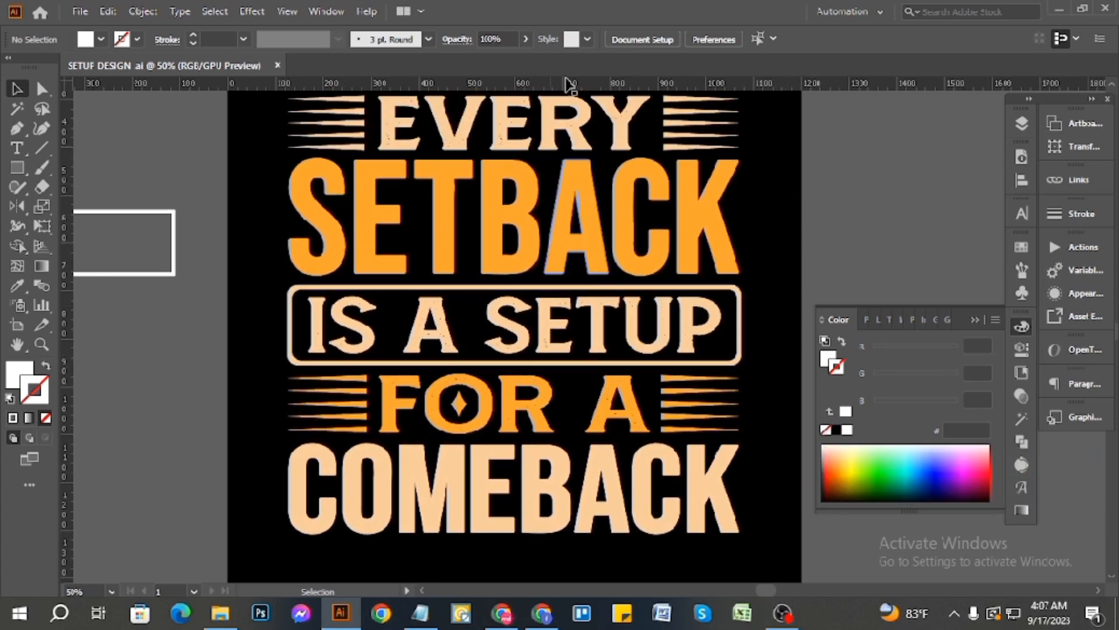
pyautogui.scroll(-3, 750, 400)
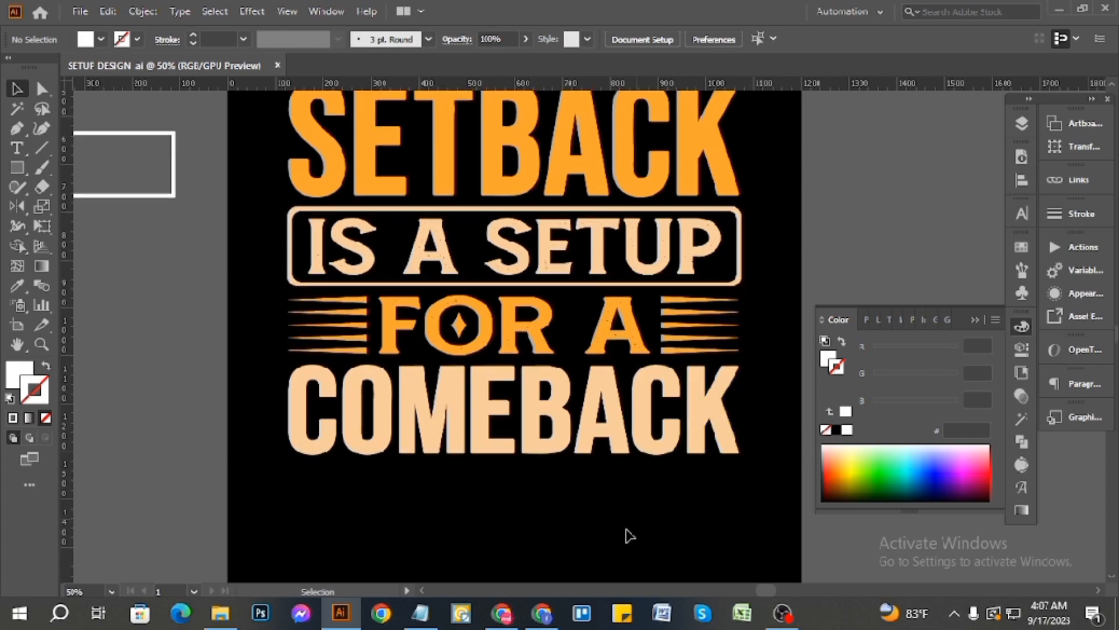